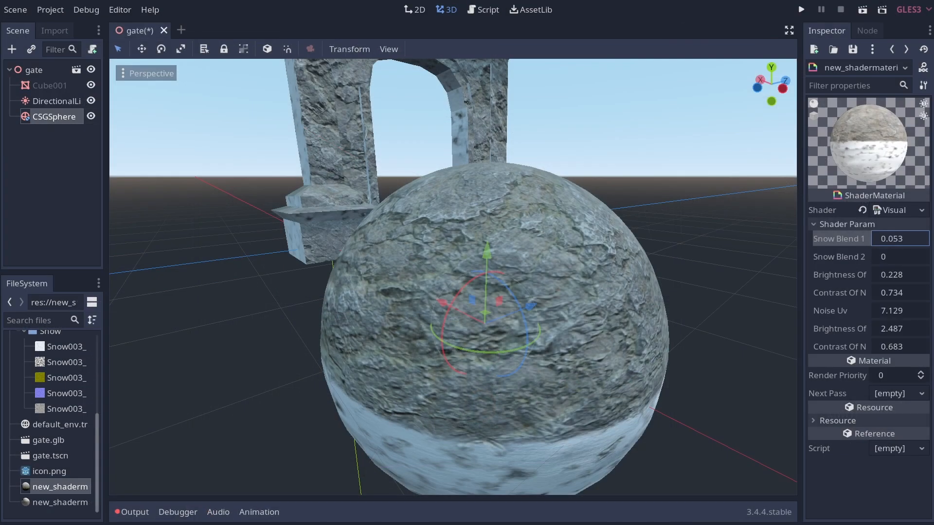
Adjust the Snow Blend 1 shader parameter of the finished snow material on the sphere
{"action": "mouse_move", "coordinate": [900, 239]}
{"action": "left_mouse_down"}
{"action": "mouse_move", "coordinate": [924, 238]}
{"action": "mouse_move", "coordinate": [879, 238]}
{"action": "mouse_move", "coordinate": [889, 256]}
{"action": "mouse_move", "coordinate": [931, 256]}
{"action": "mouse_move", "coordinate": [910, 257]}
{"action": "left_mouse_up"}
{"action": "right_click_drag", "start_coordinate": [452, 278], "coordinate": [453, 263]}
{"action": "key", "text": "q"}
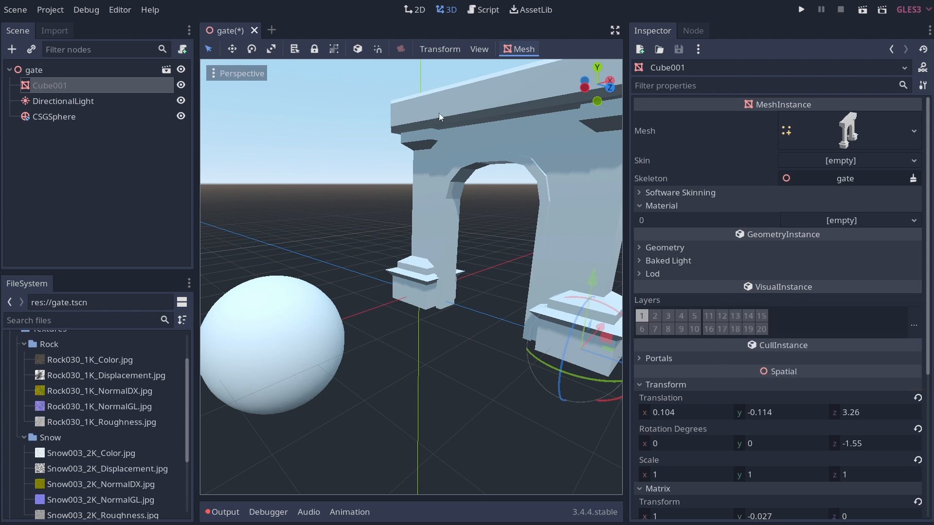
Save the gate scene
{"action": "middle_click_drag", "start_coordinate": [440, 243], "coordinate": [506, 297]}
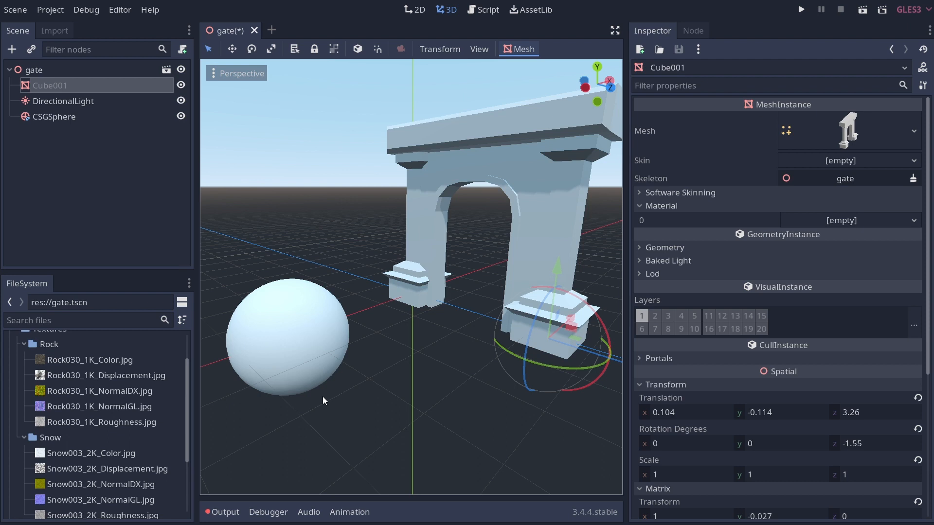
{"action": "key", "text": "Caps_Lock"}
{"action": "key", "text": "ctrl+s"}
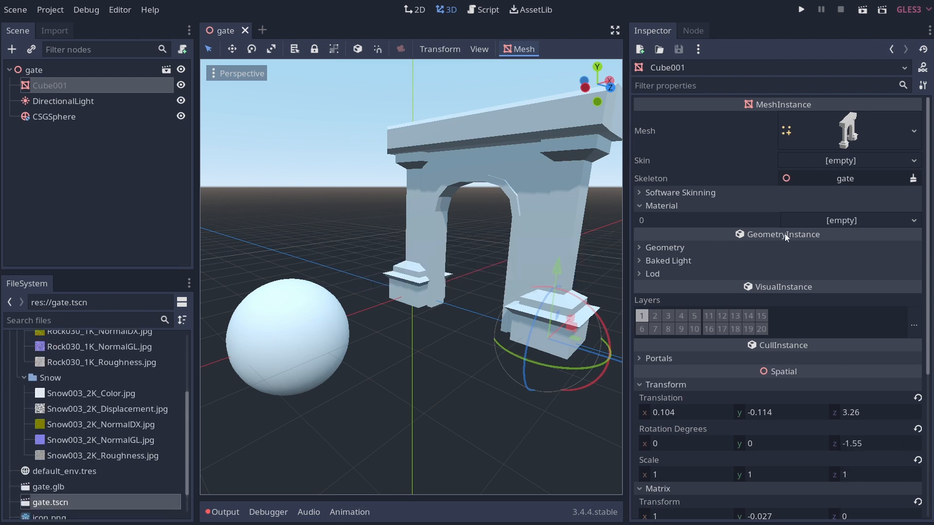
Assign a new ShaderMaterial to the Cube001 gate mesh and open the material's properties
{"action": "left_click", "coordinate": [549, 134]}
{"action": "left_click", "coordinate": [46, 84]}
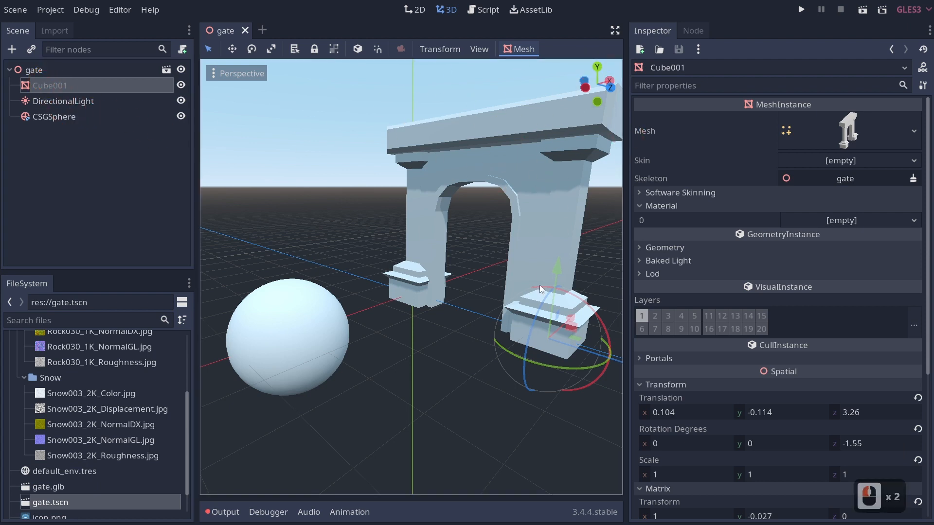
{"action": "left_click", "coordinate": [836, 226]}
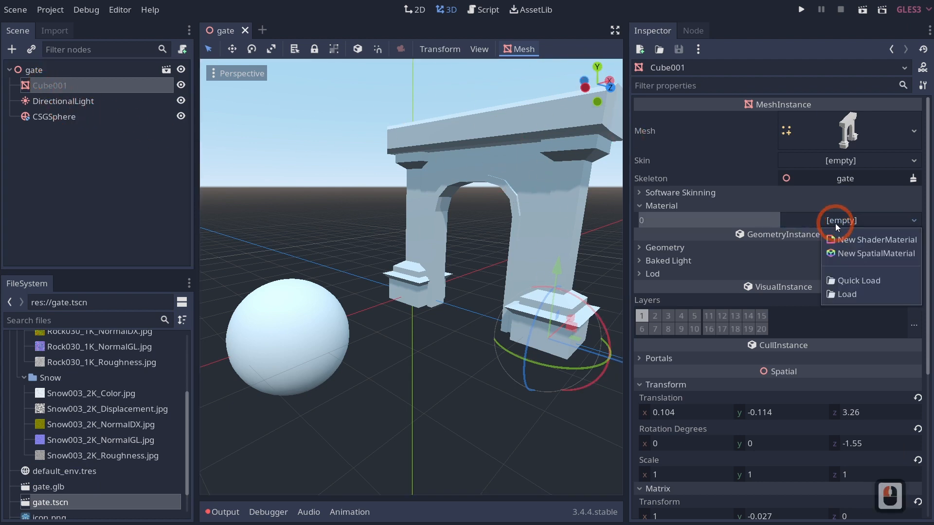
{"action": "left_click", "coordinate": [850, 241]}
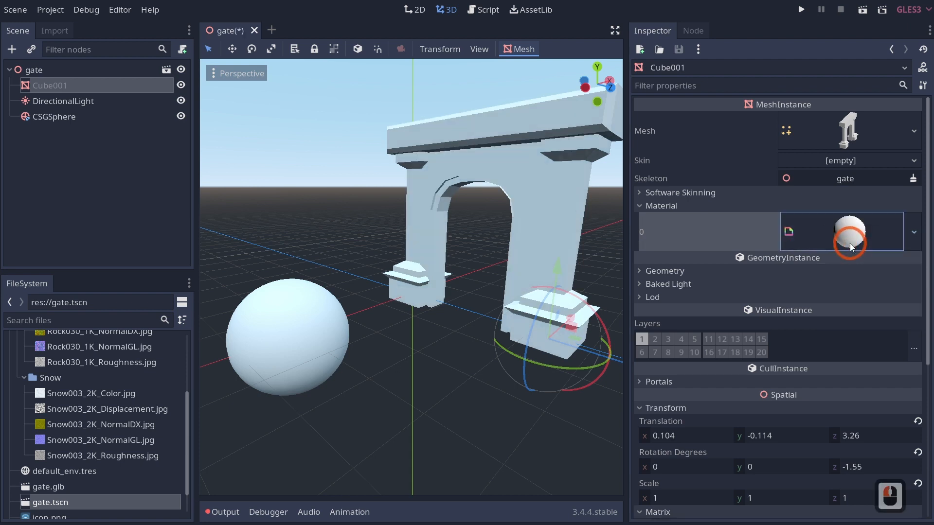
{"action": "left_click", "coordinate": [843, 235]}
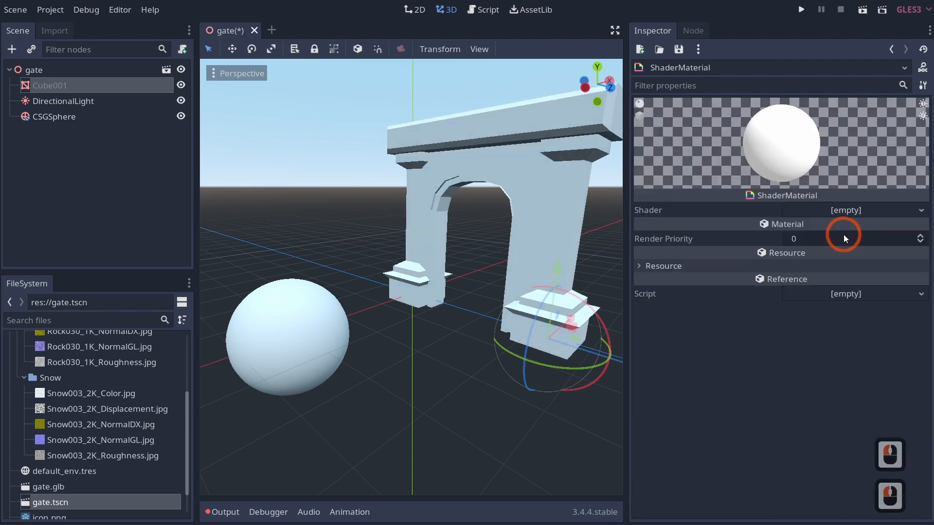
Give the material a new VisualShader and open its node graph
{"action": "left_click", "coordinate": [836, 211]}
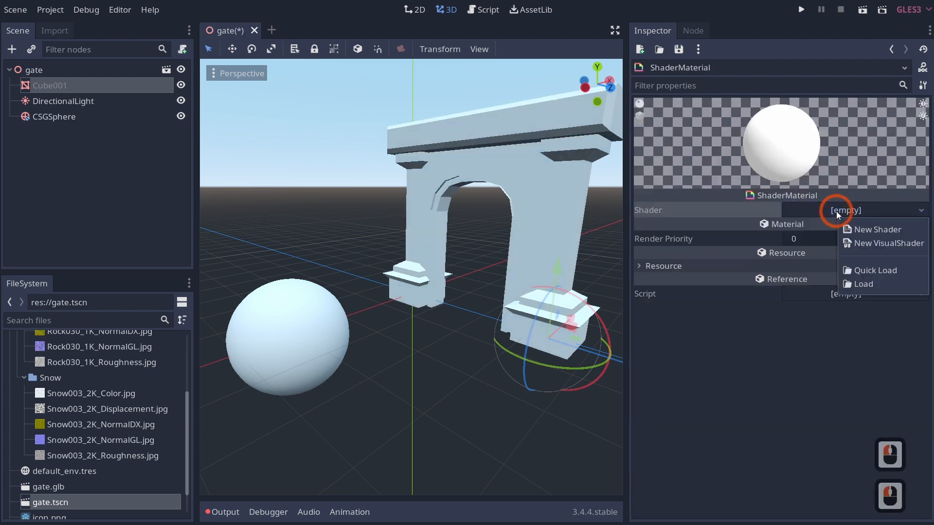
{"action": "left_click", "coordinate": [857, 243]}
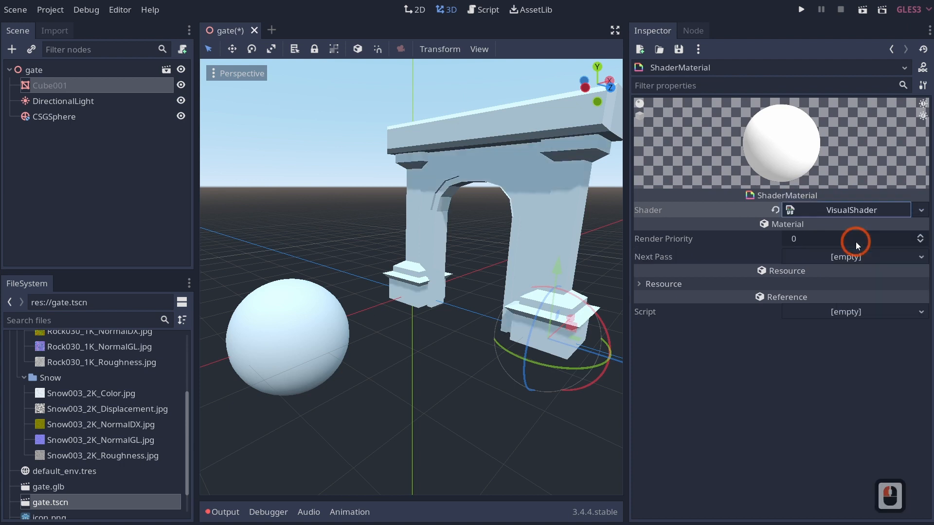
{"action": "left_click", "coordinate": [836, 212]}
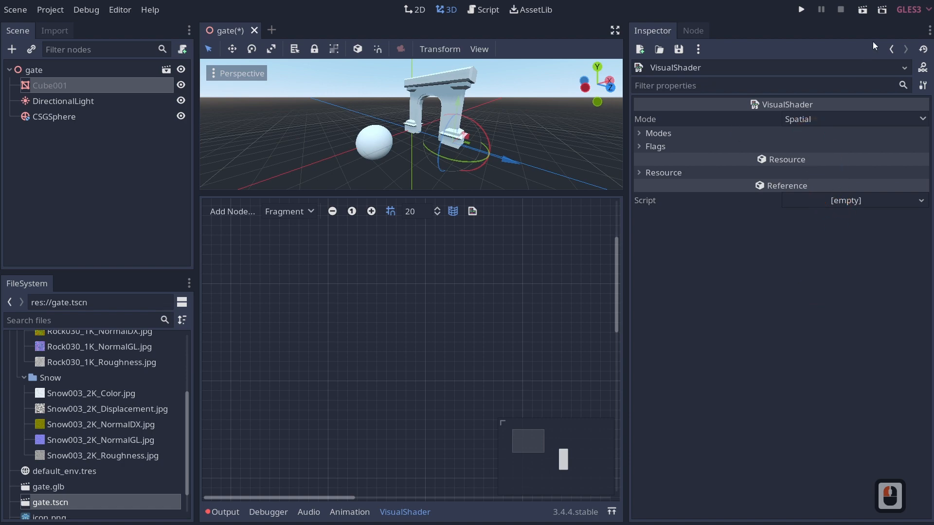
{"action": "left_click", "coordinate": [891, 48]}
{"action": "left_click", "coordinate": [852, 208]}
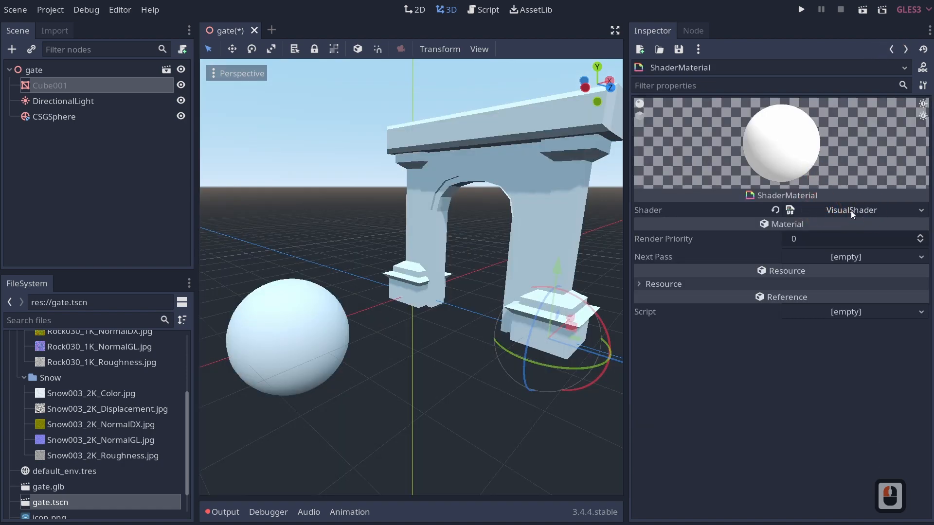
{"action": "left_click", "coordinate": [851, 211]}
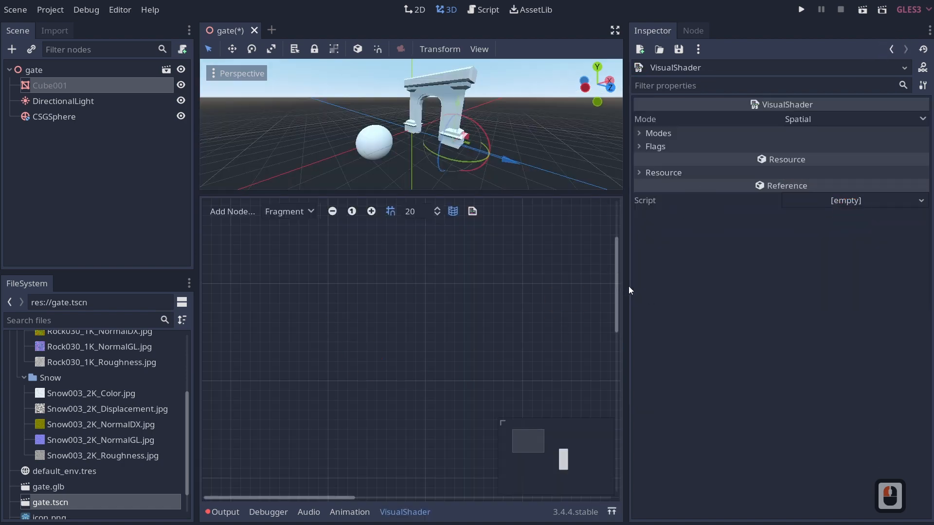
Resize the editor areas to give the shader graph more width and the 3D viewport more height
{"action": "left_click_drag", "start_coordinate": [628, 286], "coordinate": [788, 297]}
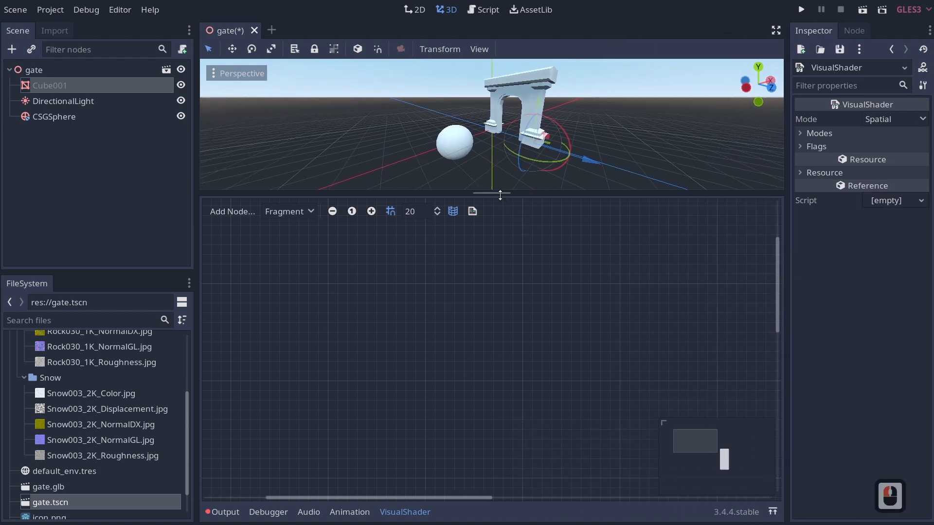
{"action": "left_click_drag", "start_coordinate": [499, 195], "coordinate": [505, 237]}
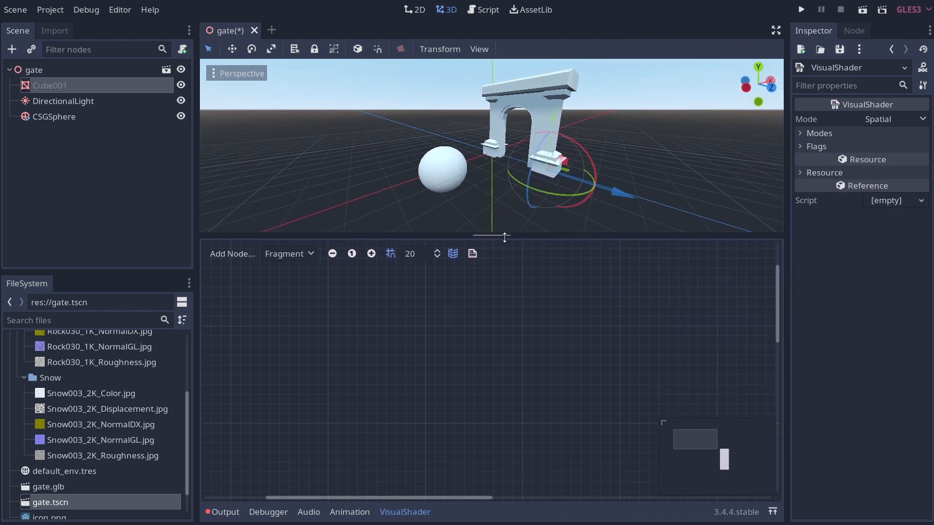
{"action": "left_click", "coordinate": [507, 358]}
{"action": "middle_click_drag", "start_coordinate": [492, 347], "coordinate": [470, 279]}
{"action": "middle_click_drag", "start_coordinate": [633, 411], "coordinate": [392, 259]}
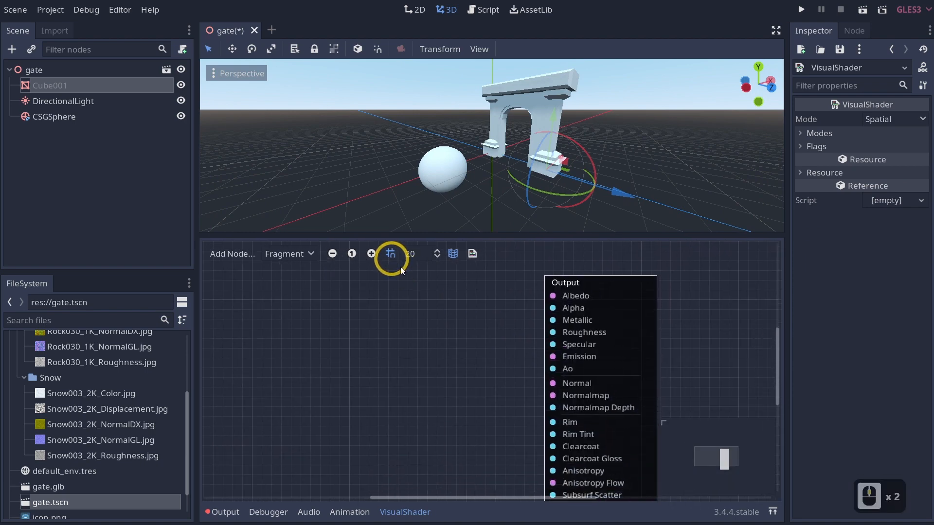
{"action": "middle_click_drag", "start_coordinate": [453, 401], "coordinate": [531, 345]}
Examine the Output node and its ports in the fragment shader graph
{"action": "scroll", "coordinate": [531, 345], "scroll_direction": "down", "scroll_amount": 3, "text": "ctrl"}
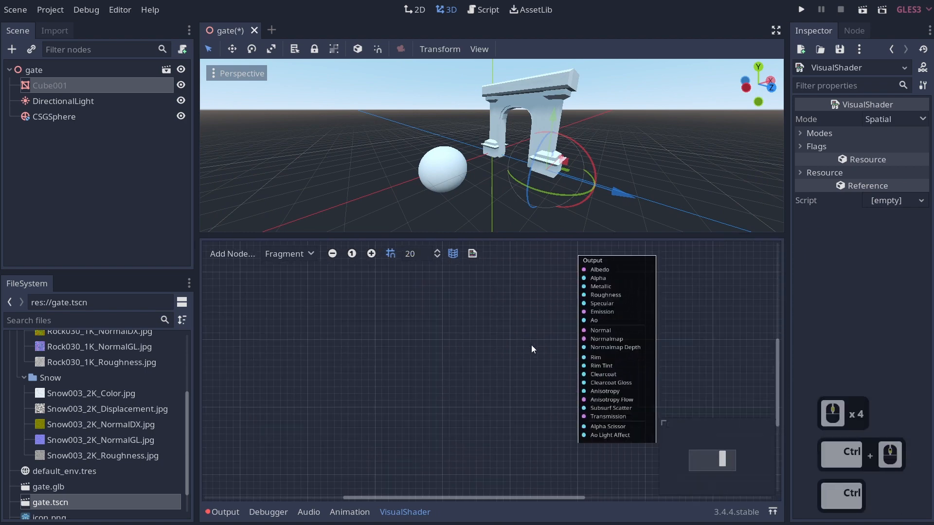
{"action": "scroll", "coordinate": [531, 345], "scroll_direction": "up", "scroll_amount": 2, "text": "ctrl"}
{"action": "scroll", "coordinate": [531, 345], "scroll_direction": "down", "scroll_amount": 2, "text": "ctrl"}
{"action": "scroll", "coordinate": [531, 345], "scroll_direction": "down", "scroll_amount": 1, "text": "ctrl"}
{"action": "scroll", "coordinate": [531, 346], "scroll_direction": "up", "scroll_amount": 2, "text": "ctrl"}
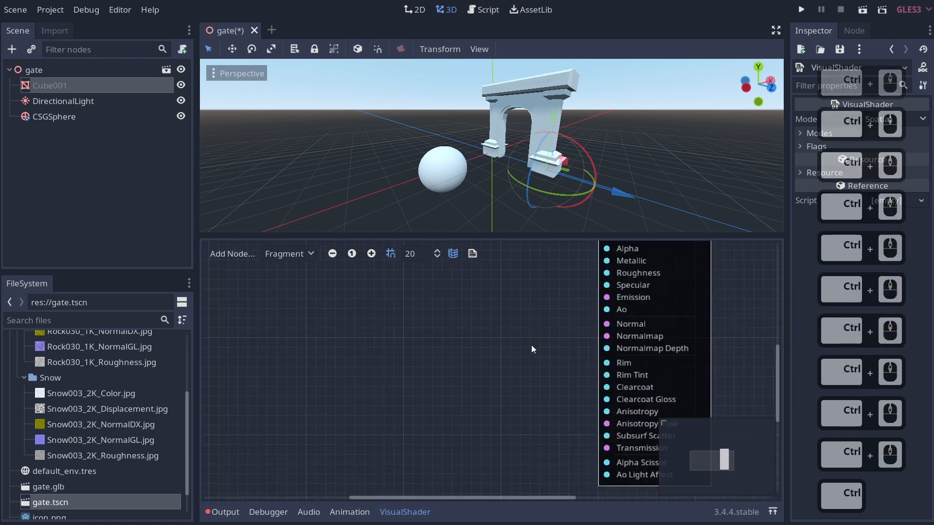
{"action": "scroll", "coordinate": [531, 345], "scroll_direction": "down", "scroll_amount": 1, "text": "ctrl"}
{"action": "scroll", "coordinate": [531, 345], "scroll_direction": "up", "scroll_amount": 2}
{"action": "scroll", "coordinate": [531, 346], "scroll_direction": "down", "scroll_amount": 3}
{"action": "scroll", "coordinate": [531, 345], "scroll_direction": "up", "scroll_amount": 3}
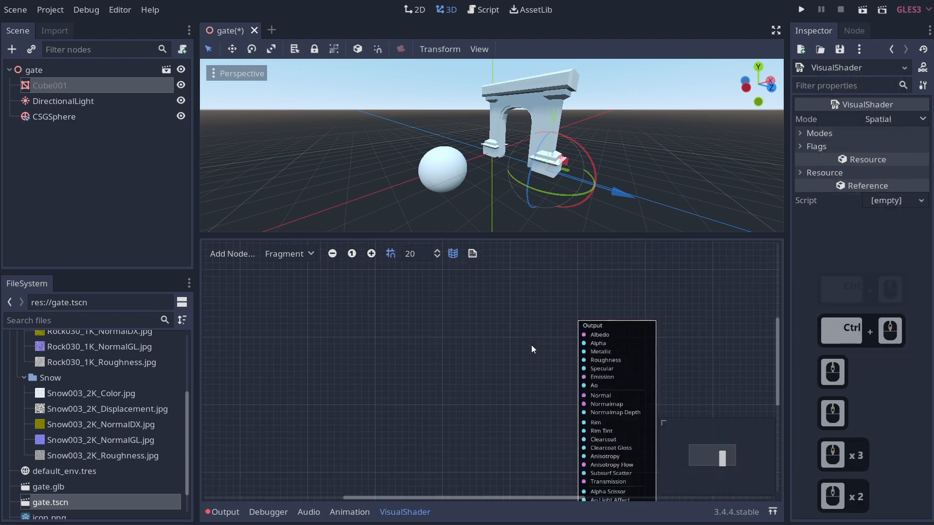
{"action": "scroll", "coordinate": [530, 346], "scroll_direction": "down", "scroll_amount": 5}
{"action": "scroll", "coordinate": [531, 345], "scroll_direction": "up", "scroll_amount": 4}
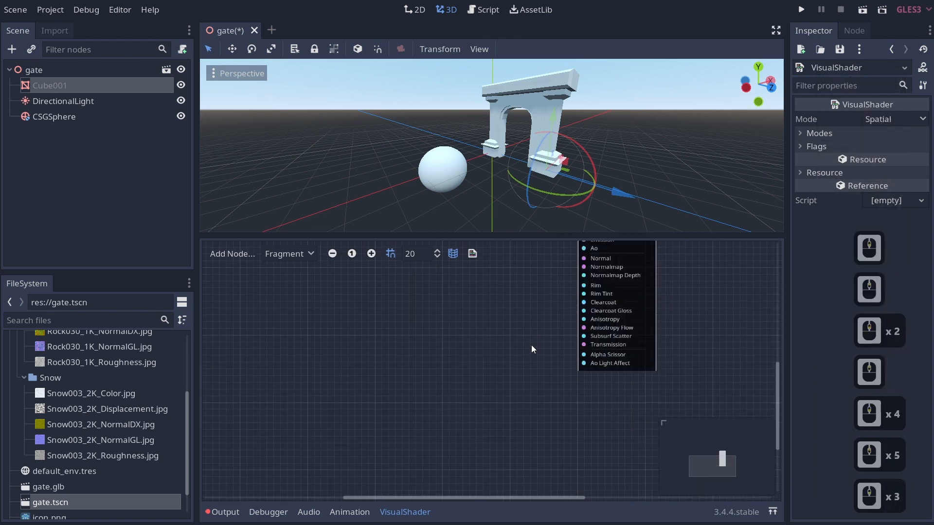
{"action": "scroll", "coordinate": [531, 345], "scroll_direction": "down", "scroll_amount": 4}
{"action": "scroll", "coordinate": [531, 345], "scroll_direction": "up", "scroll_amount": 4}
{"action": "scroll", "coordinate": [531, 345], "scroll_direction": "up", "scroll_amount": 3}
{"action": "scroll", "coordinate": [531, 346], "scroll_direction": "down", "scroll_amount": 5}
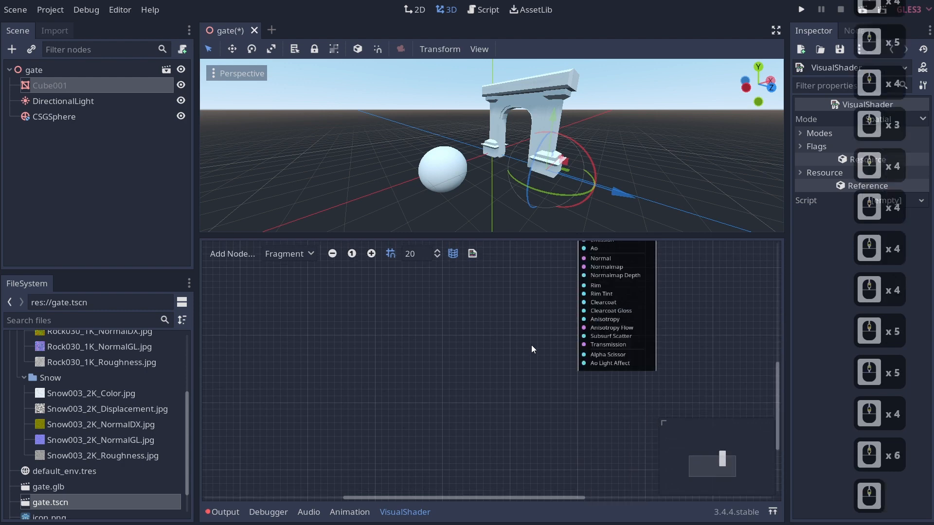
{"action": "scroll", "coordinate": [531, 345], "scroll_direction": "up", "scroll_amount": 4}
{"action": "scroll", "coordinate": [531, 346], "scroll_direction": "down", "scroll_amount": 4}
{"action": "scroll", "coordinate": [531, 345], "scroll_direction": "up", "scroll_amount": 5}
{"action": "scroll", "coordinate": [531, 345], "scroll_direction": "down", "scroll_amount": 4}
{"action": "middle_click_drag", "start_coordinate": [513, 346], "coordinate": [590, 370]}
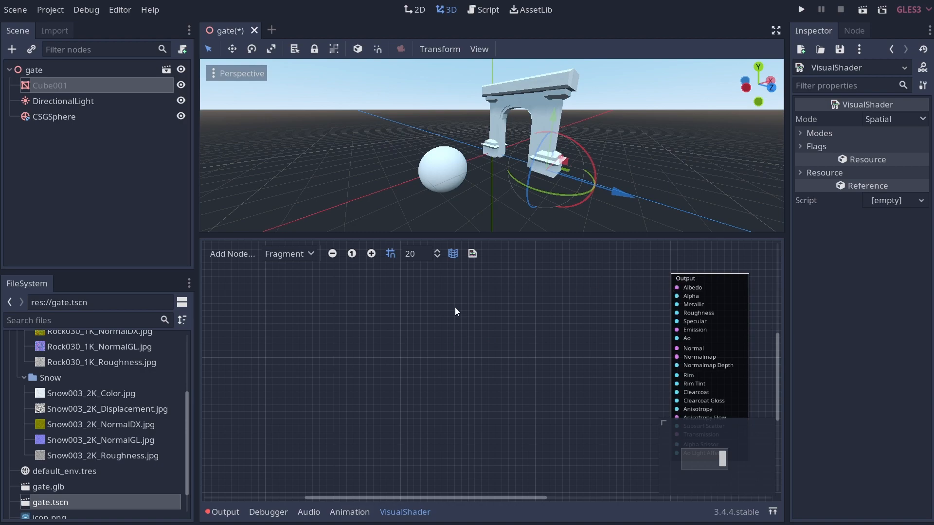
{"action": "right_click", "coordinate": [414, 311]}
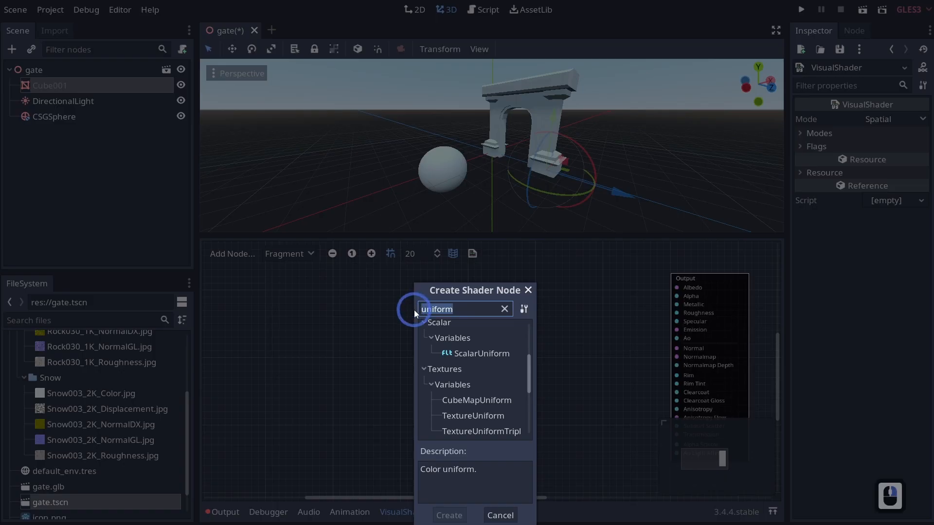
{"action": "double_click", "coordinate": [503, 310]}
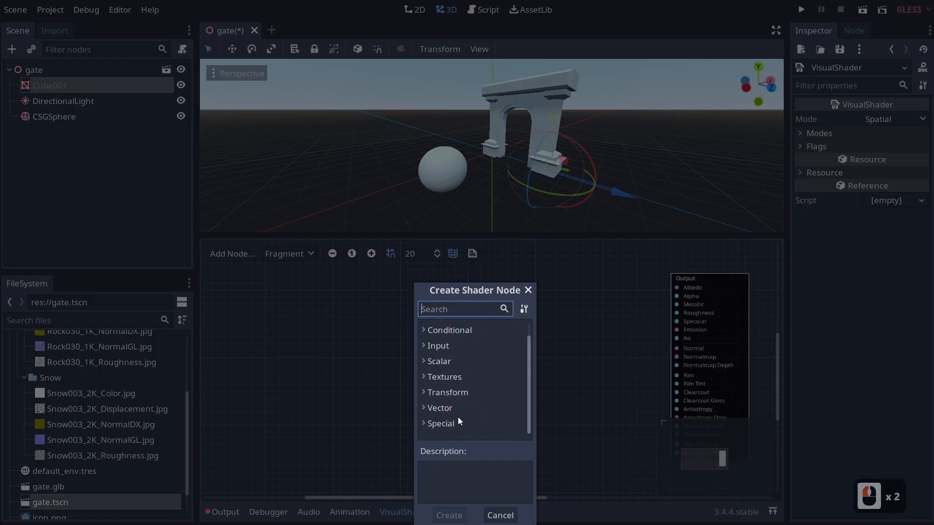
{"action": "left_click", "coordinate": [432, 310]}
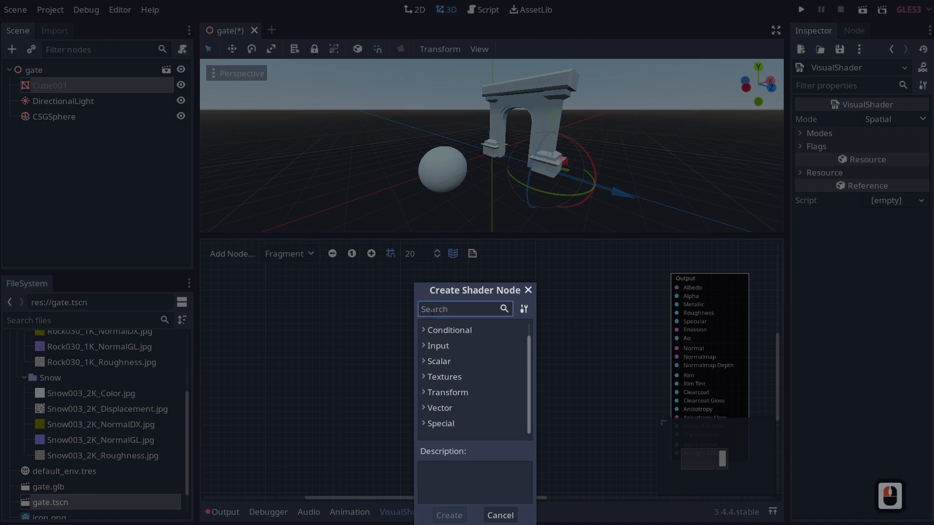
{"action": "left_click", "coordinate": [631, 309]}
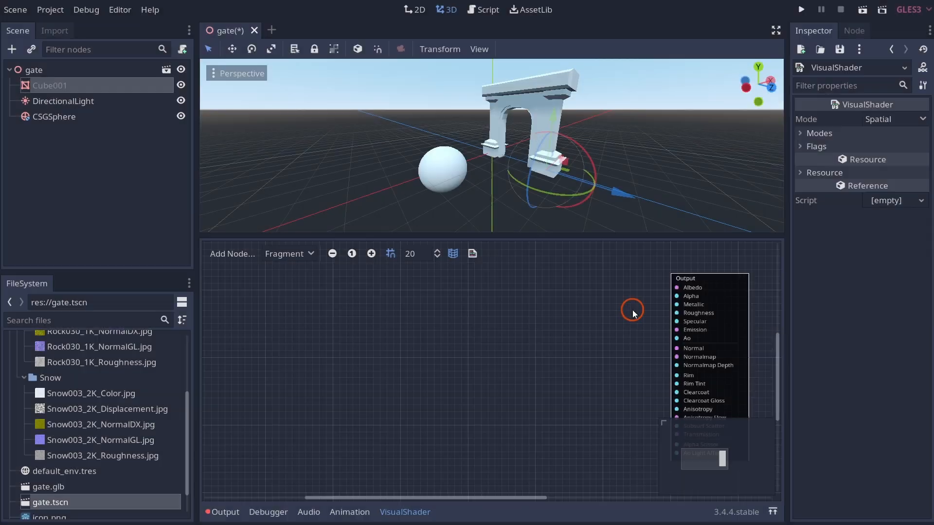
Enlarge the 3D viewport and add a Camera input node at the far side of the graph from the Output node
{"action": "left_click_drag", "start_coordinate": [511, 236], "coordinate": [510, 297]}
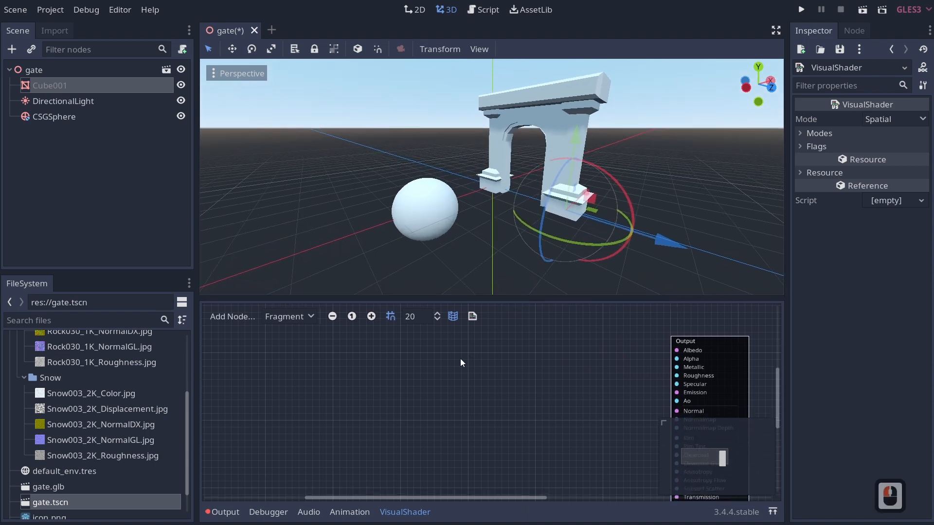
{"action": "right_click", "coordinate": [401, 355]}
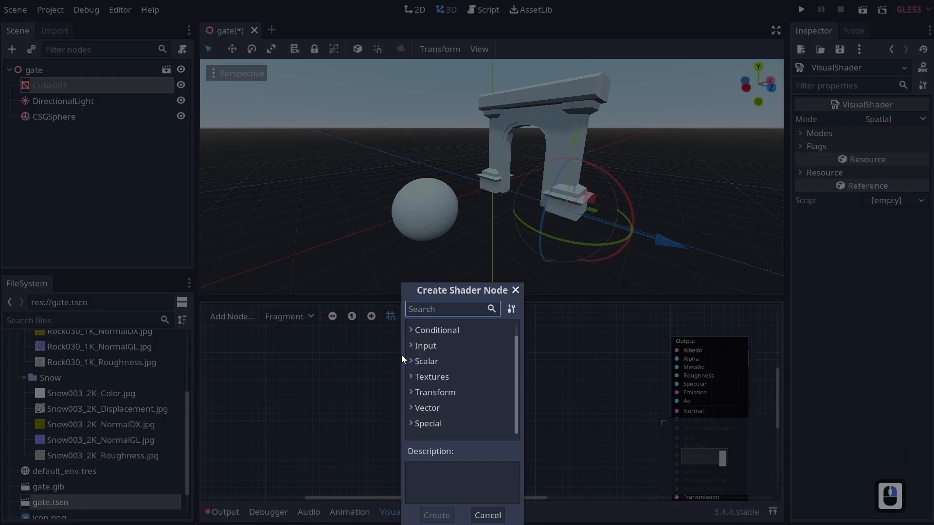
{"action": "type", "text": "cam"}
{"action": "key", "text": "Return"}
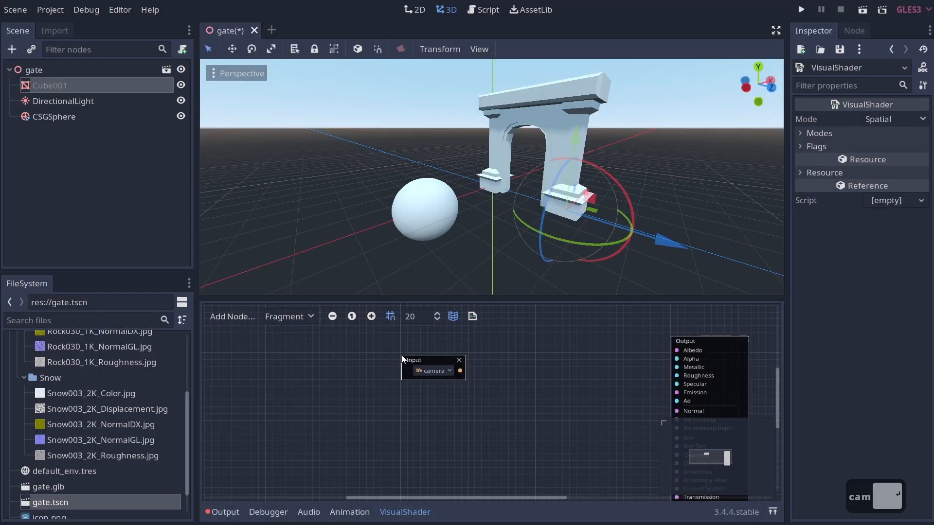
{"action": "left_click_drag", "start_coordinate": [402, 359], "coordinate": [347, 337]}
Add a Normal input node and place it directly below the camera input node
{"action": "right_click", "coordinate": [381, 392]}
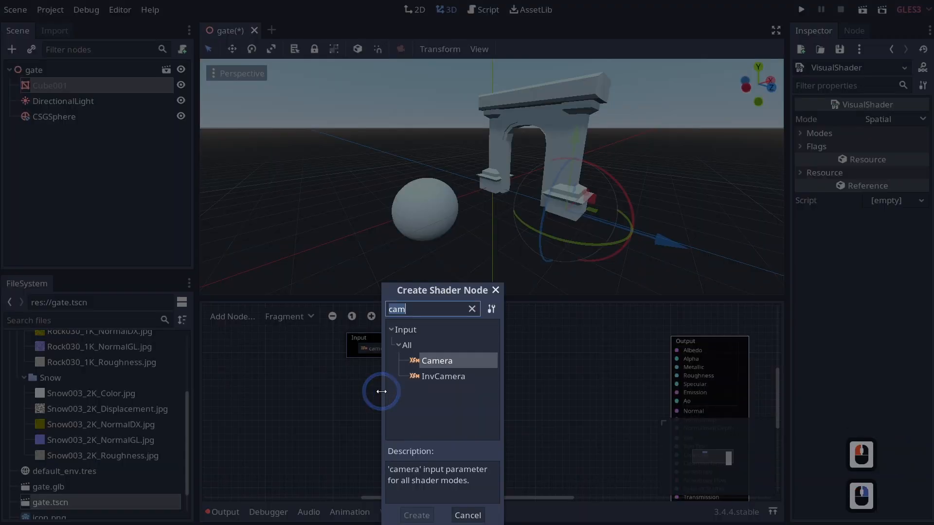
{"action": "type", "text": "normal"}
{"action": "key", "text": "Return"}
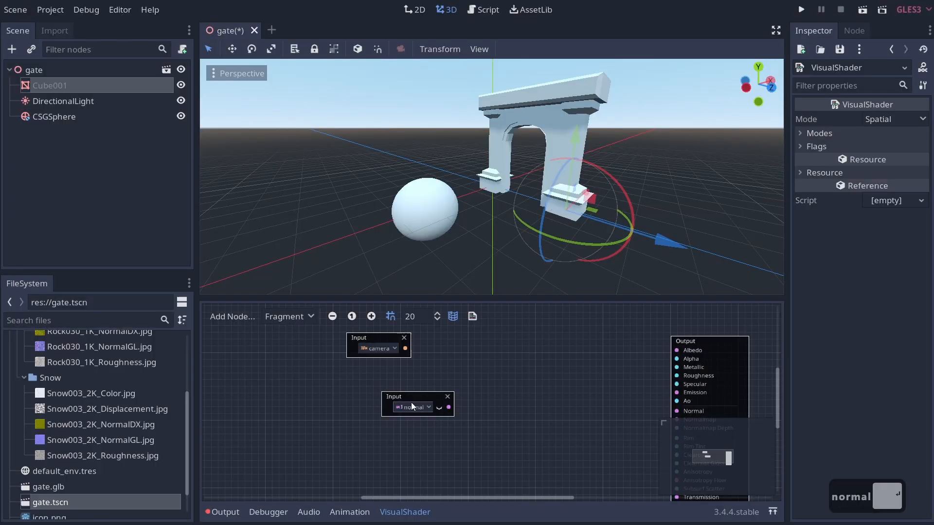
{"action": "left_click_drag", "start_coordinate": [412, 404], "coordinate": [354, 387]}
{"action": "left_click", "coordinate": [356, 395]}
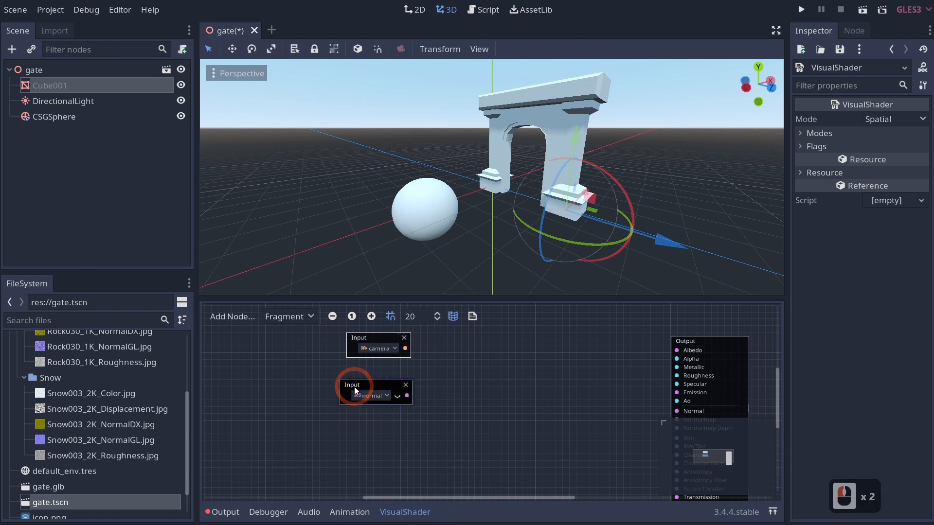
Connect the normal input node to the Output node's Albedo port
{"action": "key", "text": "e"}
{"action": "right_click_drag", "start_coordinate": [532, 170], "coordinate": [564, 135]}
{"action": "key", "text": "d"}
{"action": "key", "text": "d"}
{"action": "key", "text": "d"}
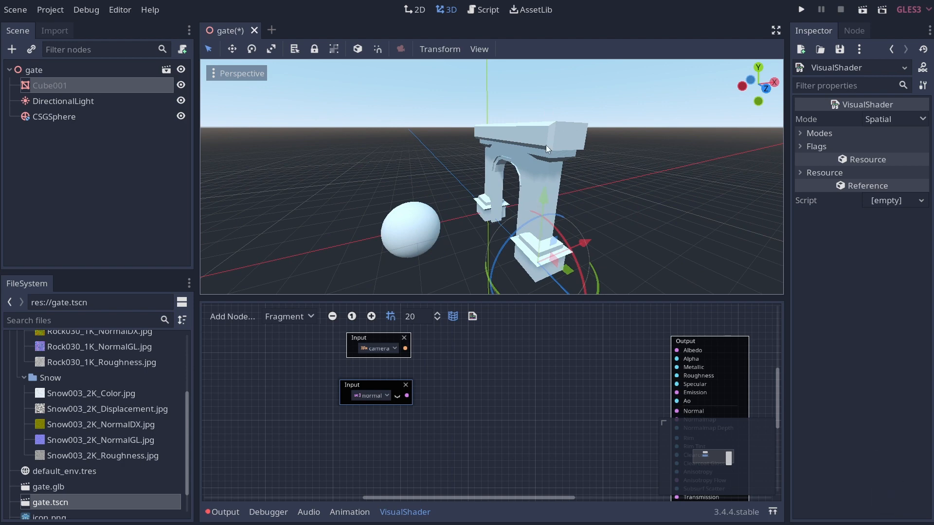
{"action": "left_click_drag", "start_coordinate": [407, 396], "coordinate": [676, 350]}
Examine how the gate's face colours depend on the view direction from several camera angles
{"action": "key", "text": "d"}
{"action": "right_click_drag", "start_coordinate": [612, 230], "coordinate": [544, 166]}
{"action": "key", "text": "a"}
{"action": "key", "text": "e"}
{"action": "key", "text": "e"}
{"action": "key", "text": "q"}
{"action": "key", "text": "q"}
{"action": "key", "text": "q"}
{"action": "key", "text": "q"}
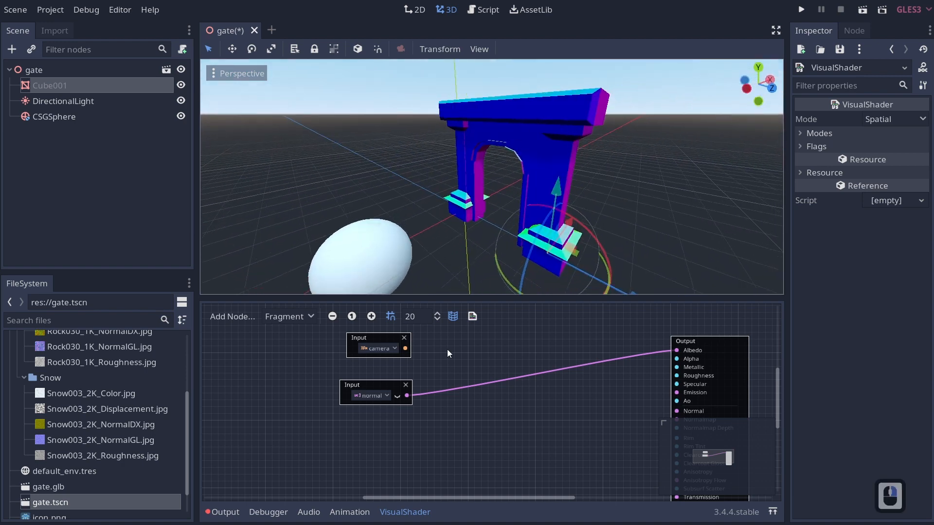
Move the camera and normal input nodes farther from the Output node to free up graph space
{"action": "left_click_drag", "start_coordinate": [367, 338], "coordinate": [340, 337]}
{"action": "left_click_drag", "start_coordinate": [388, 383], "coordinate": [361, 389]}
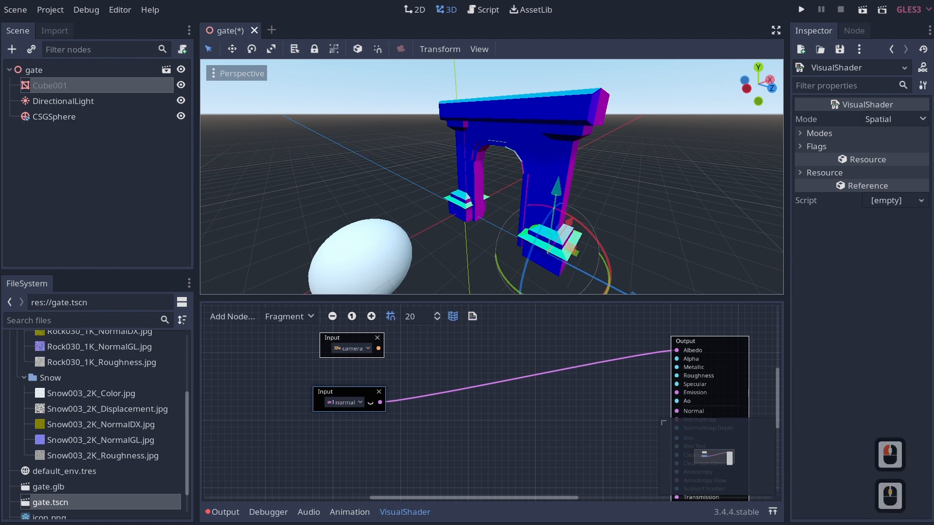
{"action": "middle_click", "coordinate": [587, 400]}
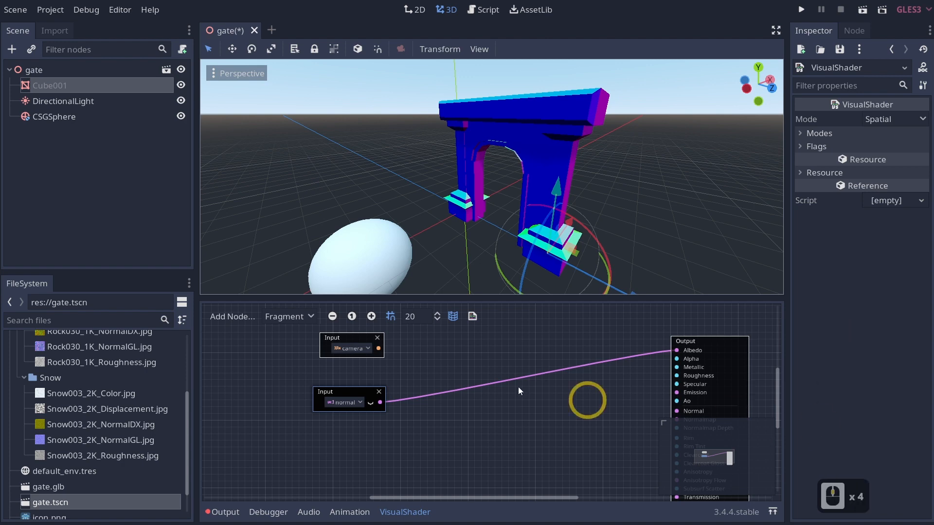
Add a TransformVectorMult node and place it between the camera input node and the Output node
{"action": "right_click", "coordinate": [456, 388]}
{"action": "type", "text": "trans"}
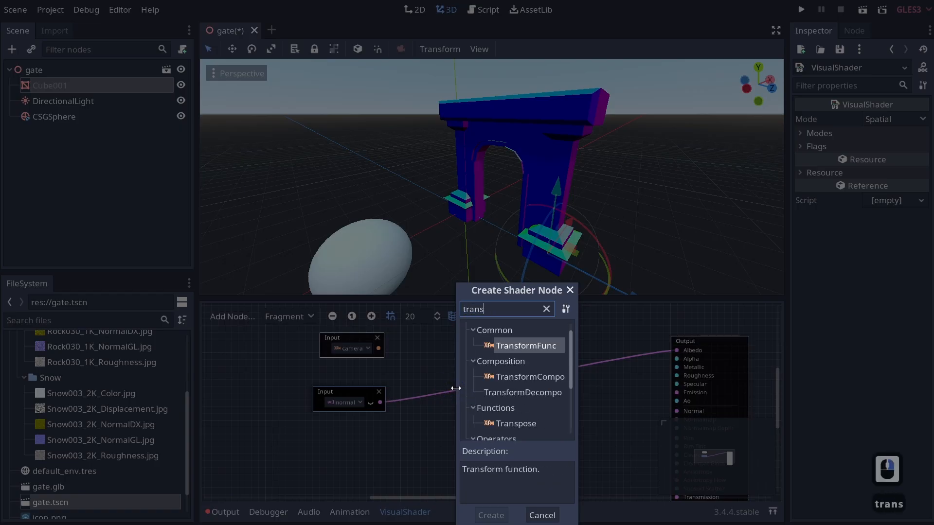
{"action": "type", "text": "fo"}
{"action": "scroll", "coordinate": [535, 407], "scroll_direction": "down", "scroll_amount": 6}
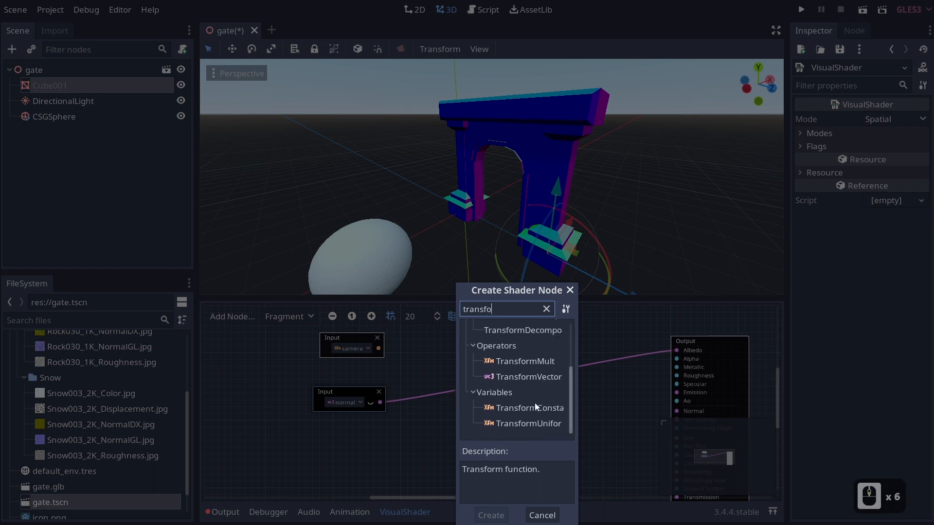
{"action": "left_click", "coordinate": [530, 377]}
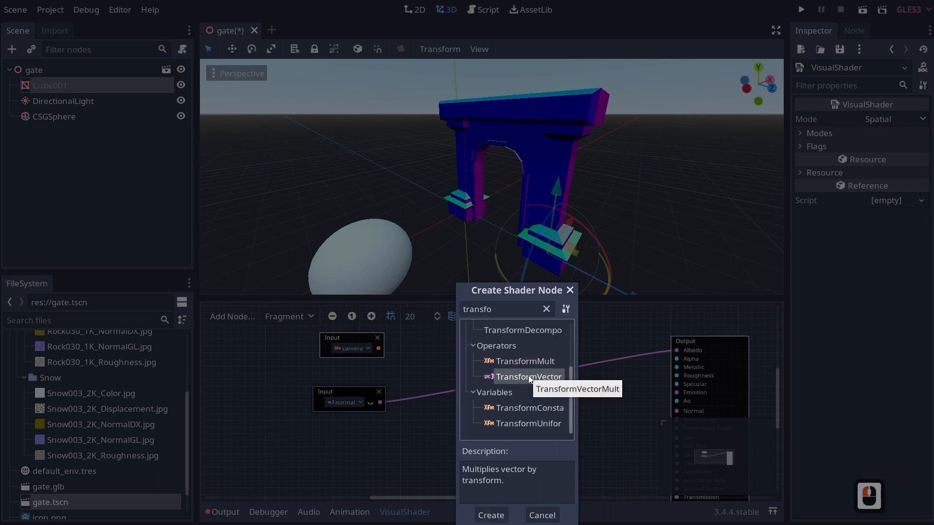
{"action": "double_click", "coordinate": [529, 378]}
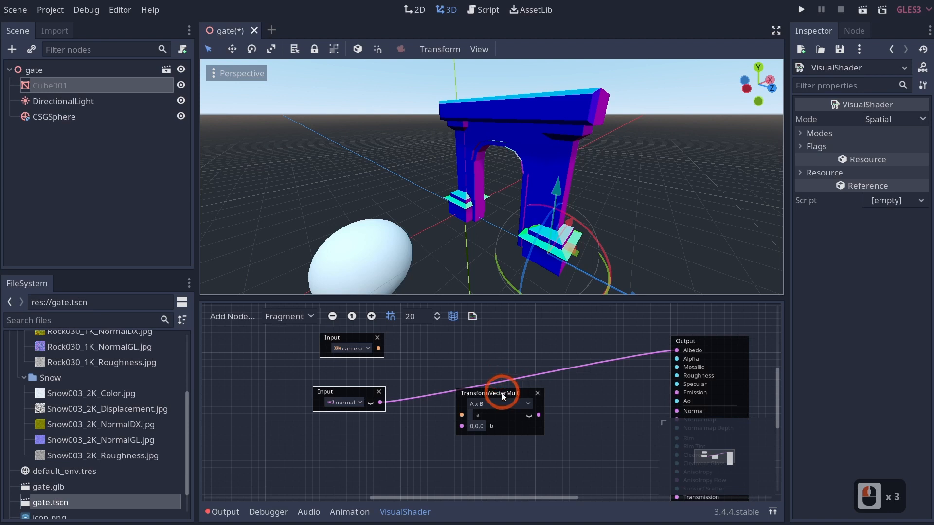
{"action": "left_click_drag", "start_coordinate": [501, 393], "coordinate": [506, 343]}
Wire the camera input to port a and the normal input to port b of TransformVectorMult, and its result to Albedo
{"action": "left_click", "coordinate": [378, 355]}
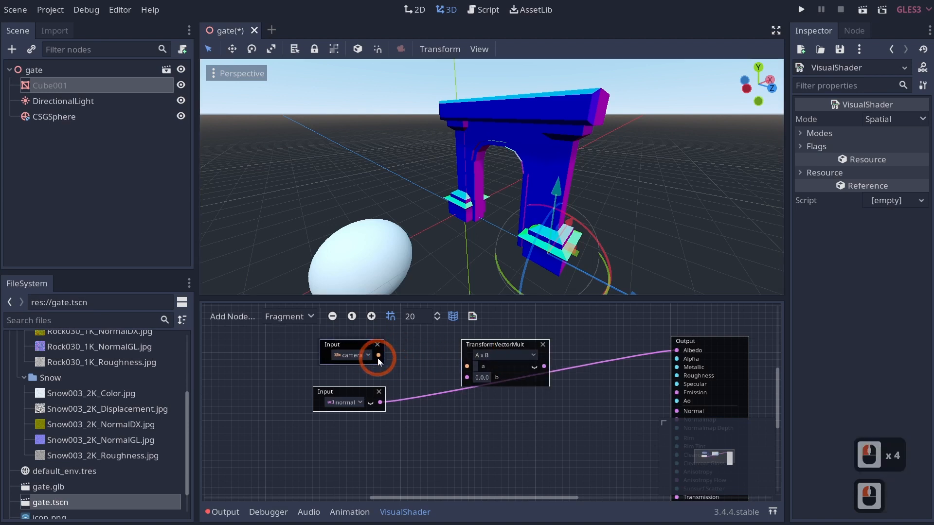
{"action": "left_click_drag", "start_coordinate": [389, 359], "coordinate": [466, 369]}
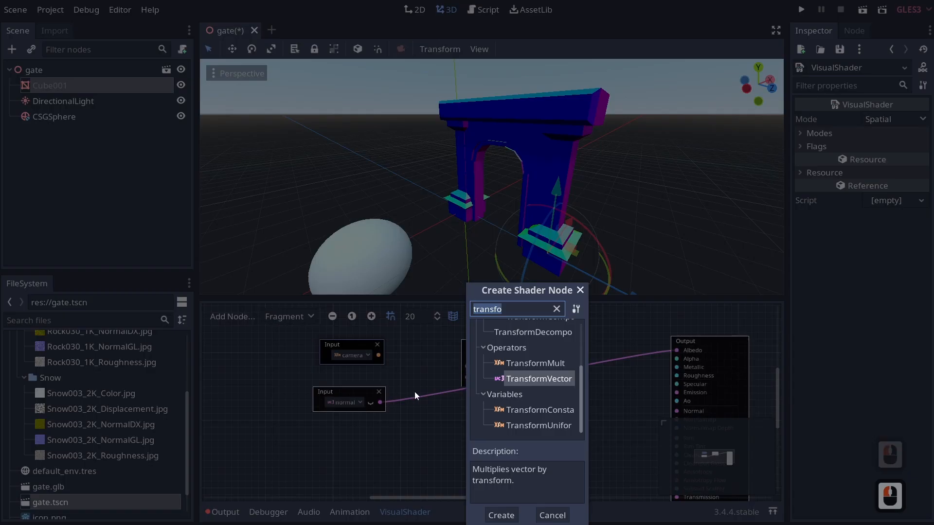
{"action": "left_click", "coordinate": [415, 393]}
{"action": "scroll", "coordinate": [419, 392], "scroll_direction": "up", "scroll_amount": 2, "text": "ctrl"}
{"action": "left_click_drag", "start_coordinate": [360, 338], "coordinate": [486, 358]}
{"action": "left_click_drag", "start_coordinate": [363, 407], "coordinate": [487, 368]}
{"action": "middle_click_drag", "start_coordinate": [577, 365], "coordinate": [365, 430]}
{"action": "left_click_drag", "start_coordinate": [386, 414], "coordinate": [578, 394]}
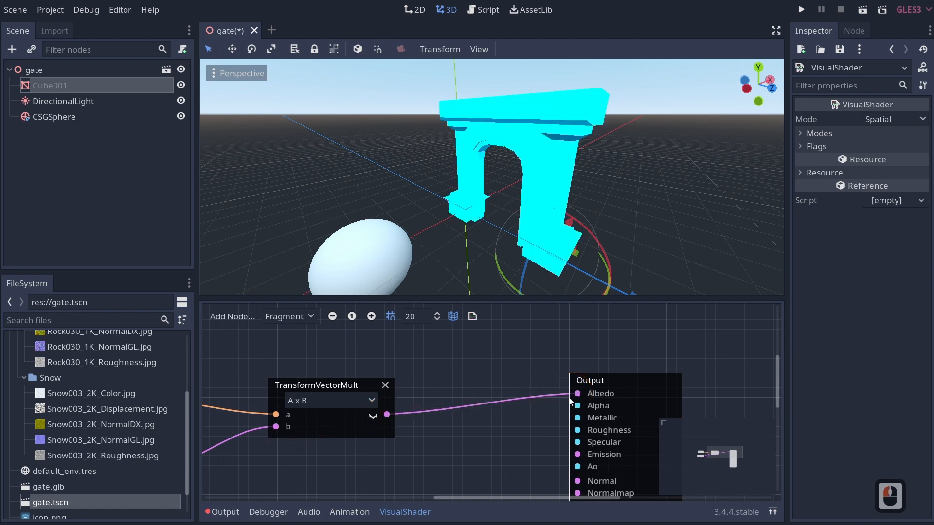
Examine how the A x B multiplication colours the gate's faces from several camera angles
{"action": "key", "text": "d"}
{"action": "right_click_drag", "start_coordinate": [585, 252], "coordinate": [466, 263]}
{"action": "key", "text": "d"}
{"action": "key", "text": "d"}
{"action": "key", "text": "d"}
{"action": "key", "text": "e"}
{"action": "key", "text": "q"}
{"action": "key", "text": "q"}
{"action": "key", "text": "e"}
{"action": "key", "text": "a"}
{"action": "key", "text": "d"}
Set the TransformVectorMult node's multiplication type to A x B (3x3)
{"action": "middle_click_drag", "start_coordinate": [551, 397], "coordinate": [737, 397]}
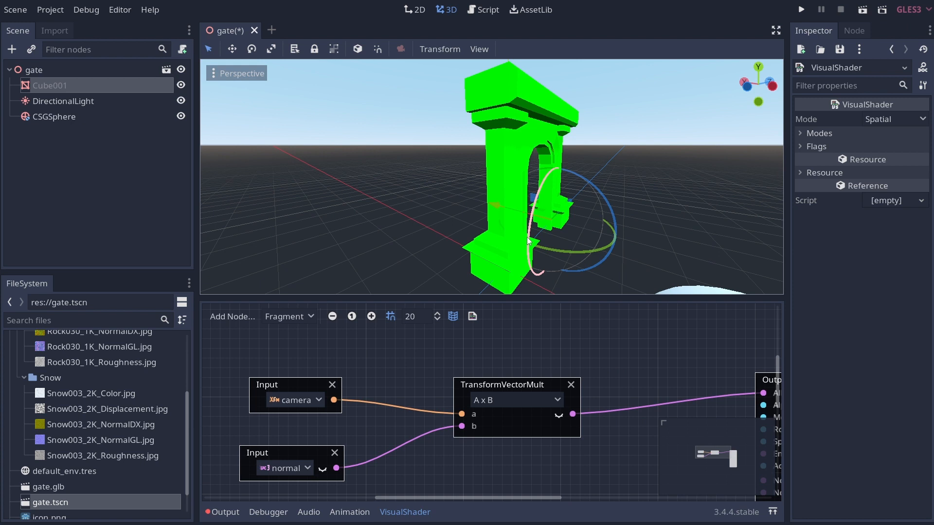
{"action": "left_click", "coordinate": [519, 399]}
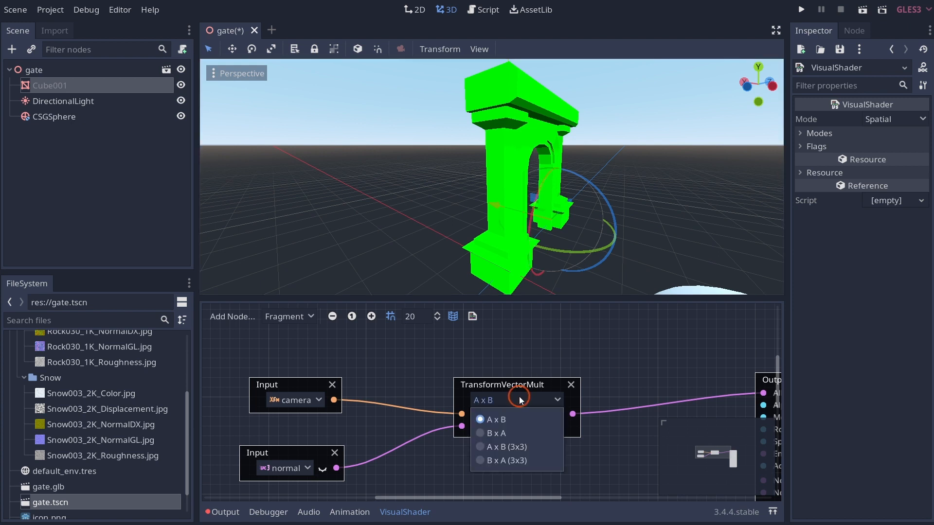
{"action": "left_click", "coordinate": [517, 448]}
Examine from all around the gate whether each face's colour matches its world axis rather than the view direction
{"action": "key", "text": "d"}
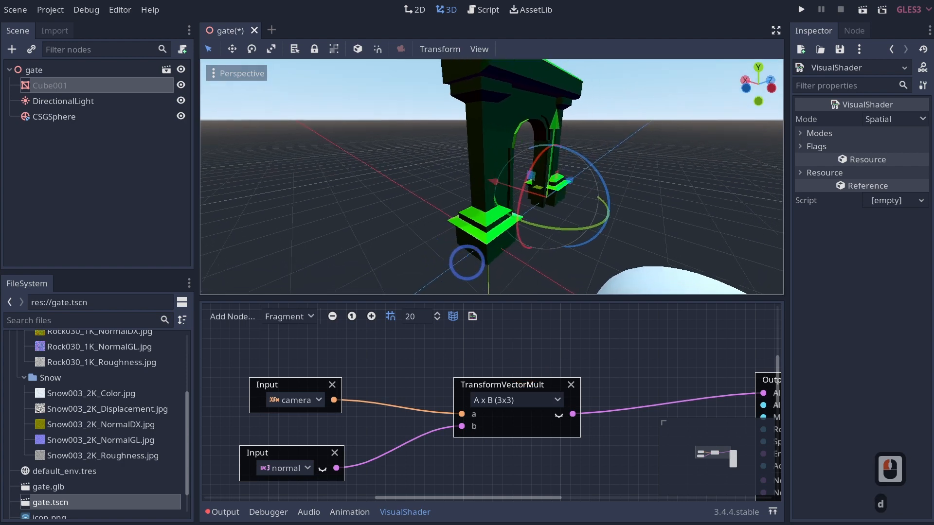
{"action": "key", "text": "d"}
{"action": "key", "text": "d"}
{"action": "key", "text": "d"}
{"action": "key", "text": "d"}
{"action": "key", "text": "d"}
{"action": "key", "text": "d"}
{"action": "key", "text": "d"}
{"action": "key", "text": "d"}
{"action": "key", "text": "d"}
{"action": "key", "text": "d"}
{"action": "key", "text": "d"}
{"action": "key", "text": "d"}
{"action": "key", "text": "d"}
{"action": "key", "text": "d"}
{"action": "key", "text": "d"}
{"action": "key", "text": "d"}
{"action": "key", "text": "d"}
{"action": "key", "text": "d"}
{"action": "key", "text": "d"}
{"action": "right_click_drag", "start_coordinate": [503, 156], "coordinate": [452, 161]}
{"action": "key", "text": "d"}
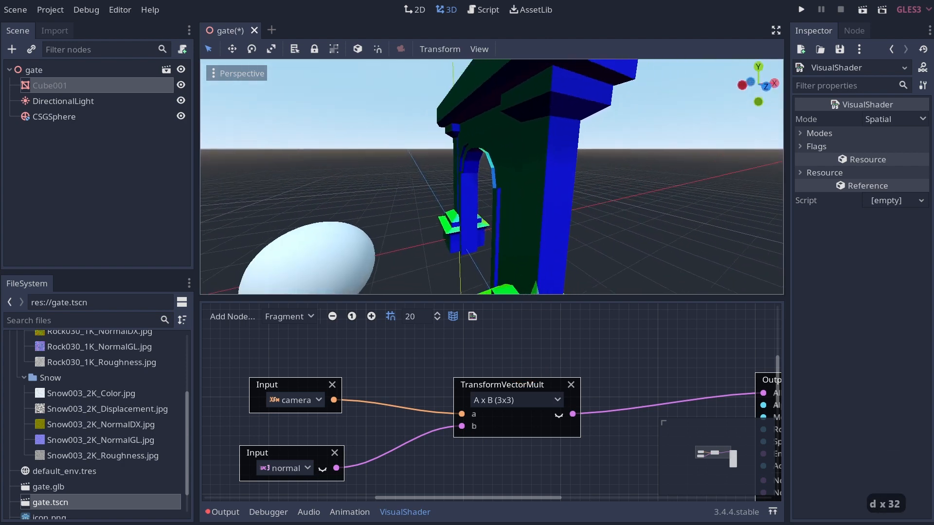
{"action": "right_click_drag", "start_coordinate": [420, 237], "coordinate": [420, 237]}
{"action": "key", "text": "s"}
{"action": "left_click", "coordinate": [535, 228]}
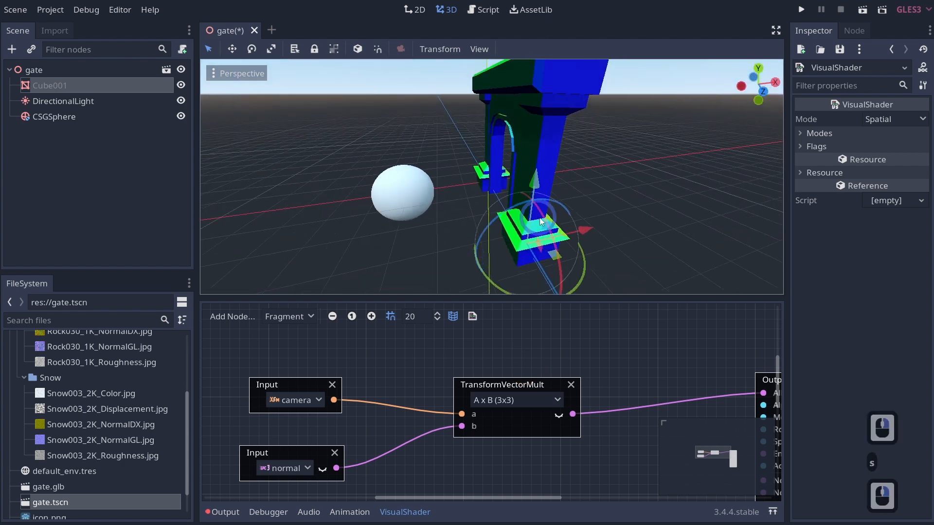
{"action": "key", "text": "d"}
{"action": "right_click_drag", "start_coordinate": [573, 218], "coordinate": [624, 177]}
{"action": "key", "text": "a"}
{"action": "key", "text": "e"}
{"action": "key", "text": "q"}
{"action": "key", "text": "q"}
{"action": "key", "text": "q"}
{"action": "key", "text": "q"}
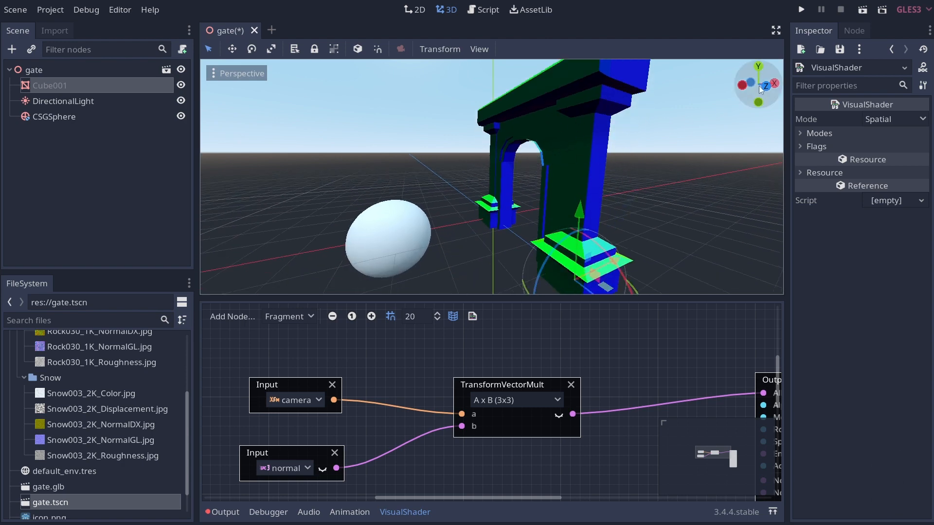
{"action": "key", "text": "d"}
{"action": "right_click_drag", "start_coordinate": [553, 154], "coordinate": [588, 124]}
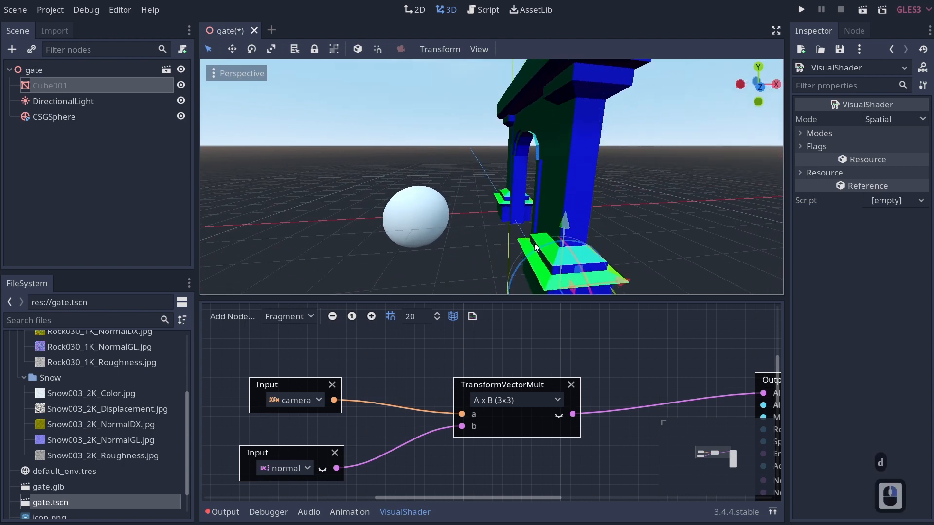
{"action": "key", "text": "d"}
{"action": "mouse_move", "coordinate": [621, 209]}
{"action": "right_mouse_down"}
{"action": "mouse_move", "coordinate": [619, 193]}
{"action": "mouse_move", "coordinate": [609, 203]}
{"action": "right_mouse_up"}
{"action": "key", "text": "s"}
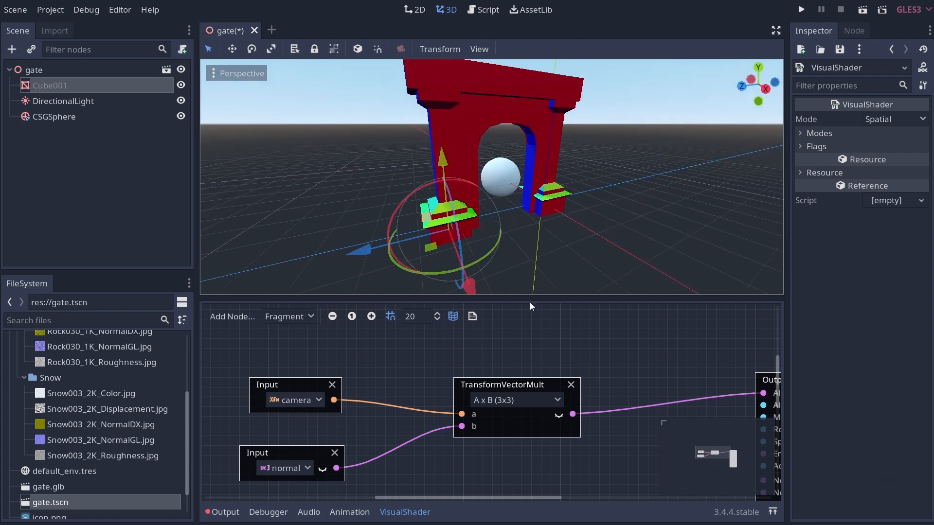
Move the camera, normal and TransformVectorMult nodes together farther from the Output node
{"action": "left_click_drag", "start_coordinate": [559, 382], "coordinate": [445, 347]}
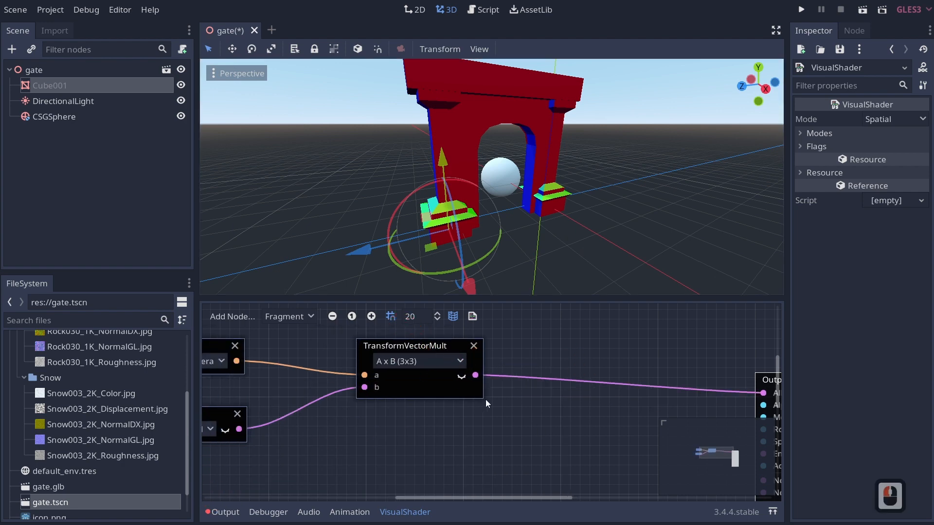
Orbit around to the gate's opposite side and examine the colours of its upward-facing surfaces
{"action": "right_click_drag", "start_coordinate": [509, 237], "coordinate": [509, 241]}
{"action": "key", "text": "a"}
{"action": "key", "text": "a"}
{"action": "key", "text": "a"}
{"action": "key", "text": "a"}
{"action": "key", "text": "a"}
{"action": "key", "text": "a"}
{"action": "key", "text": "a"}
{"action": "key", "text": "a"}
{"action": "key", "text": "a"}
{"action": "key", "text": "a"}
{"action": "key", "text": "a"}
{"action": "key", "text": "a"}
{"action": "key", "text": "a"}
{"action": "key", "text": "a"}
{"action": "key", "text": "a"}
{"action": "key", "text": "a"}
{"action": "key", "text": "a"}
{"action": "key", "text": "a"}
{"action": "key", "text": "a"}
{"action": "key", "text": "a"}
{"action": "key", "text": "a"}
{"action": "key", "text": "a"}
{"action": "key", "text": "a"}
{"action": "key", "text": "a"}
{"action": "key", "text": "a"}
{"action": "key", "text": "a"}
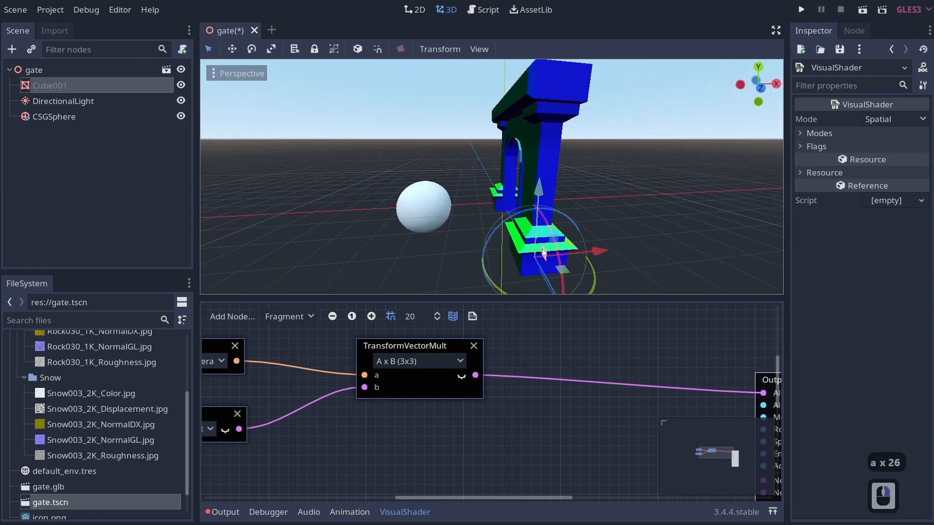
Add a DotProduct node, feed the TransformVectorMult result into its port a, and connect its output to Albedo
{"action": "right_click", "coordinate": [542, 349]}
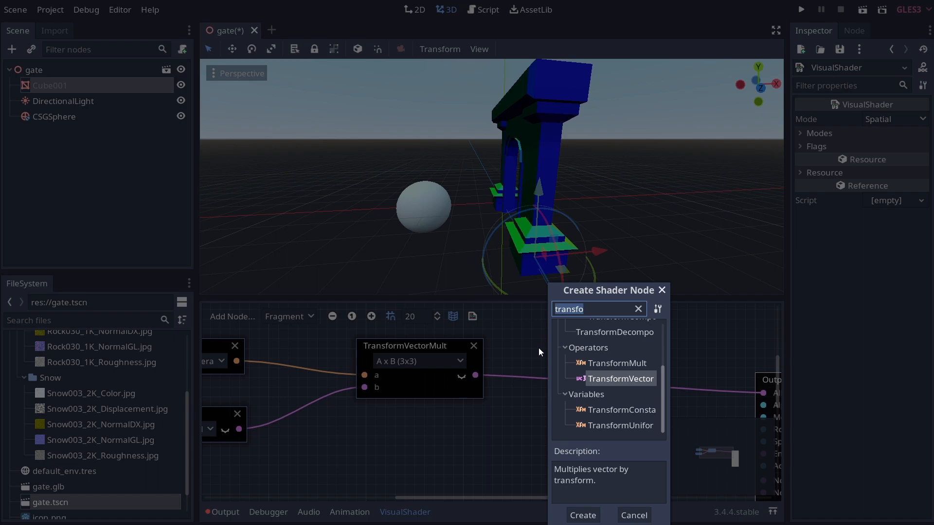
{"action": "type", "text": "dot"}
{"action": "key", "text": "Return"}
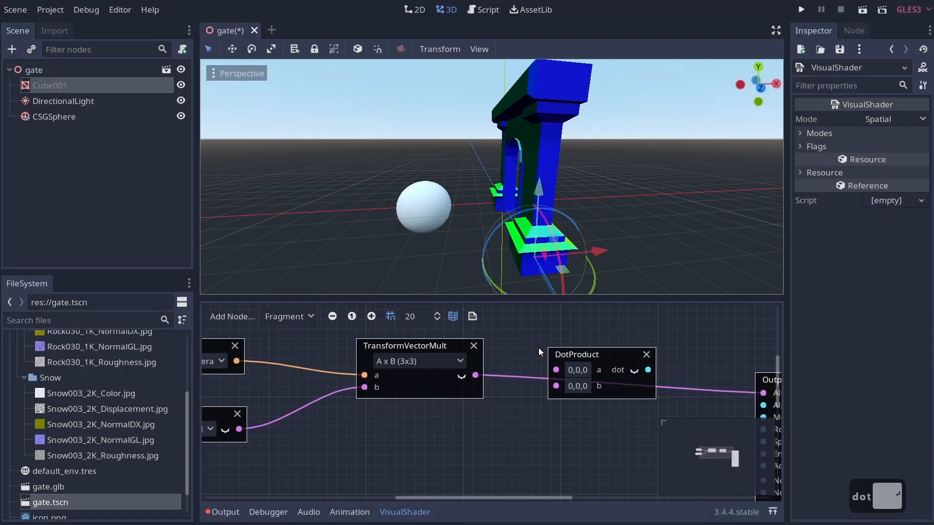
{"action": "left_click_drag", "start_coordinate": [476, 374], "coordinate": [556, 369]}
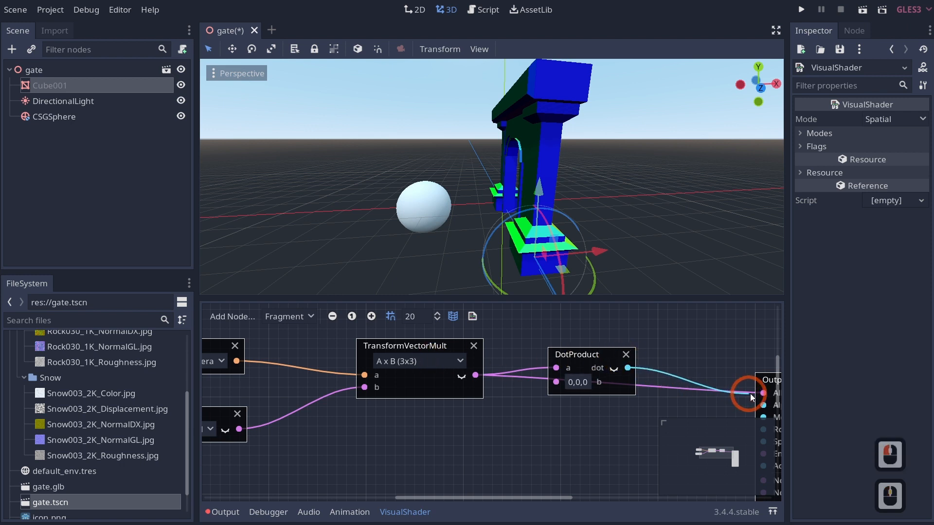
{"action": "left_click_drag", "start_coordinate": [750, 393], "coordinate": [763, 393]}
Set the DotProduct node's b vector to 0,1,0
{"action": "left_click", "coordinate": [582, 383]}
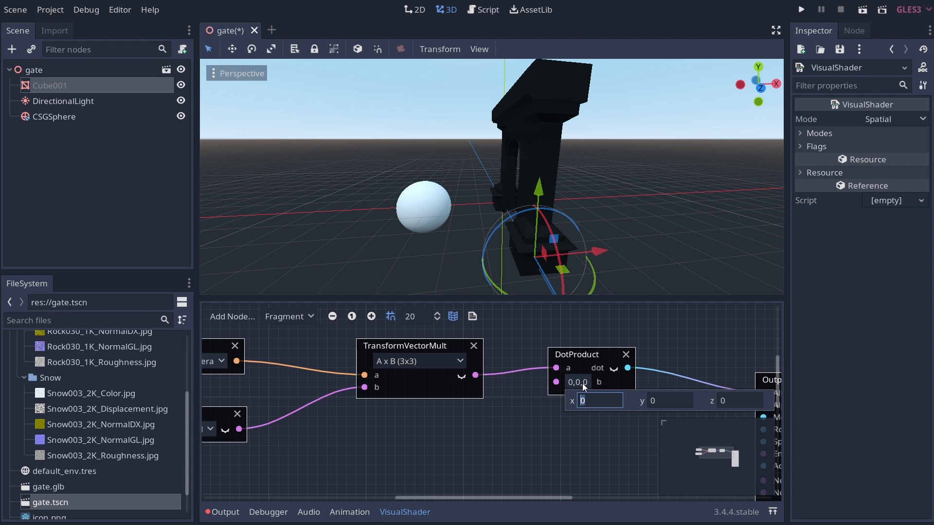
{"action": "key", "text": "Tab"}
{"action": "type", "text": "1"}
{"action": "key", "text": "Return"}
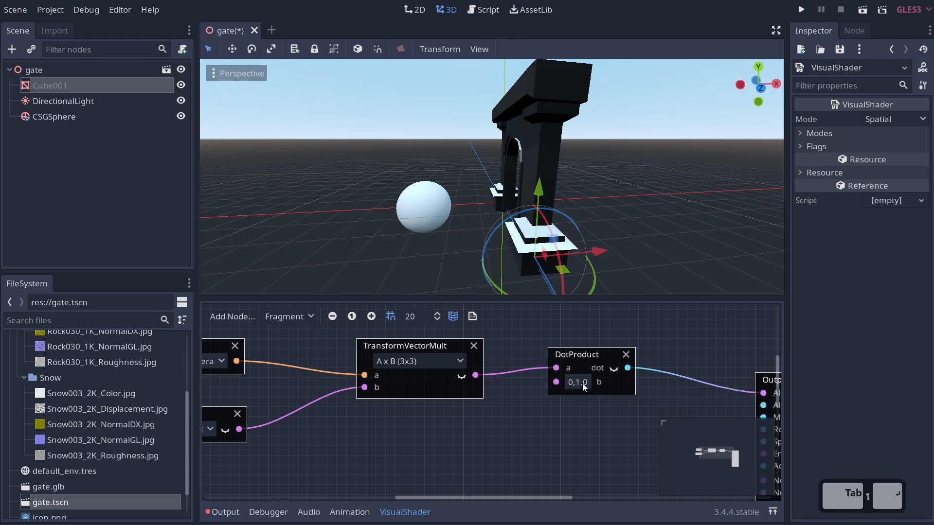
Examine from above and around the gate which surfaces the upward dot product brightens
{"action": "key", "text": "d"}
{"action": "right_click_drag", "start_coordinate": [608, 223], "coordinate": [619, 176]}
{"action": "key", "text": "e"}
{"action": "key", "text": "e"}
{"action": "key", "text": "e"}
{"action": "right_click_drag", "start_coordinate": [444, 203], "coordinate": [590, 389]}
{"action": "key", "text": "a"}
{"action": "key", "text": "a"}
{"action": "key", "text": "a"}
{"action": "key", "text": "a"}
{"action": "key", "text": "a"}
{"action": "key", "text": "a"}
{"action": "key", "text": "a"}
{"action": "key", "text": "a"}
{"action": "key", "text": "a"}
{"action": "key", "text": "a"}
{"action": "key", "text": "a"}
{"action": "key", "text": "a"}
Change the DotProduct node's b vector to 1,0,0
{"action": "left_click", "coordinate": [589, 387]}
{"action": "left_click", "coordinate": [601, 396]}
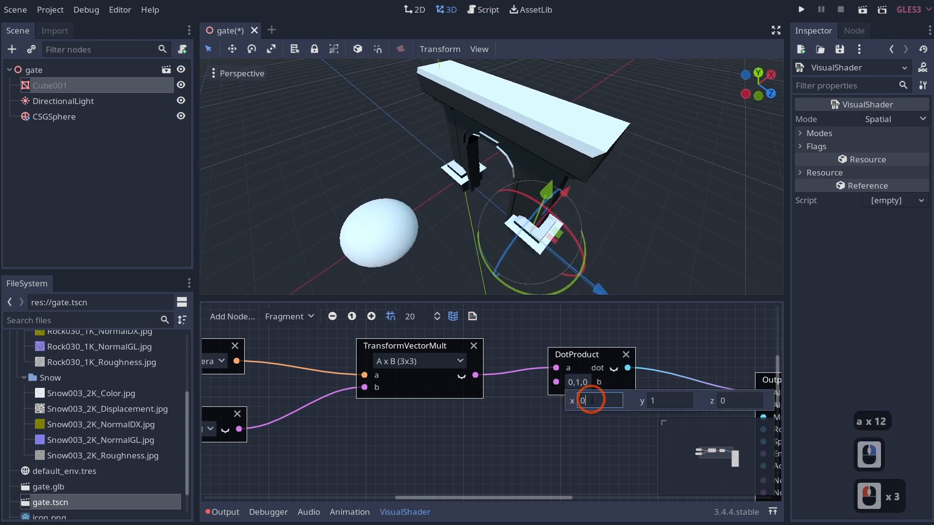
{"action": "double_click", "coordinate": [586, 400]}
{"action": "type", "text": "1"}
{"action": "key", "text": "Tab"}
{"action": "type", "text": "0"}
{"action": "key", "text": "Return"}
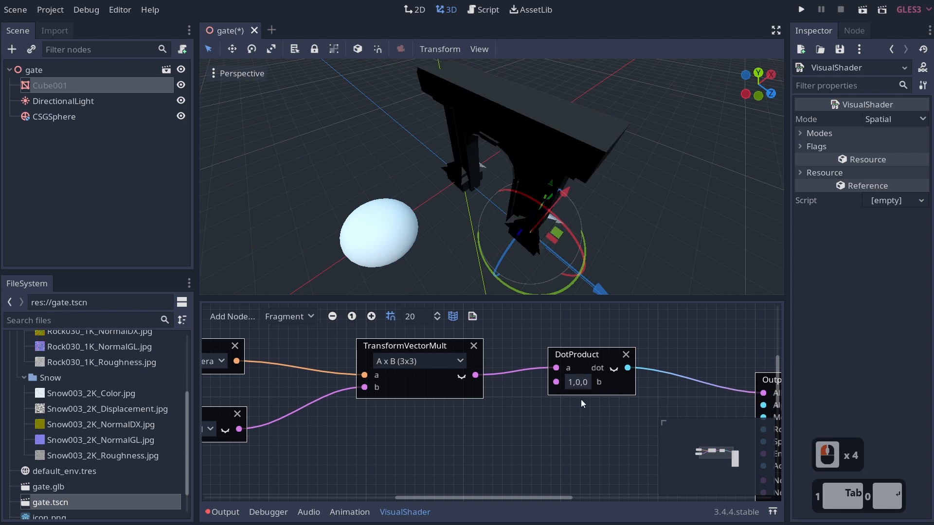
Set the x component of the DotProduct node's b vector to -11
{"action": "right_click_drag", "start_coordinate": [623, 182], "coordinate": [467, 262]}
{"action": "key", "text": "d"}
{"action": "right_click_drag", "start_coordinate": [518, 204], "coordinate": [550, 182]}
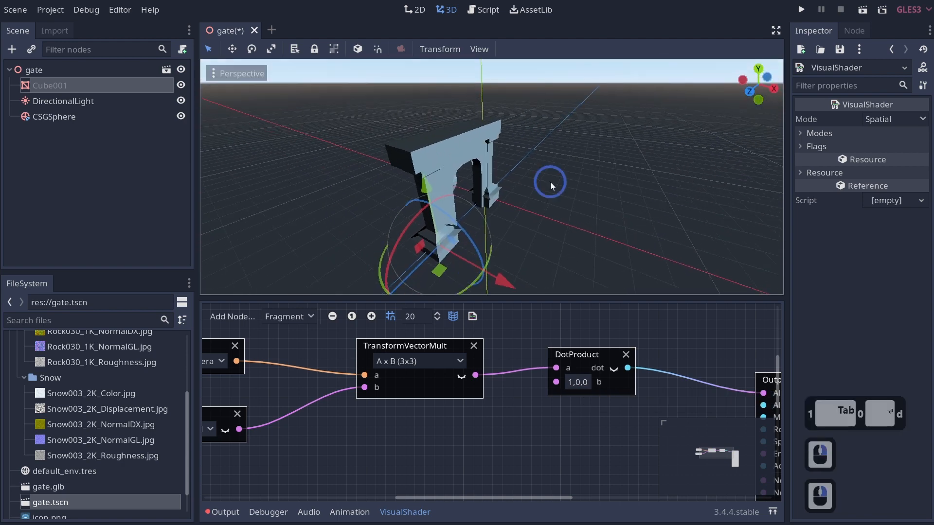
{"action": "left_click", "coordinate": [581, 384]}
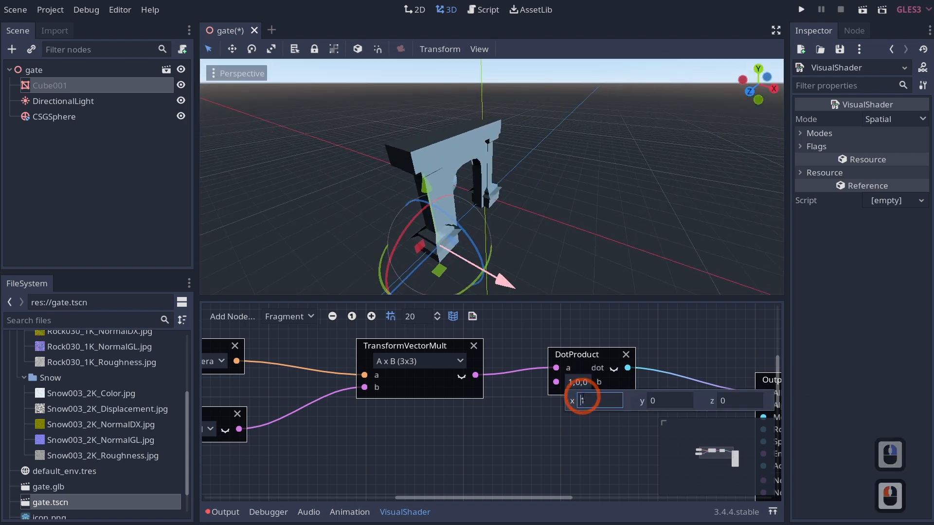
{"action": "double_click", "coordinate": [595, 400]}
{"action": "type", "text": "-11"}
{"action": "key", "text": "Return"}
Clear the x component of the DotProduct node's b vector and set its y component to 1
{"action": "right_click_drag", "start_coordinate": [643, 255], "coordinate": [605, 359]}
{"action": "key", "text": "w"}
{"action": "key", "text": "e"}
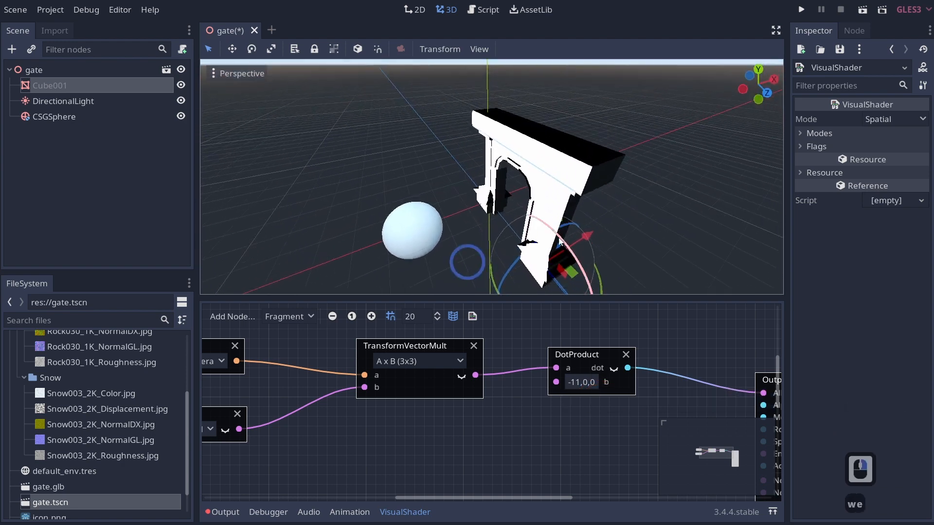
{"action": "left_click", "coordinate": [574, 386]}
{"action": "double_click", "coordinate": [590, 399]}
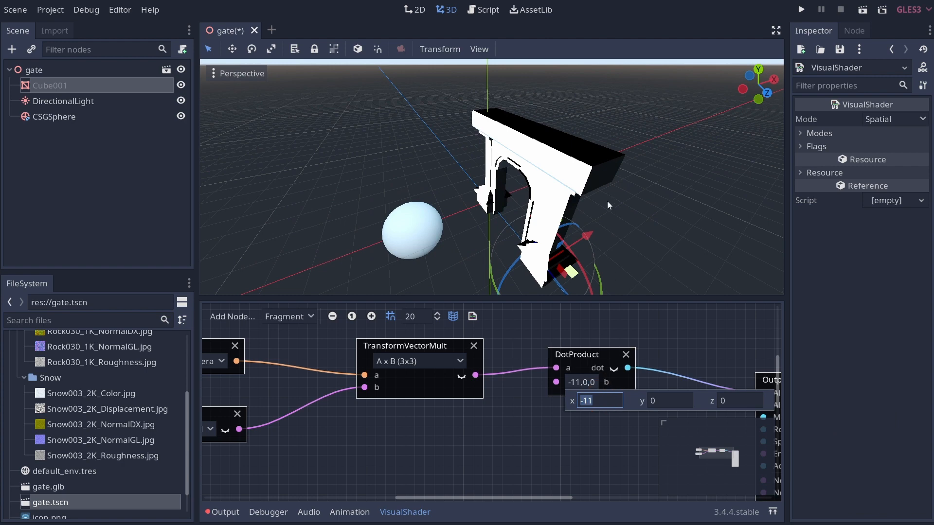
{"action": "key", "text": "BackSpace"}
{"action": "key", "text": "Tab"}
{"action": "type", "text": "1"}
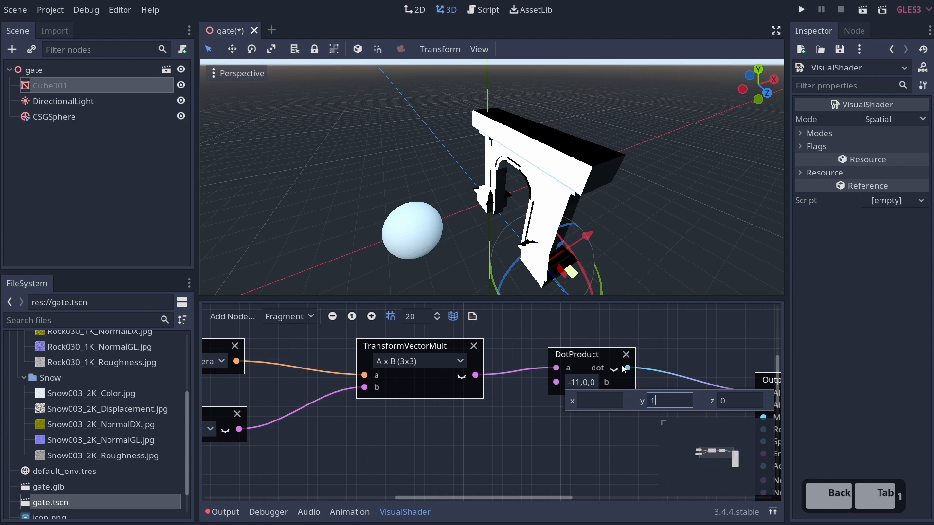
{"action": "key", "text": "Return"}
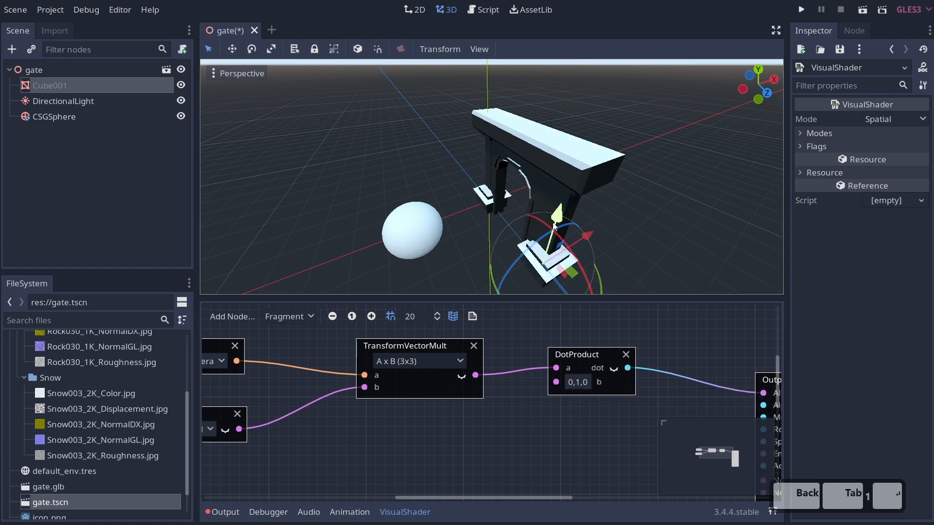
{"action": "left_click", "coordinate": [581, 383]}
{"action": "left_click_drag", "start_coordinate": [663, 401], "coordinate": [637, 397]}
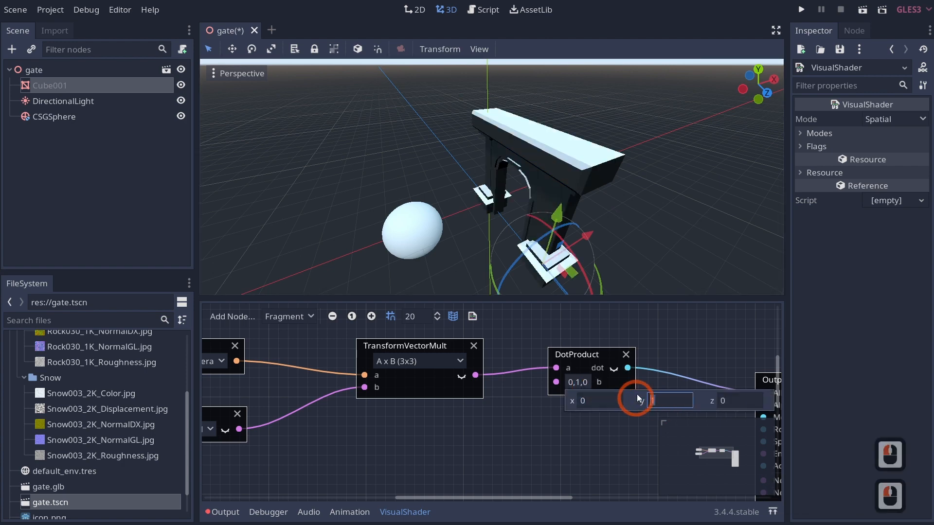
{"action": "left_click", "coordinate": [671, 336]}
Move the two input nodes, TransformVectorMult and DotProduct as a group farther from the Output node to free up graph space
{"action": "left_click_drag", "start_coordinate": [665, 336], "coordinate": [152, 448]}
{"action": "left_click_drag", "start_coordinate": [435, 384], "coordinate": [334, 326]}
{"action": "scroll", "coordinate": [426, 433], "scroll_direction": "up", "scroll_amount": 3}
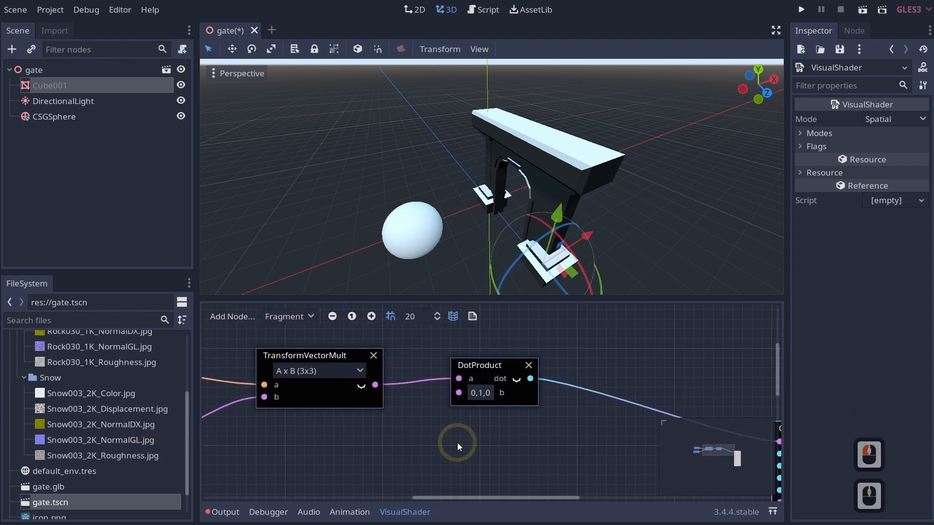
{"action": "mouse_move", "coordinate": [481, 415]}
{"action": "middle_mouse_down"}
{"action": "mouse_move", "coordinate": [479, 387]}
{"action": "mouse_move", "coordinate": [493, 415]}
{"action": "middle_mouse_up"}
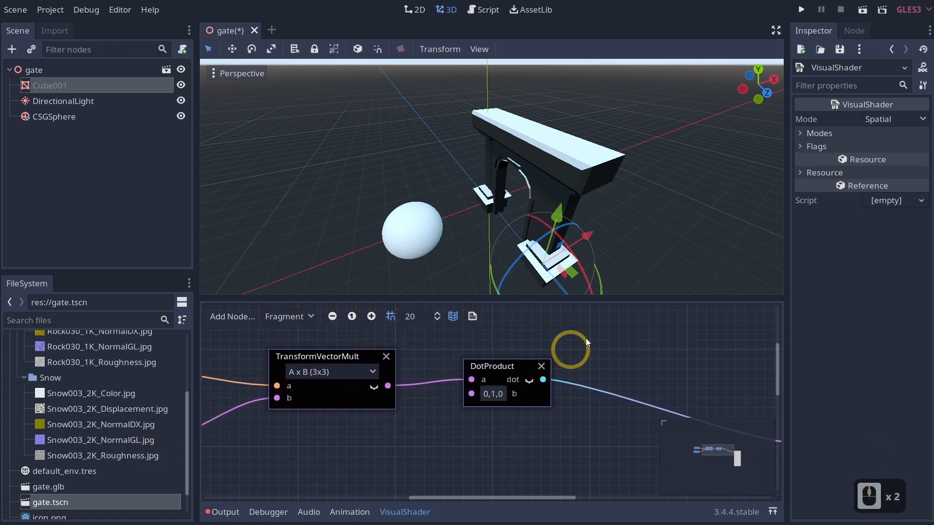
{"action": "left_click_drag", "start_coordinate": [587, 334], "coordinate": [159, 440]}
{"action": "middle_click_drag", "start_coordinate": [279, 442], "coordinate": [413, 429]}
{"action": "left_click", "coordinate": [478, 358]}
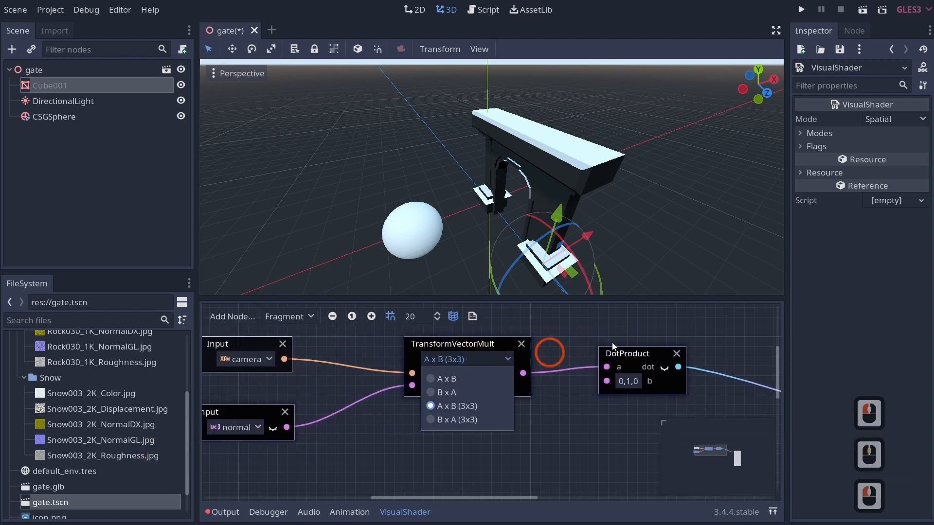
{"action": "left_click", "coordinate": [663, 325]}
{"action": "left_click_drag", "start_coordinate": [666, 321], "coordinate": [200, 496]}
{"action": "left_click_drag", "start_coordinate": [462, 380], "coordinate": [384, 458]}
{"action": "middle_click_drag", "start_coordinate": [523, 433], "coordinate": [343, 386]}
{"action": "middle_click_drag", "start_coordinate": [482, 363], "coordinate": [410, 386]}
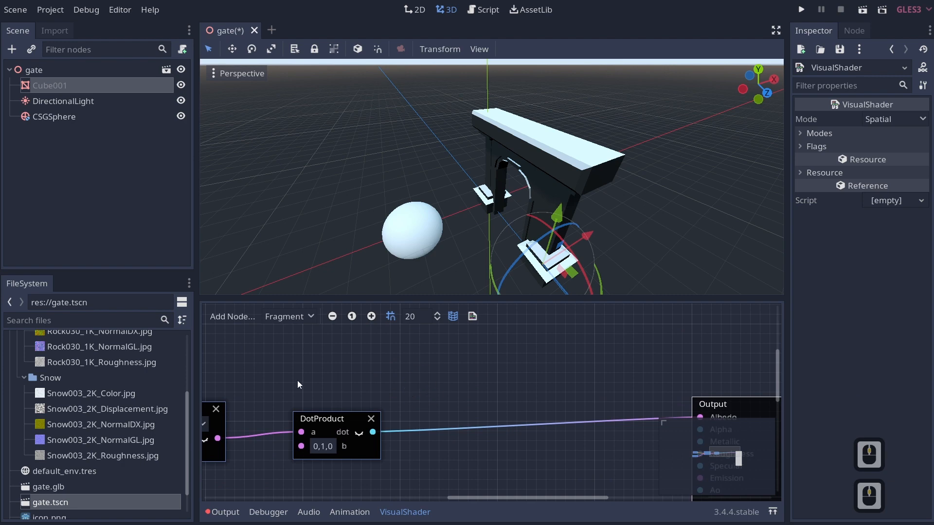
Add Rock030_1K_Color.jpg to the shader graph as a Texture node and place it above the DotProduct node
{"action": "scroll", "coordinate": [118, 397], "scroll_direction": "up", "scroll_amount": 2}
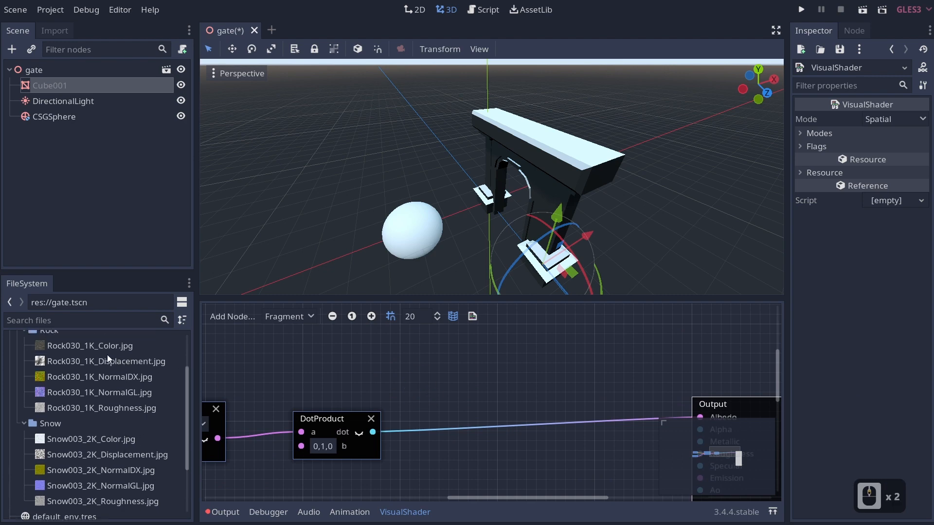
{"action": "left_click_drag", "start_coordinate": [107, 355], "coordinate": [433, 359]}
{"action": "middle_click_drag", "start_coordinate": [531, 405], "coordinate": [542, 471]}
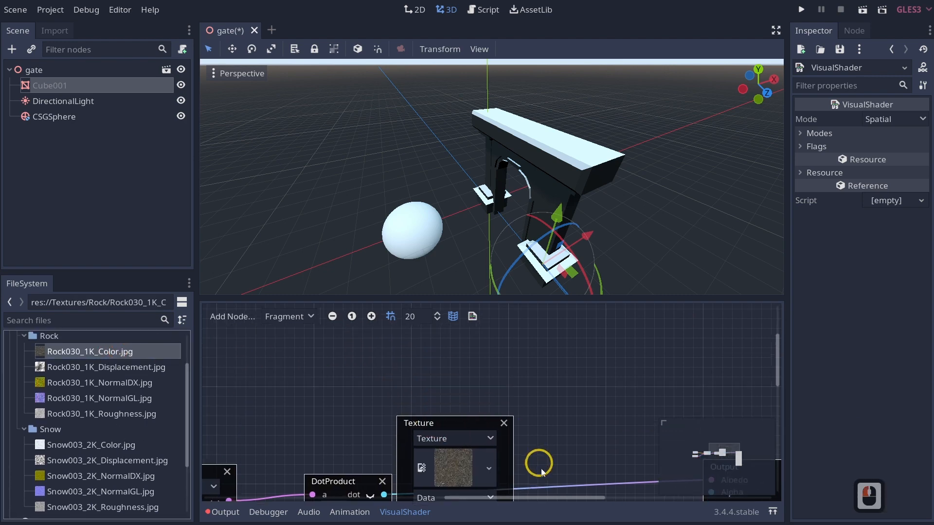
{"action": "left_click_drag", "start_coordinate": [484, 428], "coordinate": [364, 336]}
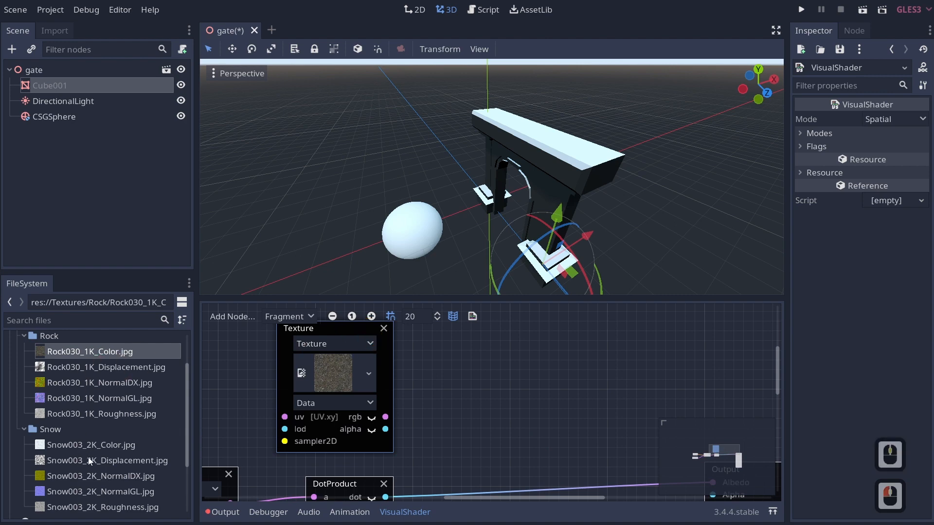
Add Snow003_2K_Color.jpg as a Texture node above the rock texture and enlarge the graph area
{"action": "left_click_drag", "start_coordinate": [90, 445], "coordinate": [454, 261]}
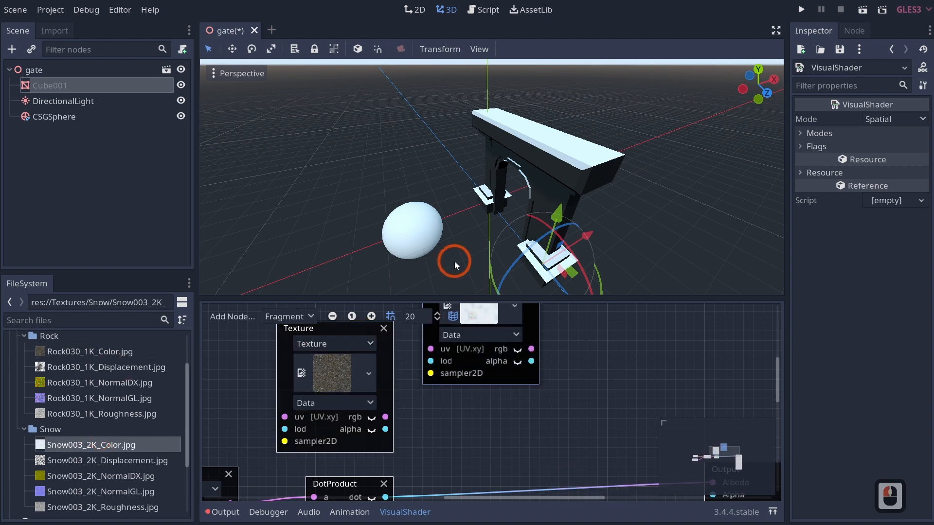
{"action": "middle_click_drag", "start_coordinate": [506, 379], "coordinate": [481, 466]}
{"action": "left_click_drag", "start_coordinate": [477, 463], "coordinate": [380, 391]}
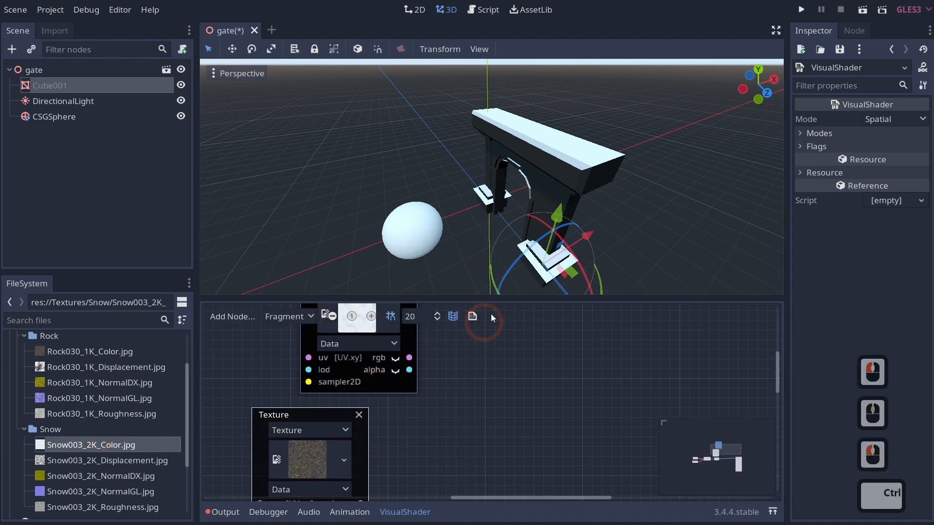
{"action": "left_click_drag", "start_coordinate": [510, 298], "coordinate": [499, 164]}
{"action": "middle_click_drag", "start_coordinate": [500, 288], "coordinate": [563, 350]}
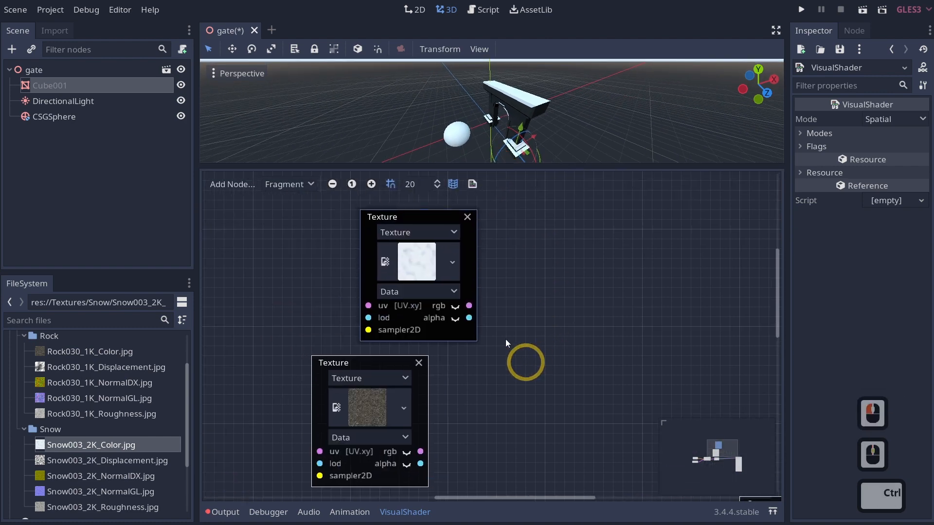
{"action": "left_click_drag", "start_coordinate": [381, 214], "coordinate": [345, 214]}
Add a vector MixS node between the Texture nodes and the Output node
{"action": "left_click", "coordinate": [510, 395]}
{"action": "middle_click_drag", "start_coordinate": [510, 394], "coordinate": [388, 326]}
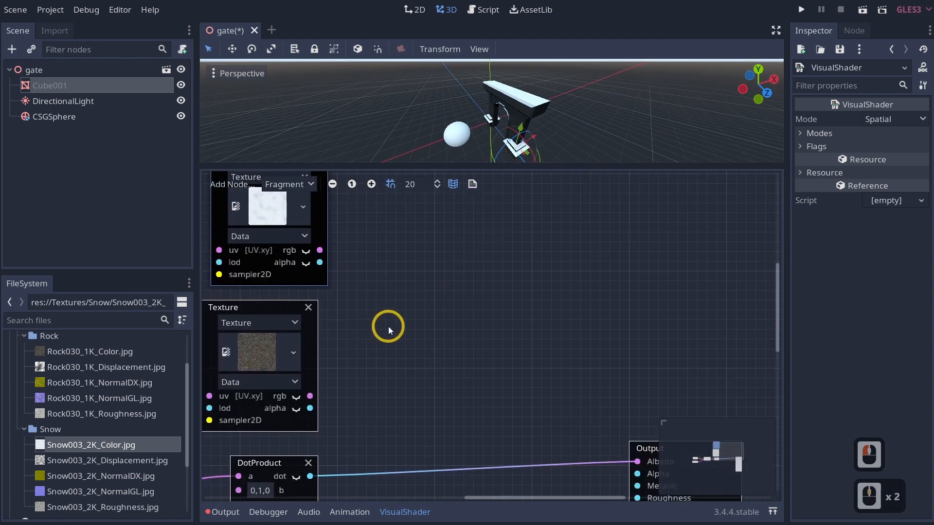
{"action": "right_click", "coordinate": [424, 317]}
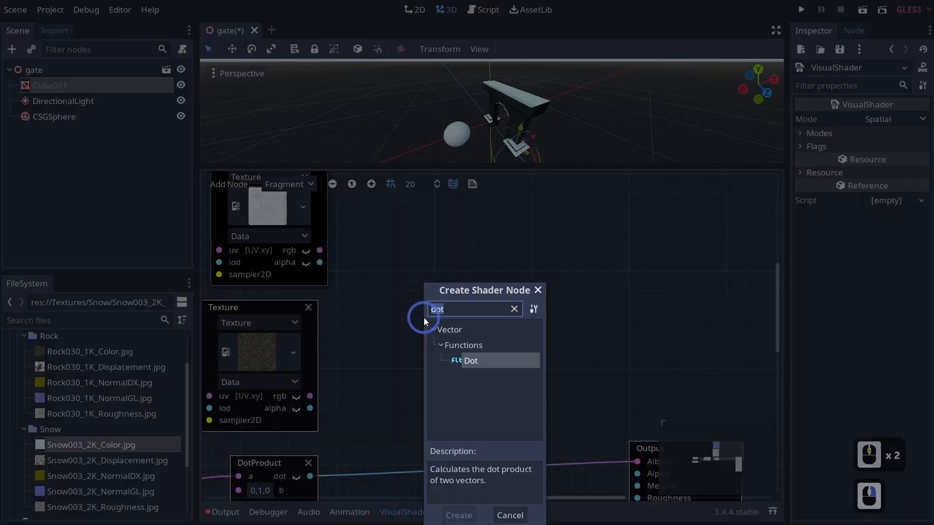
{"action": "type", "text": "mix"}
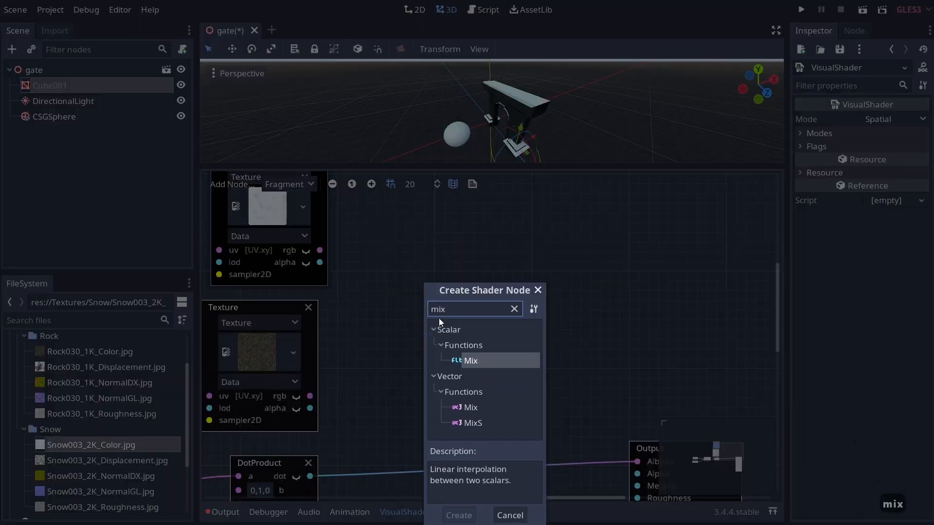
{"action": "left_click", "coordinate": [466, 424]}
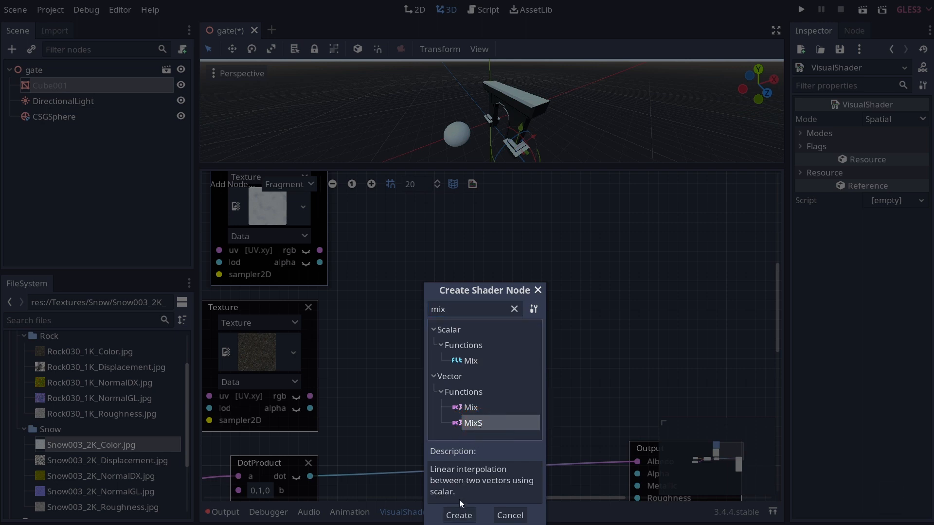
{"action": "left_click", "coordinate": [459, 516]}
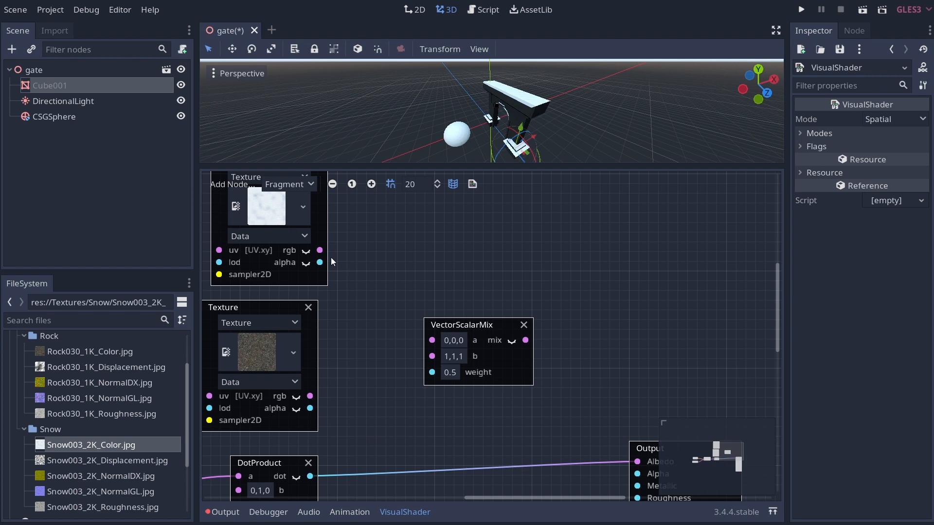
Connect the snow texture's rgb output to b and the rock texture's rgb output to a on VectorScalarMix
{"action": "left_click_drag", "start_coordinate": [352, 273], "coordinate": [432, 356]}
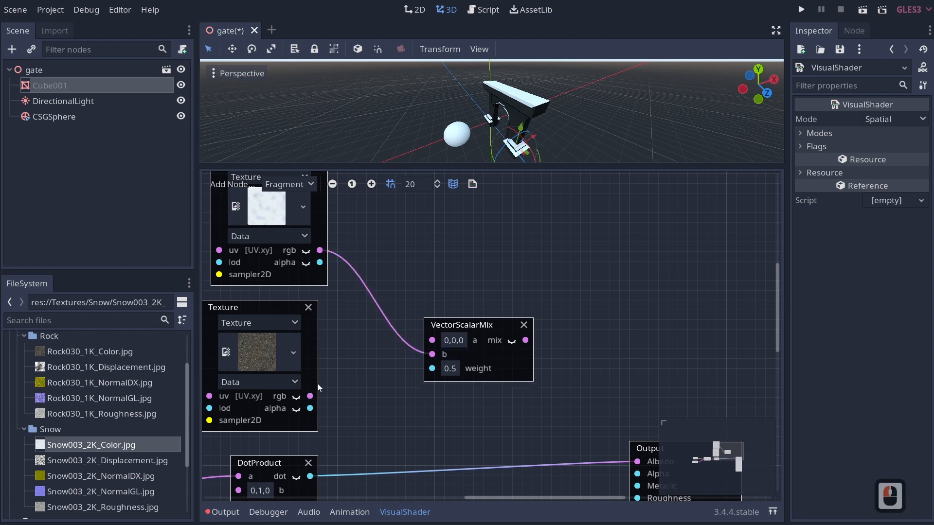
{"action": "left_click_drag", "start_coordinate": [361, 340], "coordinate": [434, 341]}
{"action": "middle_click_drag", "start_coordinate": [505, 389], "coordinate": [444, 342]}
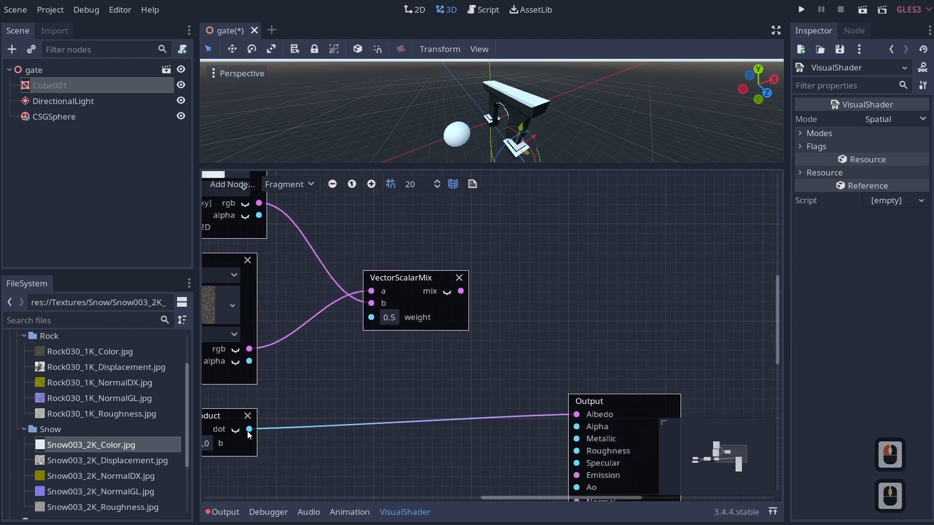
Connect the DotProduct output to the VectorScalarMix weight, and the mix output to the Output node's Albedo
{"action": "mouse_move", "coordinate": [271, 427]}
{"action": "left_mouse_down"}
{"action": "mouse_move", "coordinate": [293, 395]}
{"action": "mouse_move", "coordinate": [256, 421]}
{"action": "left_mouse_up"}
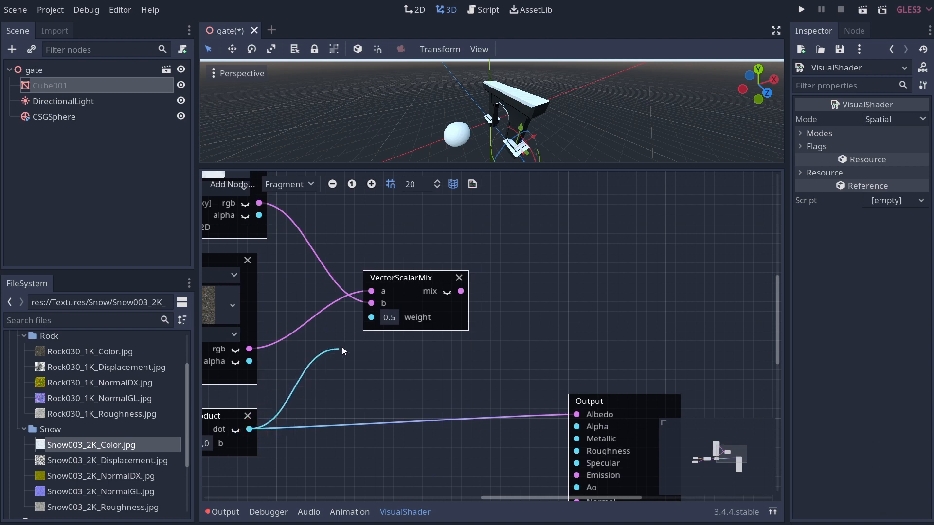
{"action": "left_click_drag", "start_coordinate": [366, 325], "coordinate": [370, 319]}
{"action": "left_click_drag", "start_coordinate": [460, 291], "coordinate": [576, 414]}
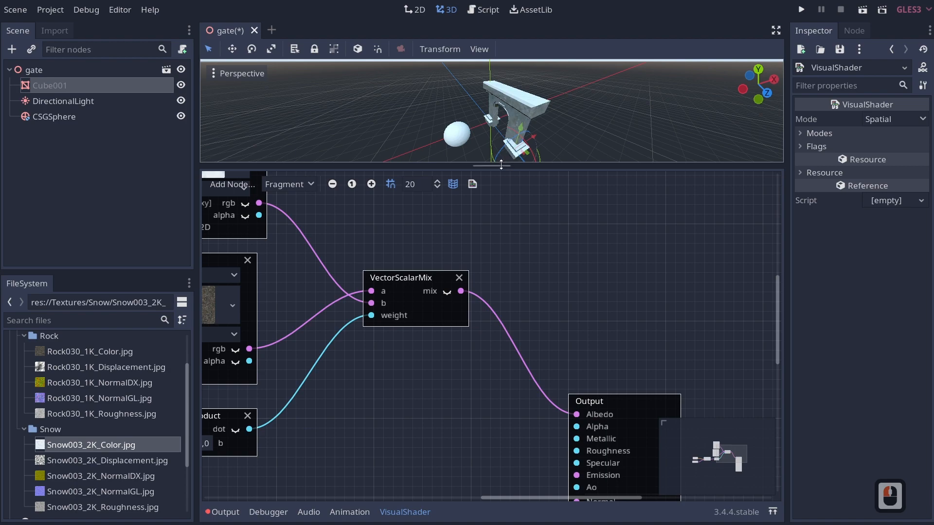
Enlarge the 3D view and examine the blended rock and snow on the gate from several angles
{"action": "left_click_drag", "start_coordinate": [501, 165], "coordinate": [503, 311]}
{"action": "key", "text": "w"}
{"action": "mouse_move", "coordinate": [469, 260]}
{"action": "right_mouse_down"}
{"action": "mouse_move", "coordinate": [496, 244]}
{"action": "mouse_move", "coordinate": [559, 247]}
{"action": "mouse_move", "coordinate": [608, 282]}
{"action": "mouse_move", "coordinate": [559, 265]}
{"action": "mouse_move", "coordinate": [501, 279]}
{"action": "mouse_move", "coordinate": [470, 267]}
{"action": "right_mouse_up"}
{"action": "key", "text": "s"}
{"action": "key", "text": "a"}
{"action": "key", "text": "e"}
{"action": "key", "text": "d"}
{"action": "right_click_drag", "start_coordinate": [565, 241], "coordinate": [447, 272]}
{"action": "key", "text": "a"}
{"action": "key", "text": "d"}
{"action": "key", "text": "q"}
{"action": "key", "text": "d"}
{"action": "key", "text": "e"}
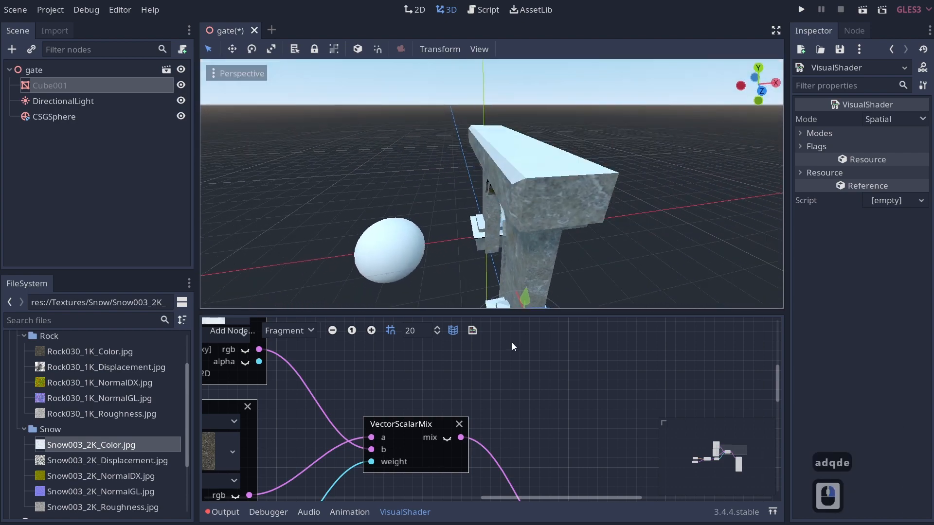
Enlarge the graph area again and move VectorScalarMix down to about the level of the DotProduct node
{"action": "left_click_drag", "start_coordinate": [496, 312], "coordinate": [484, 254]}
{"action": "middle_click_drag", "start_coordinate": [403, 417], "coordinate": [674, 302]}
{"action": "left_click_drag", "start_coordinate": [690, 275], "coordinate": [691, 374]}
{"action": "middle_click_drag", "start_coordinate": [478, 167], "coordinate": [544, 204]}
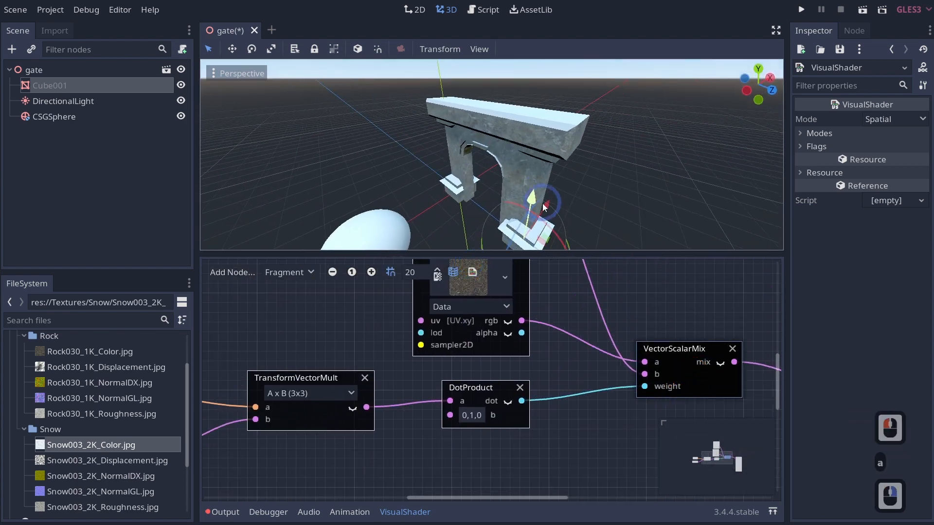
{"action": "key", "text": "a"}
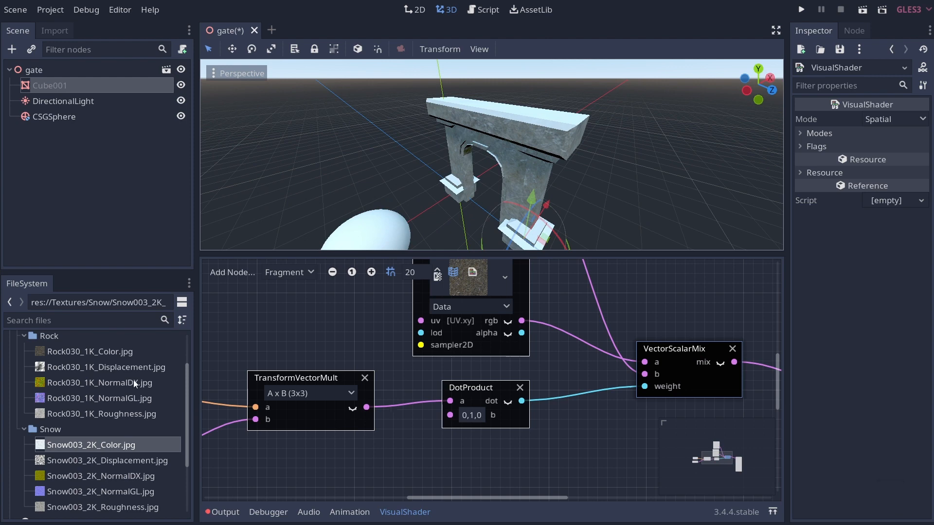
Add Rock030_1K_NormalGL.jpg and Snow003_2K_NormalDX.jpg as Texture nodes, stacked below the DotProduct node
{"action": "left_click_drag", "start_coordinate": [90, 399], "coordinate": [445, 465]}
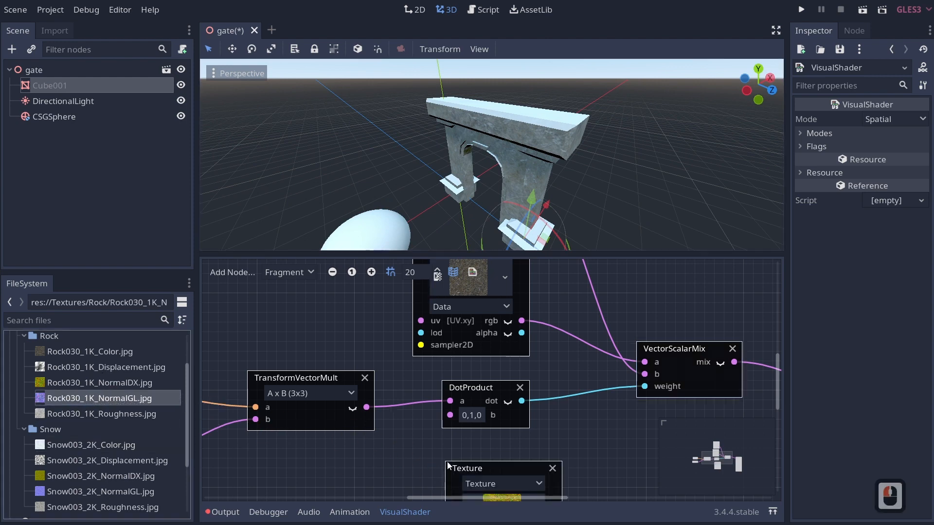
{"action": "middle_click_drag", "start_coordinate": [441, 478], "coordinate": [380, 346]}
{"action": "scroll", "coordinate": [369, 346], "scroll_direction": "down", "scroll_amount": 2}
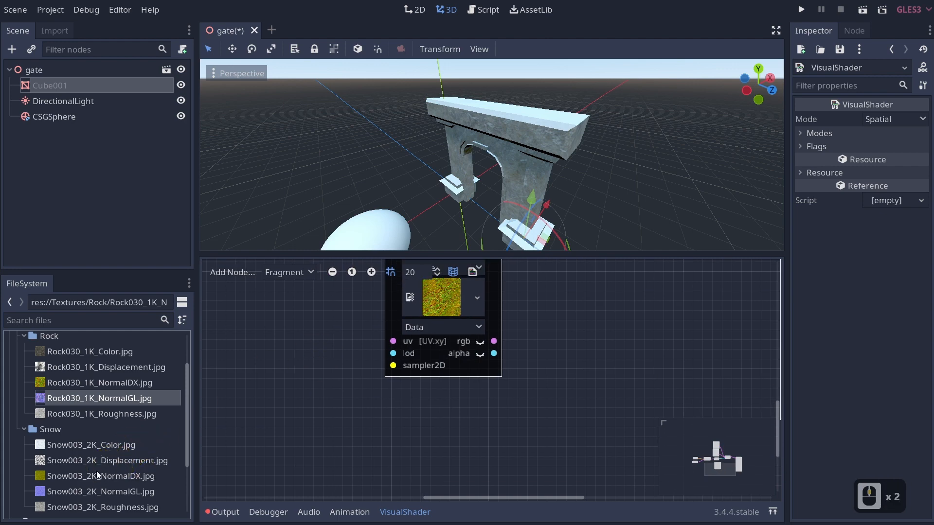
{"action": "left_click_drag", "start_coordinate": [87, 476], "coordinate": [417, 425]}
{"action": "middle_click_drag", "start_coordinate": [473, 422], "coordinate": [467, 421]}
{"action": "left_click_drag", "start_coordinate": [468, 427], "coordinate": [434, 406]}
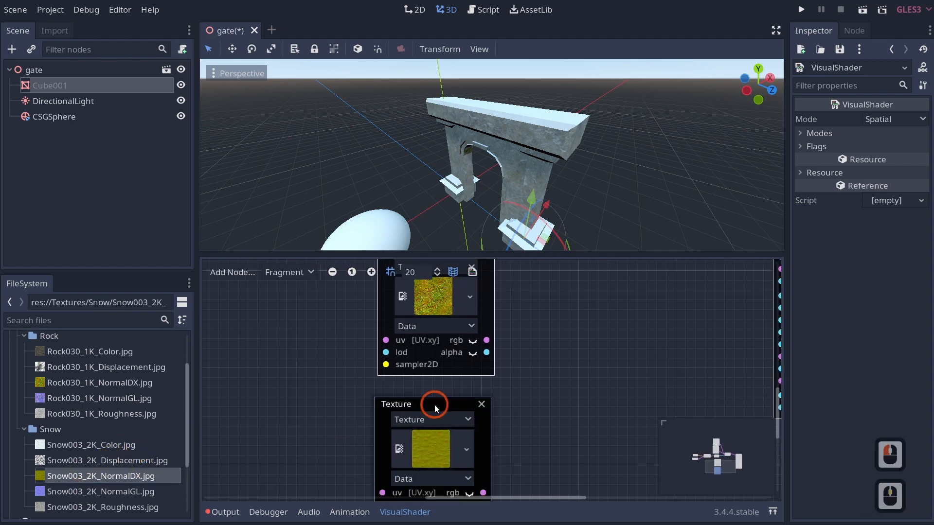
Set the texture type of both the rock and snow normal Texture nodes to Normalmap
{"action": "left_click", "coordinate": [430, 324]}
{"action": "left_click", "coordinate": [422, 372]}
{"action": "scroll", "coordinate": [423, 389], "scroll_direction": "down", "scroll_amount": 3}
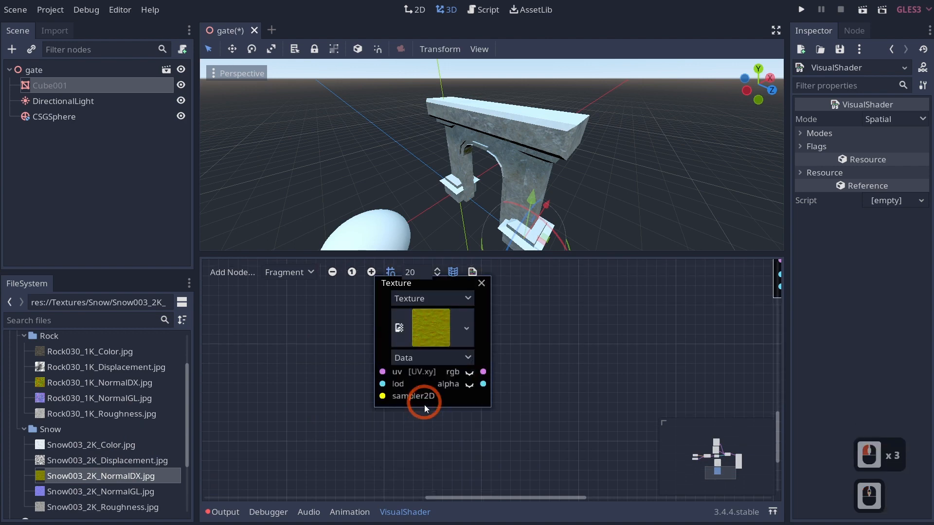
{"action": "left_click", "coordinate": [431, 358]}
{"action": "left_click", "coordinate": [429, 406]}
Duplicate the VectorScalarMix node and place the copy between the normal Texture nodes and the Output node
{"action": "middle_click_drag", "start_coordinate": [533, 314], "coordinate": [438, 450]}
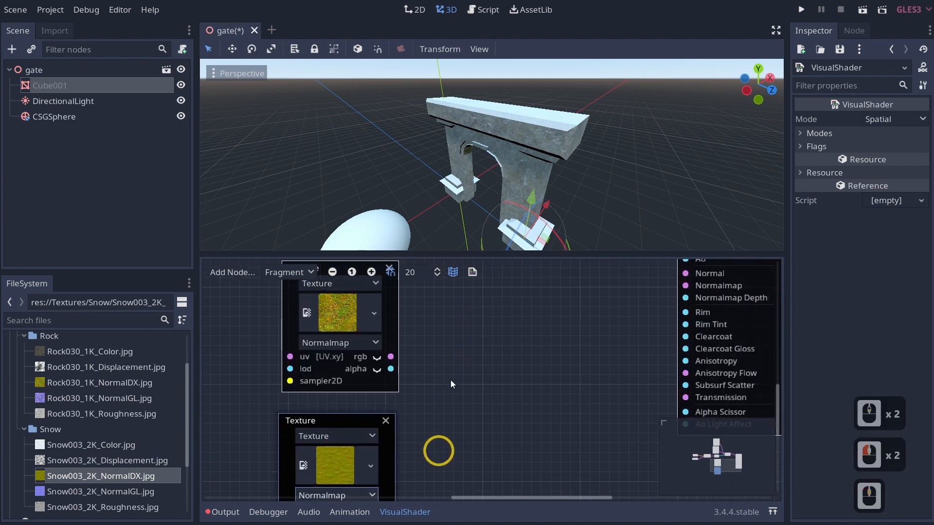
{"action": "middle_click_drag", "start_coordinate": [508, 265], "coordinate": [451, 364]}
{"action": "left_click", "coordinate": [478, 307]}
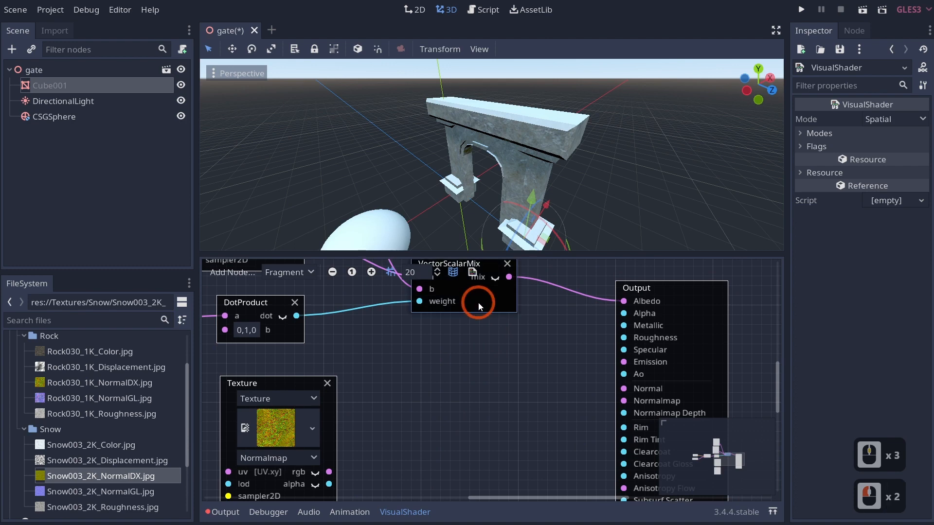
{"action": "key", "text": "ctrl+c"}
{"action": "key", "text": "ctrl+v"}
{"action": "left_click_drag", "start_coordinate": [497, 311], "coordinate": [430, 448]}
{"action": "middle_click_drag", "start_coordinate": [385, 437], "coordinate": [460, 465]}
Connect the rock normal texture's rgb to a and the snow normal texture's rgb to b on the duplicated VectorScalarMix
{"action": "scroll", "coordinate": [473, 402], "scroll_direction": "up", "scroll_amount": 4}
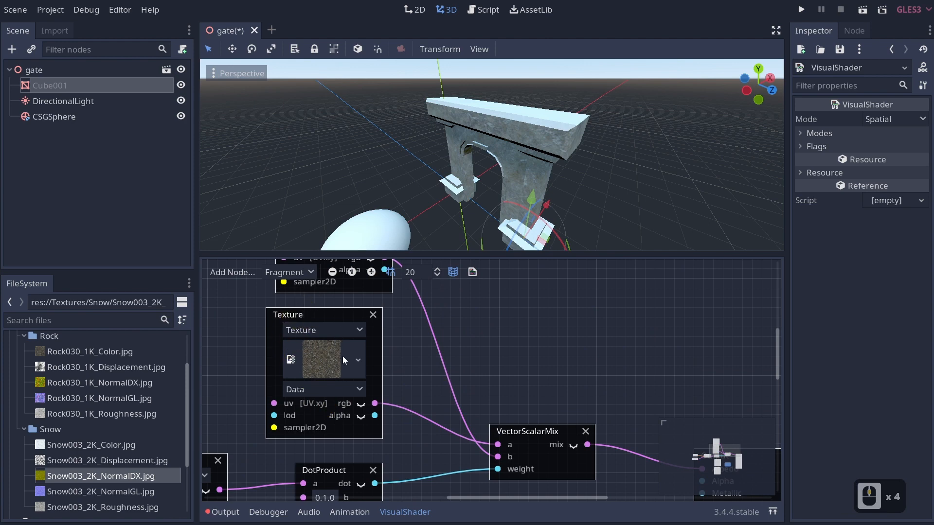
{"action": "middle_click_drag", "start_coordinate": [416, 336], "coordinate": [439, 400]}
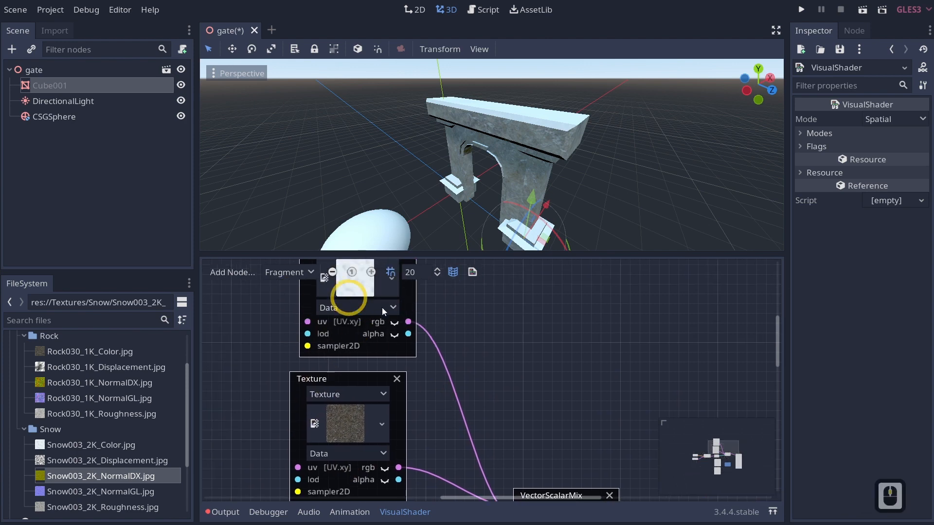
{"action": "scroll", "coordinate": [422, 355], "scroll_direction": "down", "scroll_amount": 8}
{"action": "scroll", "coordinate": [436, 279], "scroll_direction": "up", "scroll_amount": 3}
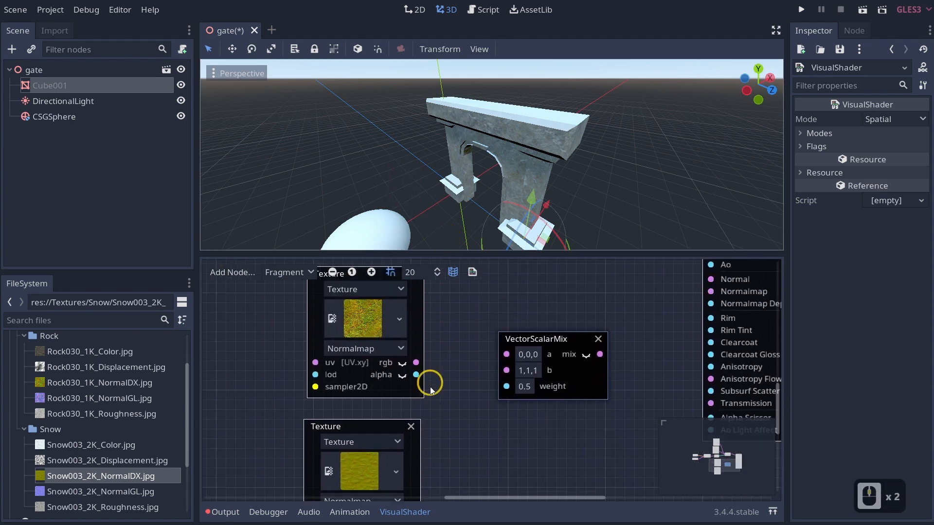
{"action": "left_click_drag", "start_coordinate": [418, 365], "coordinate": [509, 356]}
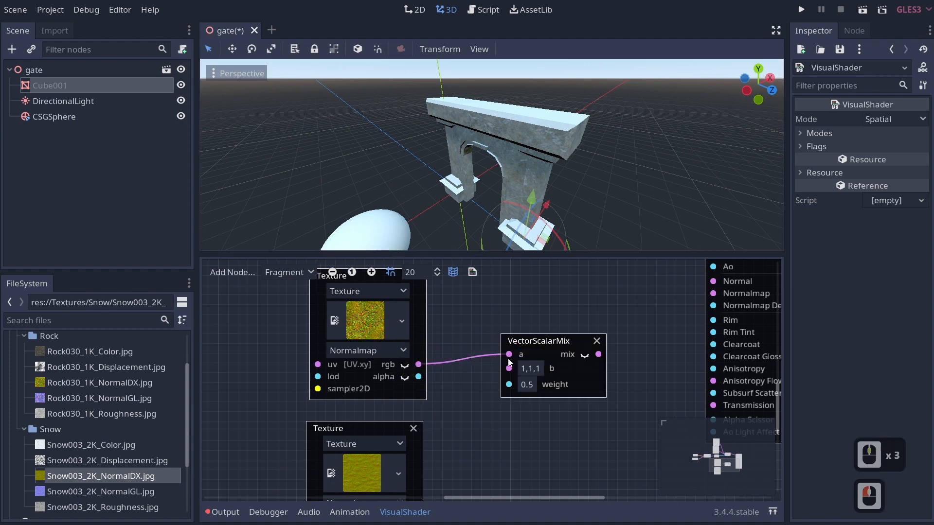
{"action": "scroll", "coordinate": [448, 348], "scroll_direction": "down", "scroll_amount": 3}
{"action": "left_click_drag", "start_coordinate": [405, 447], "coordinate": [499, 298]}
Connect the second VectorScalarMix output to the Output node's Normalmap, and the DotProduct output to its weight
{"action": "middle_click_drag", "start_coordinate": [568, 293], "coordinate": [471, 396]}
{"action": "left_click_drag", "start_coordinate": [492, 388], "coordinate": [609, 328]}
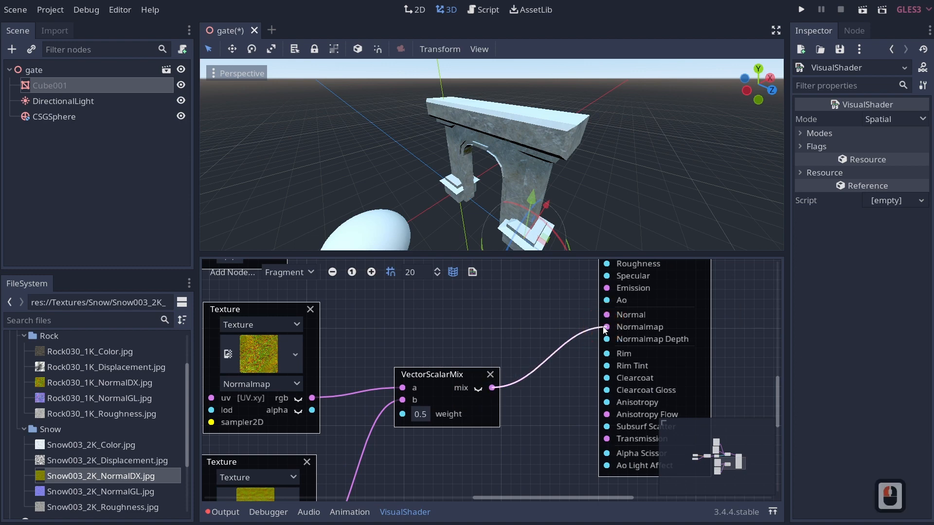
{"action": "middle_click_drag", "start_coordinate": [379, 329], "coordinate": [462, 365]}
{"action": "middle_click_drag", "start_coordinate": [380, 325], "coordinate": [365, 350]}
{"action": "left_click_drag", "start_coordinate": [347, 311], "coordinate": [467, 487]}
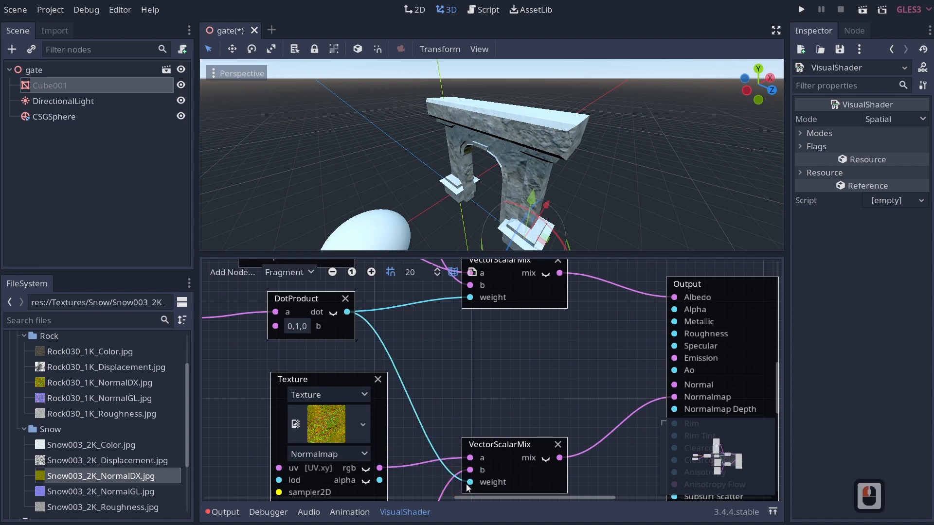
Examine the normal-mapped rock and snow surfaces on the gate up close
{"action": "key", "text": "d"}
{"action": "right_click_drag", "start_coordinate": [527, 204], "coordinate": [456, 123]}
{"action": "key", "text": "w"}
{"action": "key", "text": "e"}
{"action": "key", "text": "w"}
{"action": "key", "text": "w"}
{"action": "key", "text": "q"}
{"action": "key", "text": "s"}
{"action": "key", "text": "a"}
{"action": "key", "text": "q"}
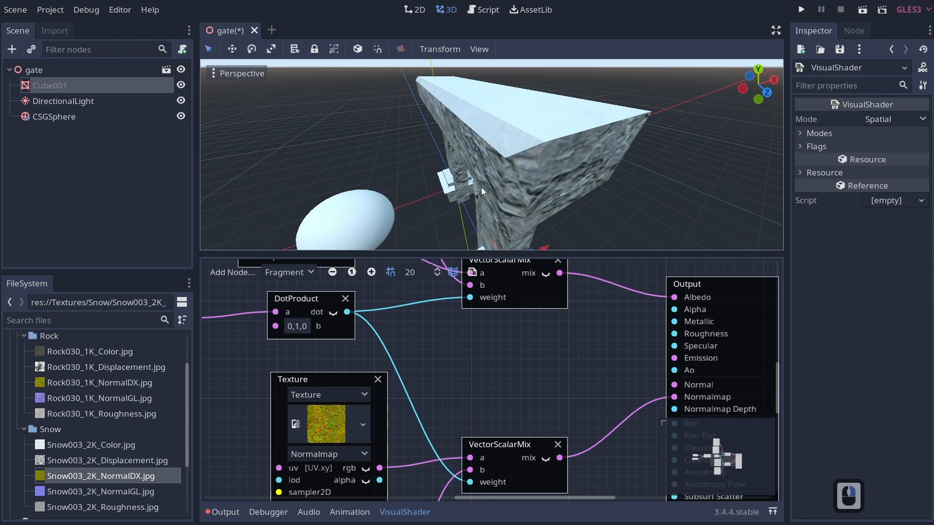
{"action": "right_click_drag", "start_coordinate": [481, 188], "coordinate": [466, 262]}
{"action": "key", "text": "q"}
Tidy the graph by spacing the two normal Texture nodes, the second VectorScalarMix and the DotProduct node farther from Output
{"action": "left_click", "coordinate": [501, 406]}
{"action": "middle_click_drag", "start_coordinate": [485, 401], "coordinate": [659, 299]}
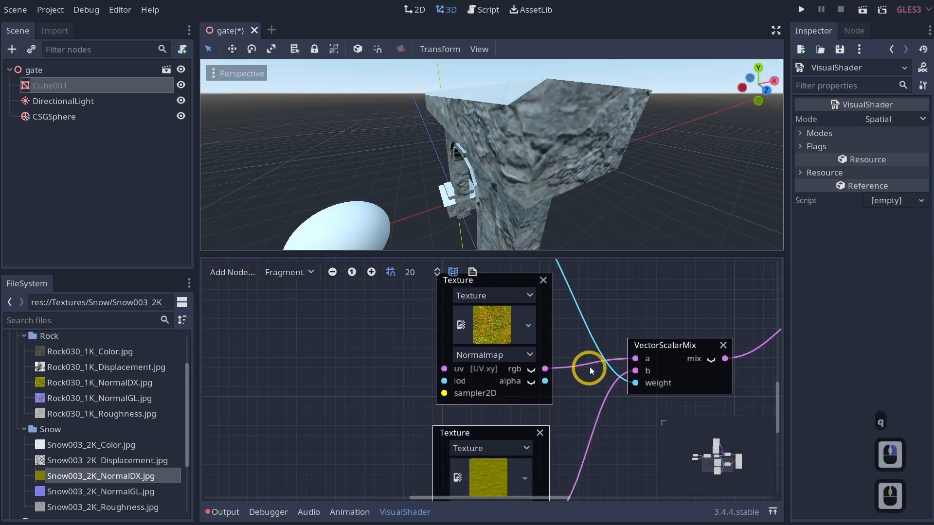
{"action": "left_click_drag", "start_coordinate": [568, 351], "coordinate": [523, 447]}
{"action": "left_click_drag", "start_coordinate": [504, 431], "coordinate": [470, 421]}
{"action": "middle_click_drag", "start_coordinate": [676, 349], "coordinate": [549, 368]}
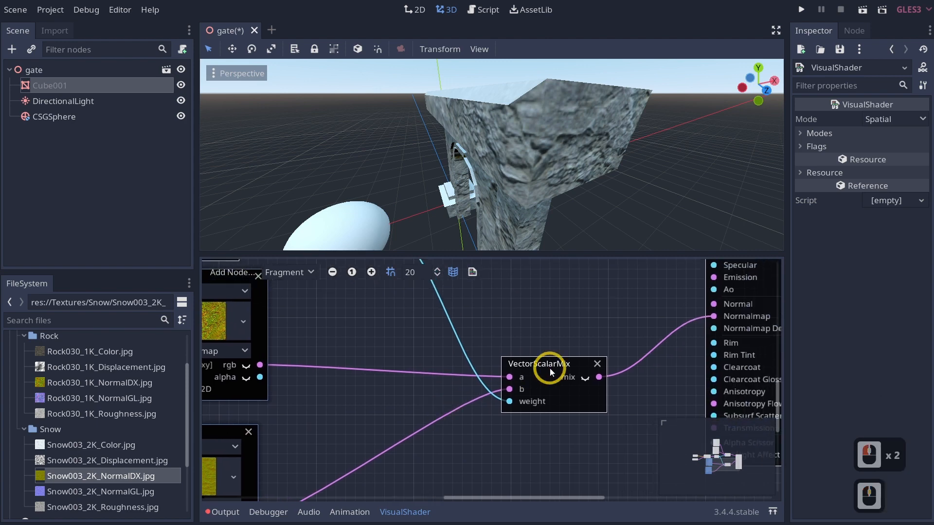
{"action": "left_click_drag", "start_coordinate": [550, 367], "coordinate": [472, 349]}
{"action": "middle_click_drag", "start_coordinate": [504, 322], "coordinate": [472, 407]}
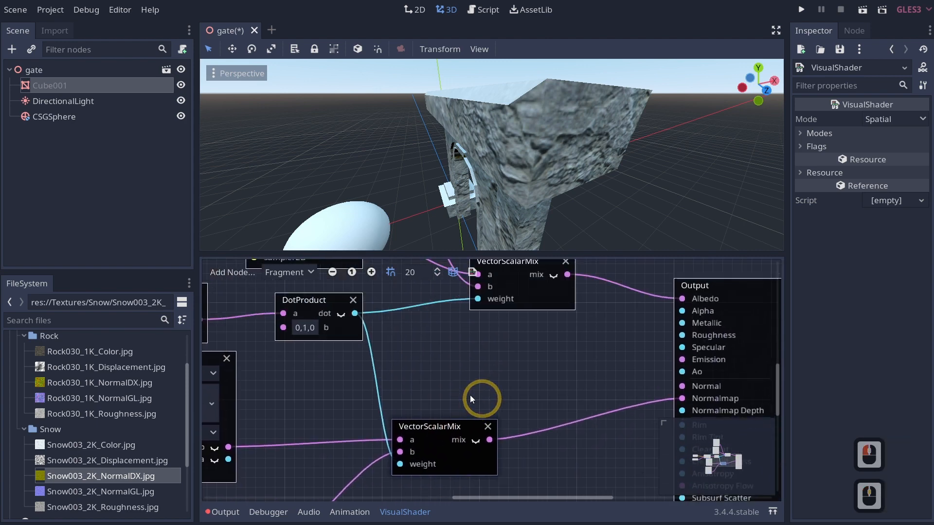
{"action": "left_click_drag", "start_coordinate": [335, 300], "coordinate": [287, 299]}
{"action": "left_click", "coordinate": [377, 310]}
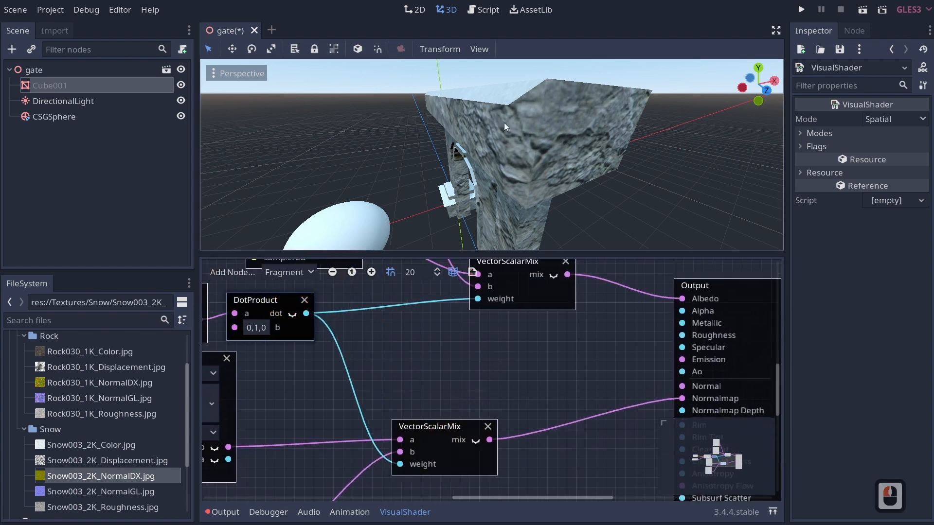
Add a Scalar Clamp node and route the second VectorScalarMix output through it into the Output node's Normalmap
{"action": "right_click", "coordinate": [407, 337]}
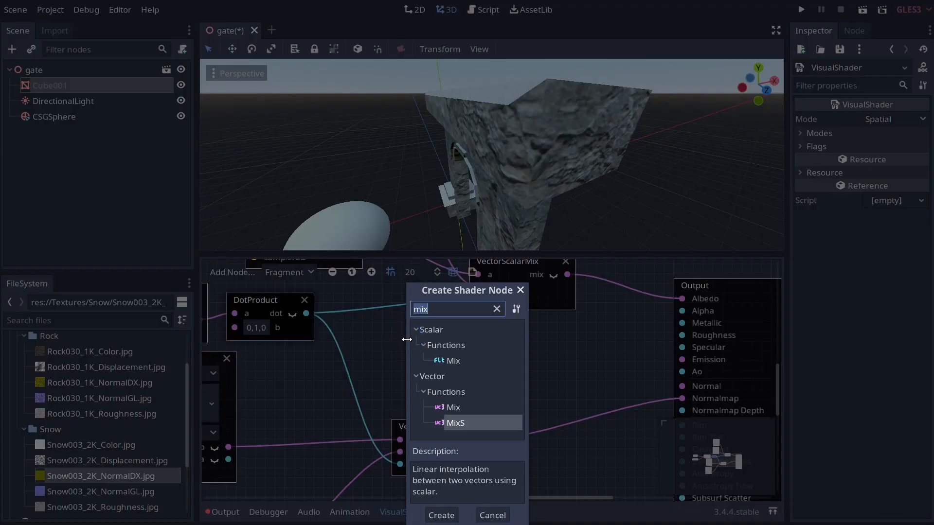
{"action": "type", "text": "clamp"}
{"action": "double_click", "coordinate": [504, 360]}
{"action": "left_click_drag", "start_coordinate": [506, 360], "coordinate": [546, 412]}
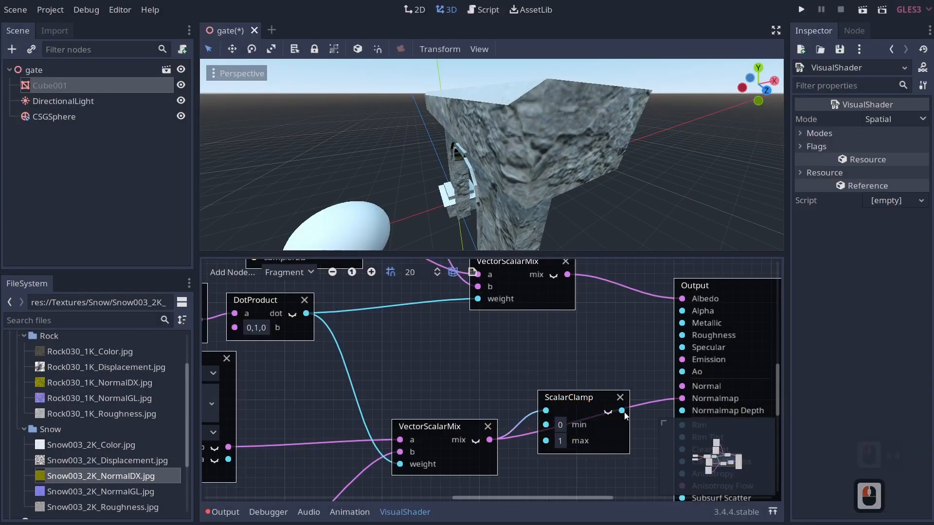
{"action": "left_click_drag", "start_coordinate": [691, 397], "coordinate": [685, 399]}
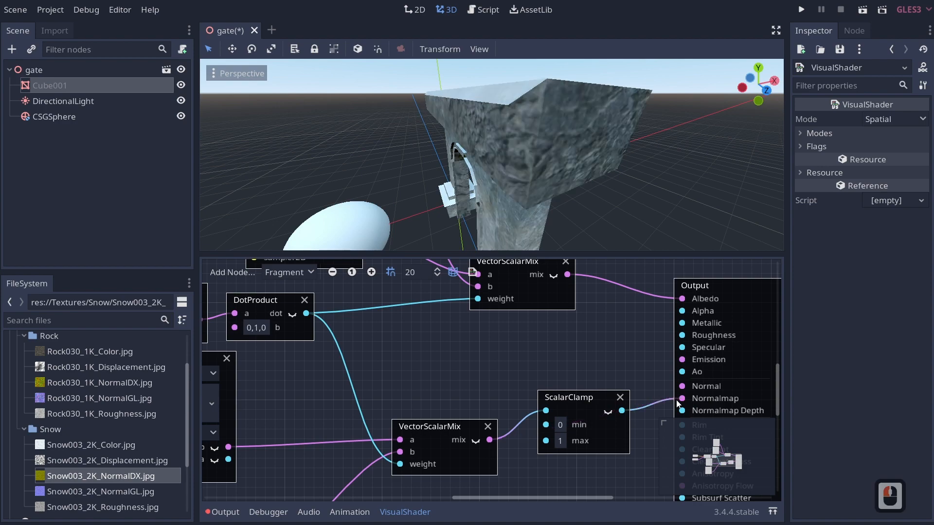
Examine the gate's rock and snow surfaces from several sides with the scalar clamp applied to the normal map
{"action": "key", "text": "e"}
{"action": "right_click_drag", "start_coordinate": [581, 187], "coordinate": [504, 385]}
{"action": "key", "text": "s"}
{"action": "key", "text": "d"}
{"action": "key", "text": "d"}
{"action": "key", "text": "q"}
{"action": "key", "text": "a"}
{"action": "key", "text": "q"}
{"action": "key", "text": "w"}
{"action": "key", "text": "s"}
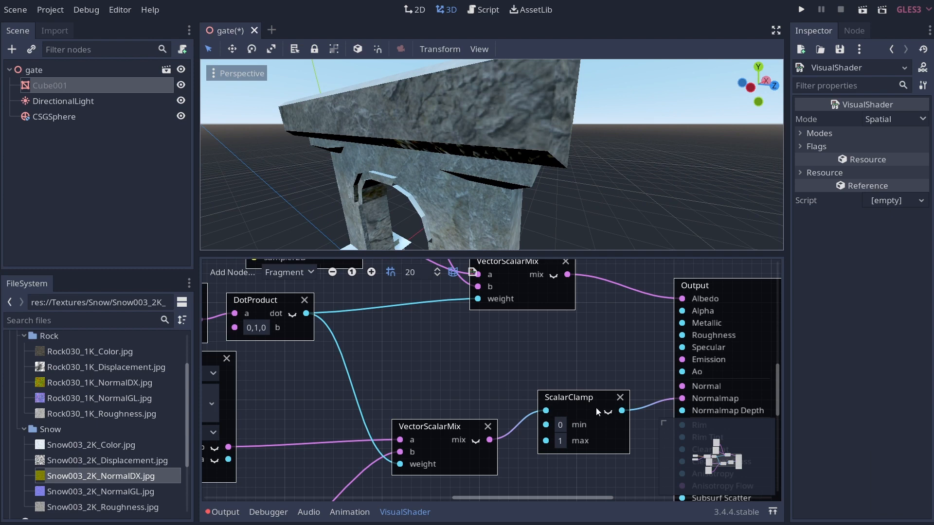
Preview the ScalarClamp output and compare Normalmap fed directly by the second VectorScalarMix with Normalmap fed by the clamp
{"action": "left_click", "coordinate": [608, 412]}
{"action": "left_click_drag", "start_coordinate": [602, 437], "coordinate": [582, 437]}
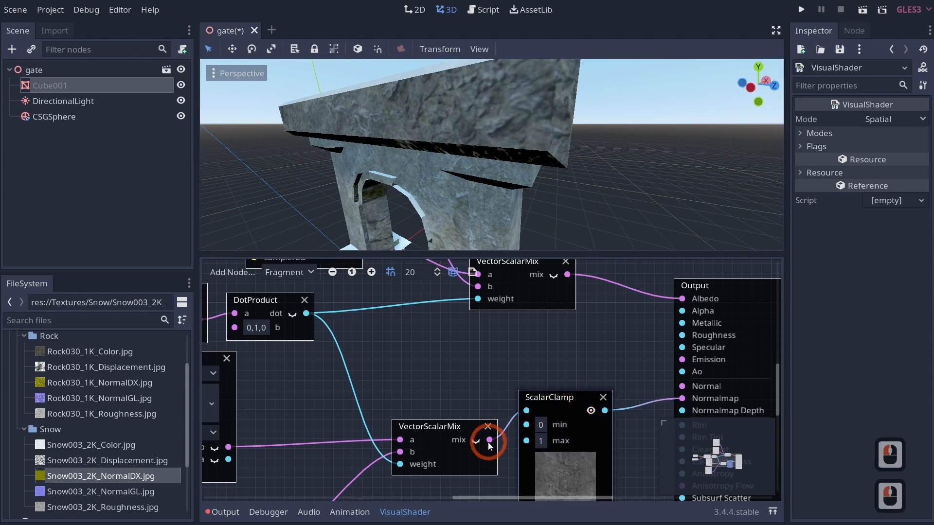
{"action": "left_click_drag", "start_coordinate": [488, 441], "coordinate": [679, 404]}
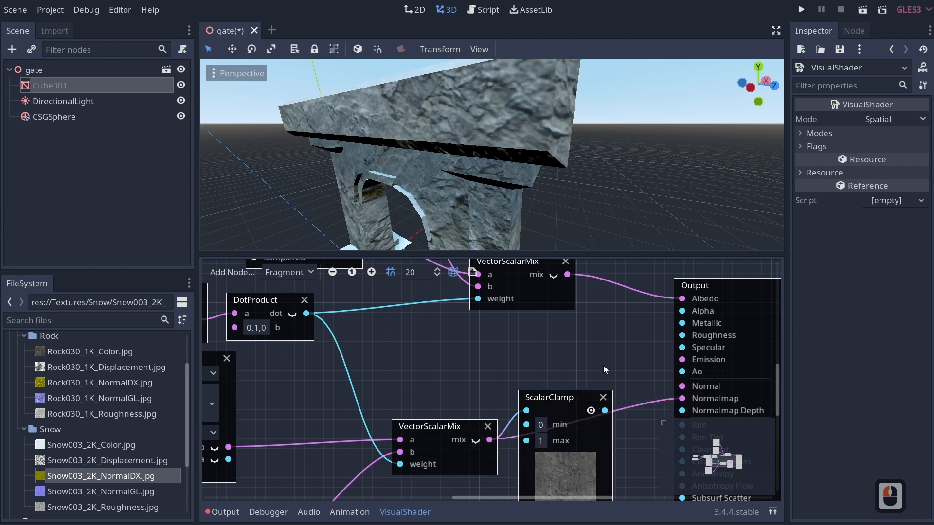
{"action": "left_click_drag", "start_coordinate": [610, 411], "coordinate": [685, 386]}
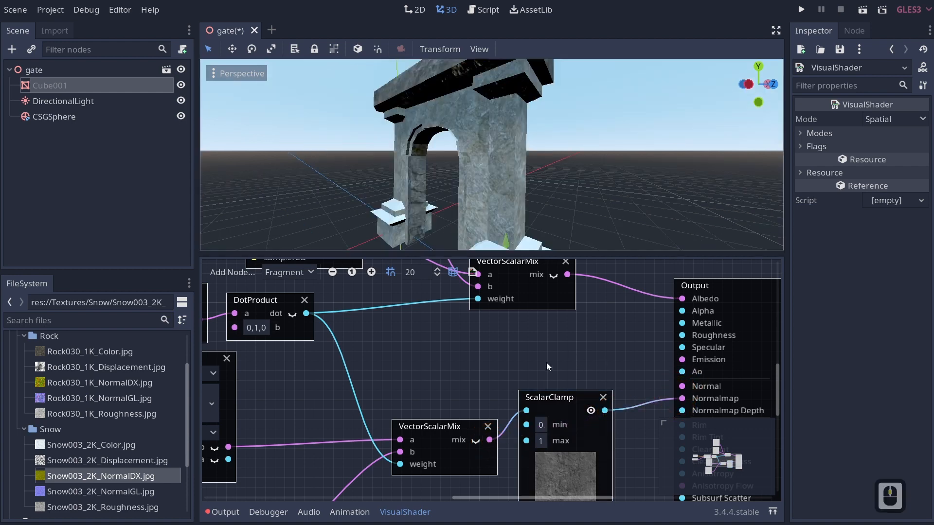
Add a Vector Clamp node and route the second VectorScalarMix output through it into the Output node's Normalmap
{"action": "scroll", "coordinate": [495, 339], "scroll_direction": "down", "scroll_amount": 1}
{"action": "scroll", "coordinate": [534, 343], "scroll_direction": "down", "scroll_amount": 1}
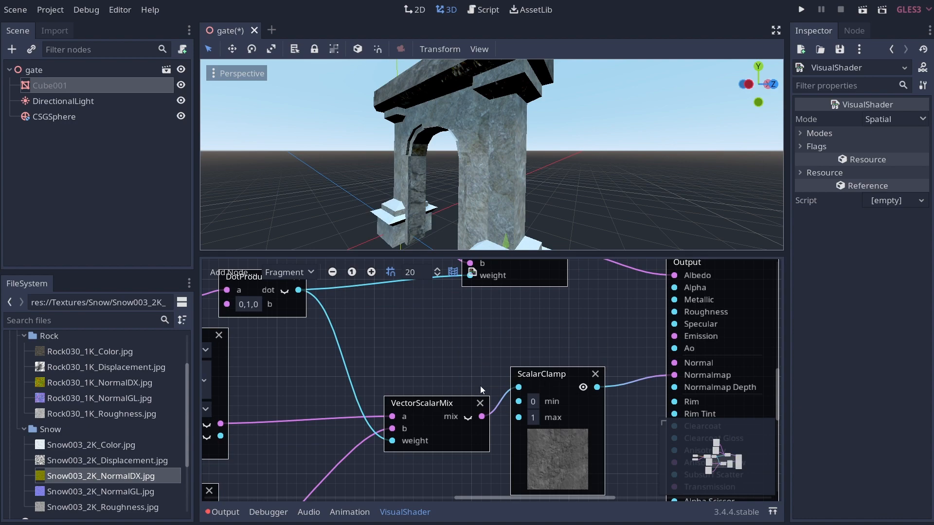
{"action": "right_click", "coordinate": [492, 354]}
{"action": "double_click", "coordinate": [536, 407]}
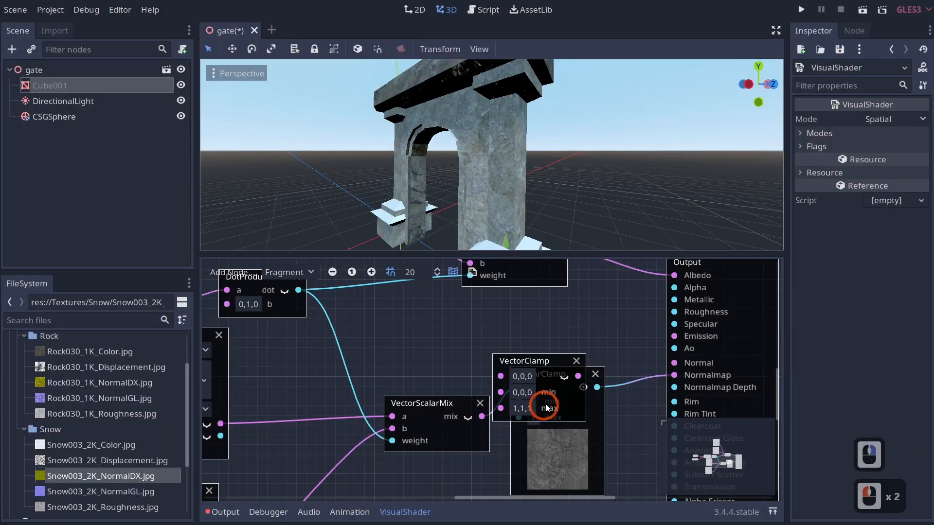
{"action": "left_click", "coordinate": [488, 423]}
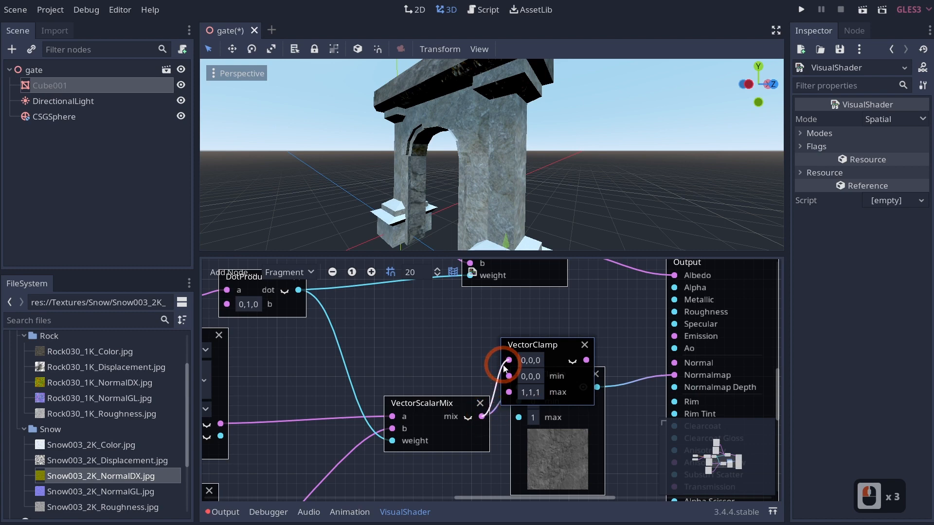
{"action": "left_click_drag", "start_coordinate": [504, 368], "coordinate": [508, 362]}
{"action": "left_click_drag", "start_coordinate": [586, 359], "coordinate": [677, 380]}
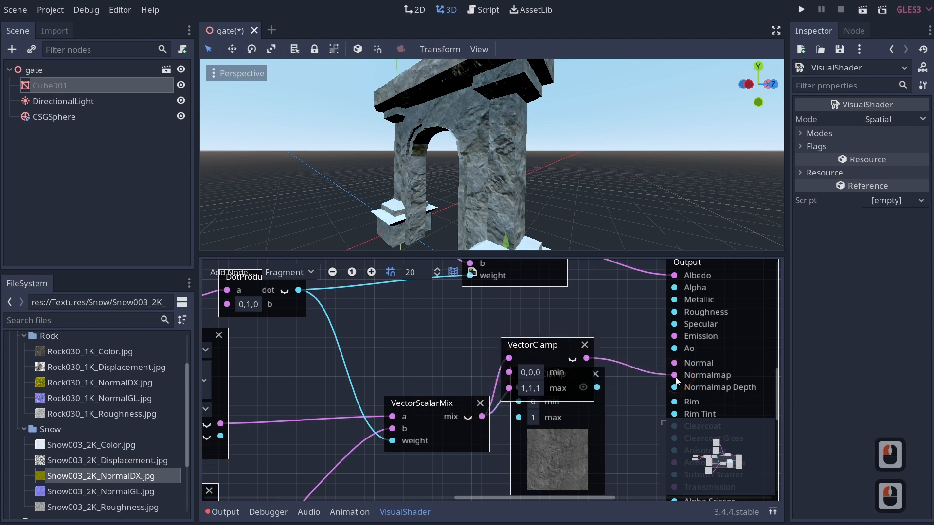
Examine the gate's snowy upper face and rock sides with the vector clamp applied
{"action": "right_click_drag", "start_coordinate": [577, 177], "coordinate": [541, 386]}
{"action": "key", "text": "e"}
{"action": "key", "text": "w"}
{"action": "key", "text": "e"}
{"action": "key", "text": "d"}
{"action": "key", "text": "w"}
{"action": "key", "text": "s"}
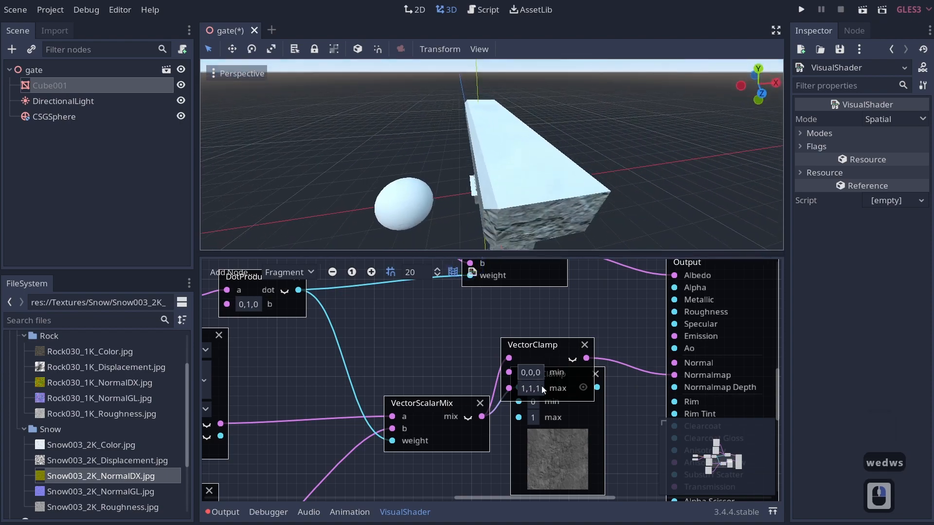
Delete the ScalarClamp node and place VectorClamp in the gap between the second VectorScalarMix and Output
{"action": "key", "text": "Delete"}
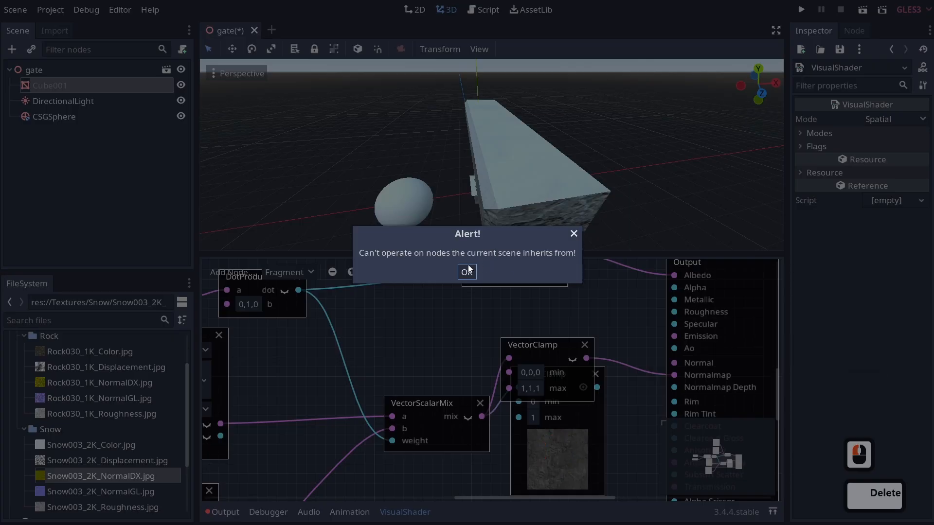
{"action": "left_click", "coordinate": [632, 449]}
{"action": "left_click", "coordinate": [584, 410]}
{"action": "key", "text": "Delete"}
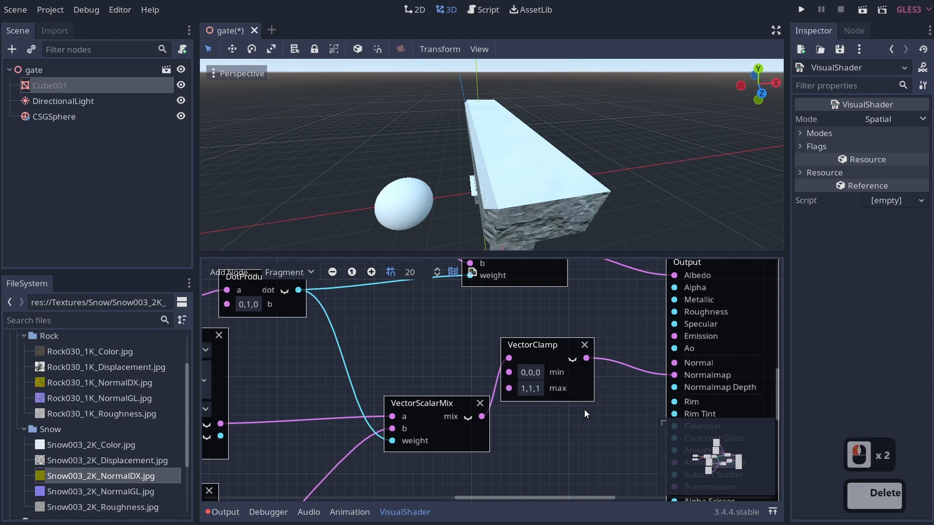
{"action": "left_click_drag", "start_coordinate": [549, 342], "coordinate": [569, 381]}
{"action": "mouse_move", "coordinate": [528, 370]}
{"action": "middle_mouse_down"}
{"action": "mouse_move", "coordinate": [626, 347]}
{"action": "mouse_move", "coordinate": [555, 347]}
{"action": "middle_mouse_up"}
{"action": "scroll", "coordinate": [555, 346], "scroll_direction": "down", "scroll_amount": 4, "text": "ctrl"}
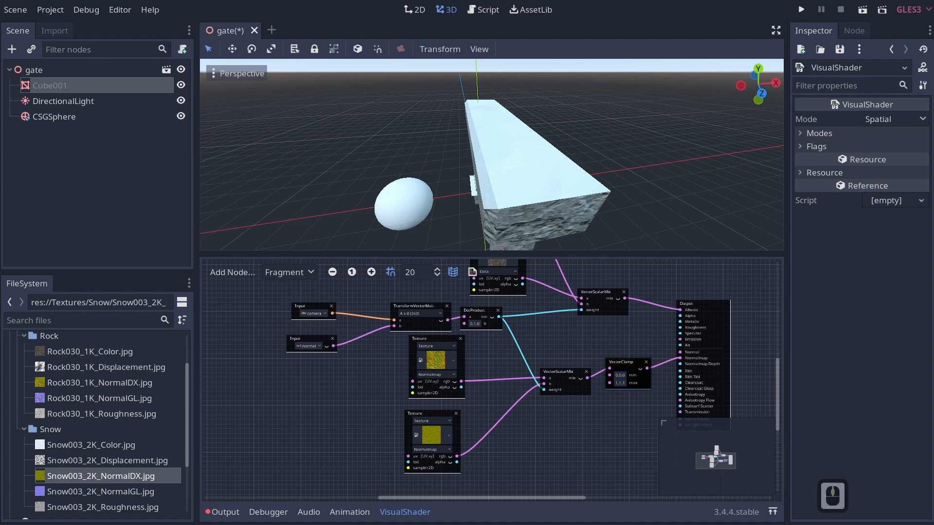
{"action": "middle_click", "coordinate": [556, 336]}
{"action": "middle_click", "coordinate": [555, 335]}
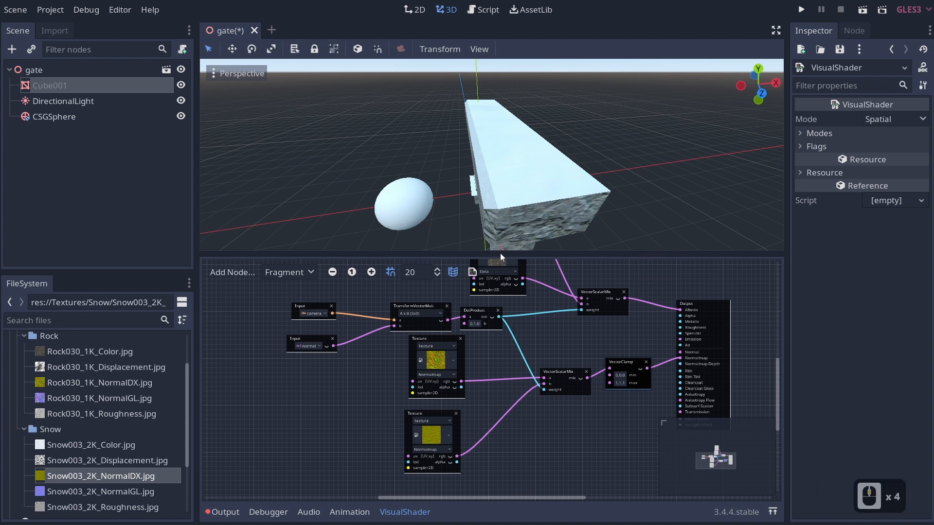
Select Cube001 and rotate the gate about its Z axis to about -45.4 degrees
{"action": "left_click", "coordinate": [473, 250]}
{"action": "key", "text": "a"}
{"action": "mouse_move", "coordinate": [535, 302]}
{"action": "right_mouse_down"}
{"action": "mouse_move", "coordinate": [467, 262]}
{"action": "mouse_move", "coordinate": [535, 301]}
{"action": "right_mouse_up"}
{"action": "key", "text": "s"}
{"action": "key", "text": "q"}
{"action": "left_click", "coordinate": [50, 85]}
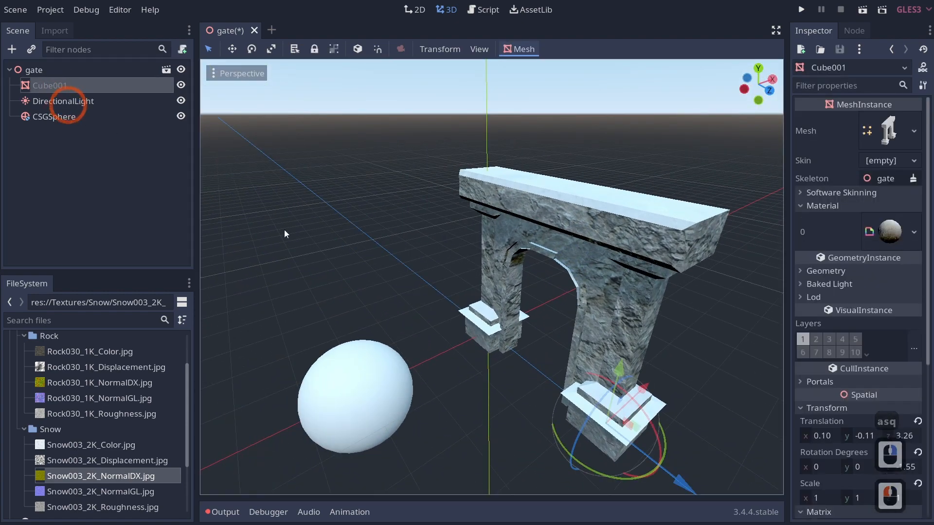
{"action": "left_click_drag", "start_coordinate": [586, 426], "coordinate": [609, 403]}
Examine how the snow and rock are distributed over the tilted gate's faces
{"action": "key", "text": "w"}
{"action": "key", "text": "d"}
{"action": "right_click_drag", "start_coordinate": [605, 399], "coordinate": [467, 262]}
{"action": "key", "text": "q"}
{"action": "key", "text": "d"}
{"action": "key", "text": "q"}
{"action": "key", "text": "w"}
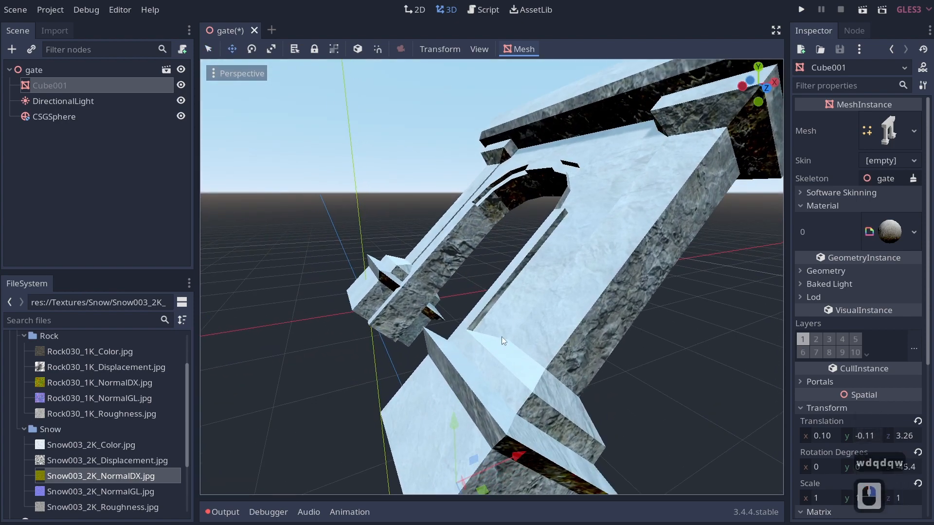
{"action": "right_click_drag", "start_coordinate": [501, 337], "coordinate": [467, 262]}
{"action": "key", "text": "w"}
{"action": "key", "text": "q"}
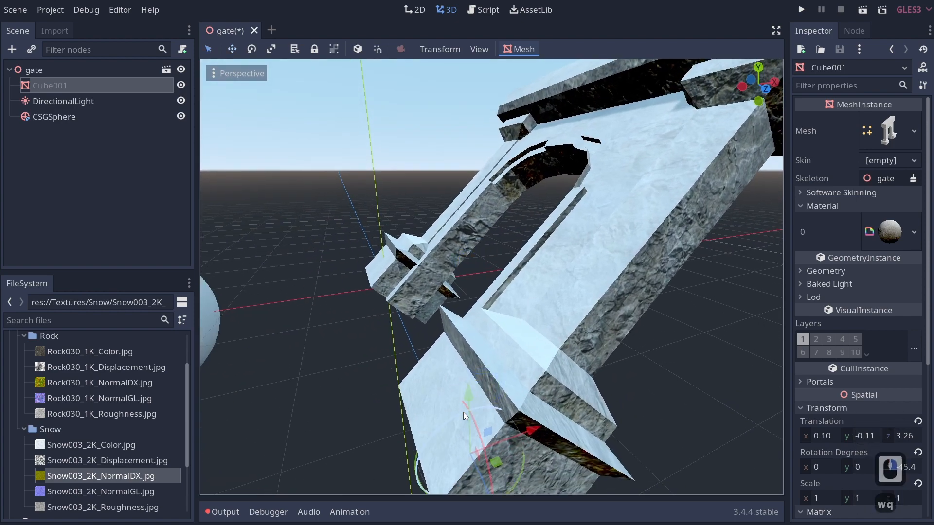
Rotate the gate back toward upright, to about -2.55 degrees on Z
{"action": "mouse_move", "coordinate": [454, 415]}
{"action": "left_mouse_down"}
{"action": "mouse_move", "coordinate": [395, 433]}
{"action": "mouse_move", "coordinate": [459, 427]}
{"action": "mouse_move", "coordinate": [407, 440]}
{"action": "mouse_move", "coordinate": [441, 419]}
{"action": "left_mouse_up"}
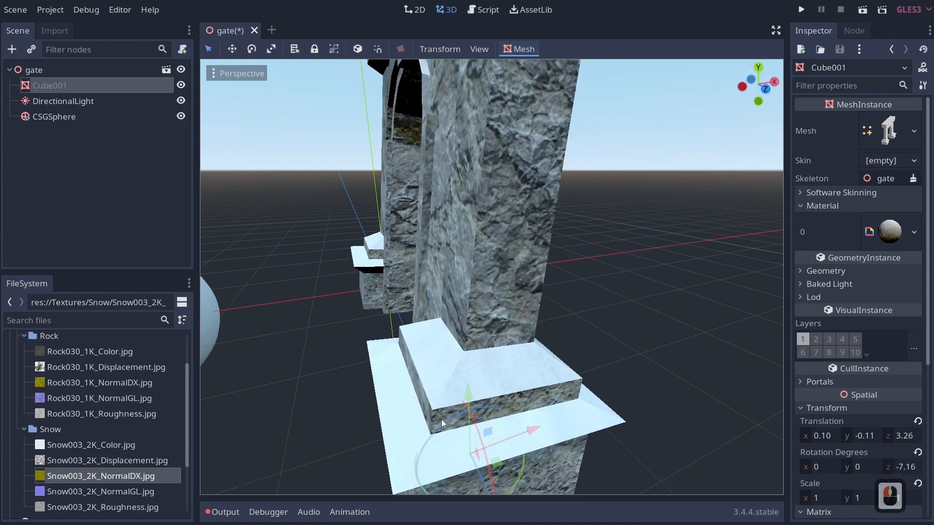
{"action": "key", "text": "a"}
{"action": "right_click_drag", "start_coordinate": [442, 419], "coordinate": [516, 364]}
{"action": "key", "text": "e"}
{"action": "key", "text": "s"}
{"action": "key", "text": "e"}
{"action": "key", "text": "d"}
{"action": "left_click_drag", "start_coordinate": [519, 387], "coordinate": [515, 382]}
{"action": "key", "text": "e"}
{"action": "right_click_drag", "start_coordinate": [515, 382], "coordinate": [516, 383]}
Save Cube001's ShaderMaterial as new_shadermaterial2.tres in the project root
{"action": "left_click", "coordinate": [877, 233]}
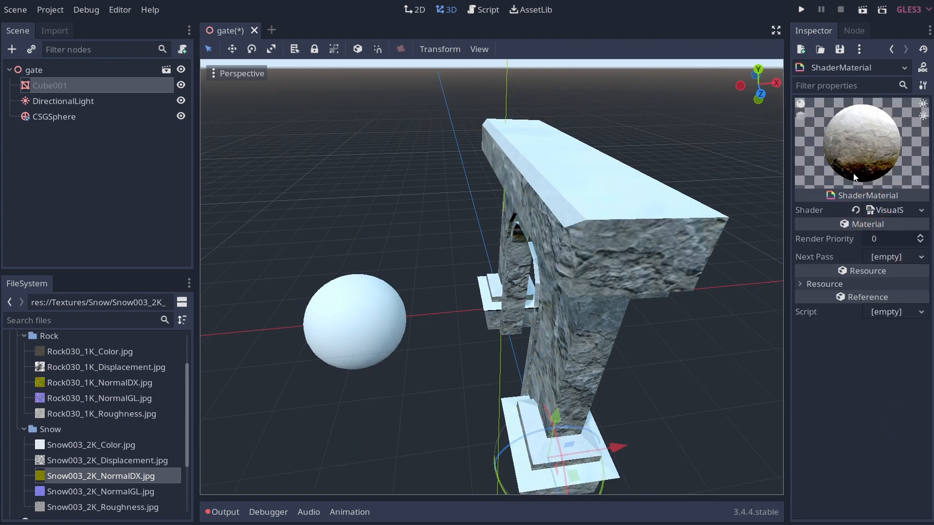
{"action": "left_click", "coordinate": [891, 49]}
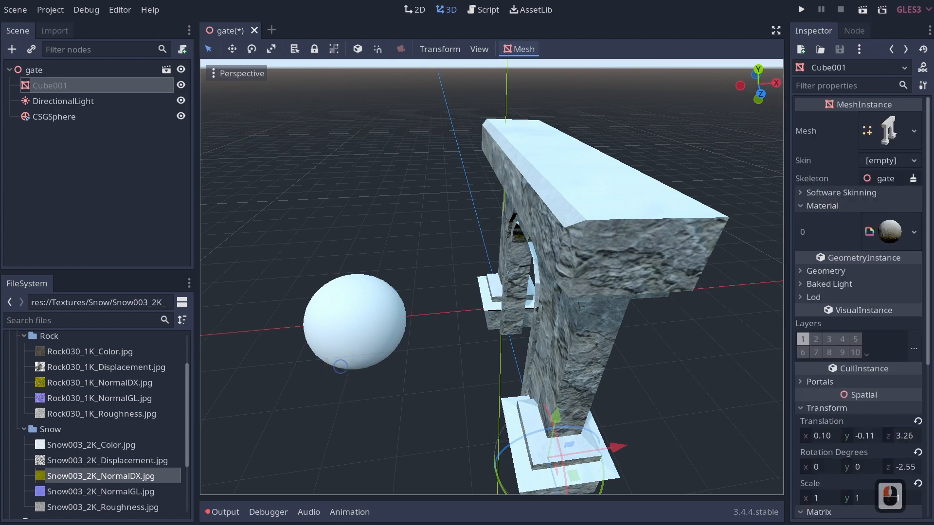
{"action": "right_click_drag", "start_coordinate": [622, 283], "coordinate": [640, 277]}
{"action": "key", "text": "a"}
{"action": "key", "text": "w"}
{"action": "key", "text": "w"}
{"action": "right_click_drag", "start_coordinate": [467, 262], "coordinate": [552, 310]}
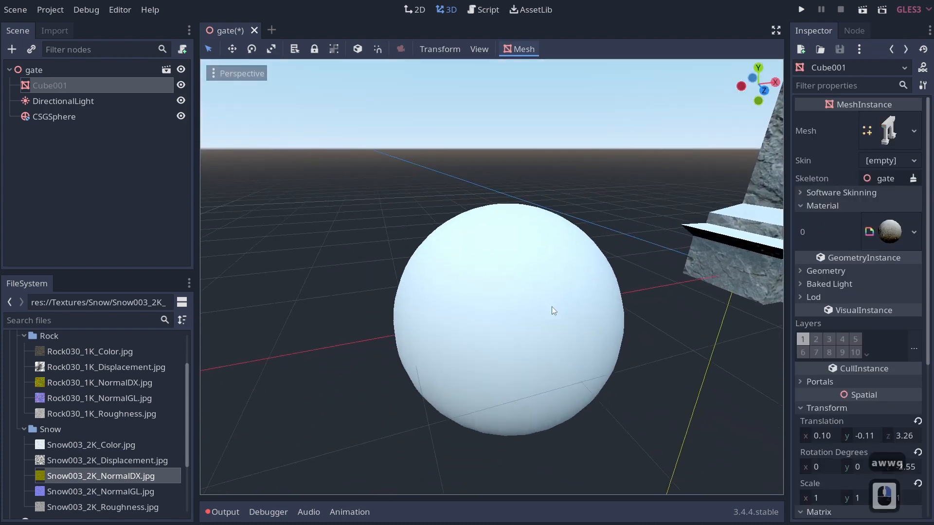
{"action": "left_click", "coordinate": [914, 231]}
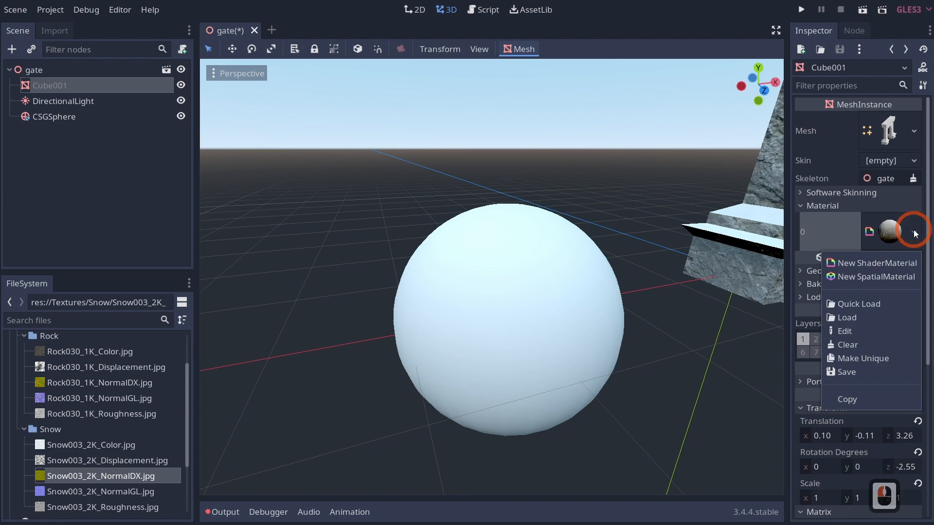
{"action": "left_click", "coordinate": [847, 371]}
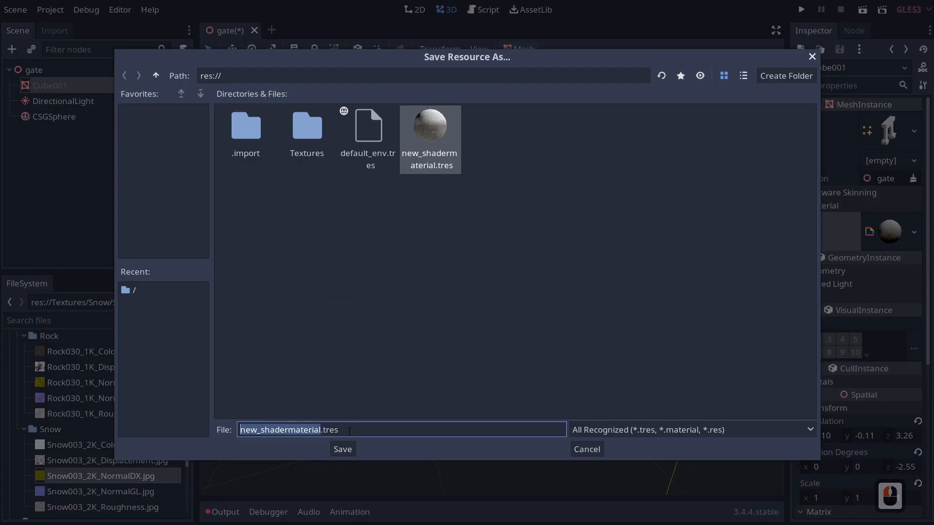
{"action": "key", "text": "Right"}
{"action": "type", "text": "2"}
{"action": "key", "text": "Return"}
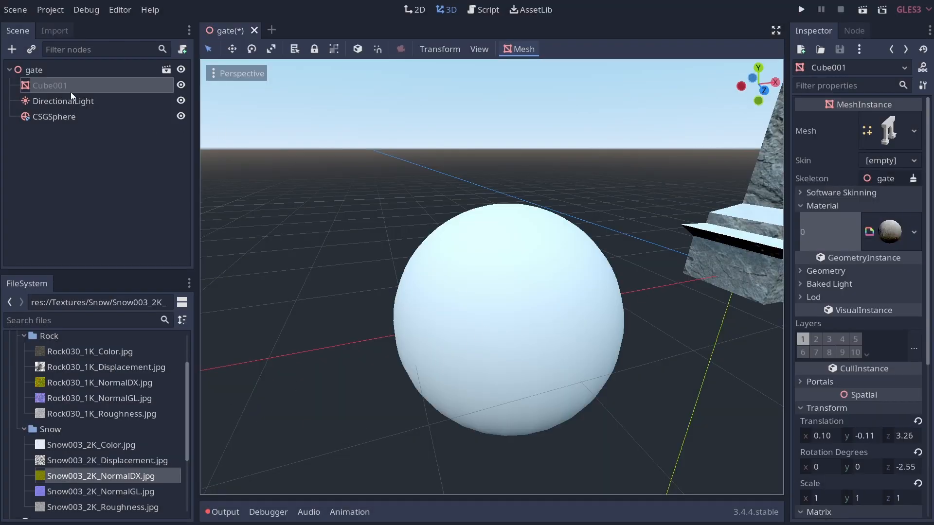
Assign new_shadermaterial2.tres as the CSGSphere's material
{"action": "left_click", "coordinate": [62, 116]}
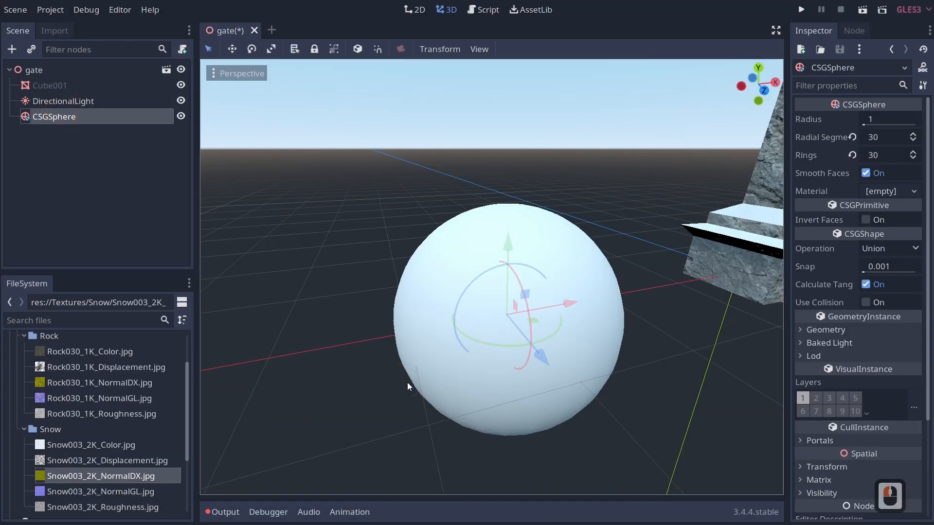
{"action": "scroll", "coordinate": [73, 455], "scroll_direction": "down", "scroll_amount": 14}
{"action": "left_click_drag", "start_coordinate": [66, 487], "coordinate": [879, 188]}
Examine the snow and rock blend on the sphere from several sides and compare it with the gate
{"action": "right_click_drag", "start_coordinate": [586, 325], "coordinate": [331, 319]}
{"action": "key", "text": "d"}
{"action": "key", "text": "q"}
{"action": "key", "text": "d"}
{"action": "key", "text": "d"}
{"action": "key", "text": "d"}
{"action": "key", "text": "s"}
{"action": "key", "text": "s"}
{"action": "key", "text": "q"}
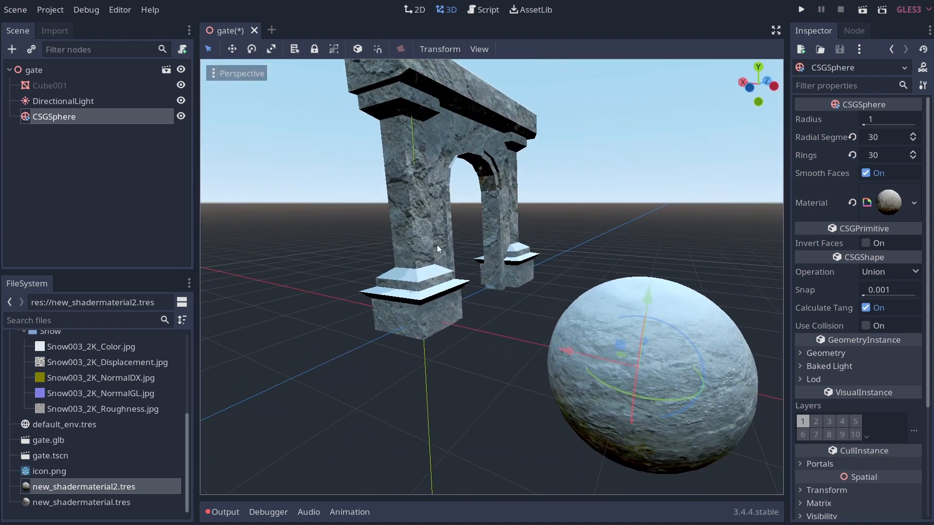
{"action": "key", "text": "d"}
{"action": "right_click_drag", "start_coordinate": [658, 379], "coordinate": [474, 368]}
{"action": "key", "text": "d"}
{"action": "key", "text": "q"}
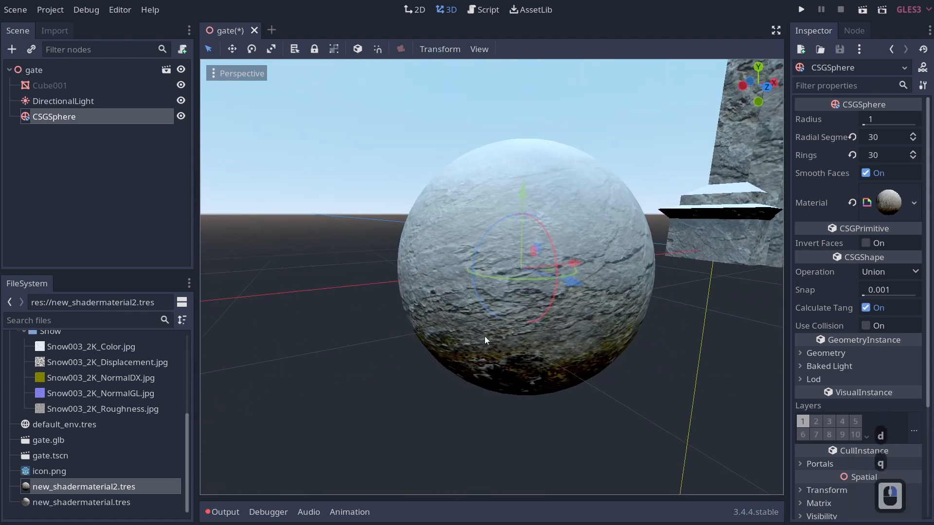
{"action": "key", "text": "d"}
{"action": "right_click_drag", "start_coordinate": [542, 310], "coordinate": [722, 287]}
{"action": "key", "text": "s"}
{"action": "key", "text": "q"}
{"action": "key", "text": "a"}
{"action": "key", "text": "e"}
Open the VisualShader graph of the sphere's material and select the two normal map Texture nodes
{"action": "left_click", "coordinate": [899, 209]}
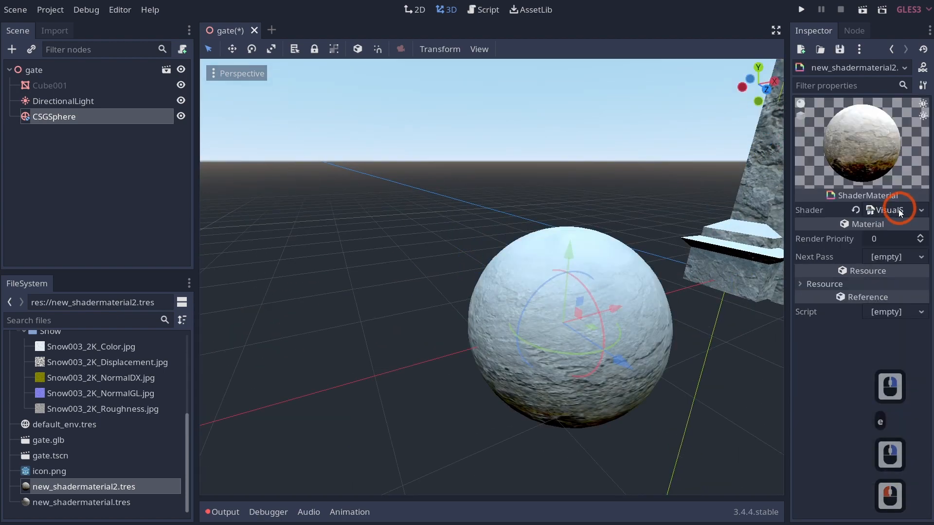
{"action": "left_click", "coordinate": [847, 208]}
{"action": "left_click", "coordinate": [475, 410]}
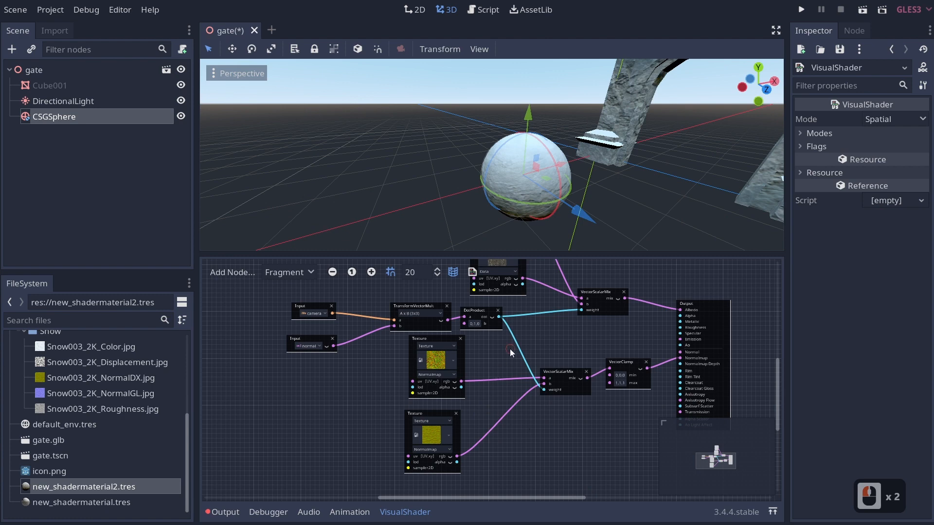
{"action": "left_click_drag", "start_coordinate": [510, 348], "coordinate": [372, 460]}
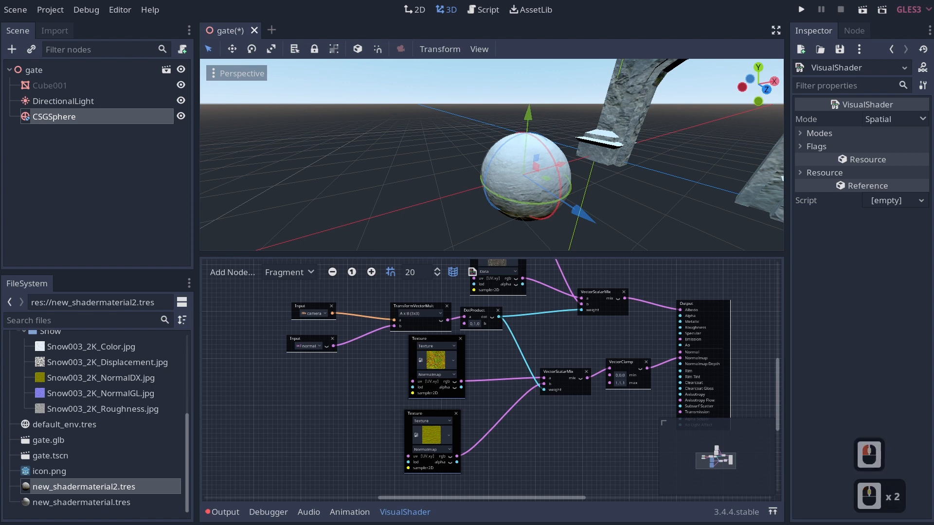
Examine the sphere's snow-to-rock transition and normal detail from above and around it
{"action": "right_click_drag", "start_coordinate": [622, 233], "coordinate": [401, 324]}
{"action": "key", "text": "w"}
{"action": "key", "text": "q"}
{"action": "key", "text": "w"}
{"action": "key", "text": "s"}
{"action": "key", "text": "q"}
{"action": "key", "text": "w"}
{"action": "key", "text": "d"}
{"action": "key", "text": "e"}
{"action": "key", "text": "w"}
{"action": "key", "text": "e"}
{"action": "key", "text": "s"}
{"action": "right_click_drag", "start_coordinate": [567, 294], "coordinate": [567, 240]}
{"action": "key", "text": "q"}
{"action": "key", "text": "a"}
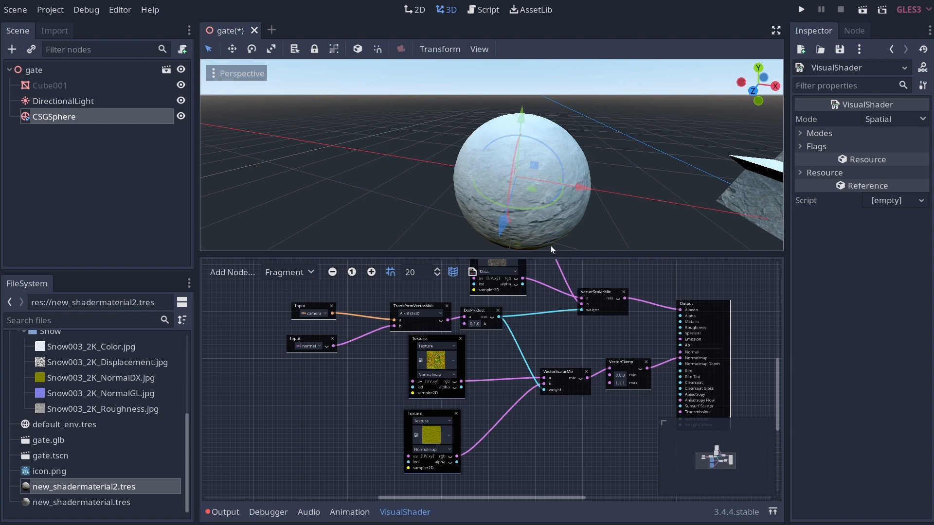
Examine the snow surface on the gate's pillar base up close
{"action": "right_click_drag", "start_coordinate": [549, 245], "coordinate": [685, 273]}
{"action": "key", "text": "w"}
{"action": "key", "text": "e"}
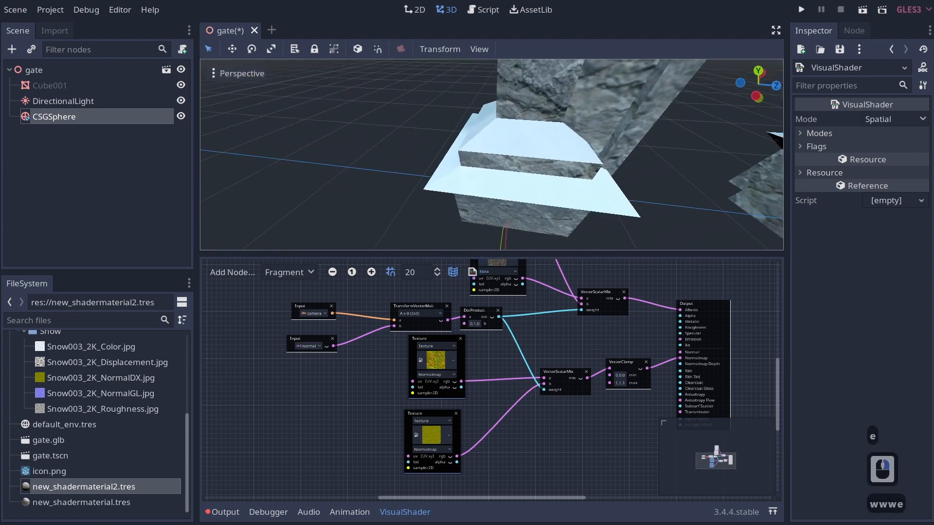
{"action": "key", "text": "w"}
{"action": "key", "text": "a"}
{"action": "right_click_drag", "start_coordinate": [550, 208], "coordinate": [656, 218]}
{"action": "key", "text": "w"}
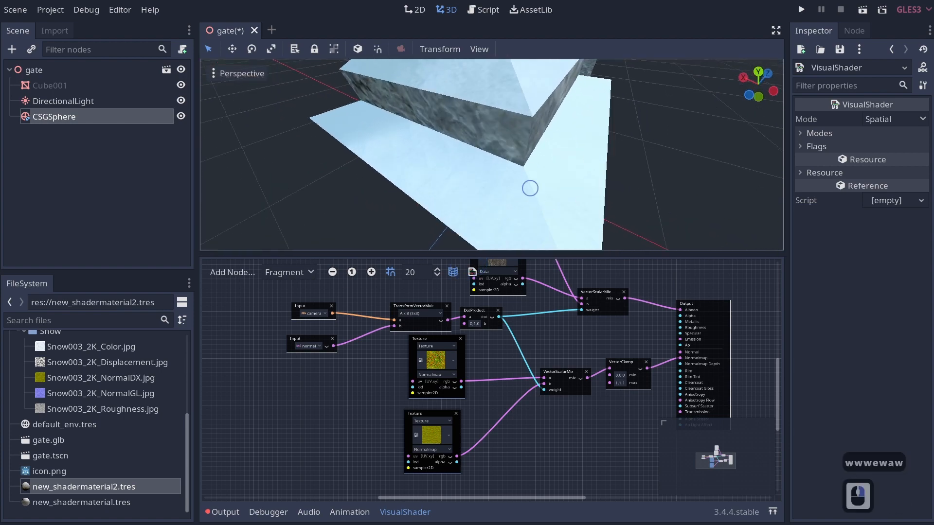
Move the two normal map Texture nodes well away from the VectorScalarMix node to free space between them
{"action": "right_click_drag", "start_coordinate": [530, 188], "coordinate": [502, 208]}
{"action": "key", "text": "e"}
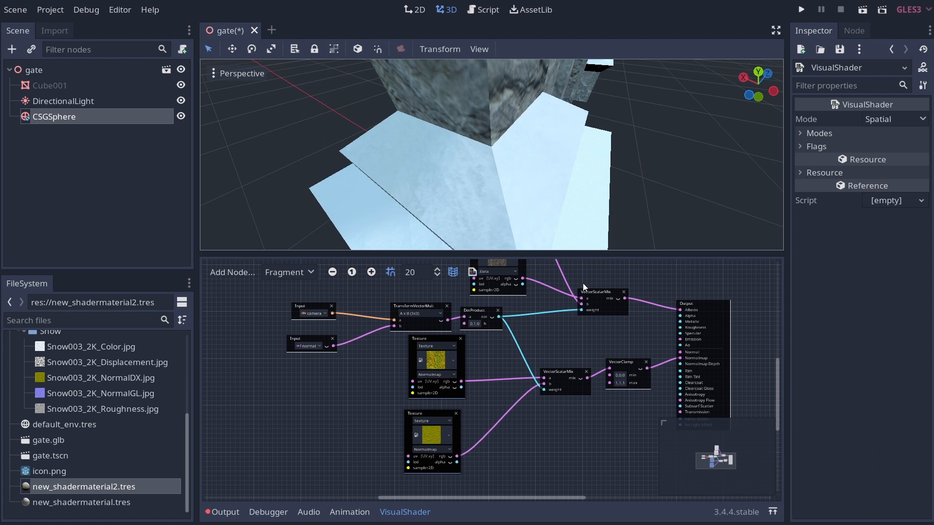
{"action": "middle_click_drag", "start_coordinate": [508, 374], "coordinate": [584, 353]}
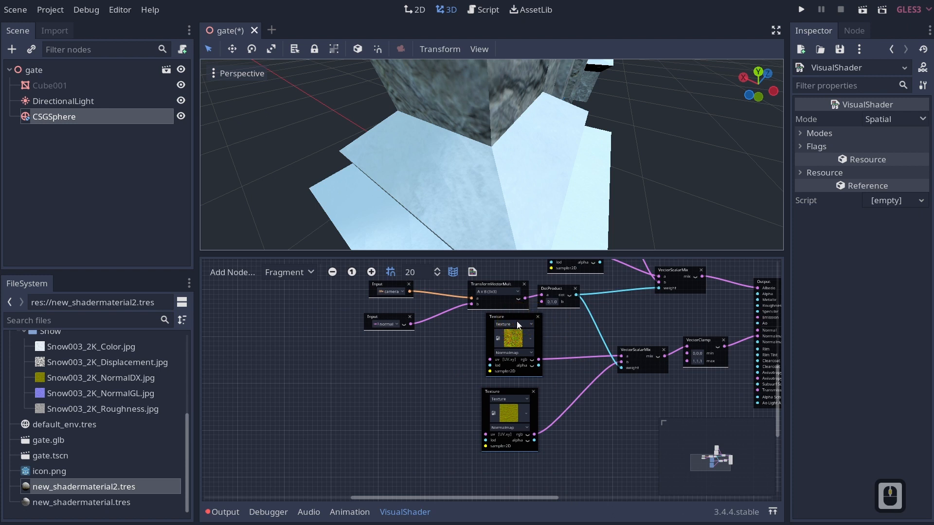
{"action": "left_click_drag", "start_coordinate": [516, 322], "coordinate": [296, 352]}
{"action": "left_click", "coordinate": [431, 336]}
{"action": "left_click_drag", "start_coordinate": [509, 316], "coordinate": [229, 362]}
{"action": "middle_click_drag", "start_coordinate": [447, 376], "coordinate": [491, 365]}
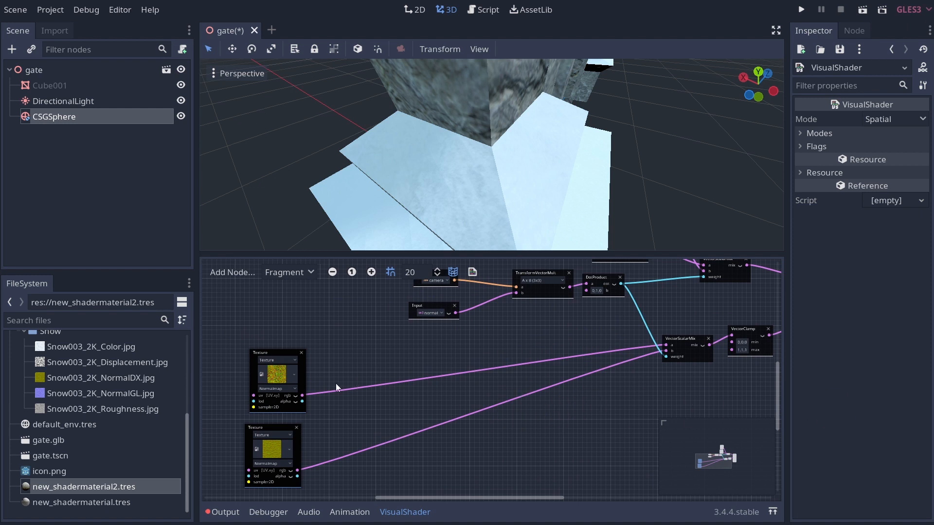
{"action": "left_click", "coordinate": [302, 359]}
{"action": "left_click_drag", "start_coordinate": [282, 354], "coordinate": [253, 345]}
{"action": "left_click", "coordinate": [318, 423]}
{"action": "left_click", "coordinate": [311, 344]}
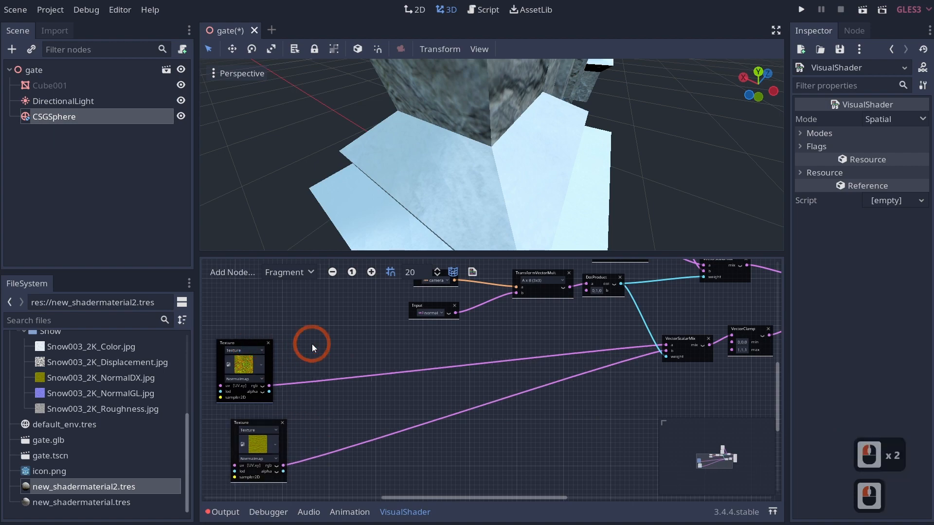
Add a scalar Multiply node fed by the upper normal map texture's rgb output and set its b value to 2
{"action": "right_click", "coordinate": [312, 399]}
{"action": "type", "text": "mu"}
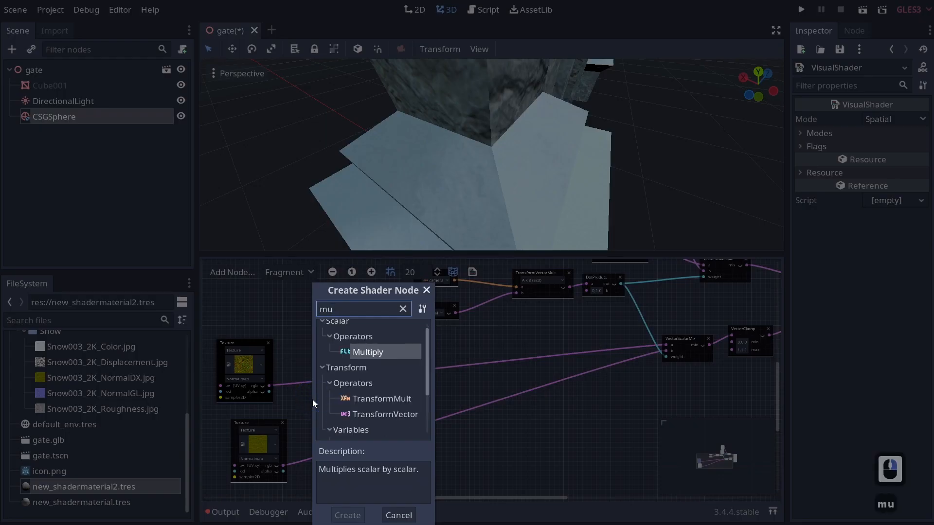
{"action": "key", "text": "Return"}
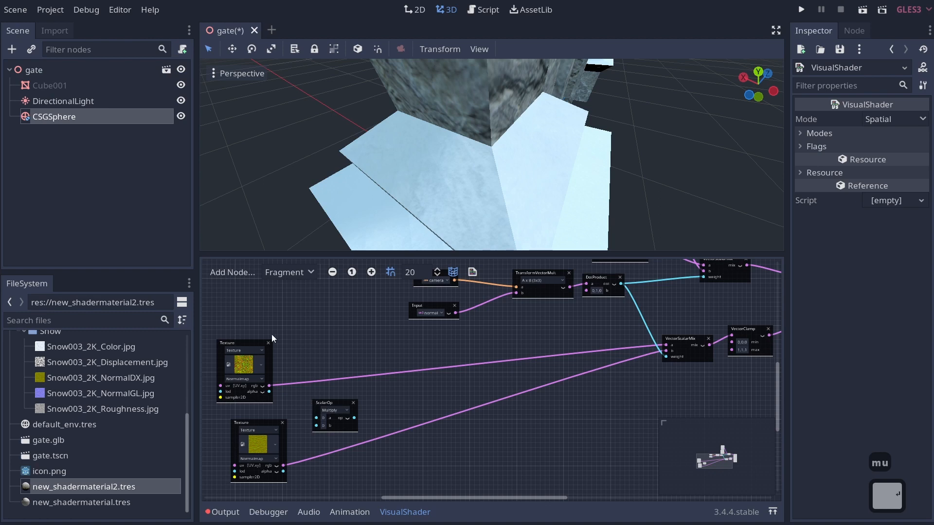
{"action": "left_click_drag", "start_coordinate": [308, 399], "coordinate": [317, 417]}
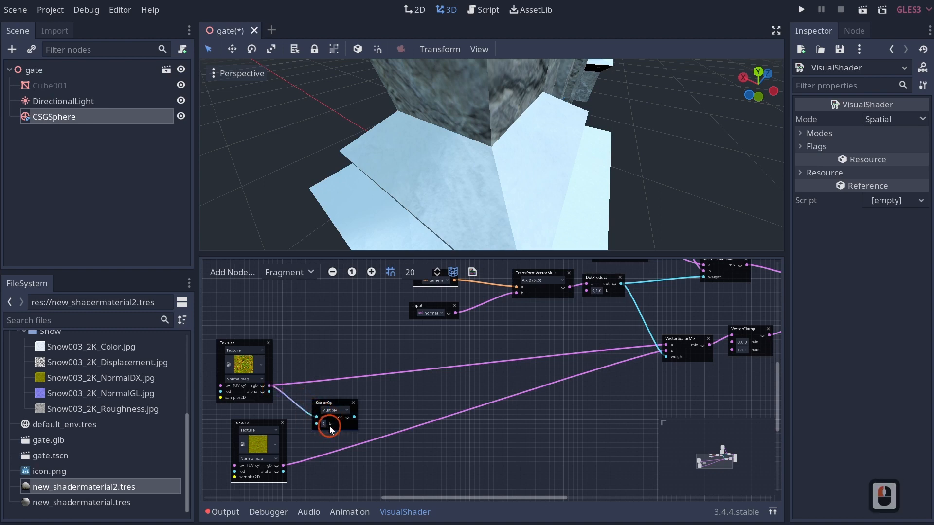
{"action": "double_click", "coordinate": [325, 425]}
{"action": "type", "text": "2"}
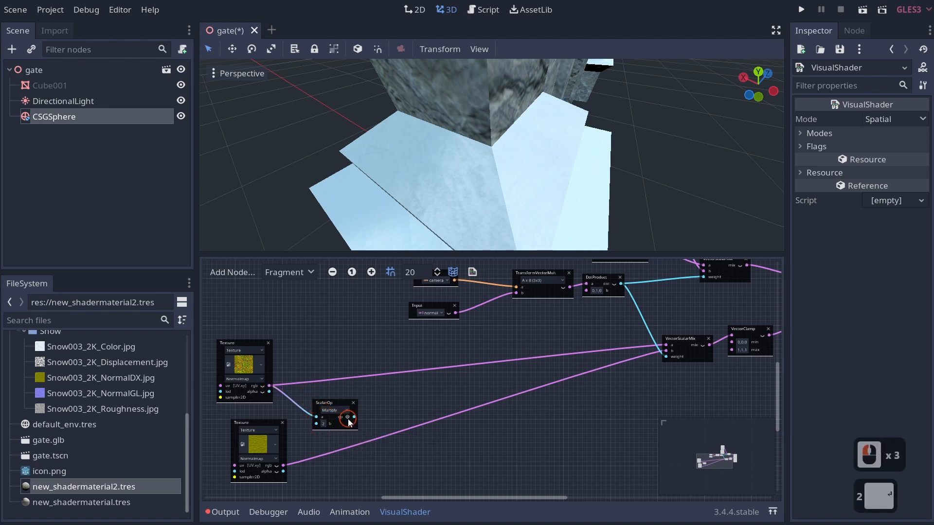
{"action": "key", "text": "Return"}
Show the Multiply node's output preview and reposition the node beside the upper normal map texture
{"action": "left_click", "coordinate": [347, 417]}
{"action": "left_click_drag", "start_coordinate": [345, 407], "coordinate": [339, 343]}
{"action": "scroll", "coordinate": [343, 390], "scroll_direction": "up", "scroll_amount": 4}
{"action": "scroll", "coordinate": [343, 431], "scroll_direction": "down", "scroll_amount": 3}
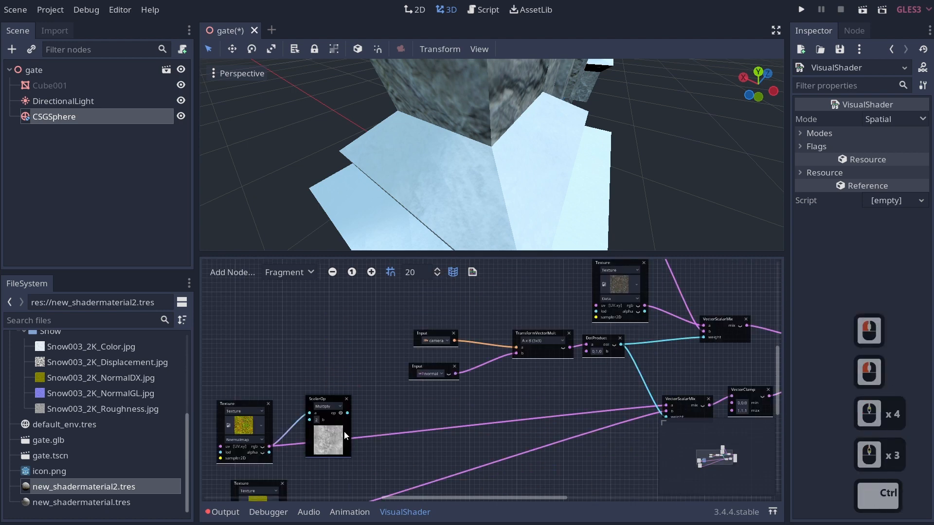
{"action": "scroll", "coordinate": [343, 433], "scroll_direction": "up", "scroll_amount": 5, "text": "ctrl"}
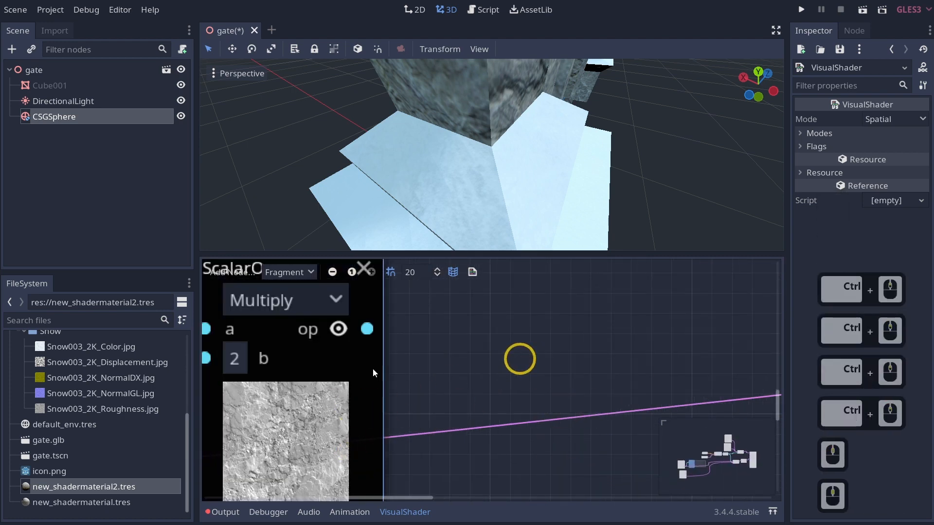
{"action": "middle_click_drag", "start_coordinate": [248, 361], "coordinate": [318, 353]}
Compare the Multiply preview by setting b to 1 and then restoring it to 2
{"action": "double_click", "coordinate": [297, 353]}
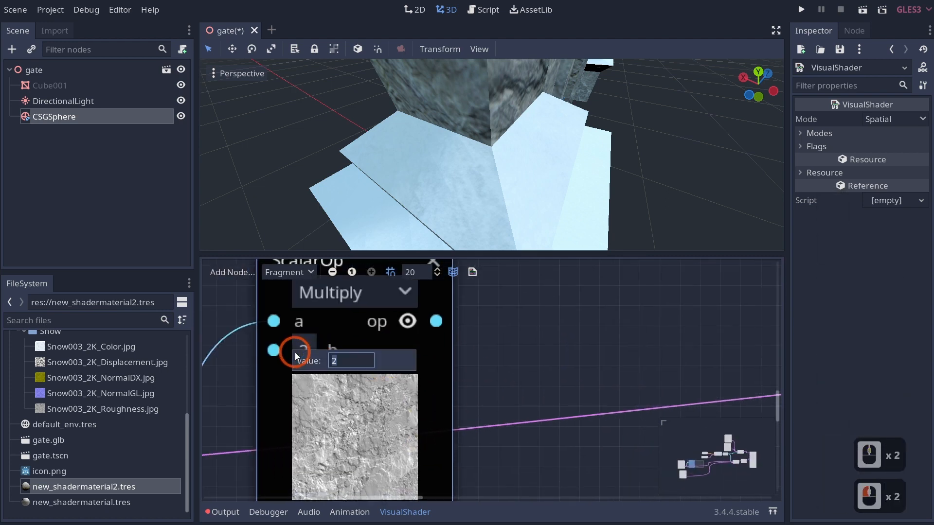
{"action": "type", "text": "1"}
{"action": "key", "text": "Return"}
{"action": "double_click", "coordinate": [302, 347]}
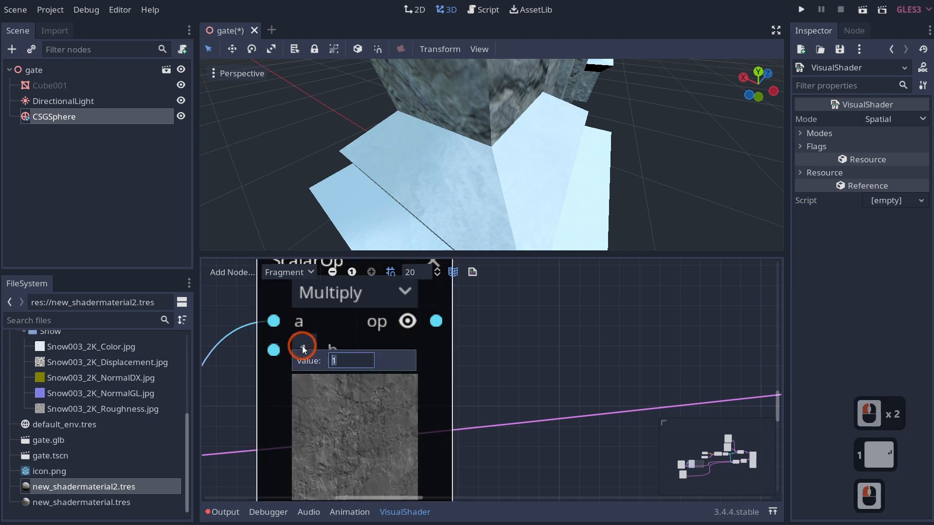
{"action": "type", "text": "2"}
{"action": "key", "text": "Return"}
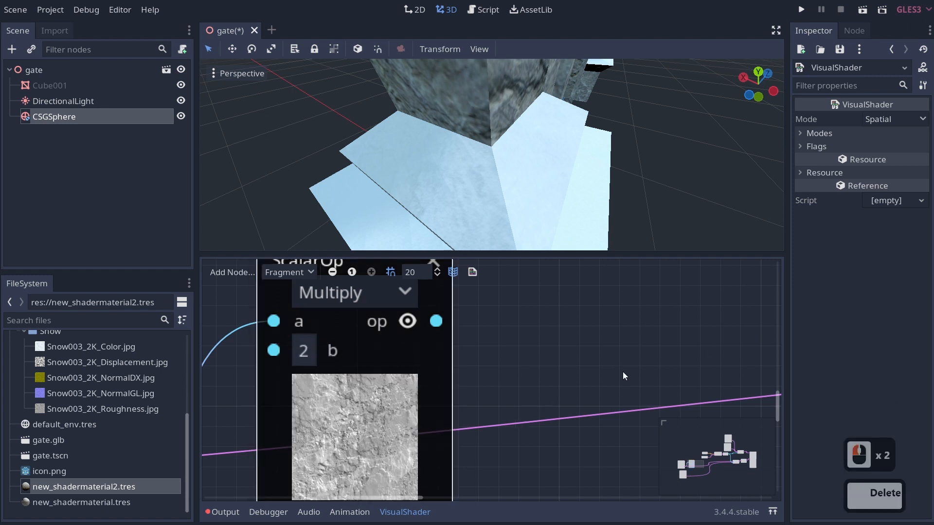
{"action": "middle_click_drag", "start_coordinate": [546, 372], "coordinate": [604, 347]}
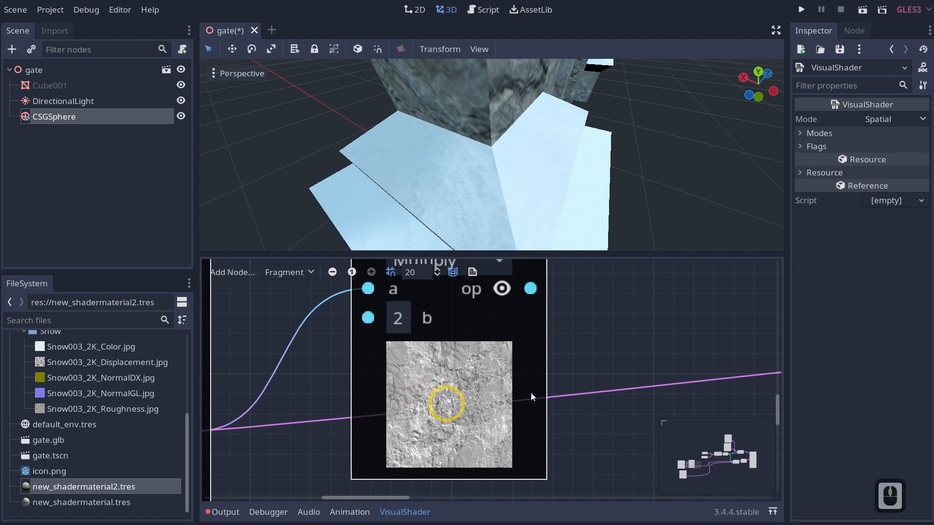
{"action": "middle_click_drag", "start_coordinate": [581, 351], "coordinate": [448, 416]}
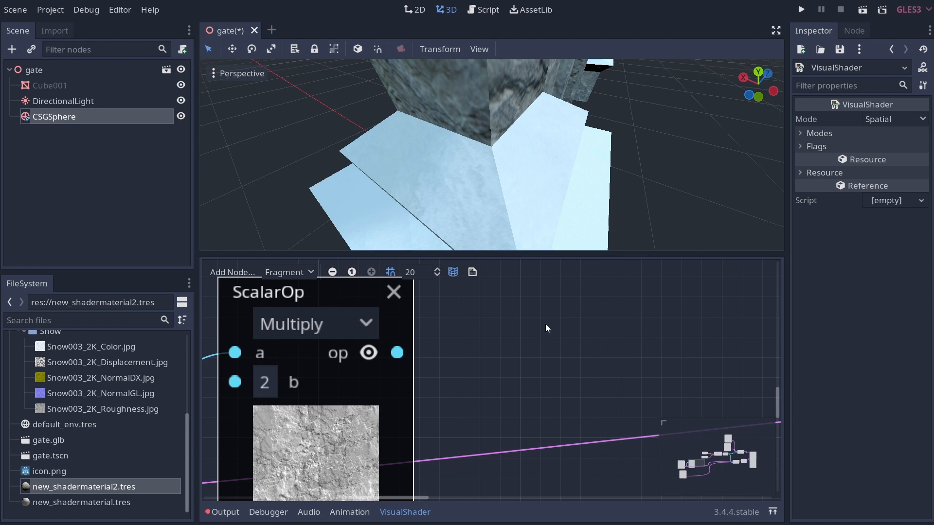
Enlarge the shader graph area and bring the empty space beside the Multiply node into view
{"action": "left_click_drag", "start_coordinate": [524, 254], "coordinate": [519, 160]}
{"action": "scroll", "coordinate": [521, 277], "scroll_direction": "down", "scroll_amount": 3, "text": "ctrl"}
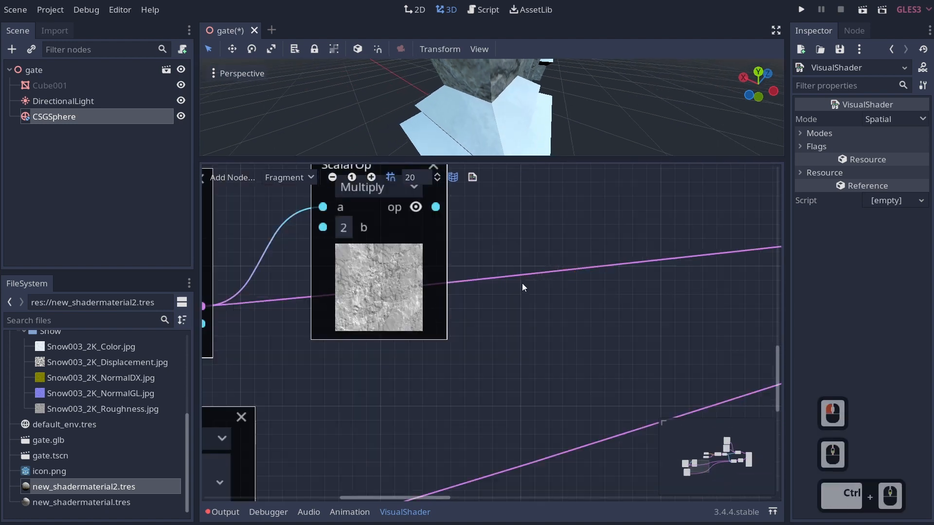
{"action": "scroll", "coordinate": [519, 287], "scroll_direction": "down", "scroll_amount": 1, "text": "ctrl"}
{"action": "middle_click_drag", "start_coordinate": [518, 291], "coordinate": [492, 324]}
Search the shader node list for "bright" and clear the search
{"action": "right_click", "coordinate": [492, 324]}
{"action": "type", "text": "bru"}
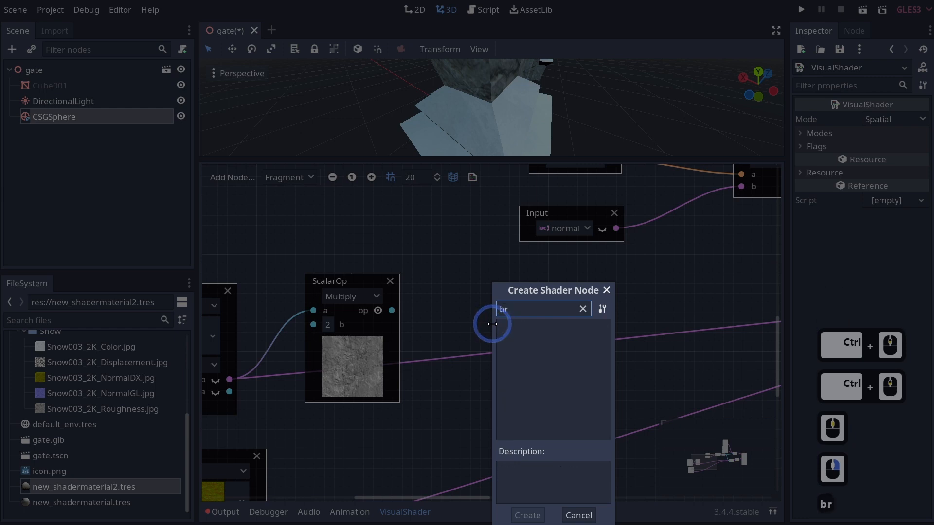
{"action": "key", "text": "BackSpace"}
{"action": "type", "text": "ight"}
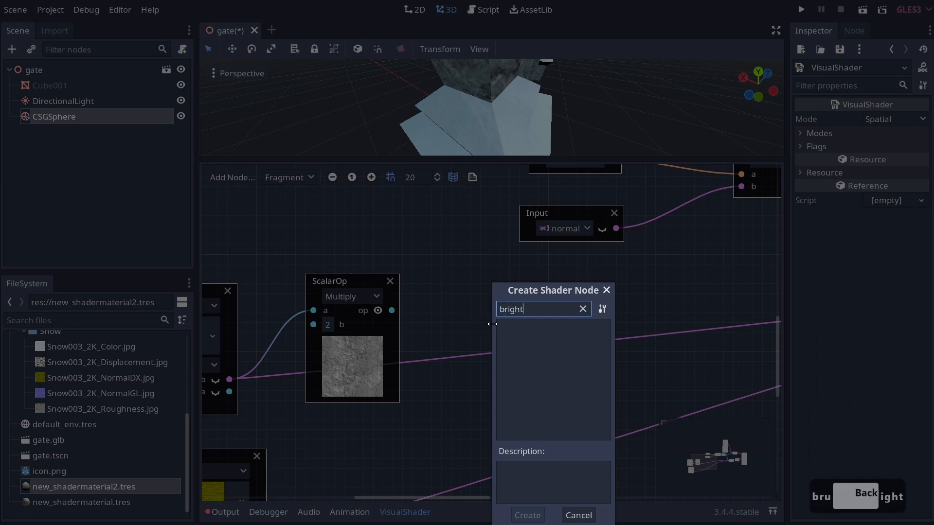
{"action": "key", "text": "BackSpace"}
{"action": "key", "text": "BackSpace"}
{"action": "key", "text": "BackSpace"}
{"action": "key", "text": "BackSpace"}
{"action": "key", "text": "BackSpace"}
{"action": "key", "text": "BackSpace"}
{"action": "key", "text": "BackSpace"}
{"action": "key", "text": "BackSpace"}
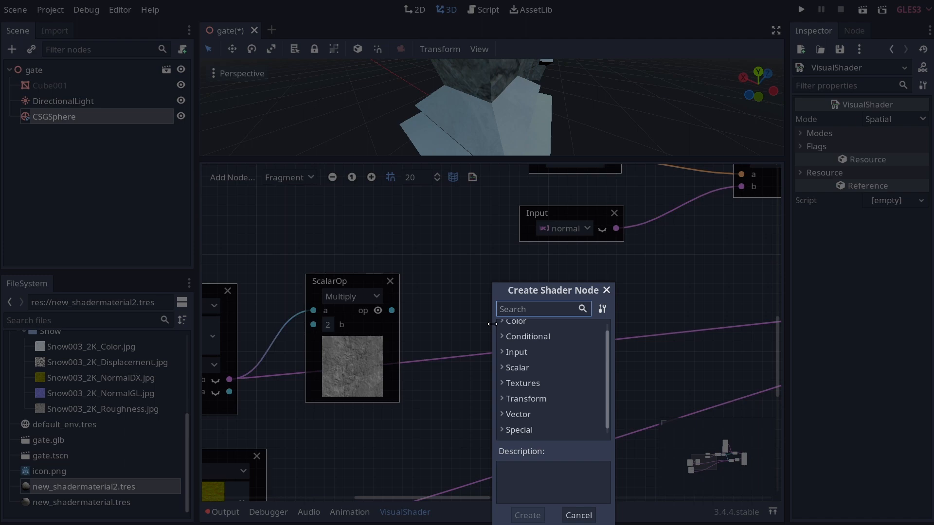
Add a ScalarMix node and connect the Multiply node's output to its a input
{"action": "type", "text": "s"}
{"action": "key", "text": "BackSpace"}
{"action": "type", "text": "mizx"}
{"action": "key", "text": "BackSpace"}
{"action": "type", "text": "x"}
{"action": "key", "text": "BackSpace"}
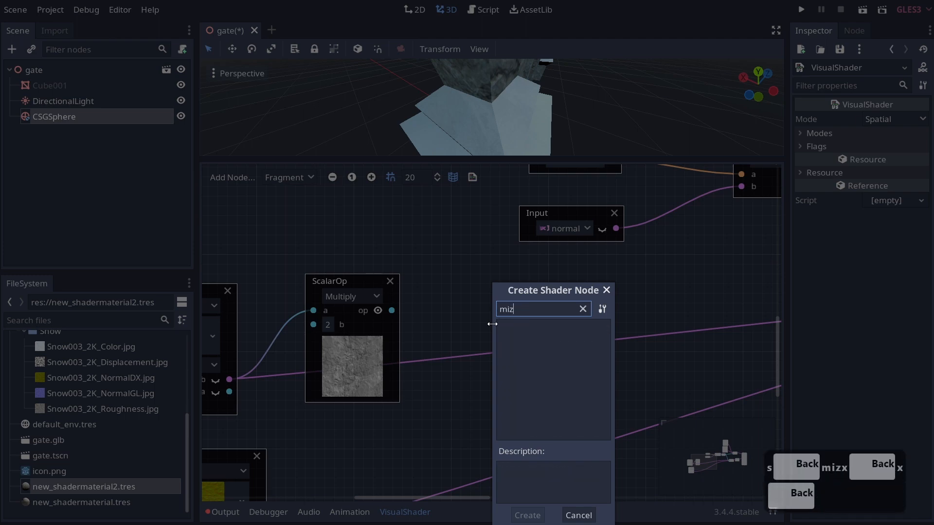
{"action": "key", "text": "BackSpace"}
{"action": "type", "text": "x"}
{"action": "key", "text": "Return"}
{"action": "left_click_drag", "start_coordinate": [541, 347], "coordinate": [558, 306]}
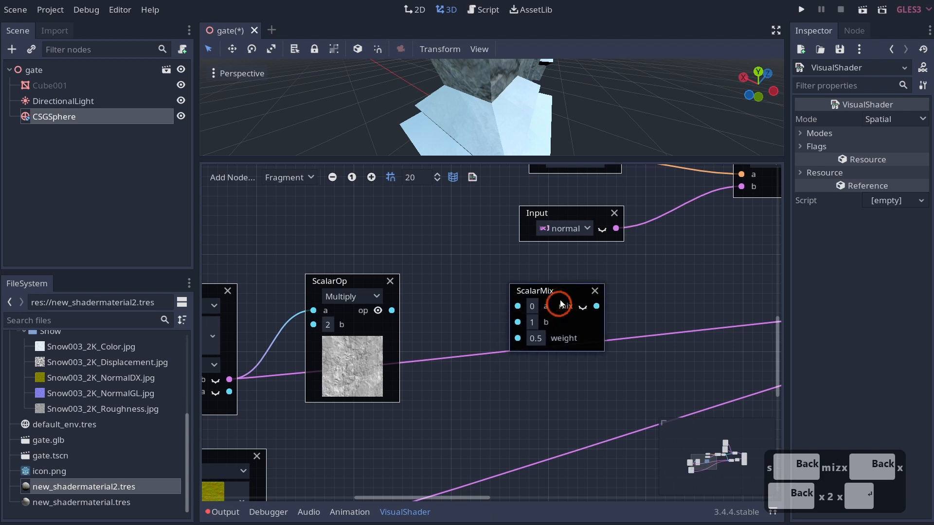
{"action": "left_click_drag", "start_coordinate": [391, 310], "coordinate": [515, 306]}
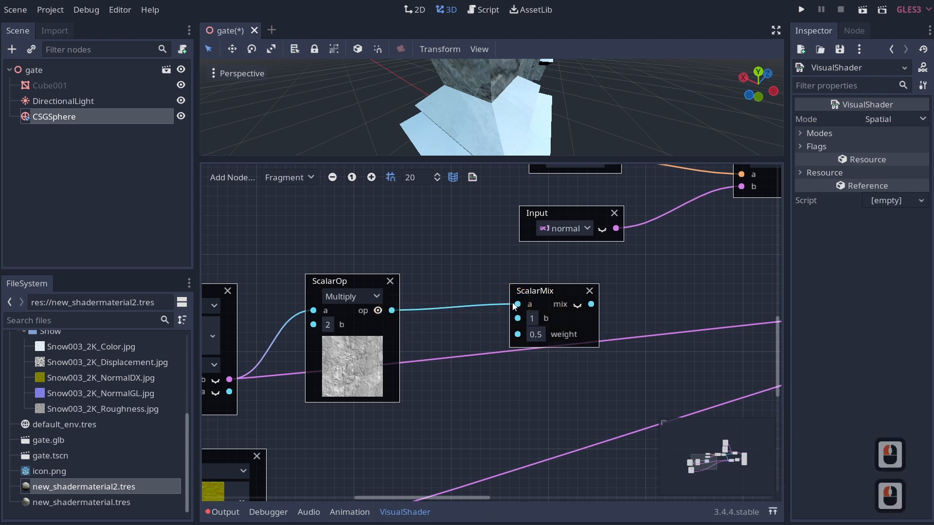
Set the ScalarMix node's b value to 0 and move the node slightly closer to the normal Input node
{"action": "left_click", "coordinate": [529, 319]}
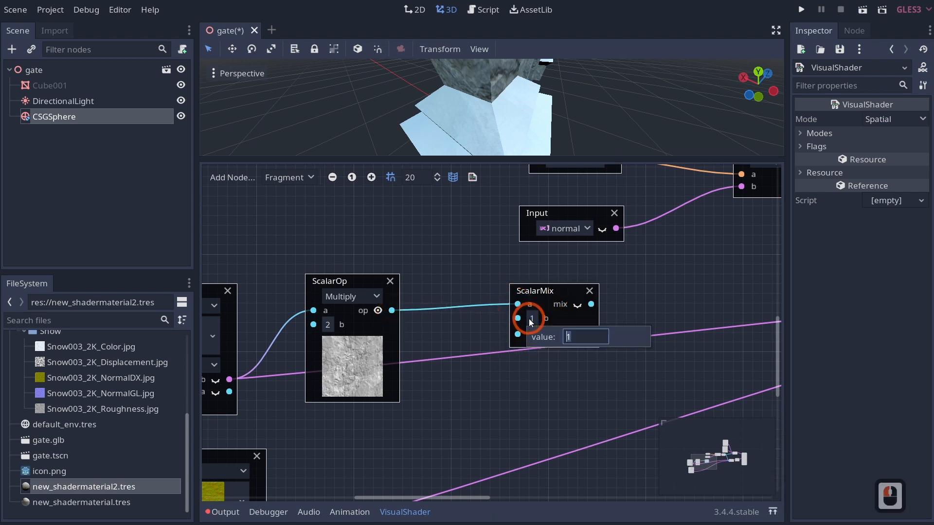
{"action": "type", "text": "0"}
{"action": "key", "text": "Return"}
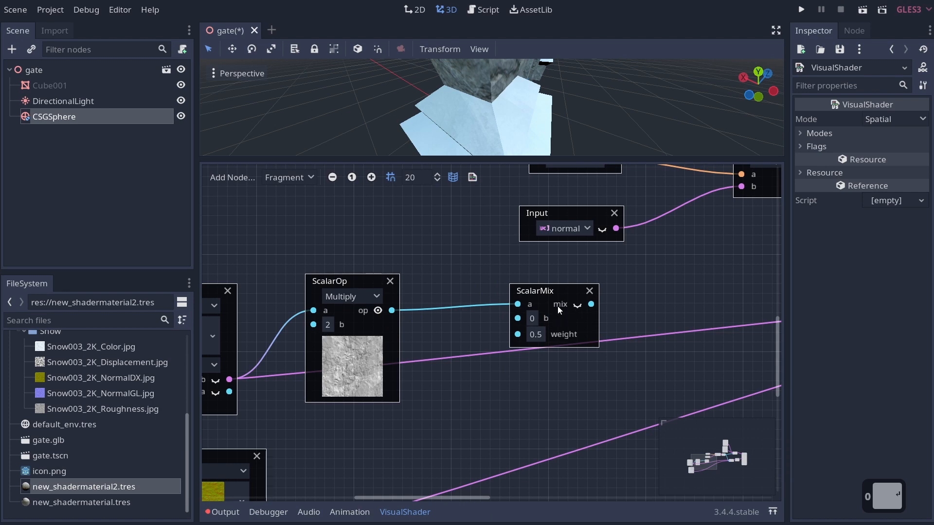
{"action": "left_click_drag", "start_coordinate": [561, 292], "coordinate": [552, 272]}
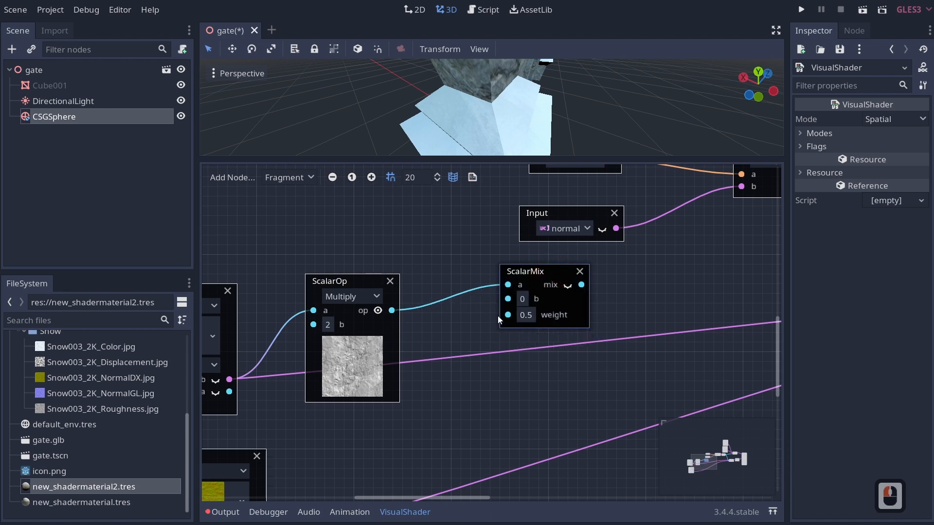
Add a ScalarUniform node connected to the ScalarMix weight input and place it just below the mix node
{"action": "left_click_drag", "start_coordinate": [467, 337], "coordinate": [466, 336]}
{"action": "type", "text": "uniform"}
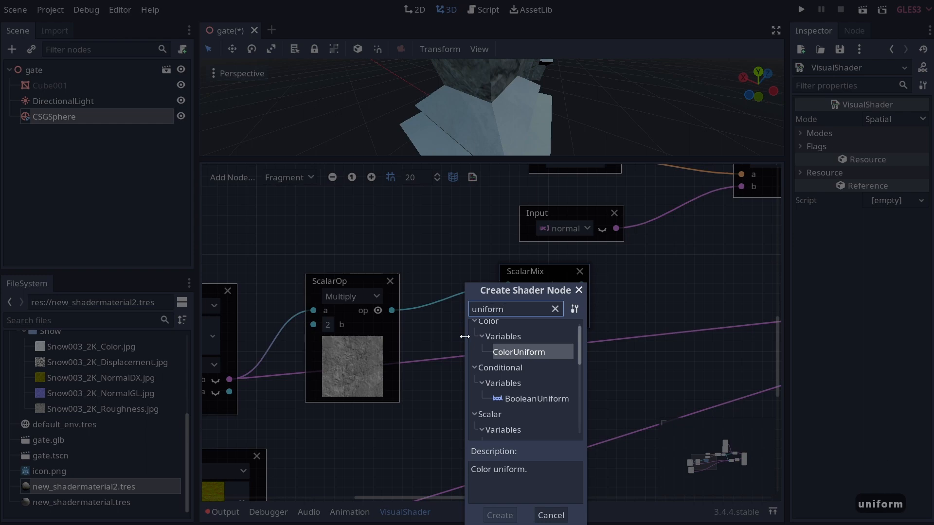
{"action": "scroll", "coordinate": [487, 394], "scroll_direction": "down", "scroll_amount": 6}
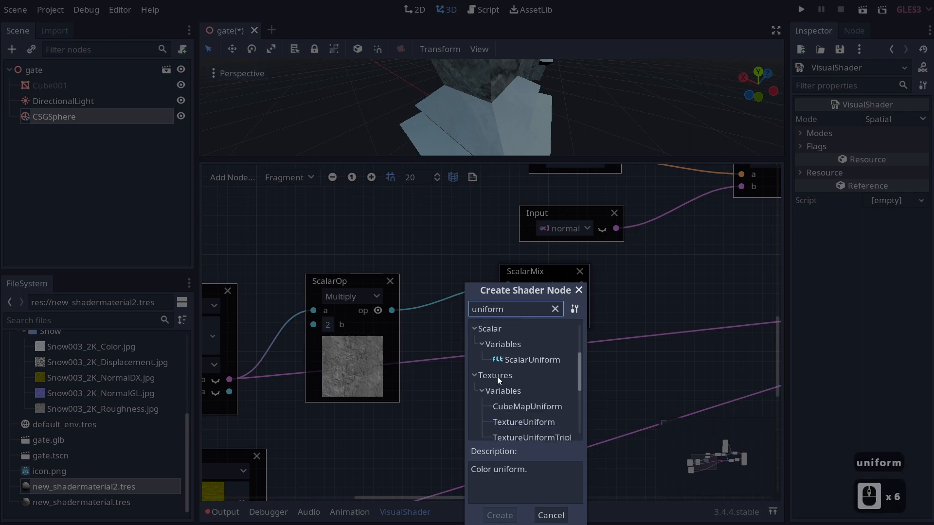
{"action": "left_click", "coordinate": [508, 366]}
{"action": "double_click", "coordinate": [510, 361]}
{"action": "left_click_drag", "start_coordinate": [482, 346], "coordinate": [451, 341]}
Name the ScalarUniform parameter "Brightness of normal mix"
{"action": "triple_click", "coordinate": [454, 354]}
{"action": "type", "text": "B"}
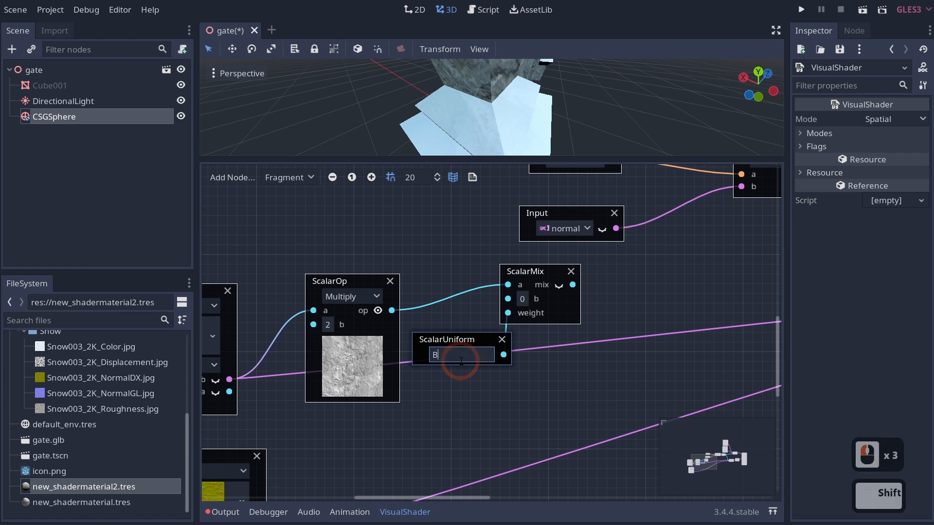
{"action": "type", "text": "rightness"}
{"action": "key", "text": "Return"}
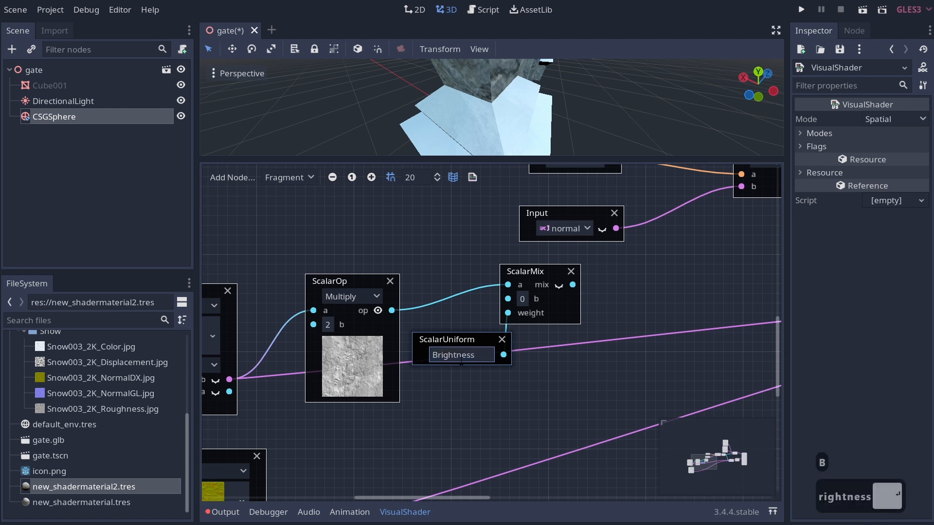
{"action": "double_click", "coordinate": [472, 355]}
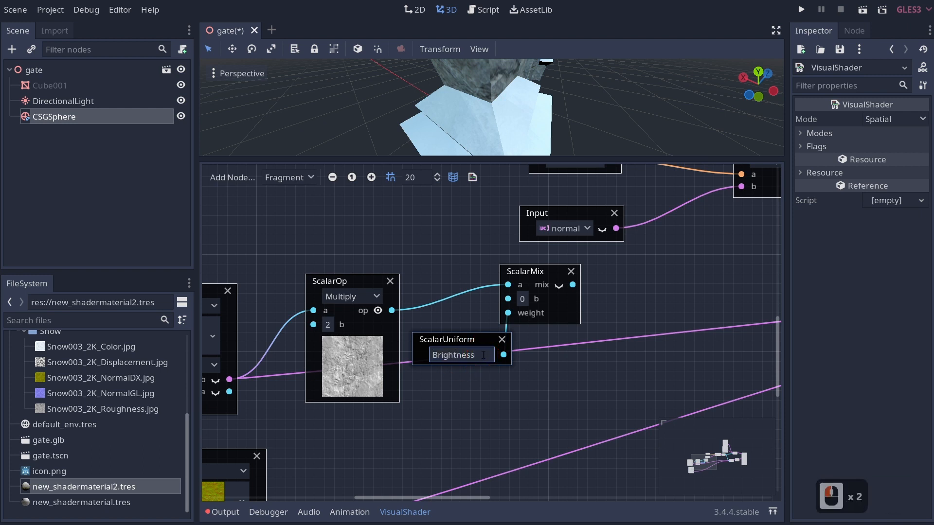
{"action": "type", "text": "of normal mix"}
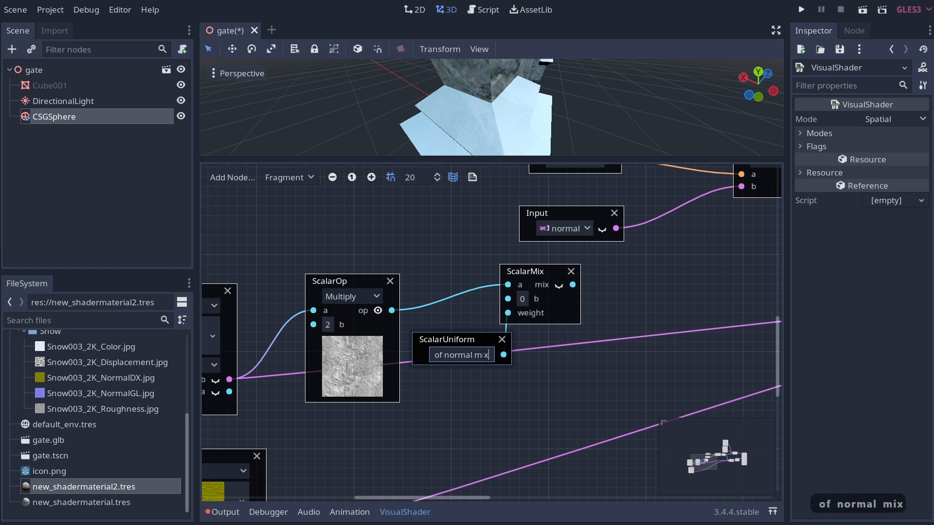
{"action": "key", "text": "Return"}
Duplicate the ScalarMix node with its ScalarUniform and connect the first mix's output to the copy's a input
{"action": "middle_click_drag", "start_coordinate": [582, 325], "coordinate": [443, 355]}
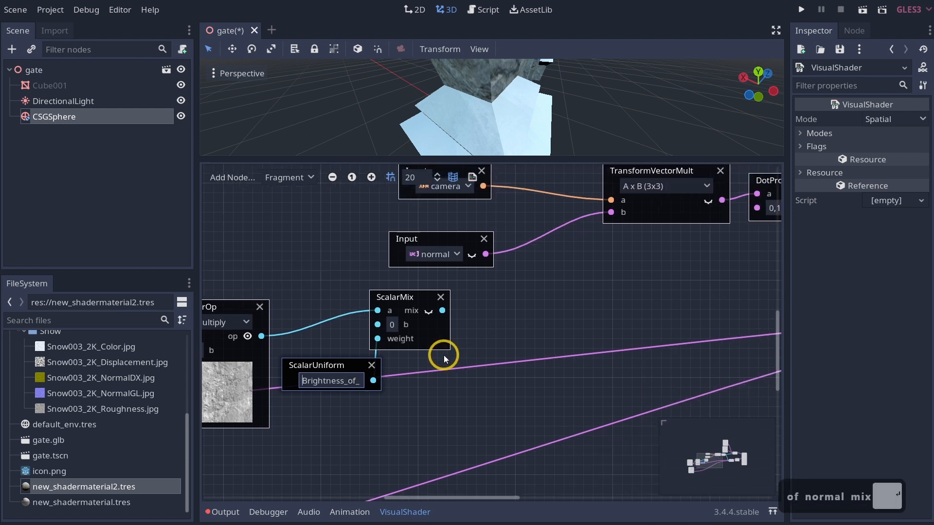
{"action": "left_click_drag", "start_coordinate": [478, 319], "coordinate": [372, 366]}
{"action": "key", "text": "ctrl+c"}
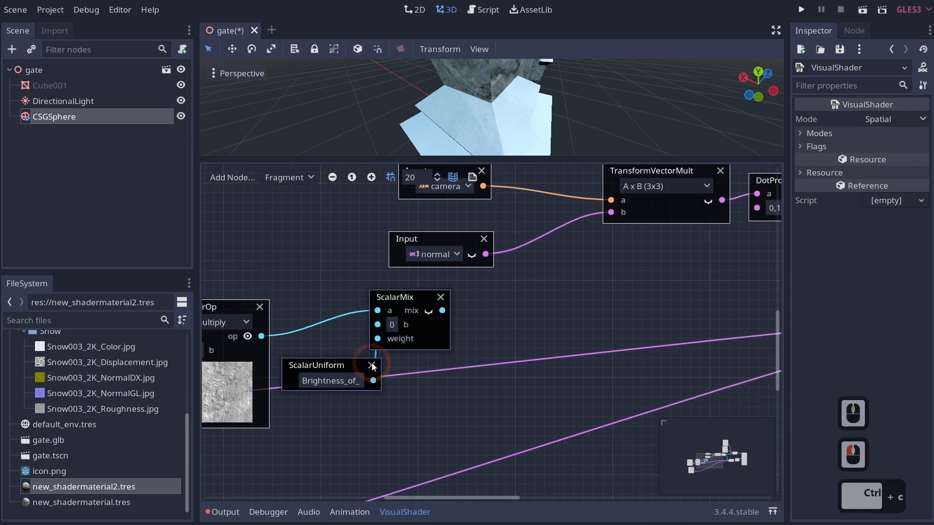
{"action": "key", "text": "ctrl+v"}
{"action": "left_click_drag", "start_coordinate": [442, 335], "coordinate": [532, 309]}
{"action": "left_click_drag", "start_coordinate": [453, 308], "coordinate": [515, 321]}
Set the copied ScalarMix node's b value to 0.5 and replace "Brightness" with "Contrast" in its ScalarUniform's name
{"action": "double_click", "coordinate": [525, 336]}
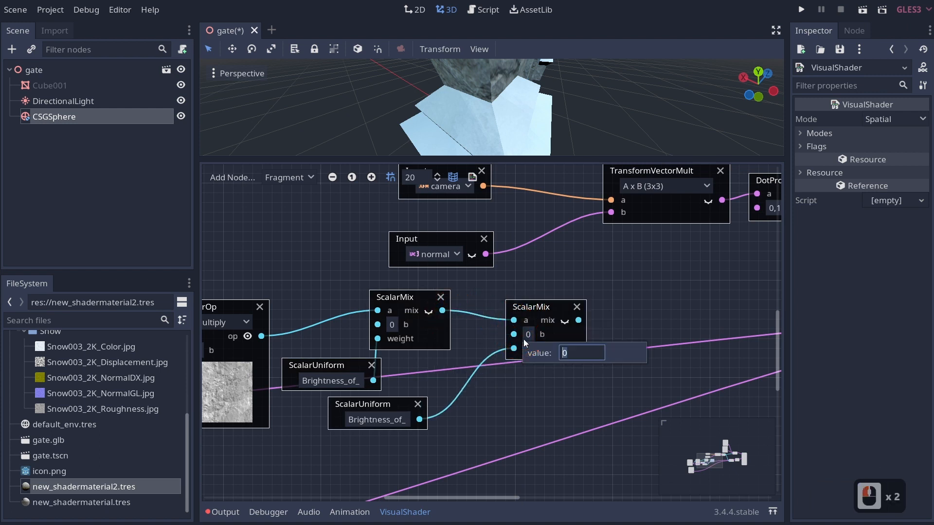
{"action": "type", "text": ".5"}
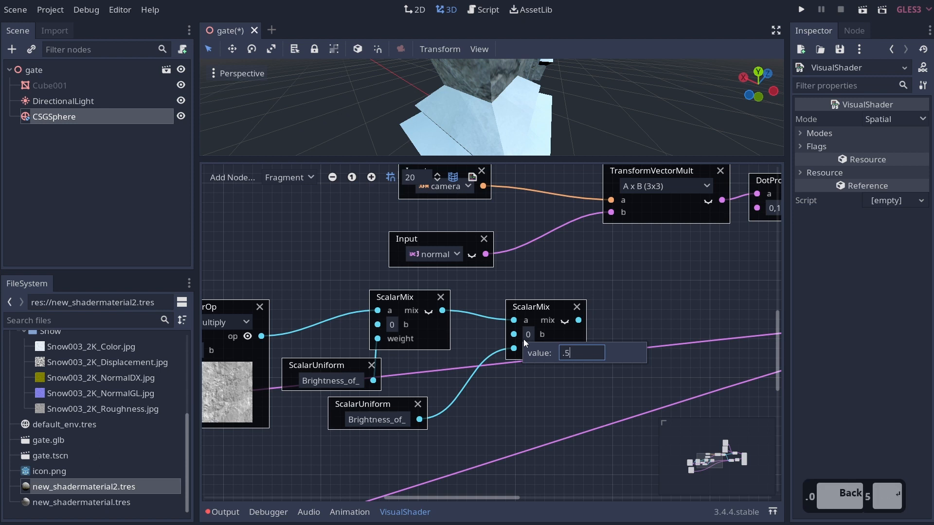
{"action": "key", "text": "Return"}
{"action": "double_click", "coordinate": [348, 419]}
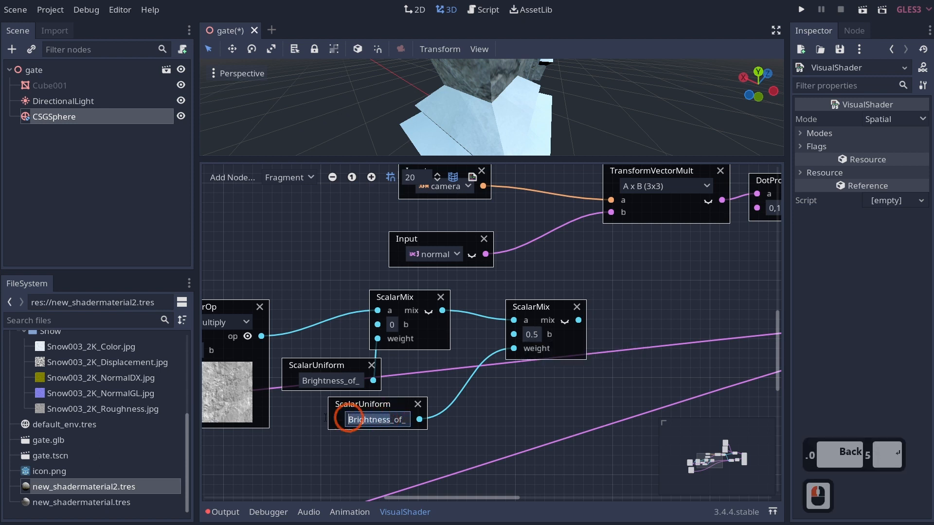
{"action": "type", "text": "Contrast_of_n"}
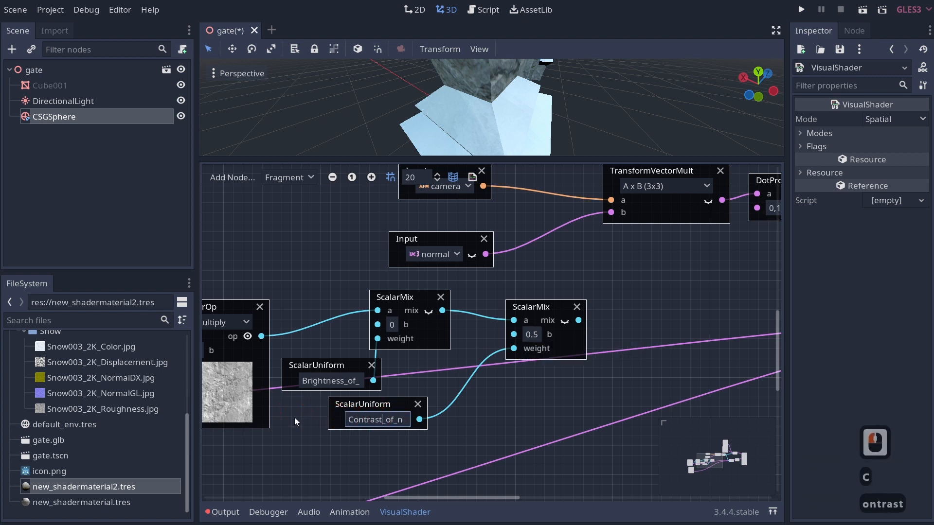
Tidy the contrast nodes by shifting the ScalarUniform closer to its mix and raising the second ScalarMix slightly
{"action": "left_click_drag", "start_coordinate": [381, 405], "coordinate": [447, 394]}
{"action": "middle_click_drag", "start_coordinate": [509, 389], "coordinate": [385, 429]}
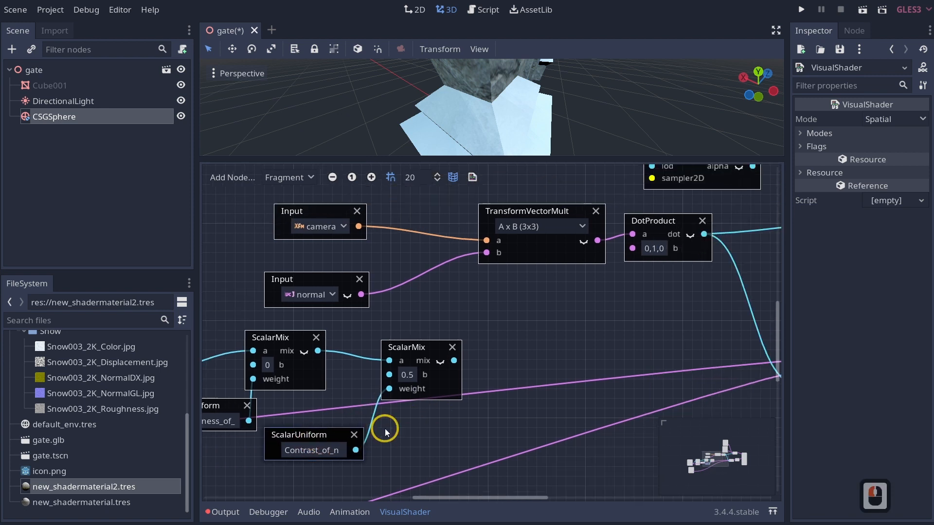
{"action": "left_click_drag", "start_coordinate": [436, 351], "coordinate": [437, 331]}
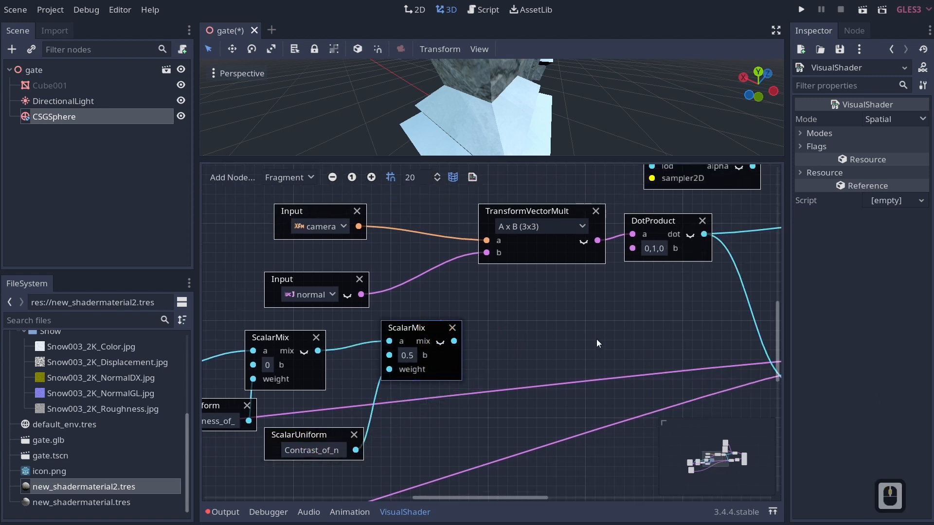
Add a scalar Multiply node and place it just below the DotProduct node
{"action": "middle_click_drag", "start_coordinate": [597, 343], "coordinate": [499, 344]}
{"action": "right_click", "coordinate": [486, 319]}
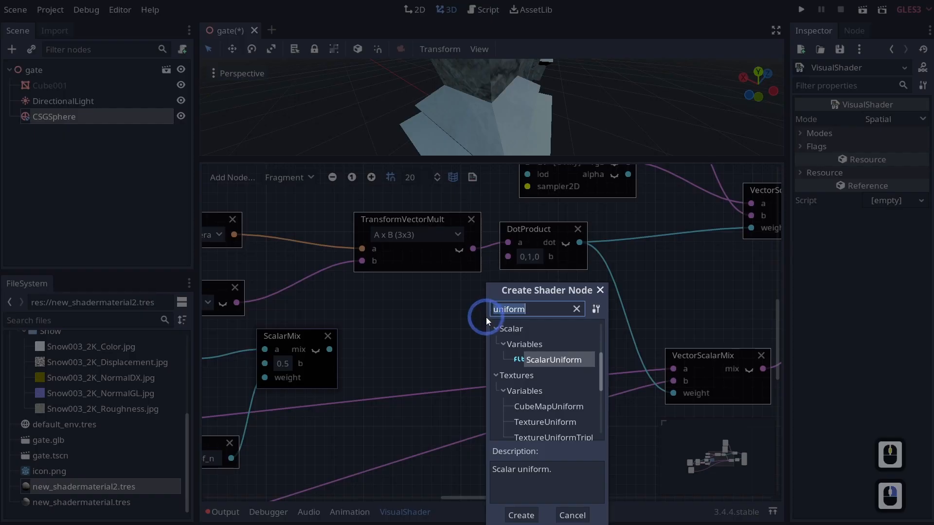
{"action": "type", "text": "mult"}
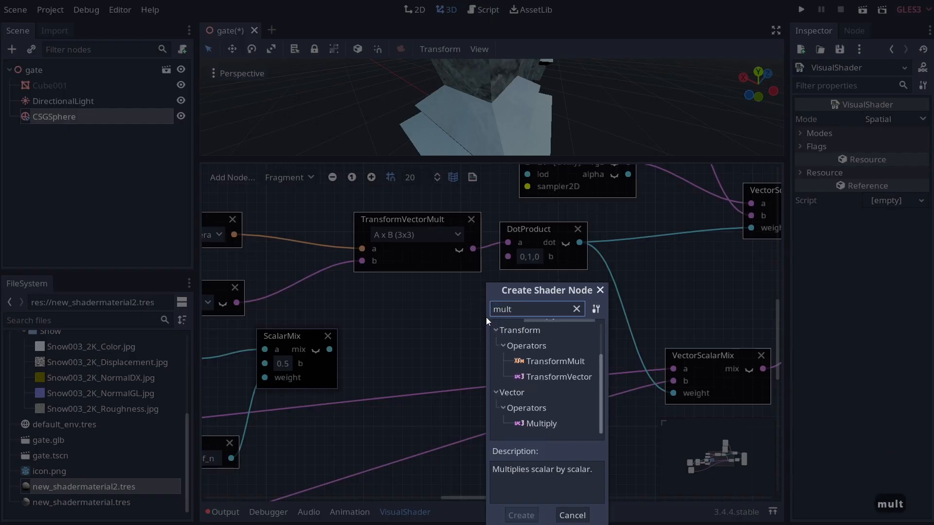
{"action": "scroll", "coordinate": [539, 394], "scroll_direction": "up", "scroll_amount": 3}
{"action": "left_click", "coordinate": [547, 360]}
{"action": "double_click", "coordinate": [547, 360]}
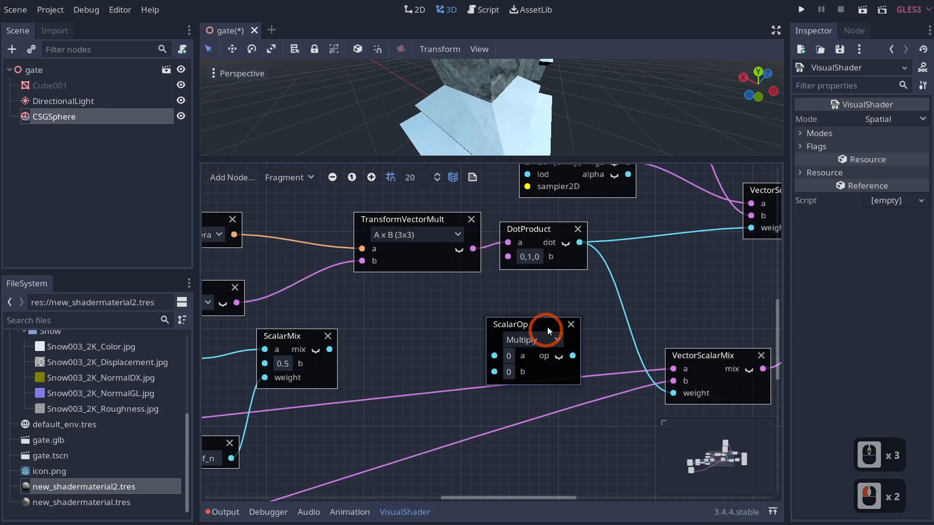
{"action": "left_click_drag", "start_coordinate": [547, 327], "coordinate": [570, 310]}
Multiply the DotProduct output by the second ScalarMix output, feed the result into the normal VectorScalarMix weight, and save the scene
{"action": "left_click_drag", "start_coordinate": [580, 243], "coordinate": [517, 338]}
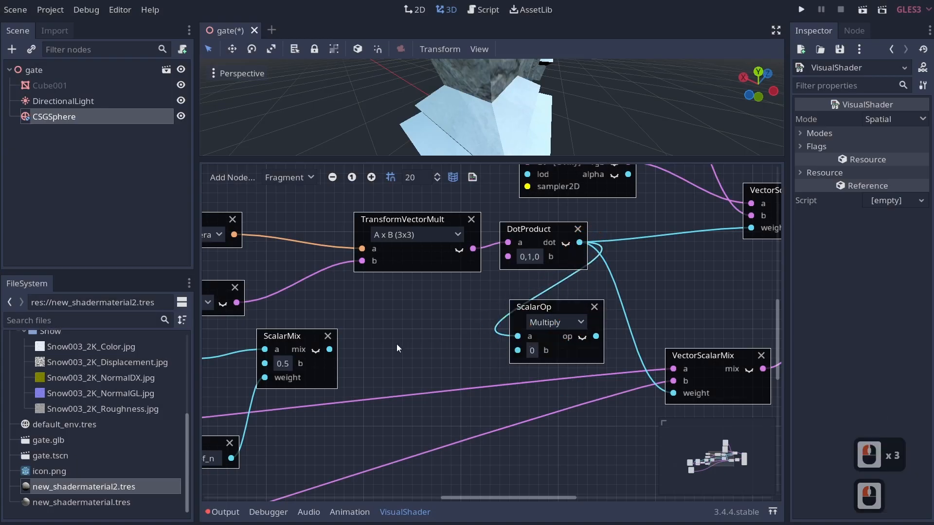
{"action": "left_click_drag", "start_coordinate": [425, 359], "coordinate": [517, 350]}
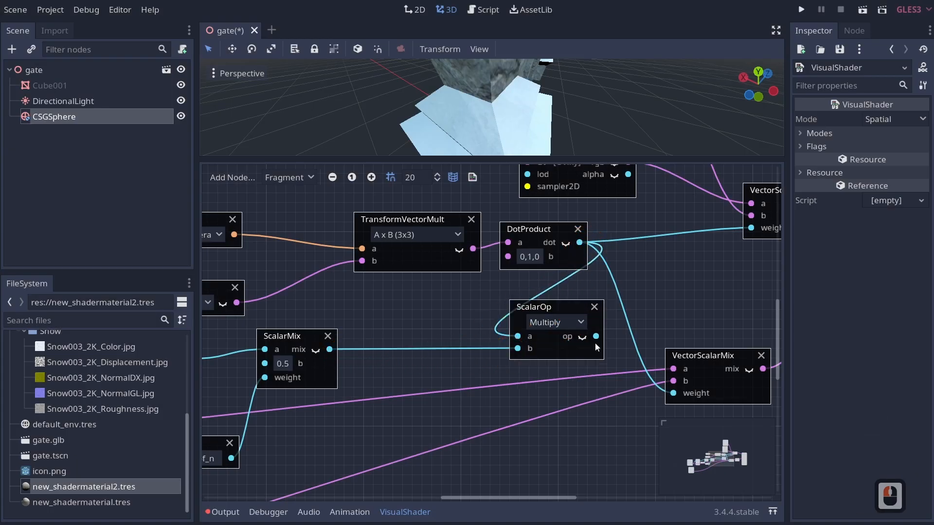
{"action": "middle_click_drag", "start_coordinate": [594, 342], "coordinate": [509, 332]}
{"action": "left_click_drag", "start_coordinate": [577, 387], "coordinate": [587, 384]}
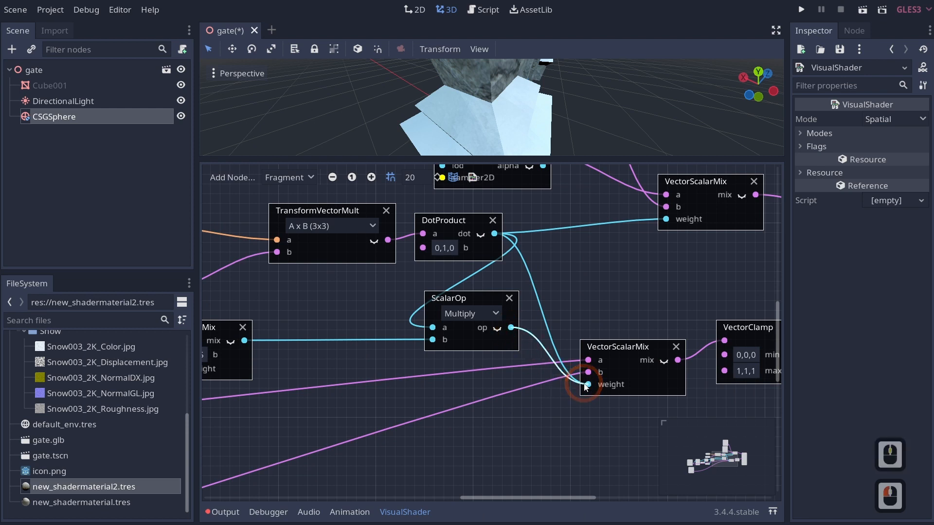
{"action": "key", "text": "ctrl+s"}
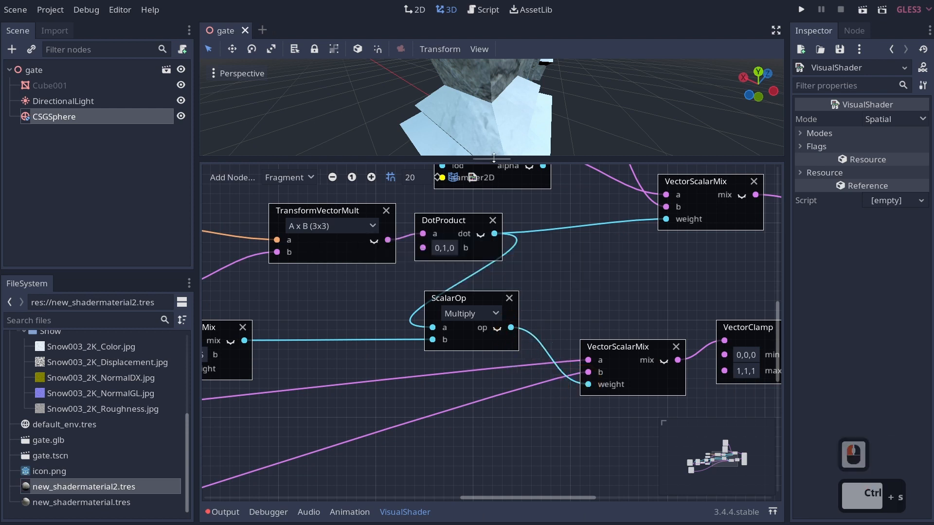
Enlarge the 3D viewport and examine the snow and rock blending on the pillar's base up close from several angles
{"action": "left_click_drag", "start_coordinate": [494, 158], "coordinate": [504, 312]}
{"action": "scroll", "coordinate": [467, 262], "scroll_direction": "down", "scroll_amount": 5}
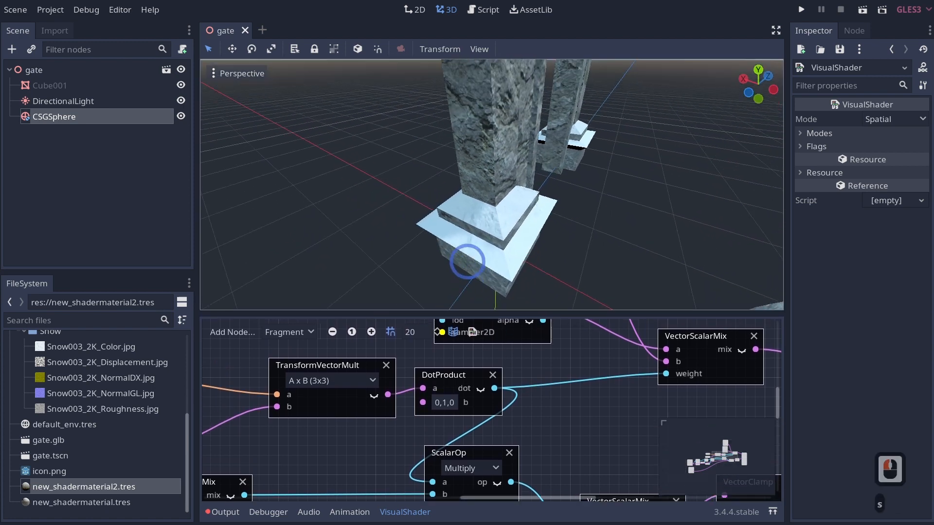
{"action": "key", "text": "d"}
{"action": "key", "text": "q"}
{"action": "right_click_drag", "start_coordinate": [467, 261], "coordinate": [438, 268]}
{"action": "key", "text": "w"}
{"action": "key", "text": "w"}
{"action": "key", "text": "a"}
{"action": "key", "text": "d"}
{"action": "key", "text": "a"}
{"action": "key", "text": "d"}
{"action": "key", "text": "e"}
{"action": "key", "text": "w"}
{"action": "key", "text": "w"}
{"action": "key", "text": "s"}
{"action": "key", "text": "q"}
{"action": "key", "text": "a"}
{"action": "right_click_drag", "start_coordinate": [590, 159], "coordinate": [598, 159]}
{"action": "key", "text": "w"}
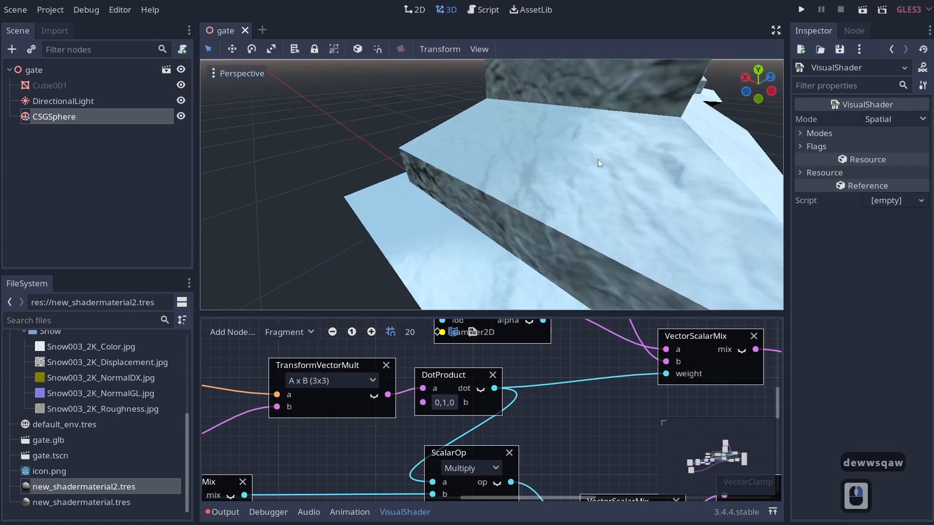
{"action": "key", "text": "d"}
{"action": "right_click_drag", "start_coordinate": [538, 167], "coordinate": [467, 263]}
{"action": "key", "text": "a"}
{"action": "key", "text": "s"}
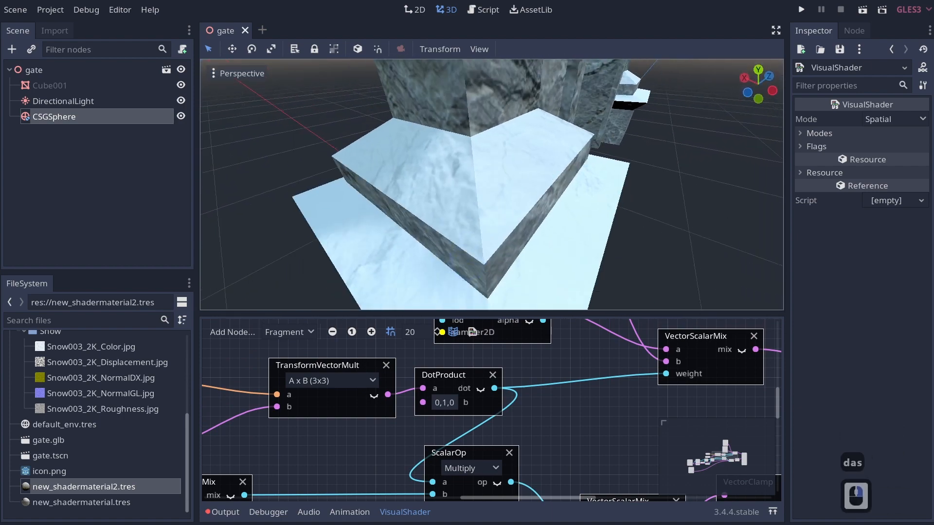
Expand the shader parameters of new_shadermaterial2 and adjust the normal mix brightness to -1.102 and contrast to 0.756
{"action": "left_click", "coordinate": [893, 48]}
{"action": "left_click", "coordinate": [859, 237]}
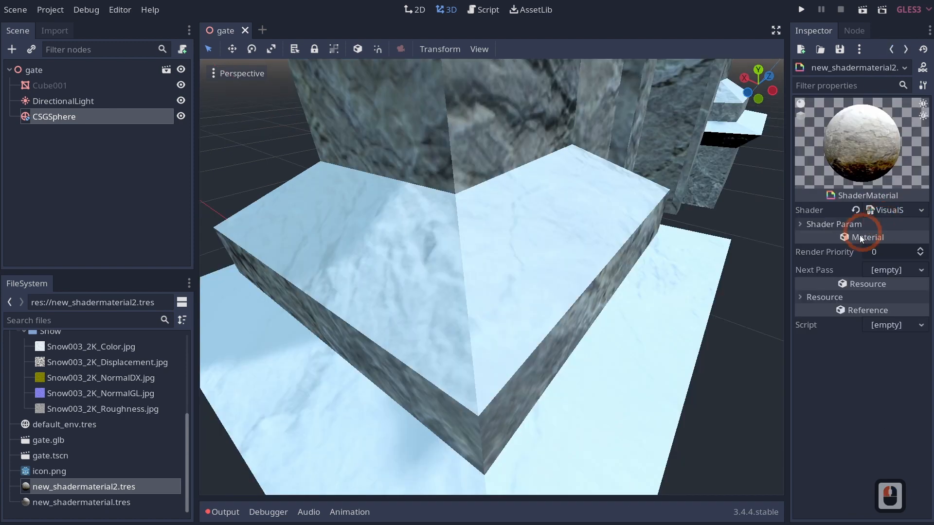
{"action": "left_click", "coordinate": [821, 226]}
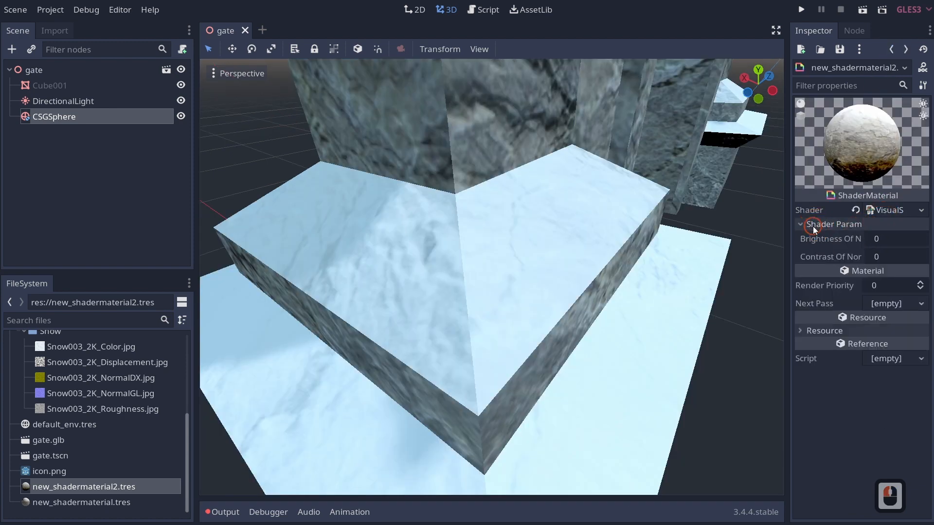
{"action": "left_click", "coordinate": [818, 282]}
{"action": "mouse_move", "coordinate": [879, 238]}
{"action": "left_mouse_down"}
{"action": "mouse_move", "coordinate": [909, 238]}
{"action": "mouse_move", "coordinate": [875, 239]}
{"action": "mouse_move", "coordinate": [884, 253]}
{"action": "mouse_move", "coordinate": [875, 254]}
{"action": "mouse_move", "coordinate": [926, 254]}
{"action": "mouse_move", "coordinate": [874, 239]}
{"action": "mouse_move", "coordinate": [896, 240]}
{"action": "left_mouse_up"}
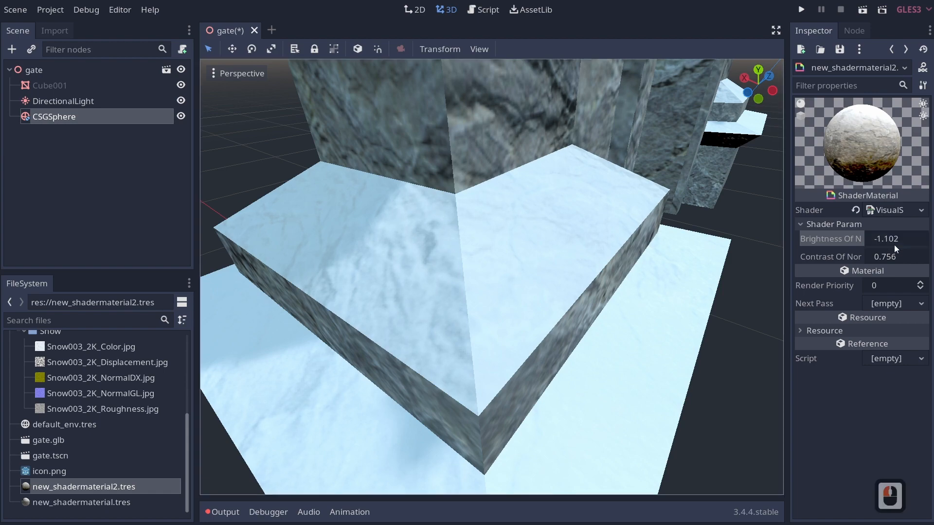
Adjust the normal mix brightness to 0.091 and the contrast to 2.293 while viewing the pillar's base
{"action": "key", "text": "s"}
{"action": "right_click_drag", "start_coordinate": [391, 241], "coordinate": [464, 255]}
{"action": "key", "text": "w"}
{"action": "key", "text": "s"}
{"action": "key", "text": "q"}
{"action": "key", "text": "w"}
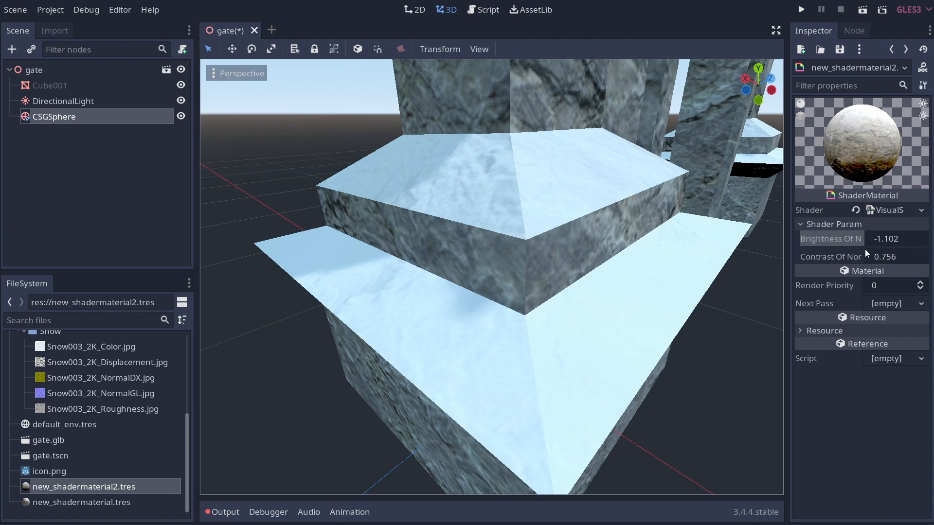
{"action": "left_click_drag", "start_coordinate": [870, 238], "coordinate": [868, 239]}
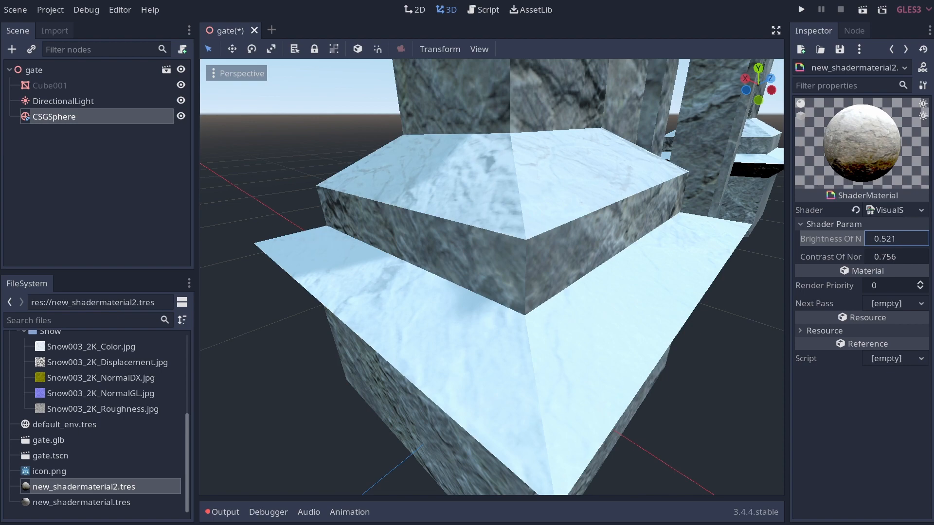
{"action": "left_click_drag", "start_coordinate": [884, 239], "coordinate": [487, 262]}
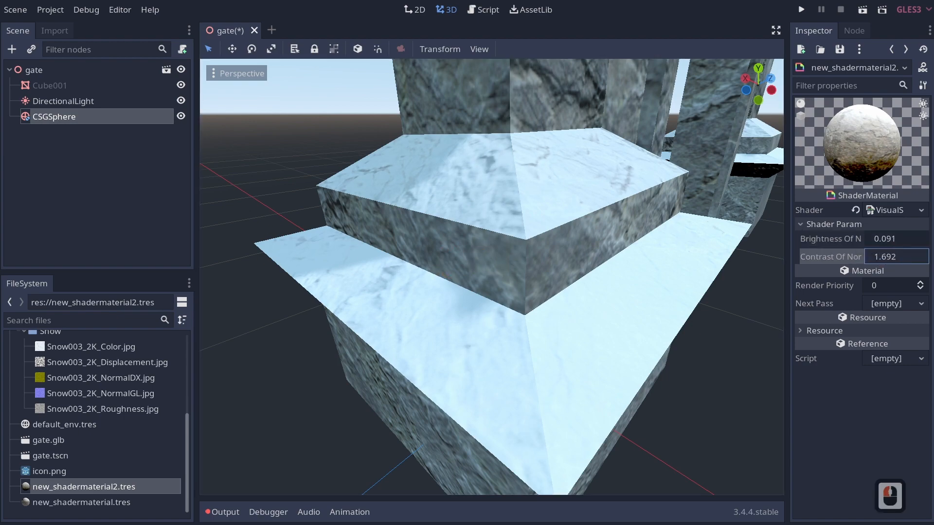
{"action": "left_click_drag", "start_coordinate": [883, 257], "coordinate": [898, 257]}
Examine the snow blending on the pillar's base from farther away
{"action": "key", "text": "s"}
{"action": "right_click_drag", "start_coordinate": [467, 261], "coordinate": [467, 262]}
{"action": "key", "text": "e"}
{"action": "key", "text": "w"}
{"action": "key", "text": "a"}
{"action": "key", "text": "s"}
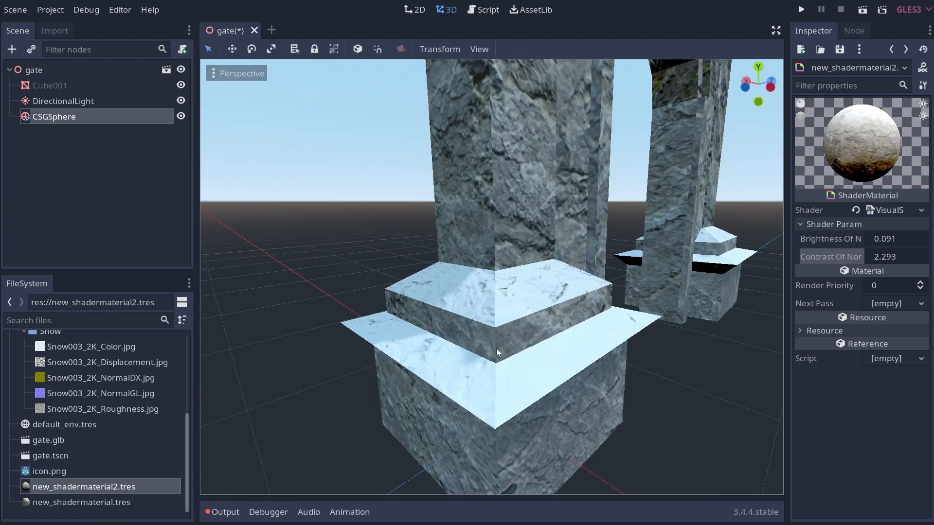
{"action": "right_click_drag", "start_coordinate": [486, 343], "coordinate": [468, 300]}
Reopen the visual shader graph in a taller area, raise the previewed Multiply node, and shift its normal map Texture node farther left
{"action": "left_click", "coordinate": [884, 209]}
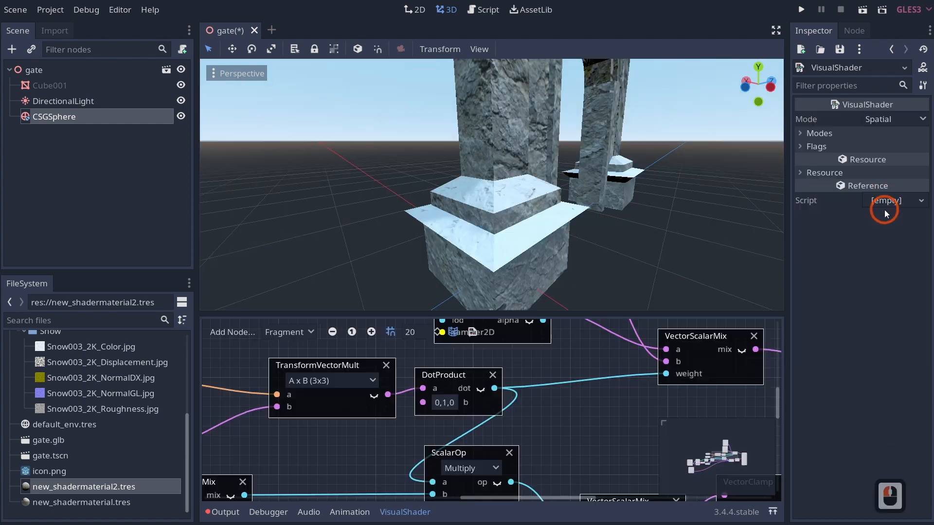
{"action": "left_click_drag", "start_coordinate": [493, 314], "coordinate": [495, 142]}
{"action": "scroll", "coordinate": [582, 376], "scroll_direction": "down", "scroll_amount": 2, "text": "ctrl"}
{"action": "scroll", "coordinate": [582, 376], "scroll_direction": "down", "scroll_amount": 2, "text": "ctrl"}
{"action": "middle_click_drag", "start_coordinate": [557, 384], "coordinate": [651, 305]}
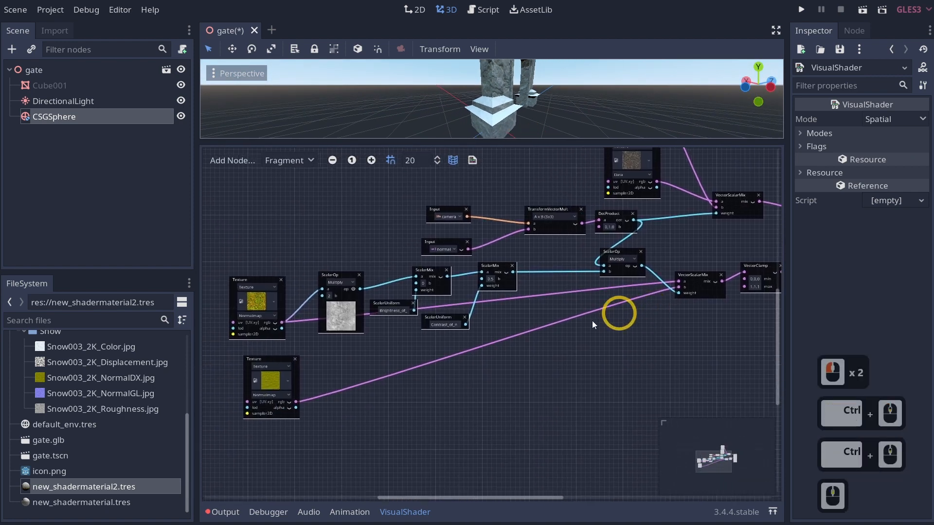
{"action": "left_click_drag", "start_coordinate": [343, 274], "coordinate": [320, 226]}
{"action": "left_click_drag", "start_coordinate": [264, 281], "coordinate": [226, 276]}
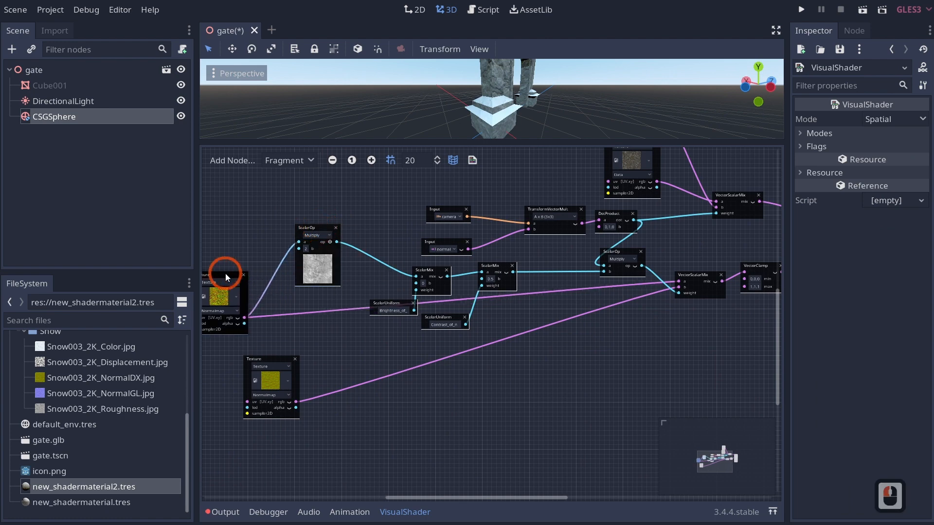
Move the normal map VectorScalarMix and both normal map Texture nodes down, clear of the mask nodes
{"action": "left_click", "coordinate": [638, 300]}
{"action": "left_click_drag", "start_coordinate": [688, 279], "coordinate": [671, 417]}
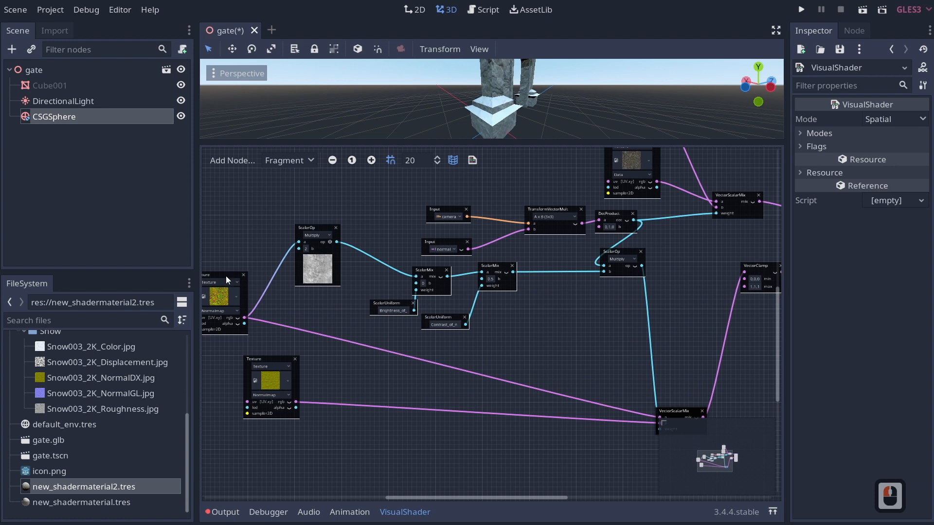
{"action": "left_click_drag", "start_coordinate": [226, 276], "coordinate": [191, 403]}
{"action": "left_click", "coordinate": [252, 448]}
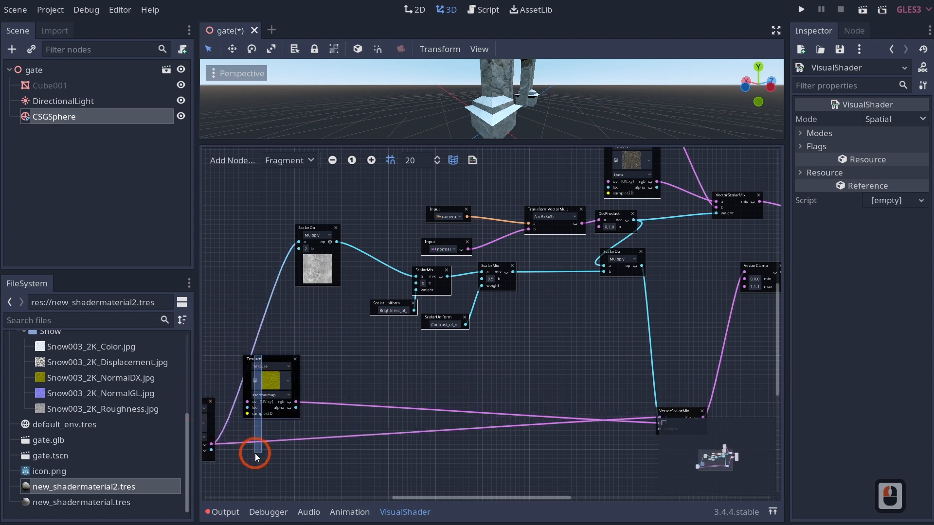
{"action": "left_click", "coordinate": [269, 359]}
{"action": "left_click_drag", "start_coordinate": [267, 359], "coordinate": [254, 479]}
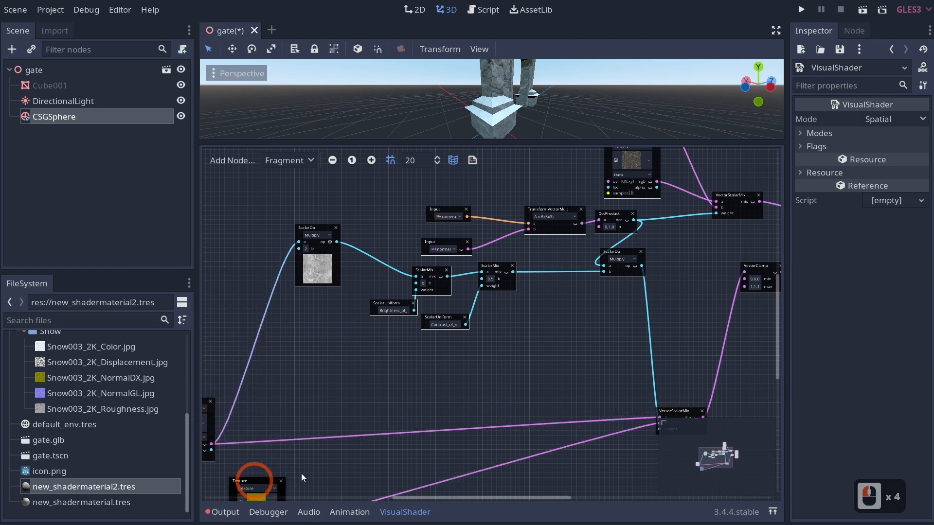
Shift the lower VectorScalarMix node slightly and add a Texture node in the empty area beneath the brightness and contrast uniforms
{"action": "middle_click_drag", "start_coordinate": [422, 441], "coordinate": [475, 351]}
{"action": "middle_click_drag", "start_coordinate": [535, 290], "coordinate": [450, 314]}
{"action": "left_click_drag", "start_coordinate": [663, 358], "coordinate": [672, 372]}
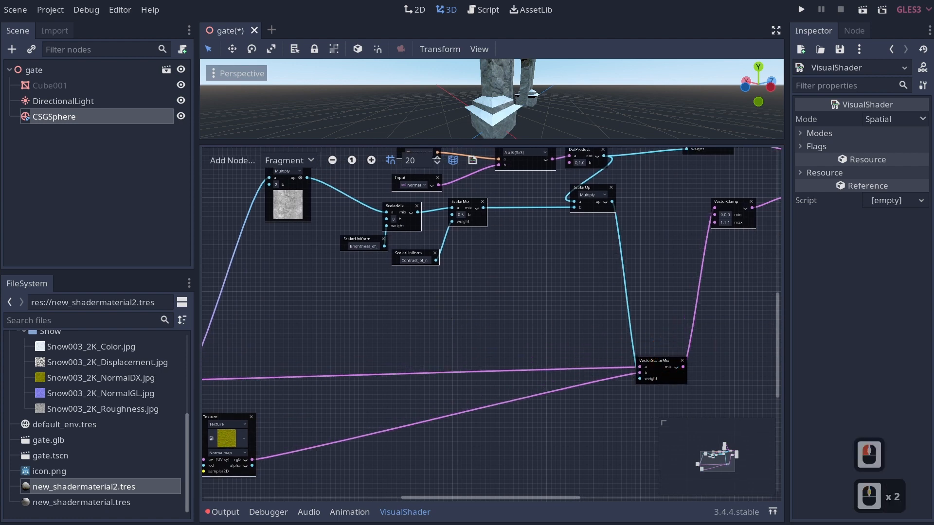
{"action": "right_click", "coordinate": [441, 297]}
{"action": "type", "text": "te"}
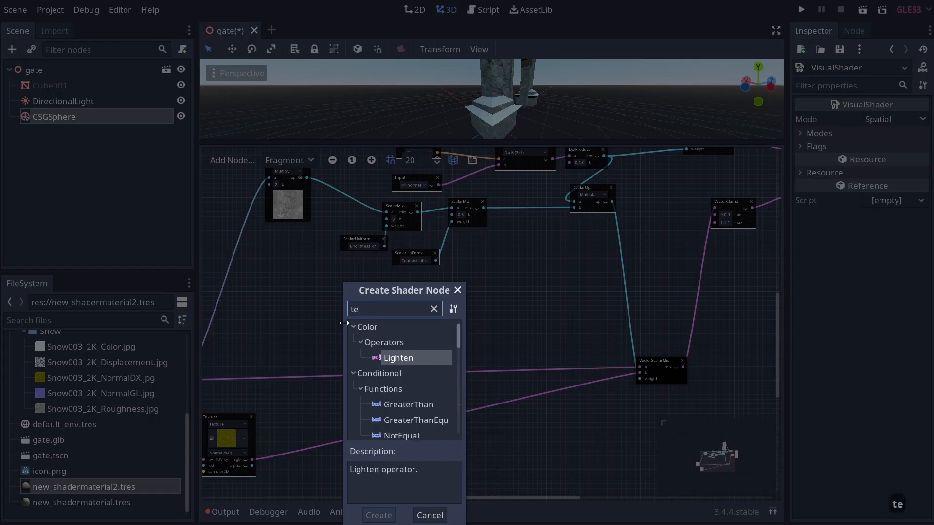
{"action": "type", "text": "xture"}
{"action": "key", "text": "Down"}
{"action": "key", "text": "Down"}
{"action": "key", "text": "Down"}
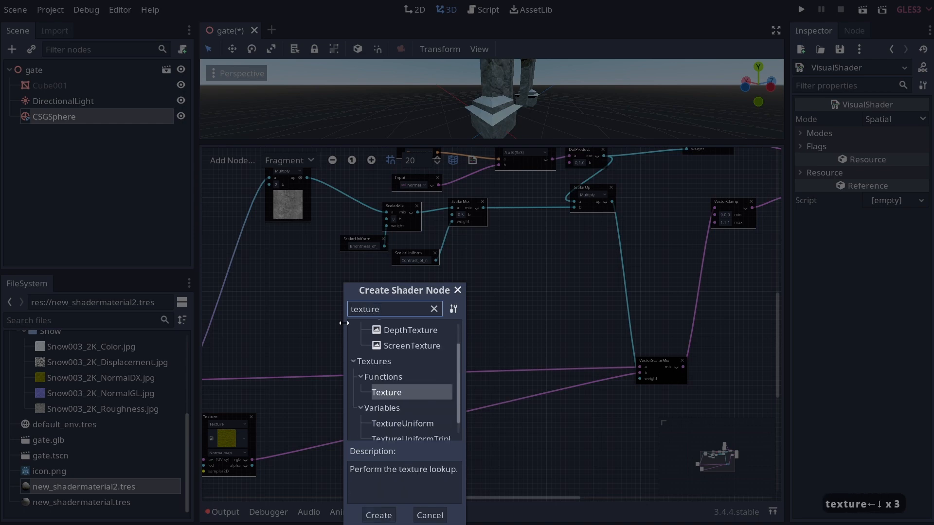
{"action": "key", "text": "Up"}
{"action": "key", "text": "Return"}
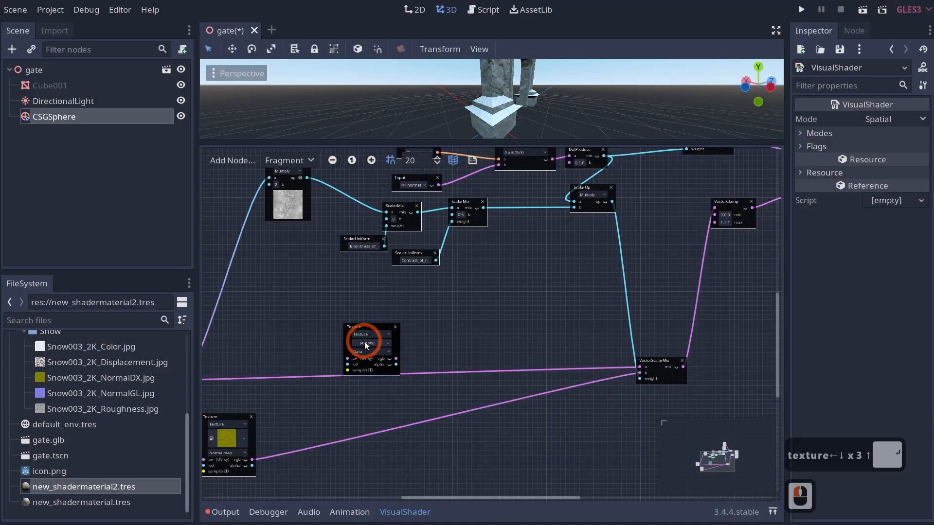
Assign a new NoiseTexture to the empty Texture node and reposition the node in the free area
{"action": "scroll", "coordinate": [370, 351], "scroll_direction": "up", "scroll_amount": 2, "text": "shift"}
{"action": "scroll", "coordinate": [372, 351], "scroll_direction": "up", "scroll_amount": 2, "text": "ctrl"}
{"action": "scroll", "coordinate": [601, 351], "scroll_direction": "up", "scroll_amount": 2, "text": "ctrl"}
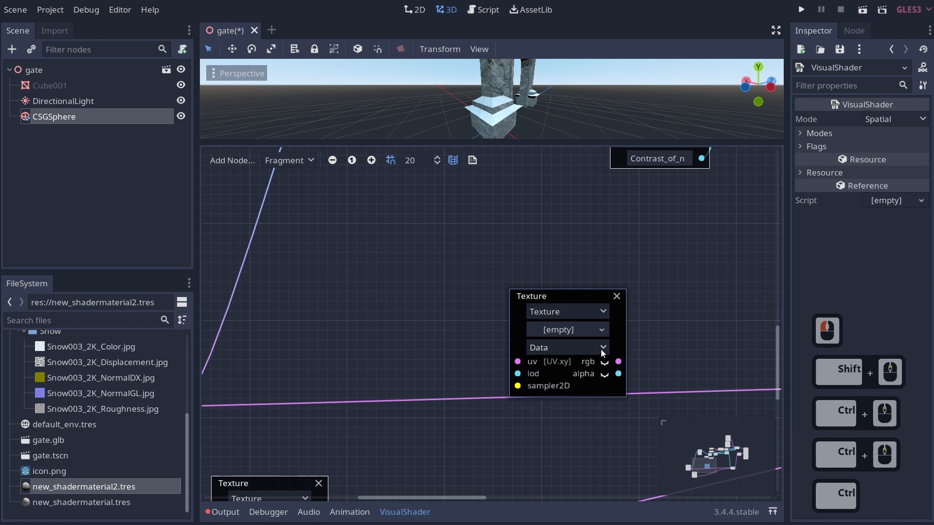
{"action": "left_click", "coordinate": [583, 332]}
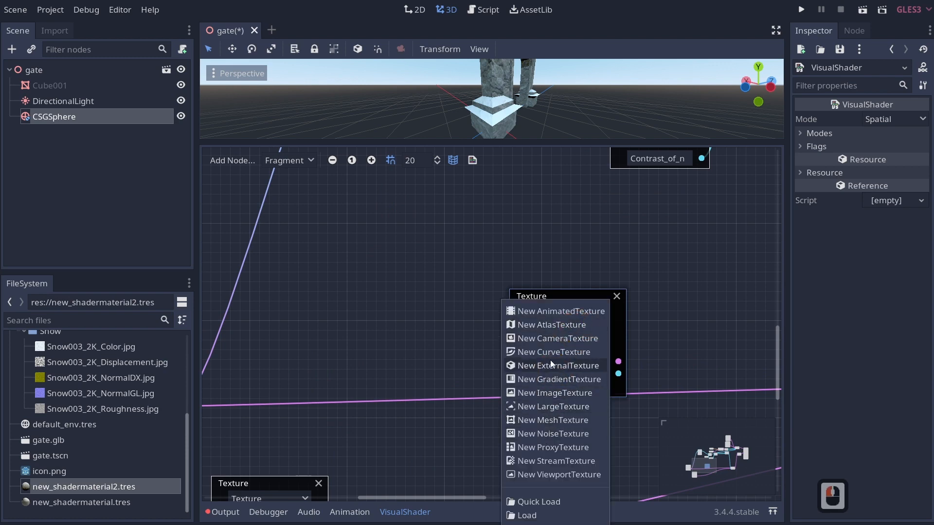
{"action": "left_click", "coordinate": [557, 434]}
{"action": "left_click_drag", "start_coordinate": [564, 298], "coordinate": [539, 262]}
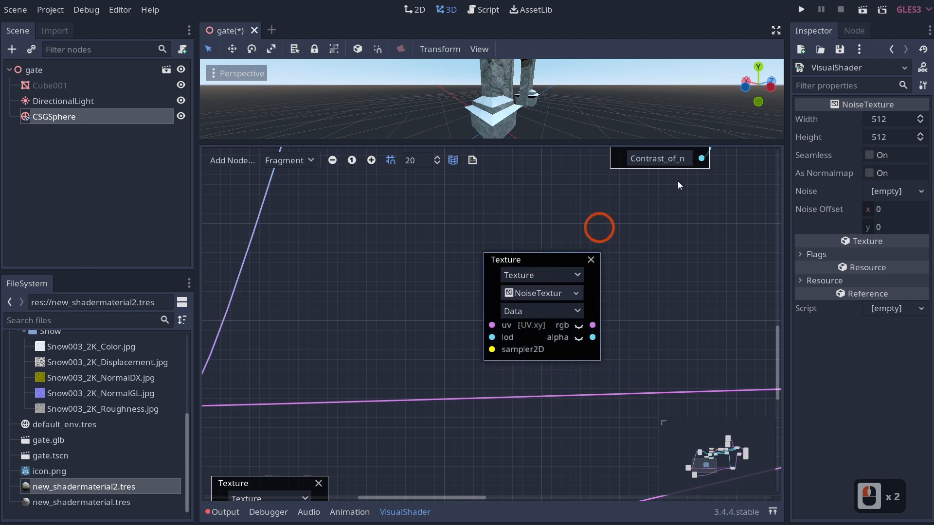
Give the NoiseTexture a new OpenSimplexNoise, shift its node aside, and turn on Seamless
{"action": "left_click", "coordinate": [900, 191]}
{"action": "left_click", "coordinate": [880, 208]}
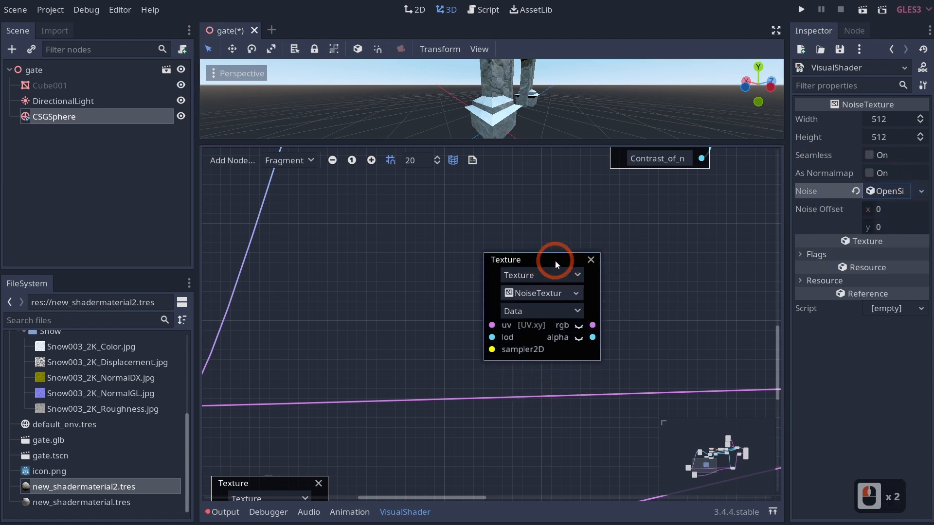
{"action": "left_click_drag", "start_coordinate": [584, 267], "coordinate": [506, 230]}
{"action": "left_click", "coordinate": [869, 155]}
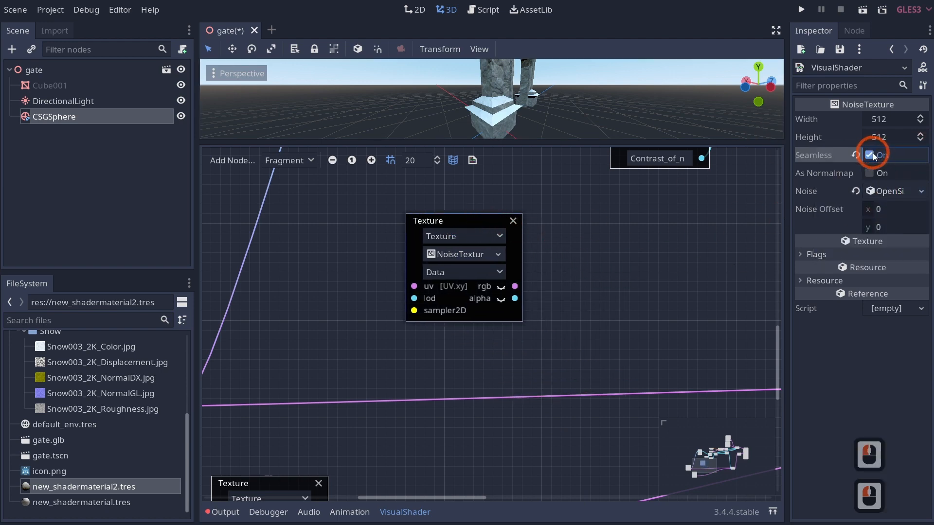
{"action": "left_click", "coordinate": [661, 269]}
Duplicate the two ScalarMix nodes together with their brightness and contrast ScalarUniform nodes
{"action": "middle_click_drag", "start_coordinate": [587, 281], "coordinate": [545, 304]}
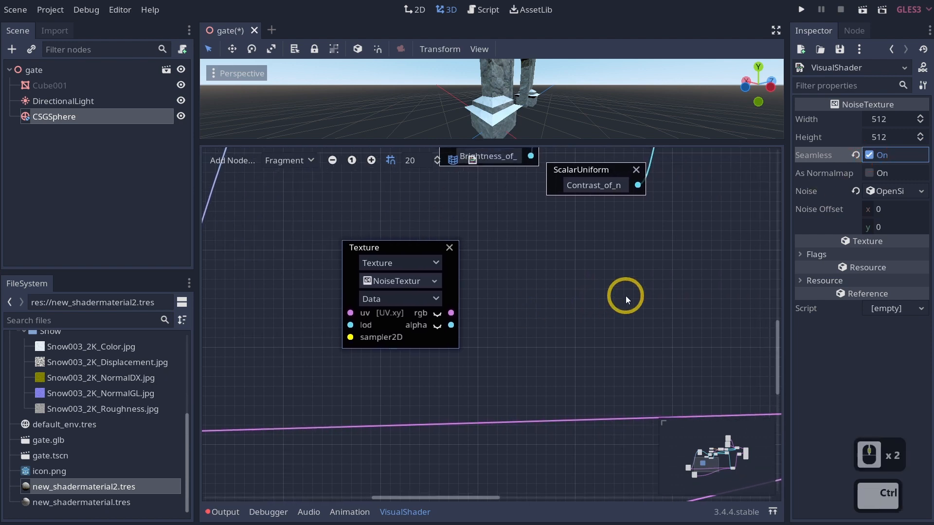
{"action": "scroll", "coordinate": [626, 297], "scroll_direction": "down", "scroll_amount": 2, "text": "ctrl"}
{"action": "middle_click_drag", "start_coordinate": [626, 297], "coordinate": [518, 337]}
{"action": "middle_click_drag", "start_coordinate": [567, 310], "coordinate": [587, 377]}
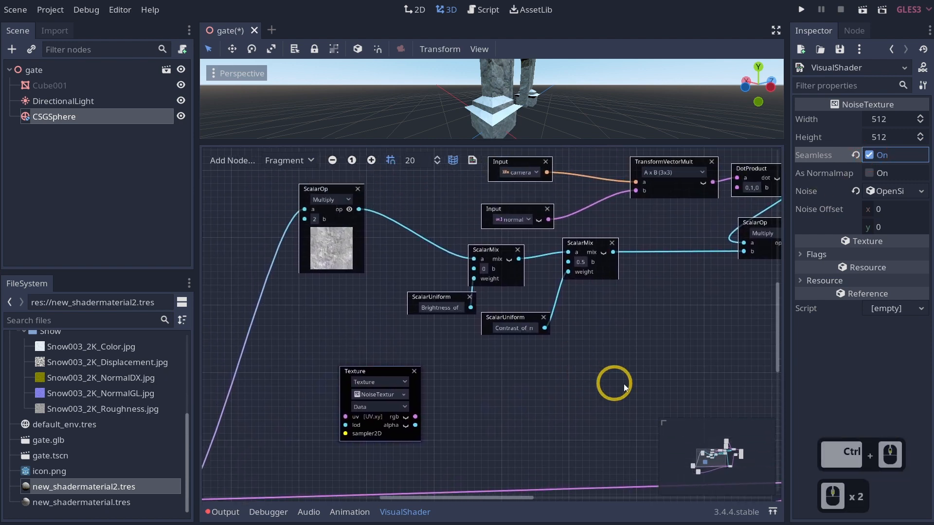
{"action": "left_click_drag", "start_coordinate": [630, 382], "coordinate": [431, 240]}
{"action": "key", "text": "ctrl+c"}
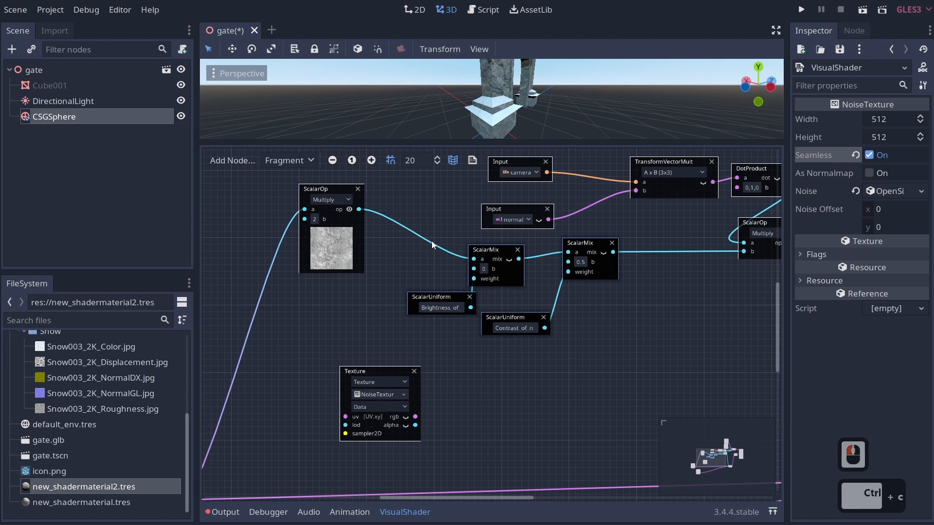
{"action": "key", "text": "ctrl+v"}
Arrange the four copied nodes beside the noise Texture and connect its rgb output to the first copied ScalarMix's a input
{"action": "left_click_drag", "start_coordinate": [550, 220], "coordinate": [611, 396]}
{"action": "left_click", "coordinate": [603, 352]}
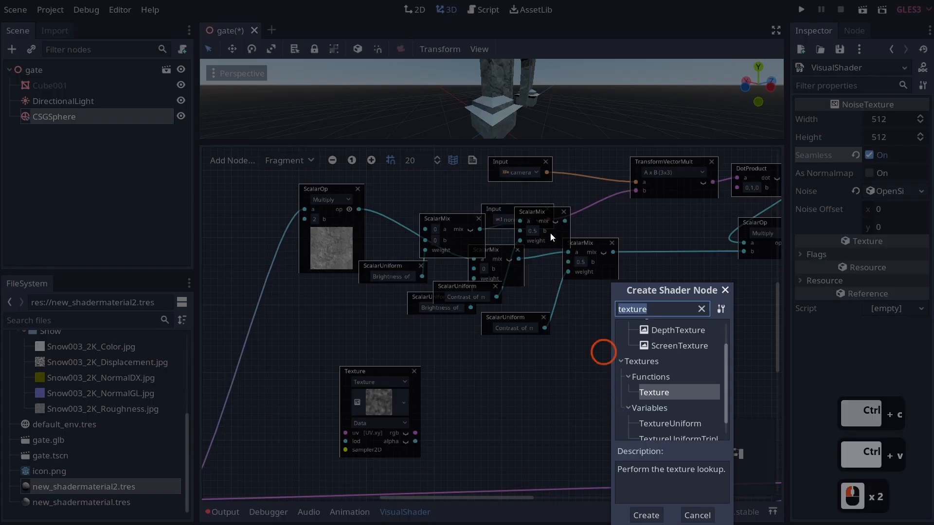
{"action": "left_click", "coordinate": [572, 335]}
{"action": "left_click_drag", "start_coordinate": [548, 220], "coordinate": [621, 424]}
{"action": "left_click", "coordinate": [597, 363]}
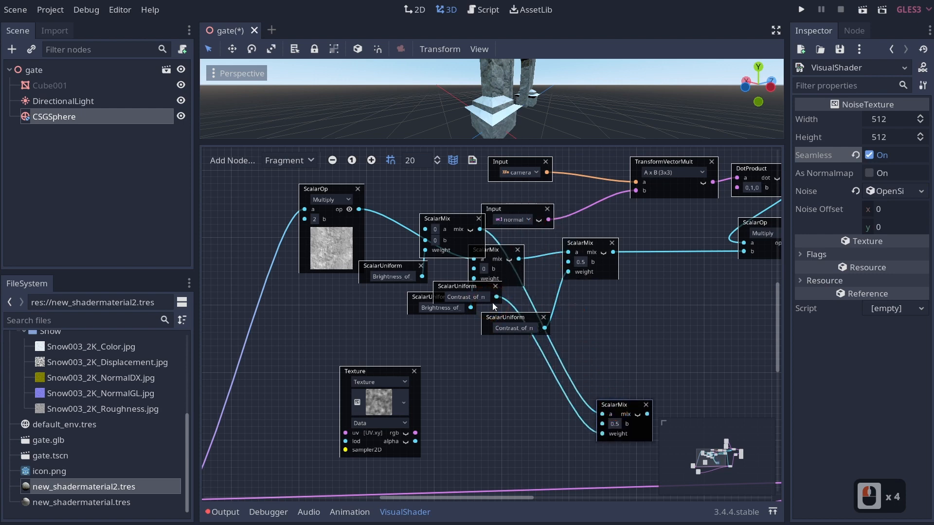
{"action": "left_click_drag", "start_coordinate": [471, 290], "coordinate": [539, 448]}
{"action": "left_click_drag", "start_coordinate": [494, 251], "coordinate": [499, 251]}
{"action": "left_click_drag", "start_coordinate": [452, 220], "coordinate": [522, 372]}
{"action": "left_click_drag", "start_coordinate": [405, 268], "coordinate": [458, 474]}
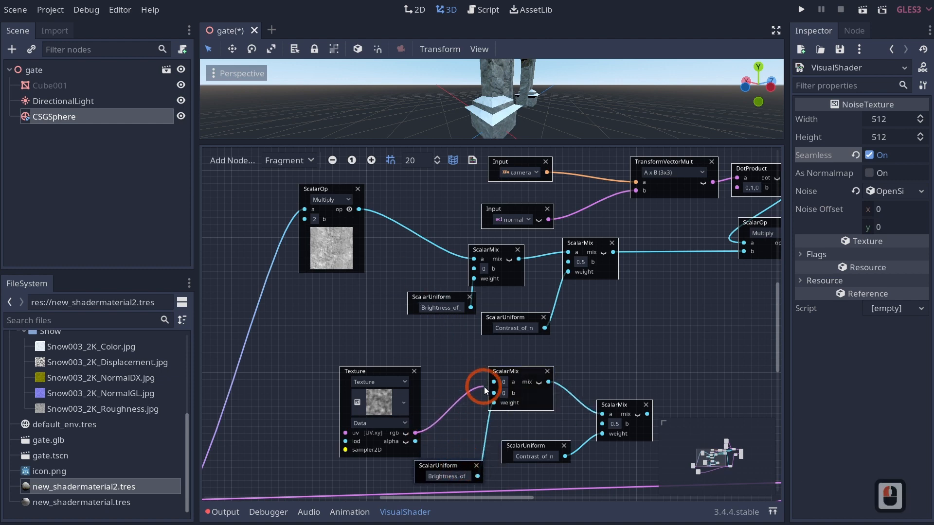
{"action": "left_click_drag", "start_coordinate": [490, 388], "coordinate": [492, 383]}
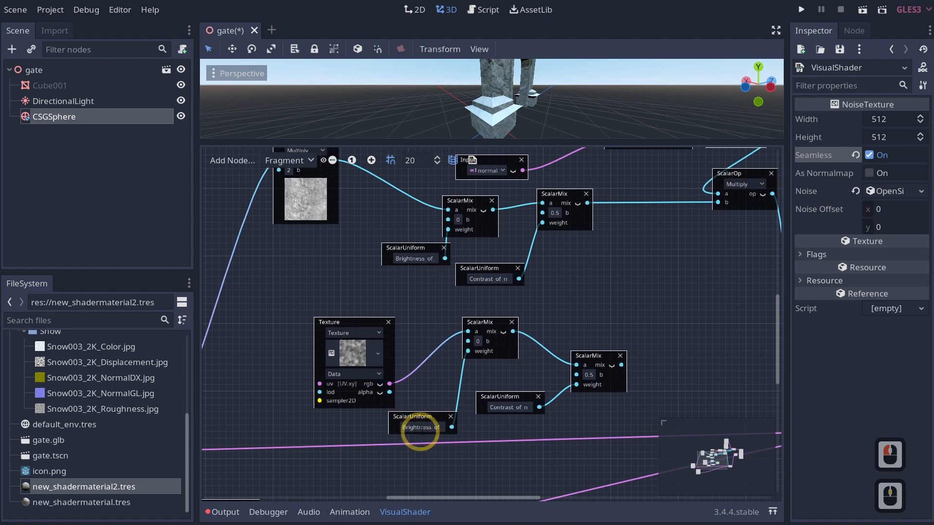
Rename the copied brightness uniform so its name ends in "of_noise"
{"action": "left_click", "coordinate": [521, 427]}
{"action": "key", "text": "Right"}
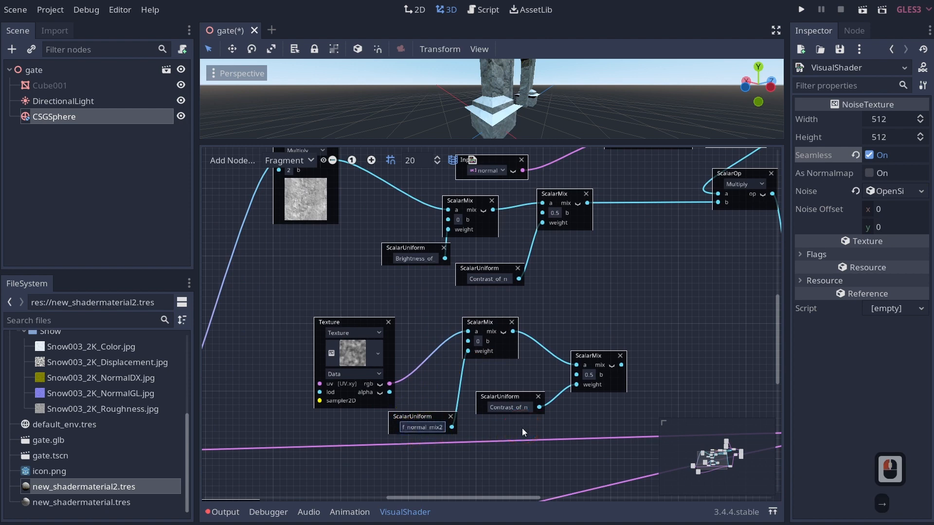
{"action": "left_click", "coordinate": [443, 424]}
{"action": "type", "text": "noise"}
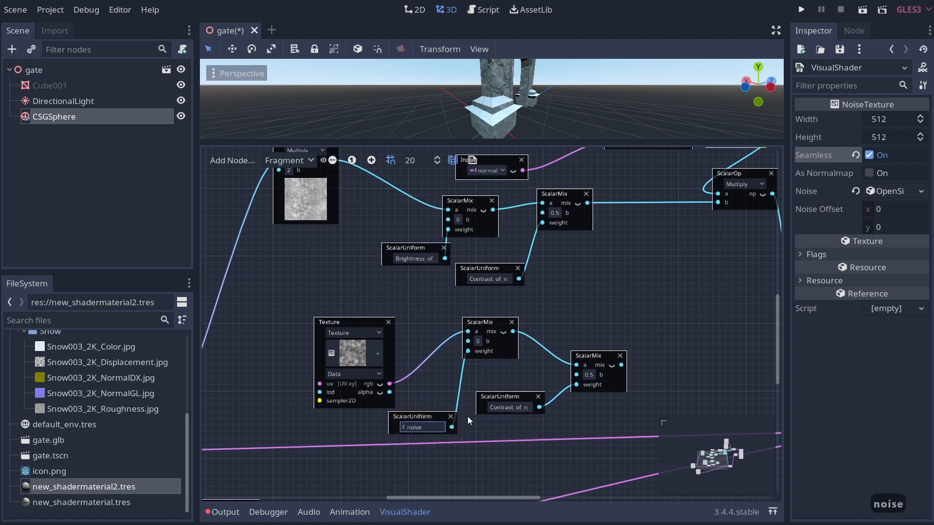
{"action": "key", "text": "Return"}
Rename the copied contrast uniform so its name ends in "of_Noise"
{"action": "left_click", "coordinate": [515, 403]}
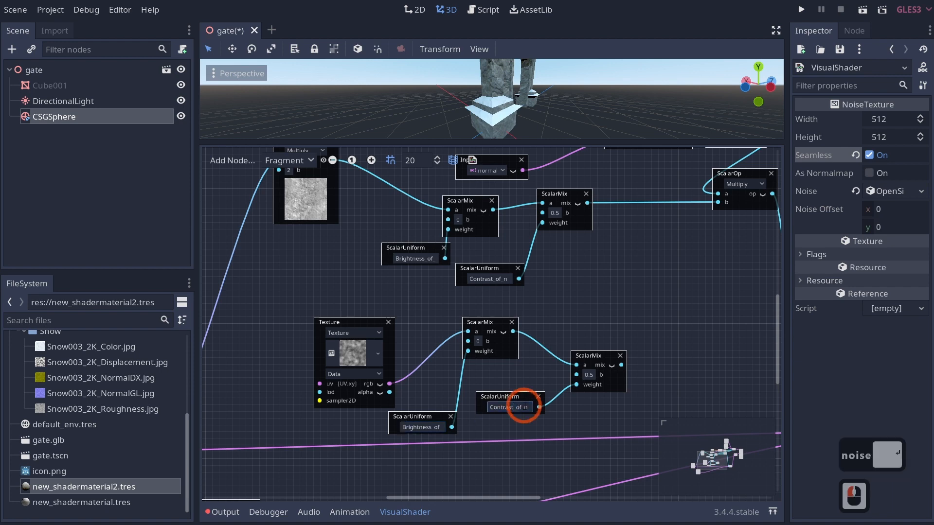
{"action": "left_click_drag", "start_coordinate": [523, 405], "coordinate": [649, 409]}
{"action": "type", "text": "noise"}
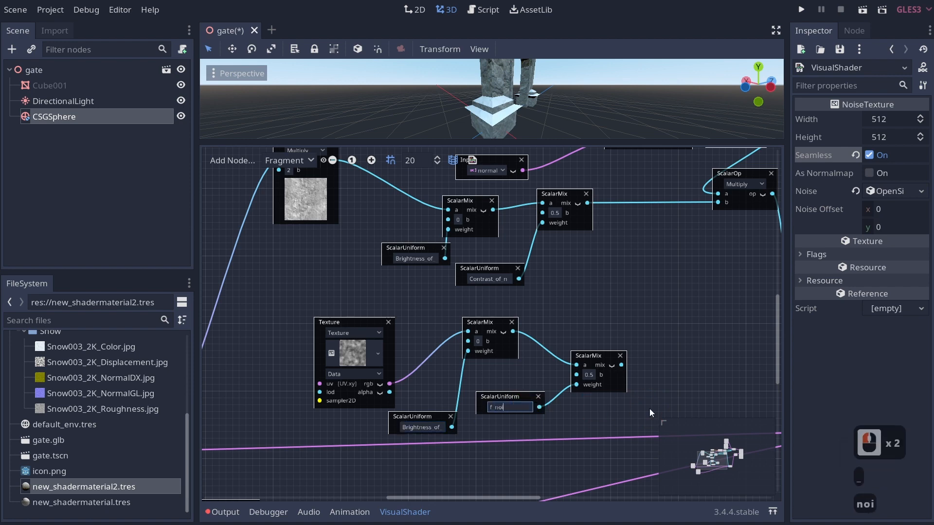
{"action": "key", "text": "Left"}
{"action": "key", "text": "Left"}
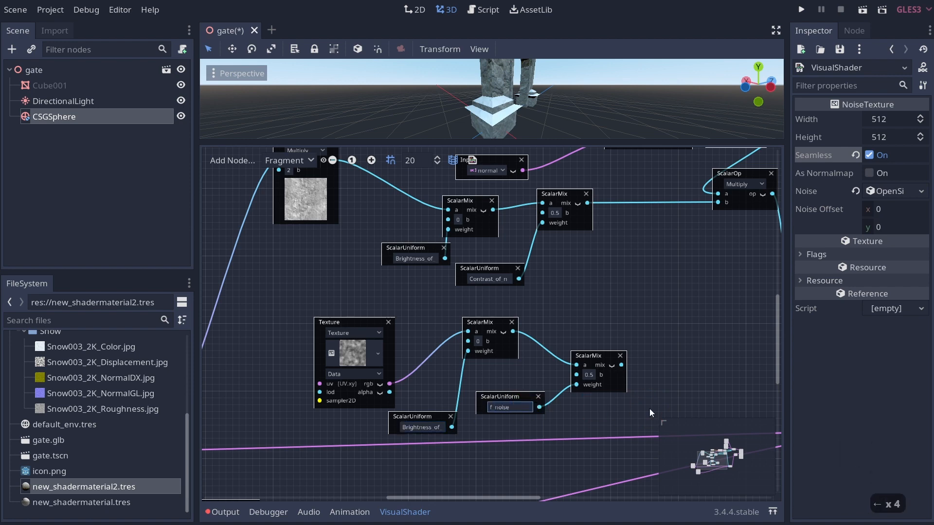
{"action": "key", "text": "BackSpace"}
{"action": "type", "text": "N"}
{"action": "key", "text": "Return"}
{"action": "left_click", "coordinate": [593, 356]}
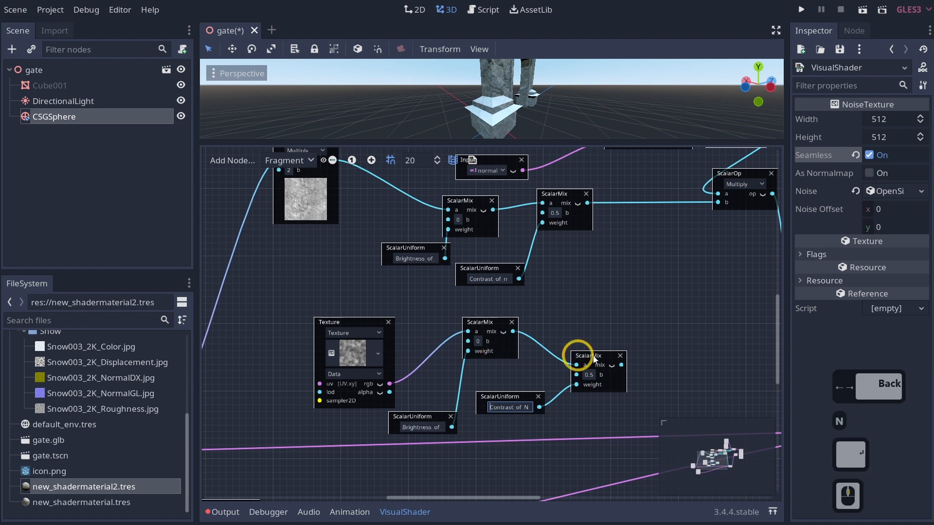
{"action": "middle_click_drag", "start_coordinate": [593, 360], "coordinate": [506, 358]}
{"action": "right_click", "coordinate": [467, 340]}
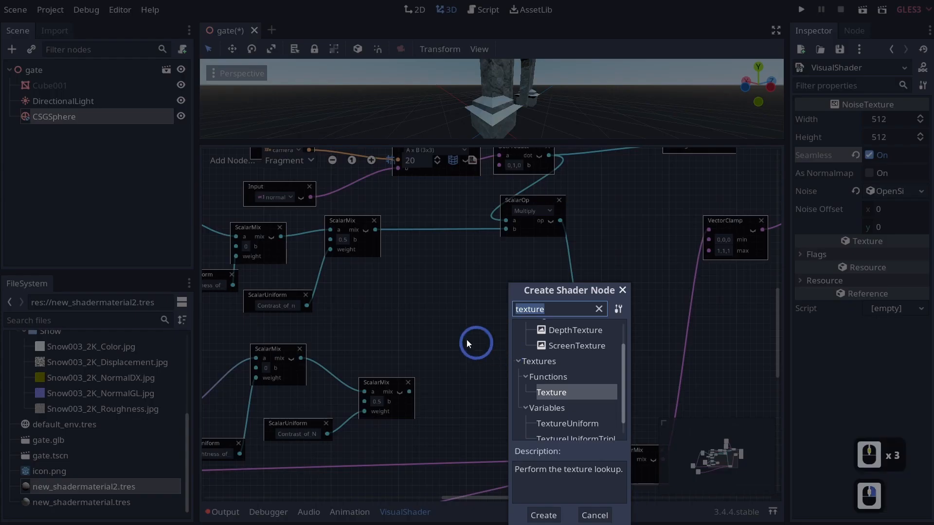
{"action": "left_click", "coordinate": [452, 353]}
{"action": "key", "text": "Delete"}
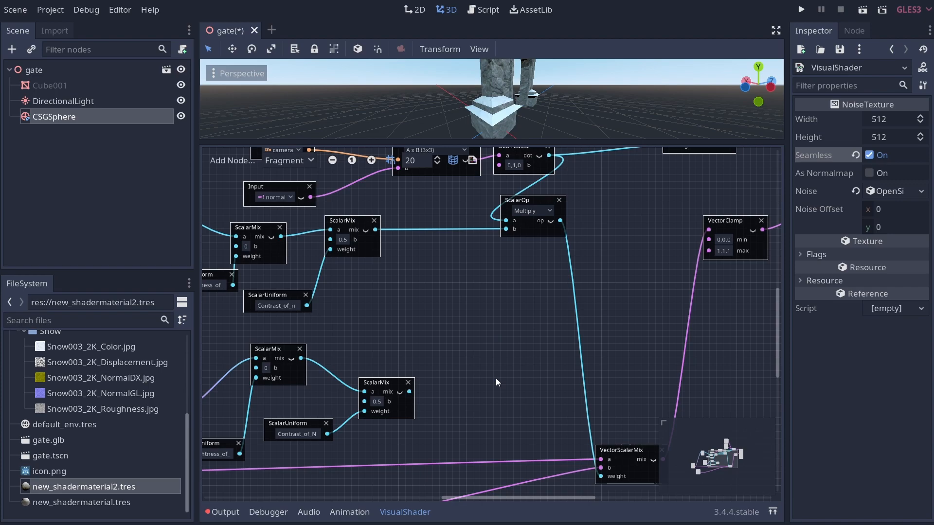
Add a scalar Multiply node combining the existing Multiply output with the noise contrast mix, and connect it to the lower VectorScalarMix's weight
{"action": "right_click", "coordinate": [496, 378]}
{"action": "type", "text": "mul"}
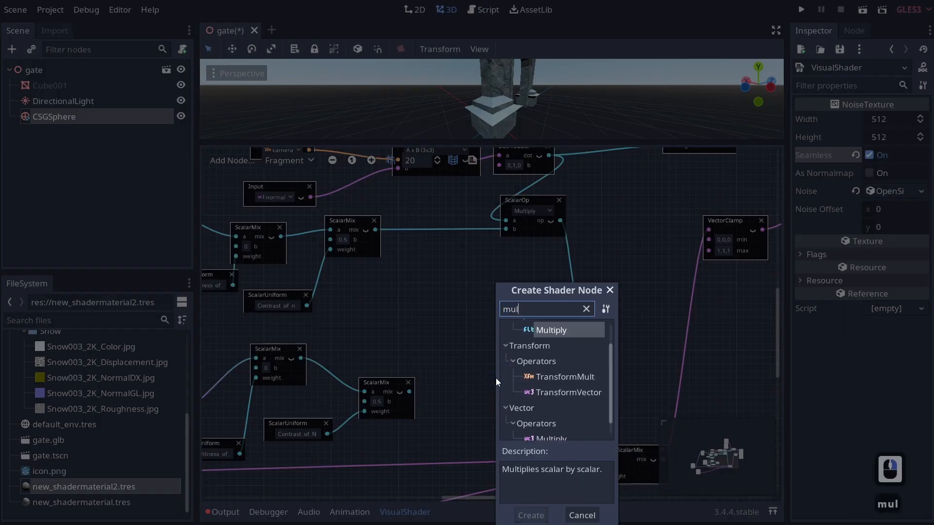
{"action": "key", "text": "Return"}
{"action": "left_click_drag", "start_coordinate": [558, 222], "coordinate": [614, 308]}
{"action": "left_click_drag", "start_coordinate": [498, 410], "coordinate": [501, 412]}
{"action": "middle_click_drag", "start_coordinate": [583, 413], "coordinate": [538, 363]}
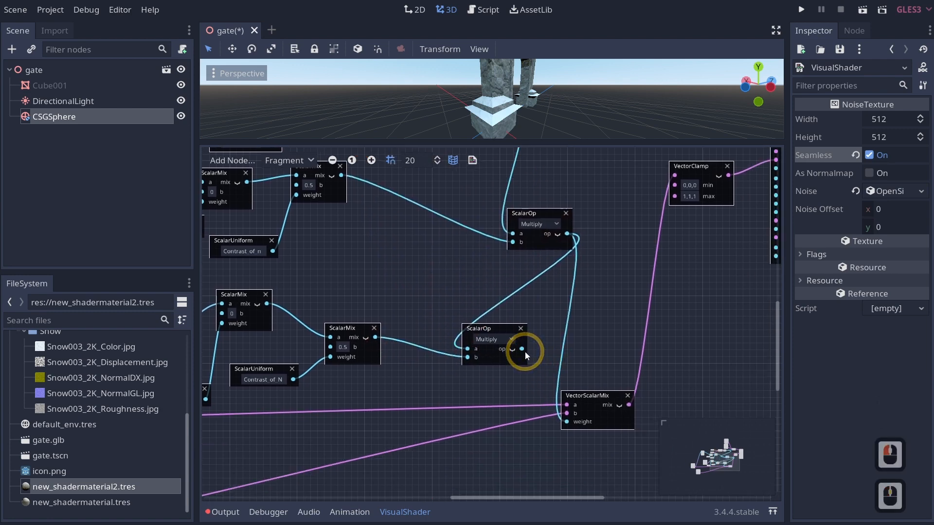
{"action": "left_click_drag", "start_coordinate": [564, 391], "coordinate": [567, 422]}
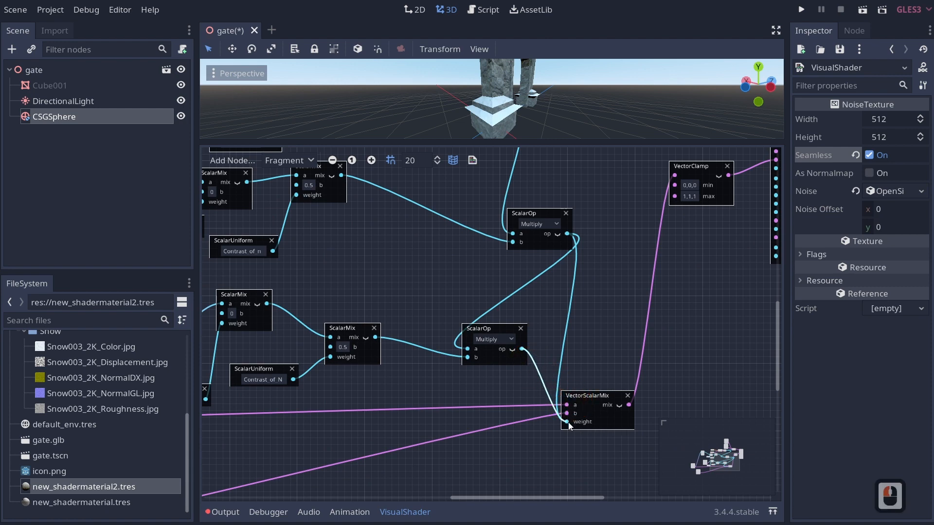
Enlarge the 3D viewport to check the snow on the pillar base up close, and save the scene
{"action": "left_click_drag", "start_coordinate": [493, 142], "coordinate": [493, 299]}
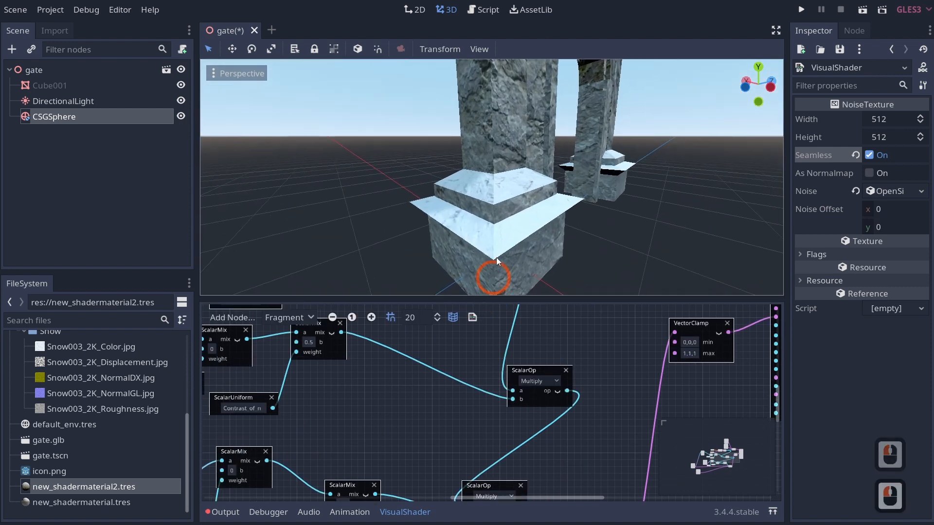
{"action": "key", "text": "w"}
{"action": "mouse_move", "coordinate": [504, 260]}
{"action": "right_mouse_down"}
{"action": "mouse_move", "coordinate": [467, 261]}
{"action": "mouse_move", "coordinate": [504, 260]}
{"action": "right_mouse_up"}
{"action": "key", "text": "s"}
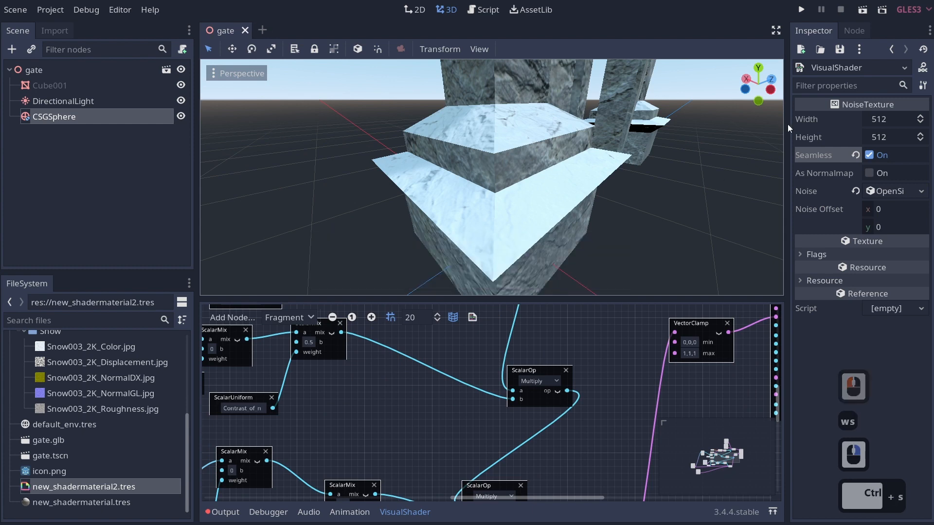
{"action": "key", "text": "ctrl+s"}
Return to the new_shadermaterial2 properties and set the noise brightness to 1.695 and the noise contrast to -5.272
{"action": "left_click", "coordinate": [892, 50]}
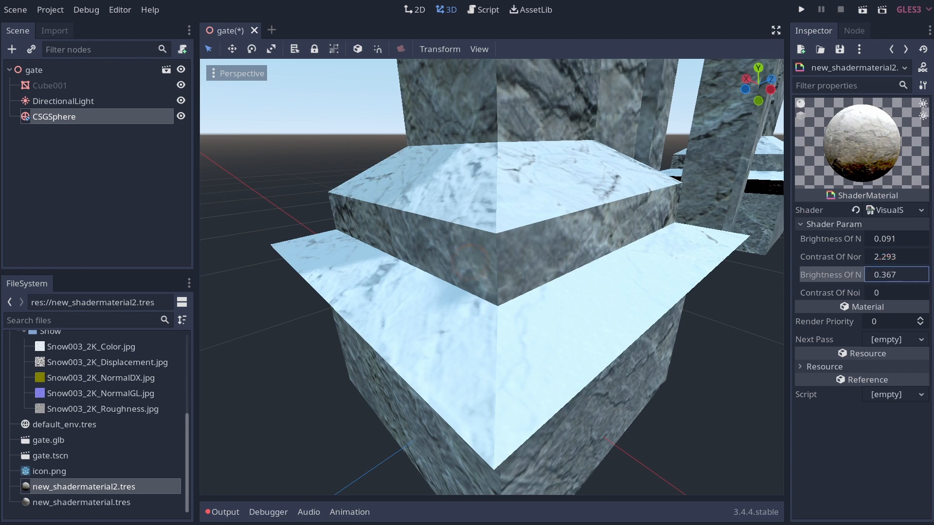
{"action": "left_click_drag", "start_coordinate": [894, 275], "coordinate": [862, 293]}
{"action": "key", "text": "s"}
{"action": "key", "text": "d"}
{"action": "right_click_drag", "start_coordinate": [663, 285], "coordinate": [467, 262]}
{"action": "key", "text": "d"}
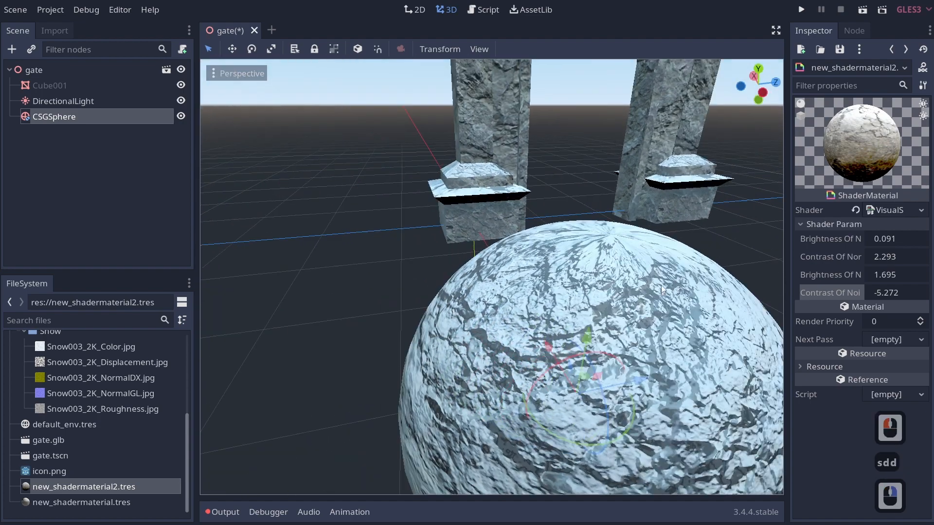
{"action": "key", "text": "d"}
{"action": "right_click_drag", "start_coordinate": [708, 284], "coordinate": [467, 262]}
{"action": "key", "text": "q"}
{"action": "key", "text": "w"}
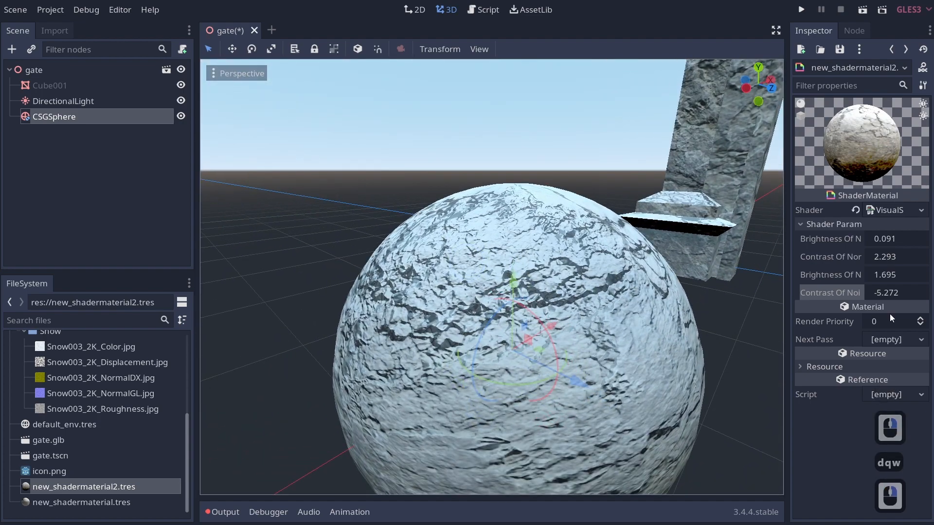
Retune the snow on the sphere by setting the noise contrast to 0.268 and the noise brightness to 1.571
{"action": "left_click_drag", "start_coordinate": [874, 294], "coordinate": [409, 298]}
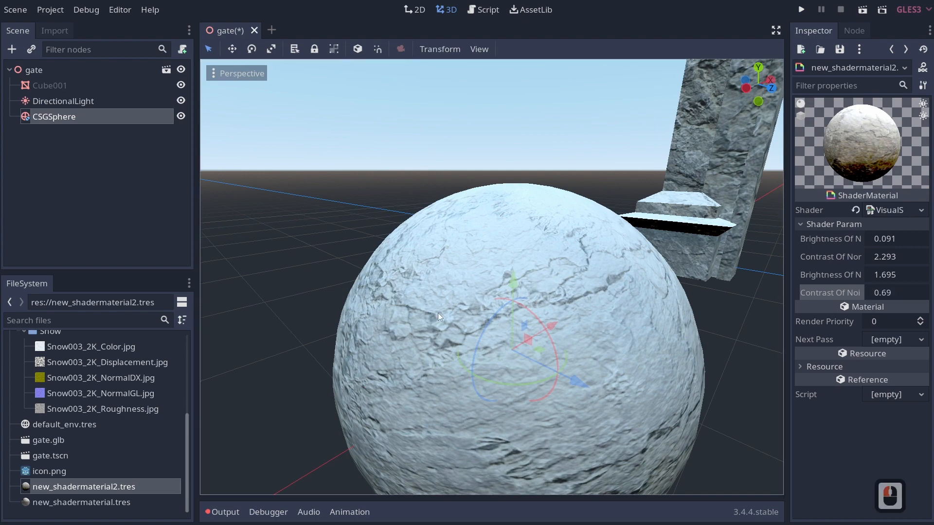
{"action": "key", "text": "e"}
{"action": "key", "text": "w"}
{"action": "mouse_move", "coordinate": [554, 269]}
{"action": "right_mouse_down"}
{"action": "mouse_move", "coordinate": [467, 261]}
{"action": "mouse_move", "coordinate": [546, 267]}
{"action": "right_mouse_up"}
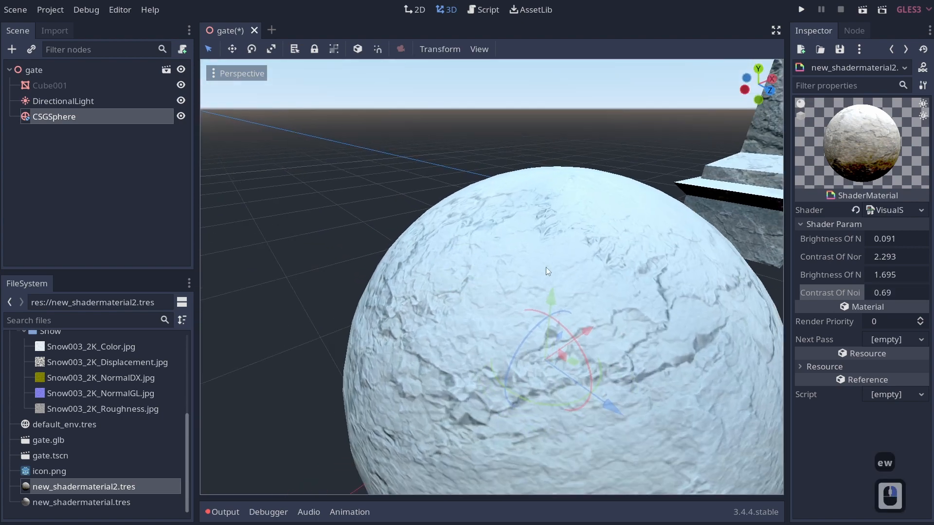
{"action": "left_click_drag", "start_coordinate": [871, 298], "coordinate": [467, 262]}
{"action": "left_click_drag", "start_coordinate": [894, 276], "coordinate": [467, 262]}
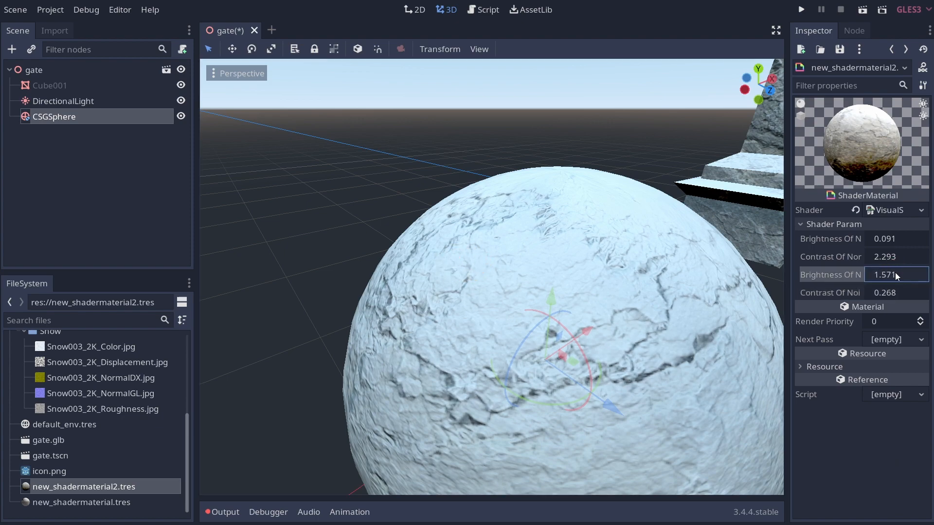
Reopen the visual shader graph and move the Multiply node away from the noise contrast ScalarMix to make room between them
{"action": "key", "text": "d"}
{"action": "right_click_drag", "start_coordinate": [623, 224], "coordinate": [466, 262]}
{"action": "key", "text": "w"}
{"action": "key", "text": "e"}
{"action": "left_click_drag", "start_coordinate": [788, 244], "coordinate": [637, 257]}
{"action": "left_click", "coordinate": [872, 215]}
{"action": "middle_click_drag", "start_coordinate": [421, 434], "coordinate": [578, 332]}
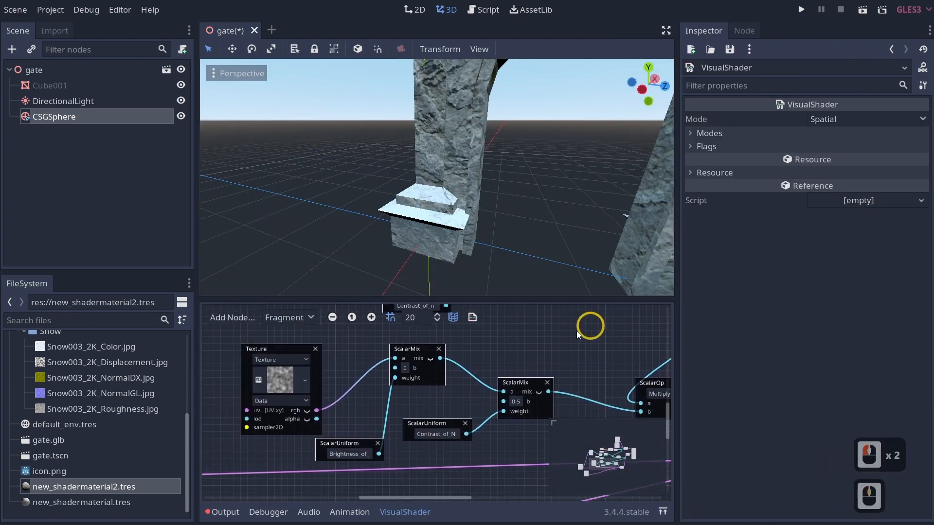
{"action": "left_click_drag", "start_coordinate": [531, 358], "coordinate": [260, 453]}
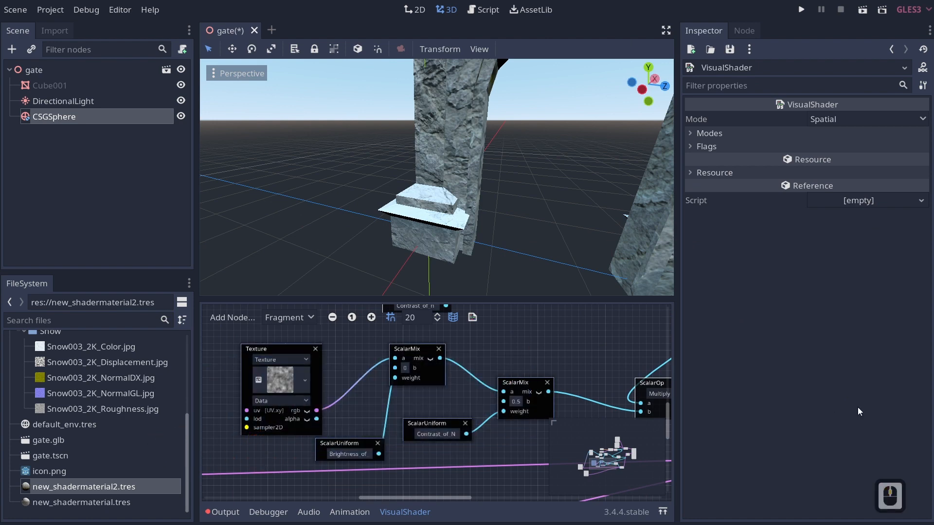
{"action": "middle_click_drag", "start_coordinate": [544, 366], "coordinate": [376, 357]}
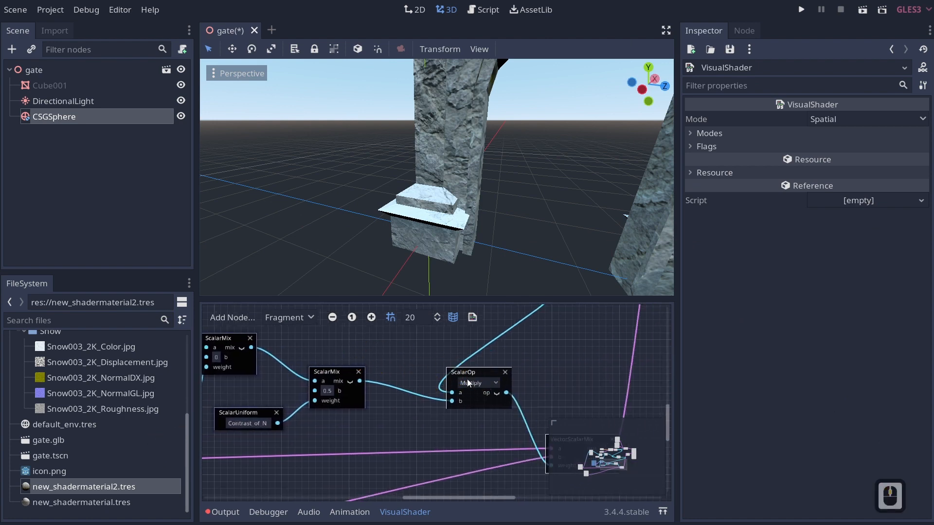
{"action": "left_click_drag", "start_coordinate": [468, 379], "coordinate": [574, 372]}
Insert a scalar Clamp node between the noise contrast ScalarMix output and the Multiply node's b input
{"action": "right_click", "coordinate": [434, 362]}
{"action": "type", "text": "calm"}
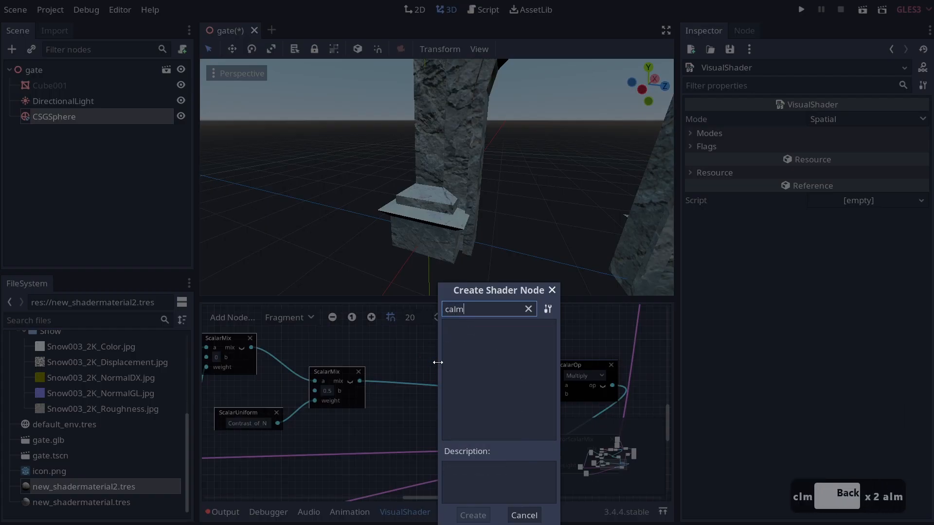
{"action": "key", "text": "BackSpace"}
{"action": "key", "text": "BackSpace"}
{"action": "key", "text": "BackSpace"}
{"action": "type", "text": "aml"}
{"action": "key", "text": "BackSpace"}
{"action": "type", "text": "p"}
{"action": "key", "text": "BackSpace"}
{"action": "key", "text": "BackSpace"}
{"action": "key", "text": "BackSpace"}
{"action": "type", "text": "lamp"}
{"action": "key", "text": "Return"}
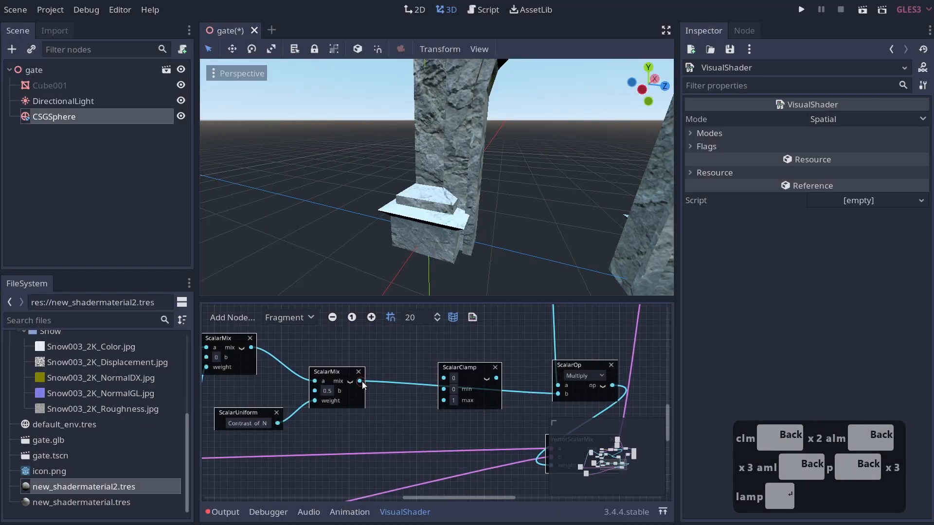
{"action": "left_click_drag", "start_coordinate": [448, 377], "coordinate": [444, 378]}
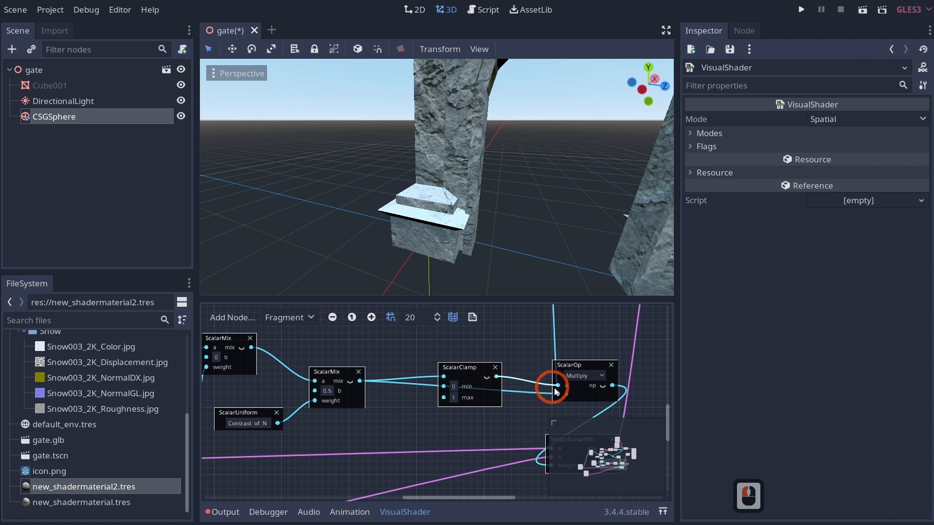
{"action": "left_click_drag", "start_coordinate": [555, 391], "coordinate": [568, 365]}
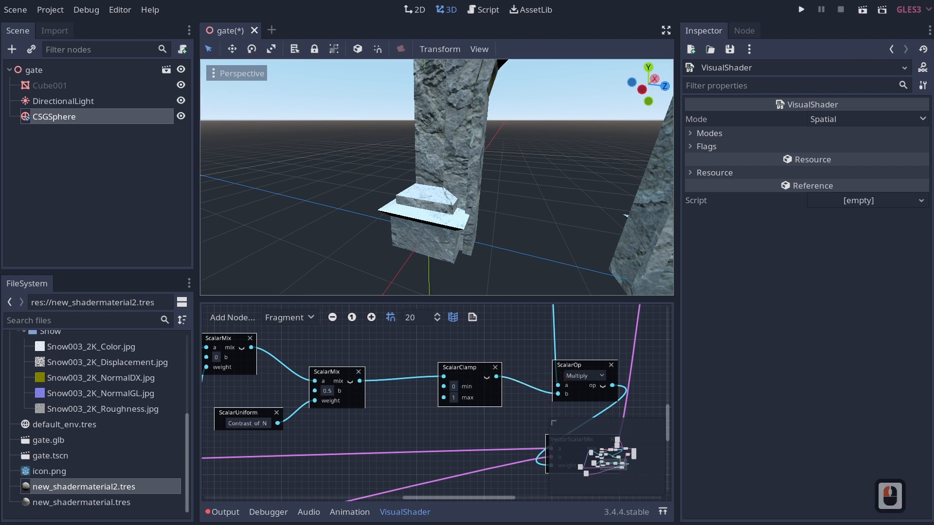
Examine the snow on the pillar base up close from above
{"action": "key", "text": "e"}
{"action": "key", "text": "w"}
{"action": "key", "text": "w"}
{"action": "mouse_move", "coordinate": [389, 217]}
{"action": "right_mouse_down"}
{"action": "mouse_move", "coordinate": [475, 261]}
{"action": "mouse_move", "coordinate": [389, 218]}
{"action": "right_mouse_up"}
{"action": "key", "text": "a"}
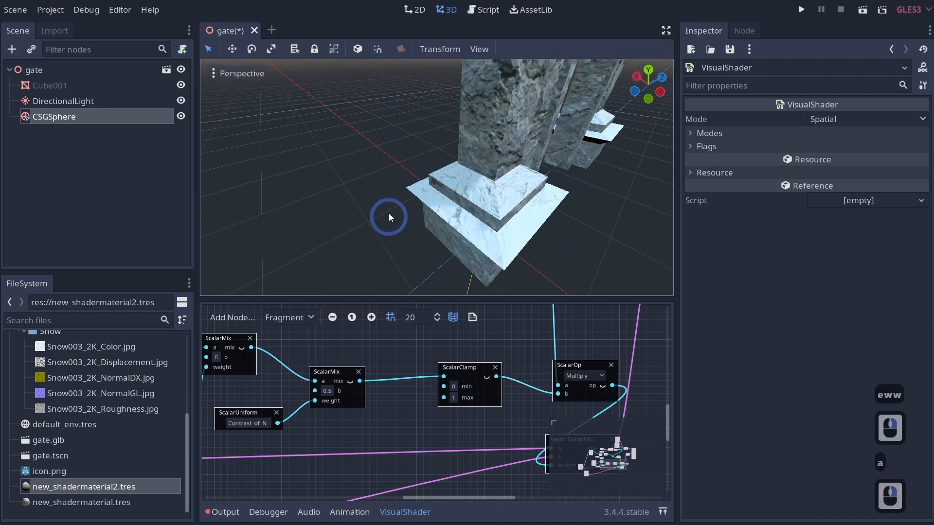
{"action": "key", "text": "w"}
{"action": "mouse_move", "coordinate": [403, 267]}
{"action": "right_mouse_down"}
{"action": "mouse_move", "coordinate": [467, 262]}
{"action": "mouse_move", "coordinate": [403, 267]}
{"action": "right_mouse_up"}
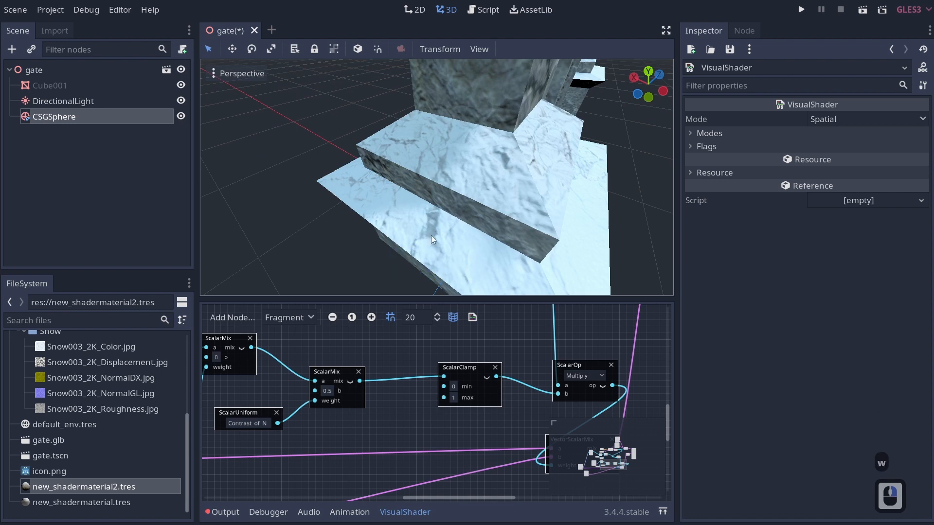
Move the Multiply node closer to the new ScalarClamp node
{"action": "left_click_drag", "start_coordinate": [590, 365], "coordinate": [560, 352]}
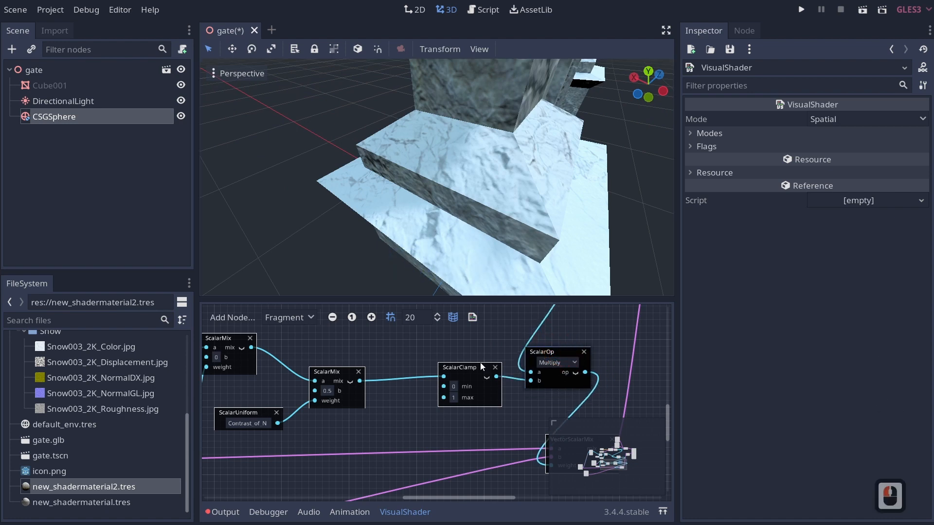
{"action": "middle_click_drag", "start_coordinate": [480, 363], "coordinate": [542, 359]}
{"action": "middle_click_drag", "start_coordinate": [457, 335], "coordinate": [448, 394]}
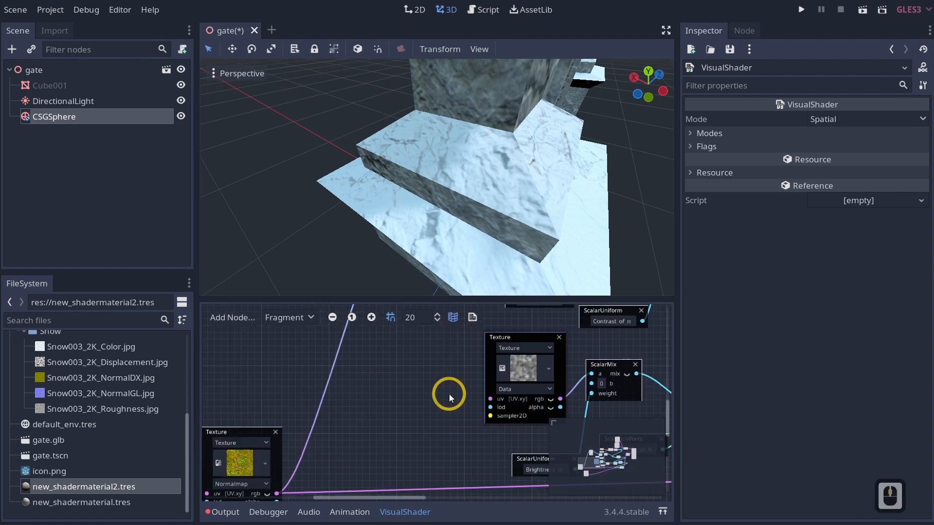
{"action": "left_click", "coordinate": [535, 382]}
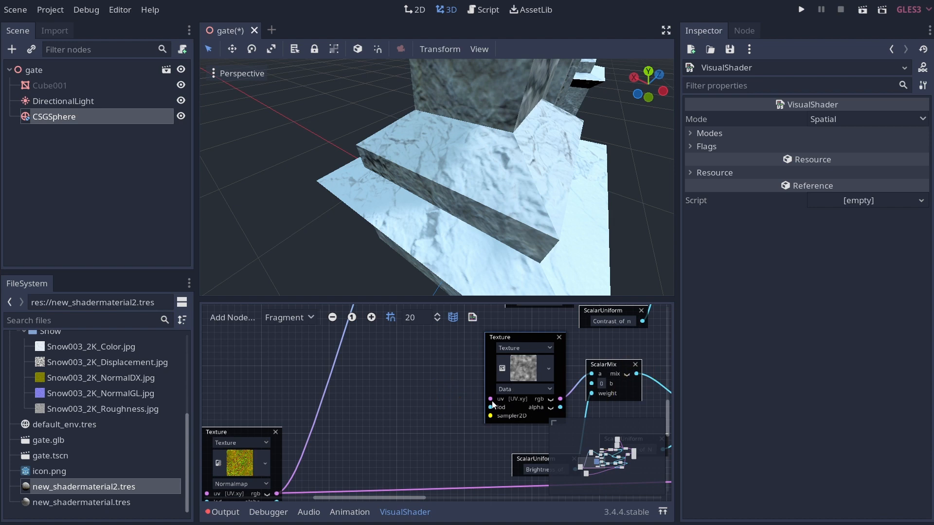
{"action": "right_click", "coordinate": [405, 394]}
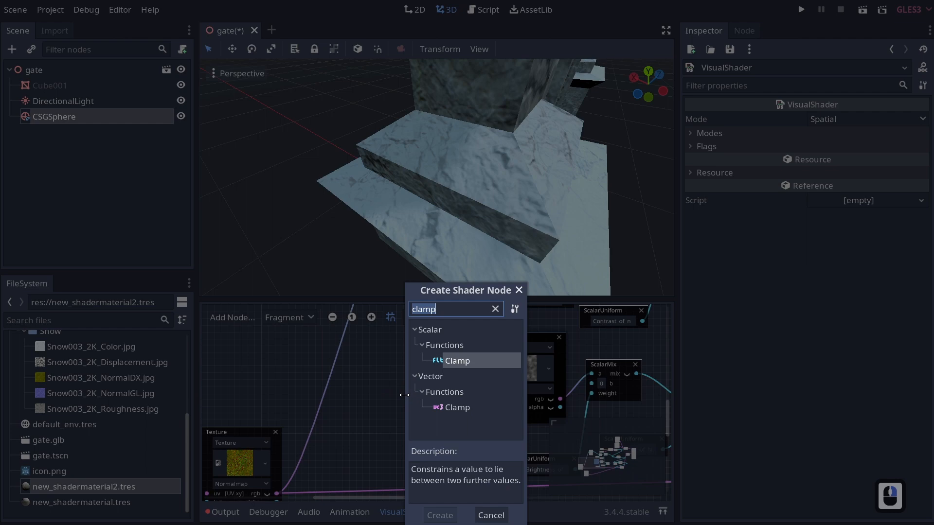
{"action": "key", "text": "BackSpace"}
{"action": "key", "text": "BackSpace"}
{"action": "key", "text": "BackSpace"}
{"action": "type", "text": "uv"}
{"action": "key", "text": "Down"}
{"action": "key", "text": "Down"}
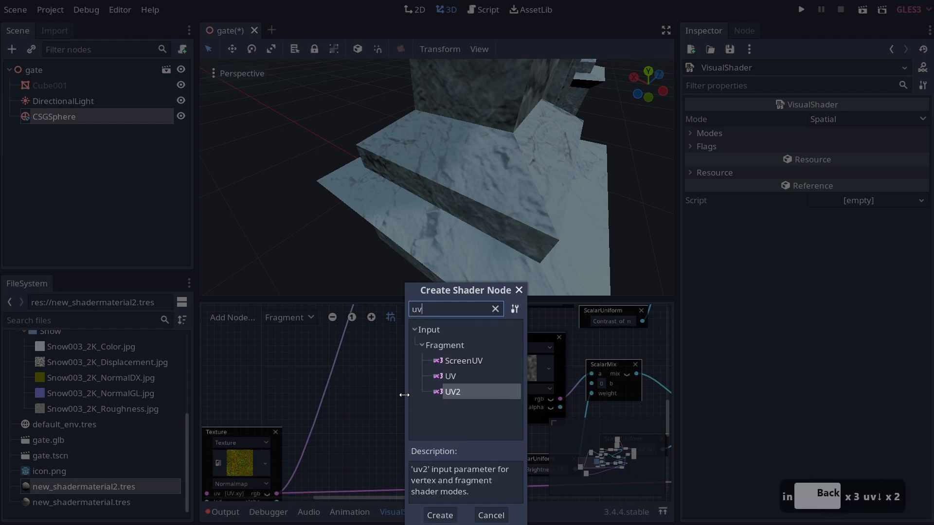
{"action": "key", "text": "Return"}
Add a UV input node and place it ahead of the noise Texture node
{"action": "right_click", "coordinate": [404, 395]}
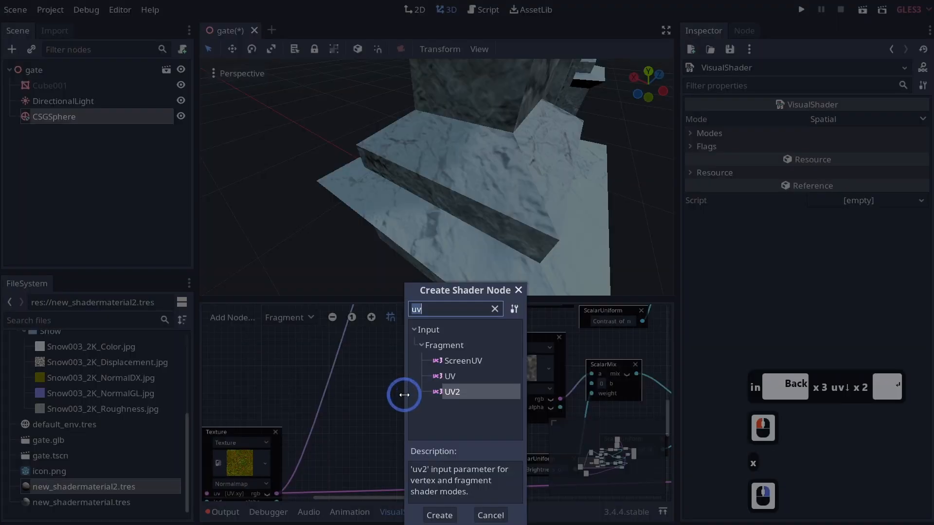
{"action": "double_click", "coordinate": [448, 381]}
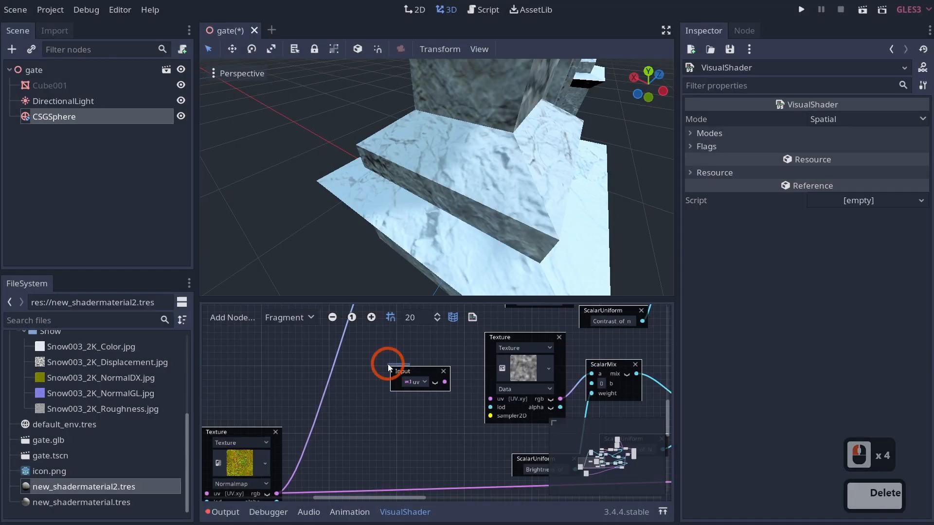
{"action": "left_click_drag", "start_coordinate": [388, 367], "coordinate": [348, 360]}
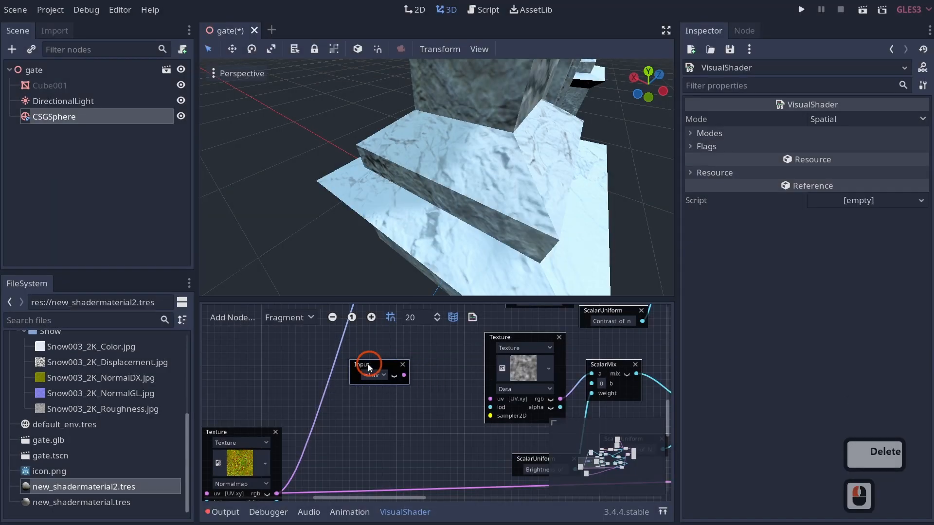
Add a vector Multiply node, feeding the UV input into its a port and its output into the noise Texture's uv
{"action": "right_click", "coordinate": [393, 403]}
{"action": "type", "text": "mult"}
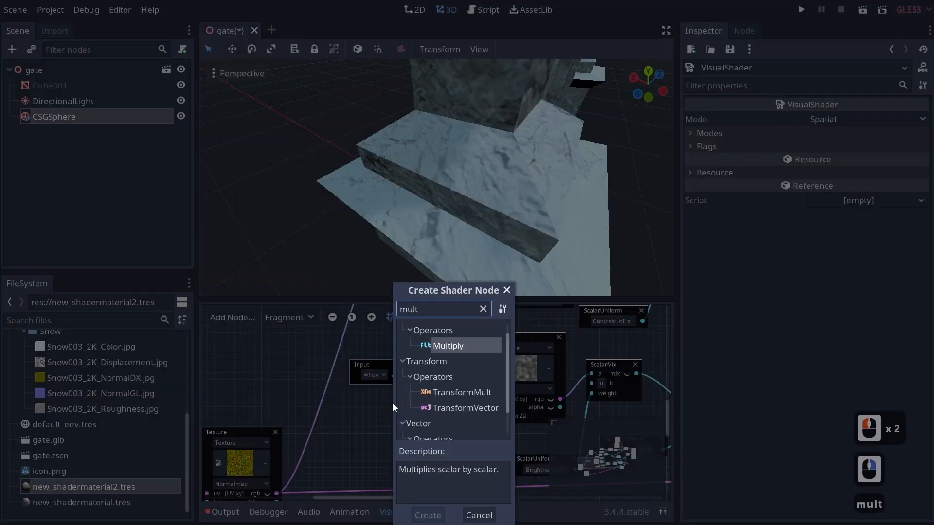
{"action": "scroll", "coordinate": [427, 396], "scroll_direction": "down", "scroll_amount": 4}
{"action": "double_click", "coordinate": [448, 423]}
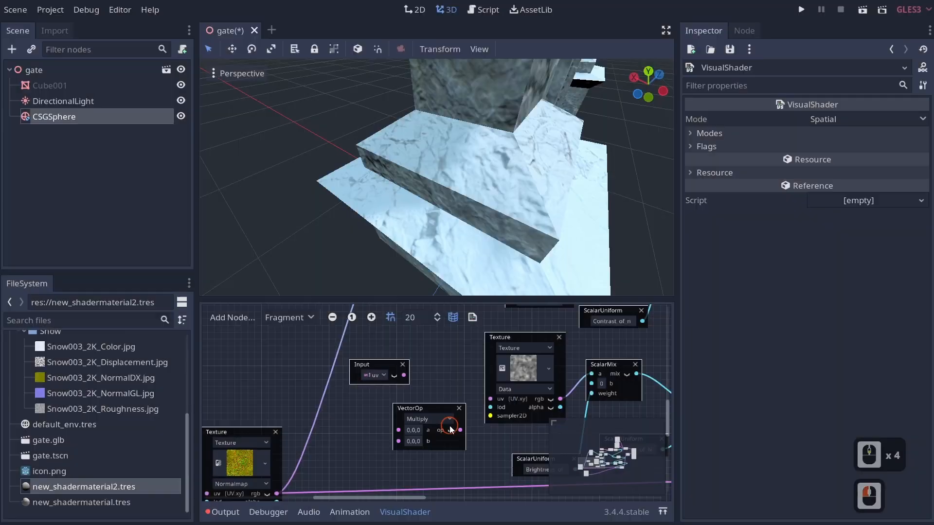
{"action": "left_click", "coordinate": [417, 407]}
{"action": "left_click_drag", "start_coordinate": [404, 374], "coordinate": [399, 430]}
{"action": "left_click_drag", "start_coordinate": [482, 400], "coordinate": [487, 399]}
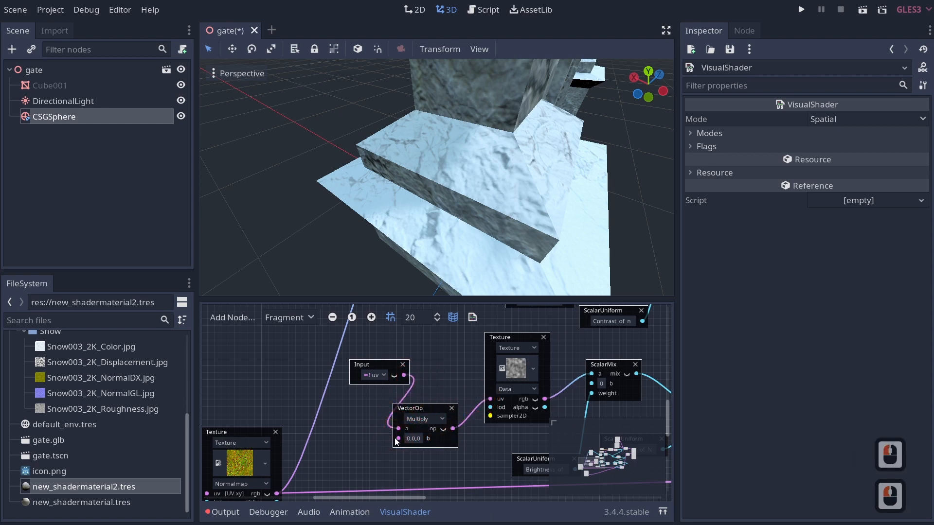
Add a ScalarUniform node and connect it to the b input of the UV Multiply node
{"action": "middle_click_drag", "start_coordinate": [357, 434], "coordinate": [440, 409]}
{"action": "right_click", "coordinate": [434, 410]}
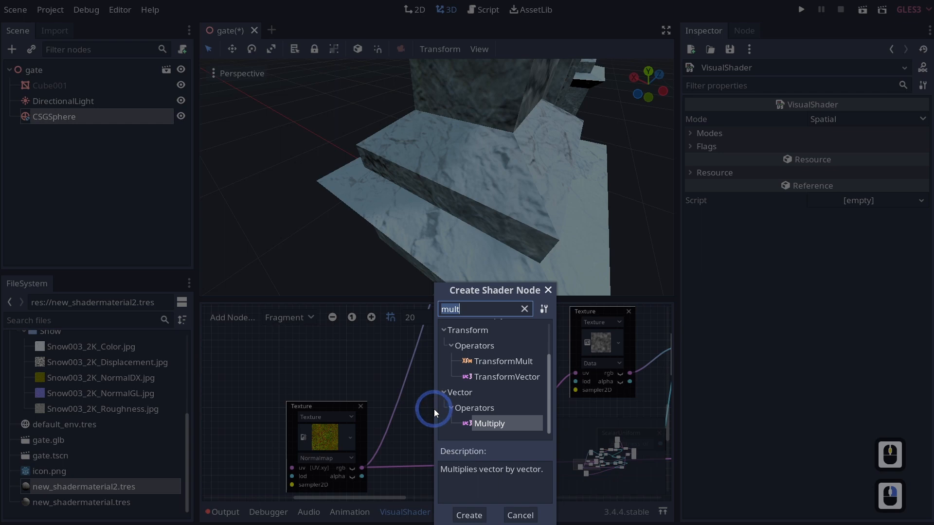
{"action": "type", "text": "uniff"}
{"action": "key", "text": "BackSpace"}
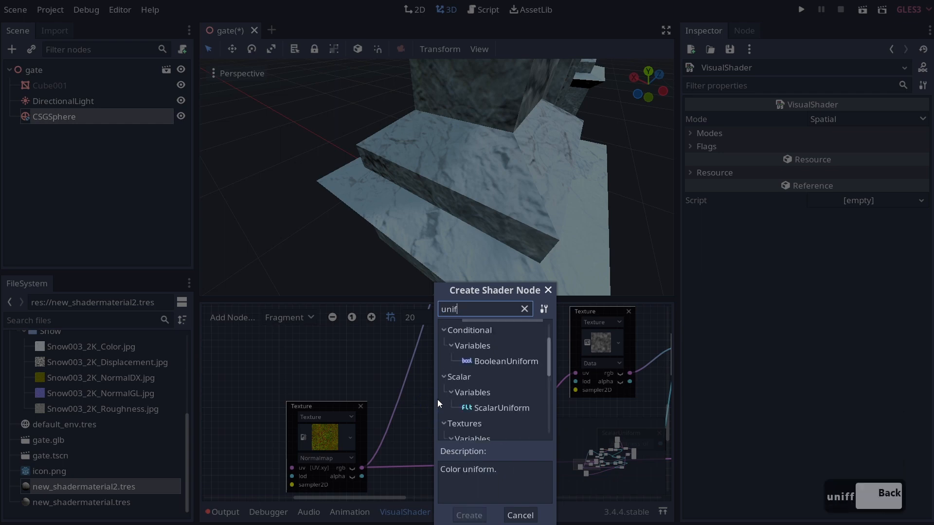
{"action": "scroll", "coordinate": [486, 393], "scroll_direction": "down", "scroll_amount": 1}
{"action": "double_click", "coordinate": [486, 393]}
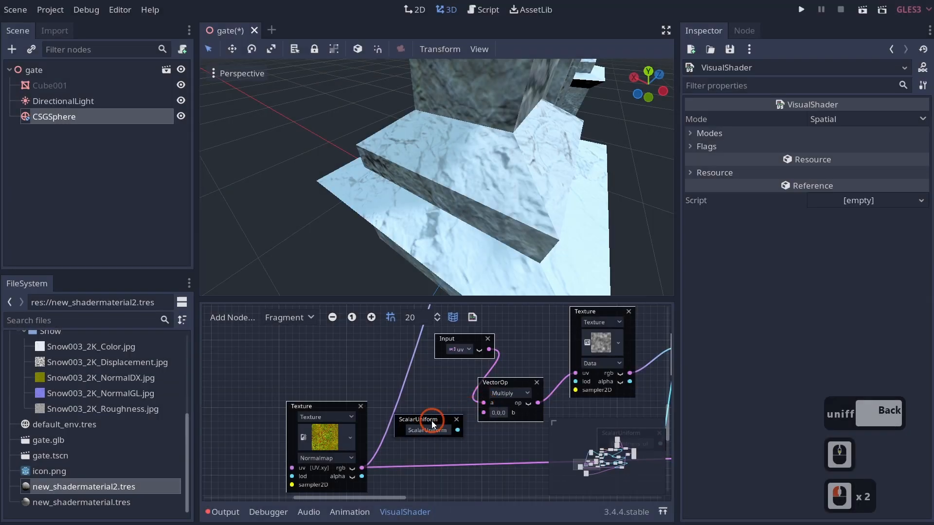
{"action": "left_click_drag", "start_coordinate": [457, 431], "coordinate": [483, 412]}
Name the new ScalarUniform parameter Noise_UV
{"action": "double_click", "coordinate": [441, 429]}
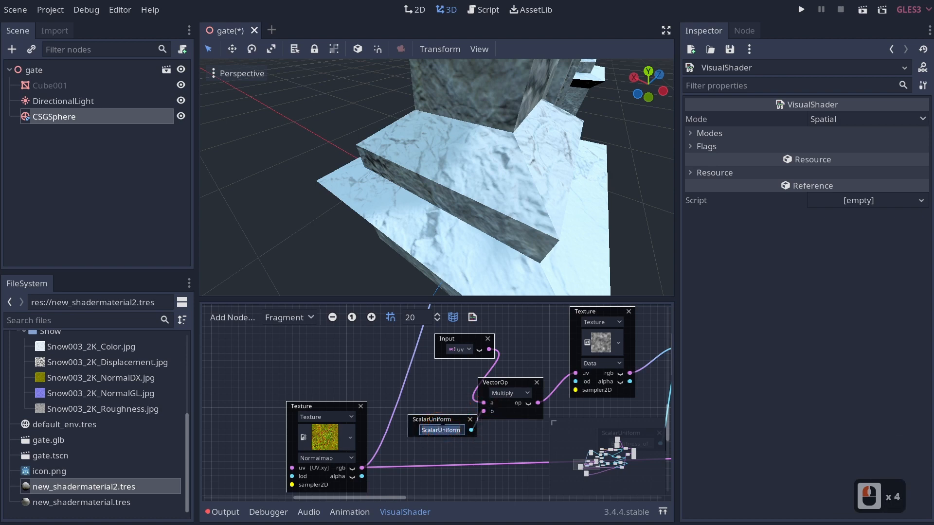
{"action": "type", "text": "Noise_UC"}
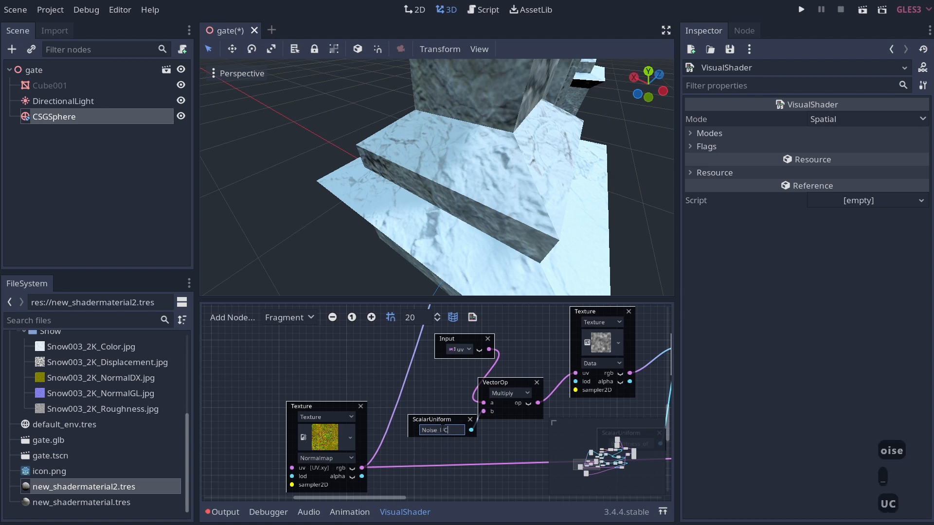
{"action": "key", "text": "BackSpace"}
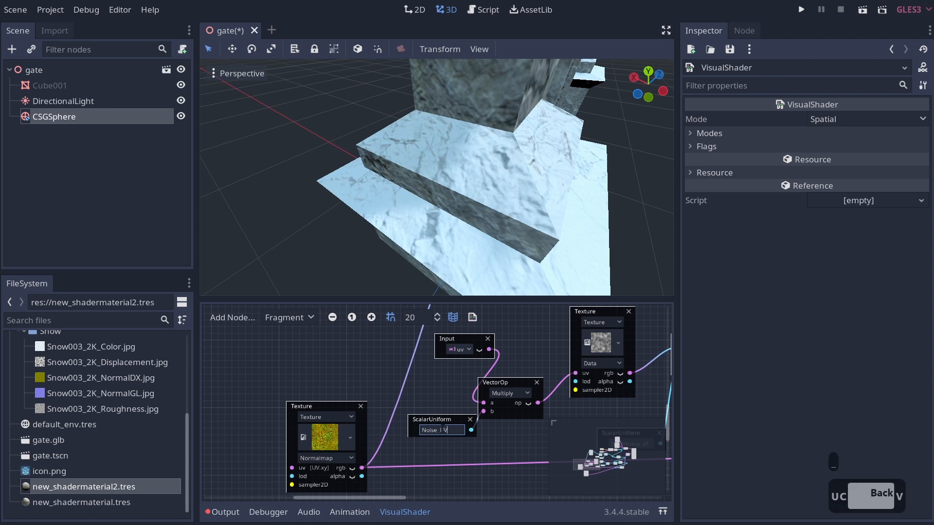
{"action": "type", "text": "V"}
{"action": "key", "text": "Return"}
{"action": "left_click", "coordinate": [536, 374]}
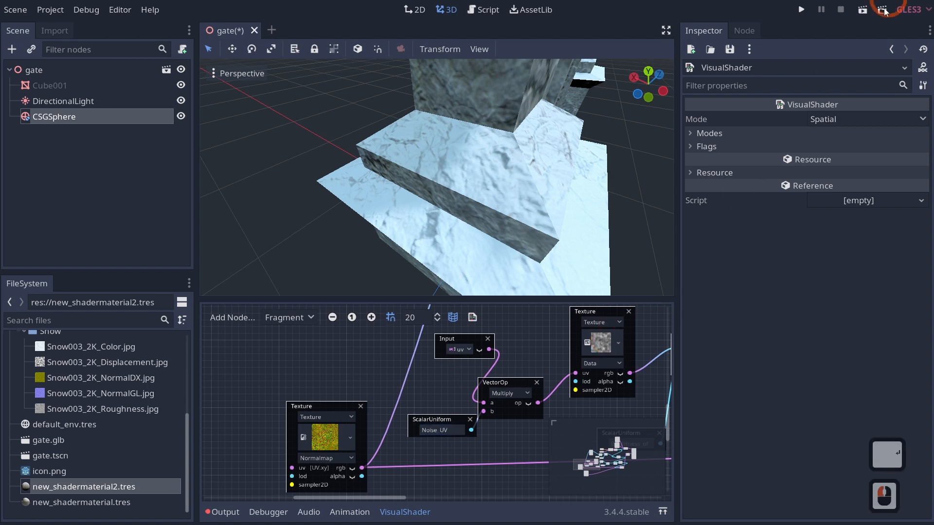
Return to the new_shadermaterial2 properties and set Noise UV to 3.368 and the noise contrast to -1.309
{"action": "left_click", "coordinate": [890, 49]}
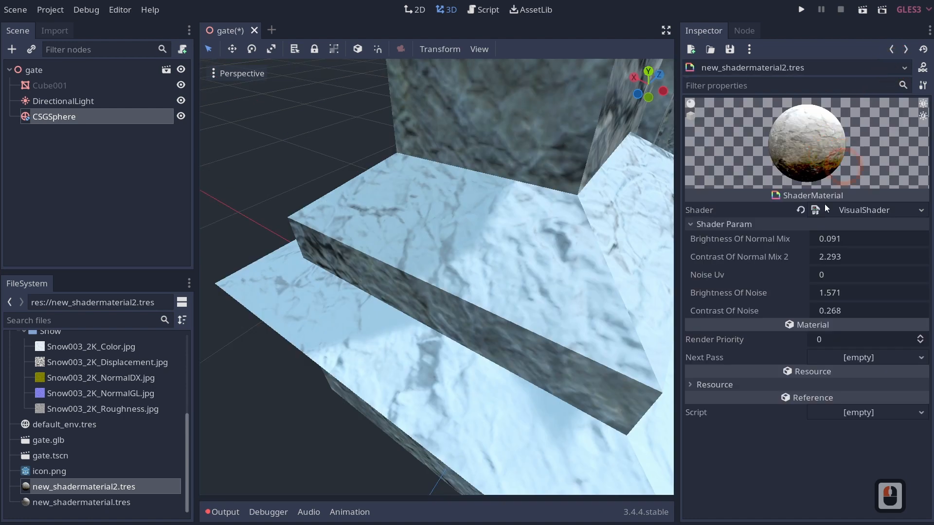
{"action": "left_click_drag", "start_coordinate": [829, 277], "coordinate": [848, 277]}
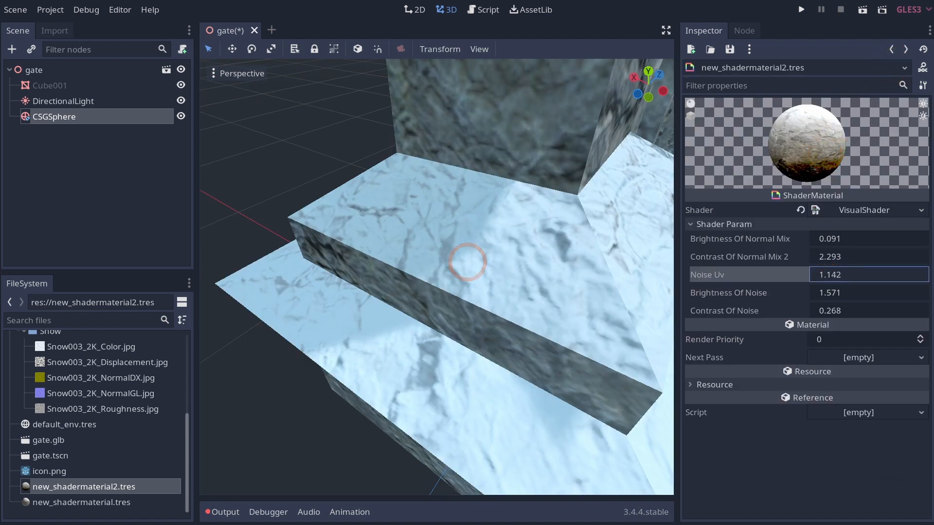
{"action": "left_click_drag", "start_coordinate": [829, 312], "coordinate": [807, 311]}
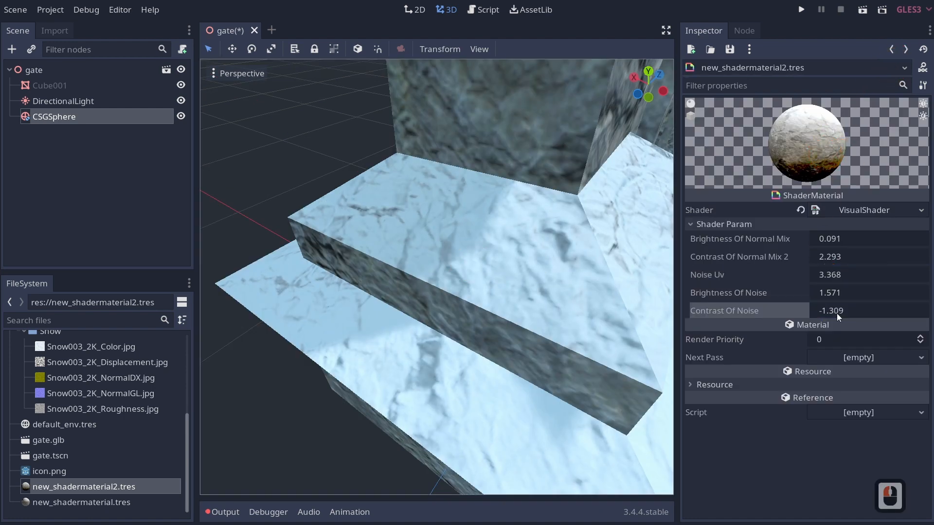
{"action": "left_click", "coordinate": [851, 293]}
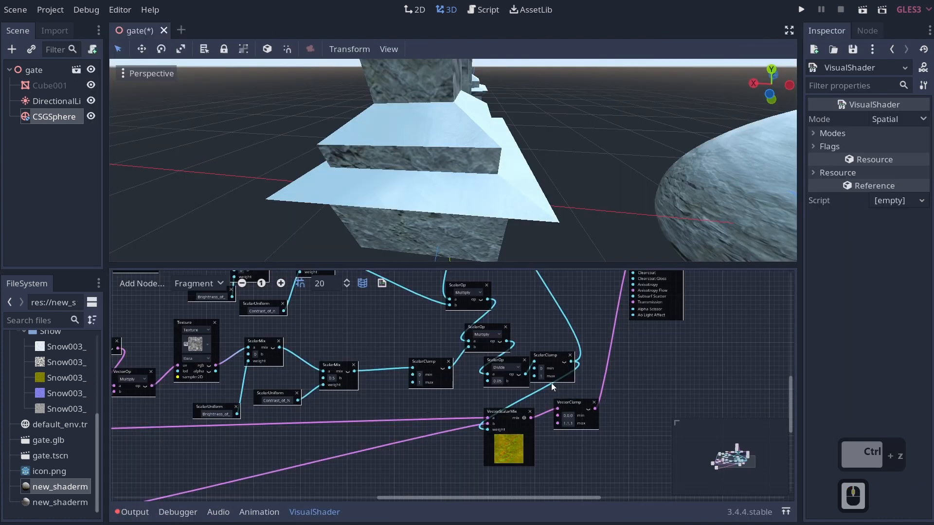
Move the ScalarClamp node clear of the Divide node, and reposition the VectorScalarMix node that blends the color textures
{"action": "scroll", "coordinate": [550, 383], "scroll_direction": "up", "scroll_amount": 5, "text": "ctrl"}
{"action": "scroll", "coordinate": [550, 388], "scroll_direction": "up", "scroll_amount": 2, "text": "ctrl"}
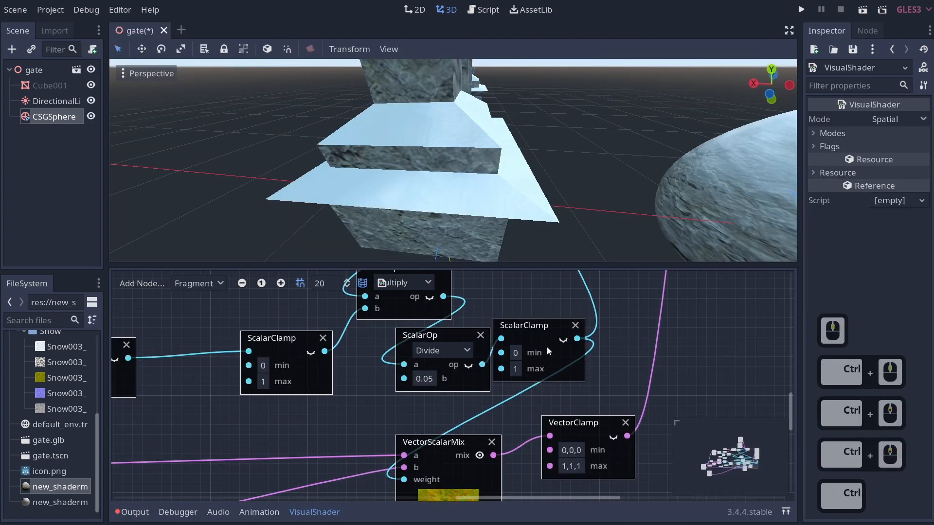
{"action": "left_click_drag", "start_coordinate": [546, 347], "coordinate": [574, 362]}
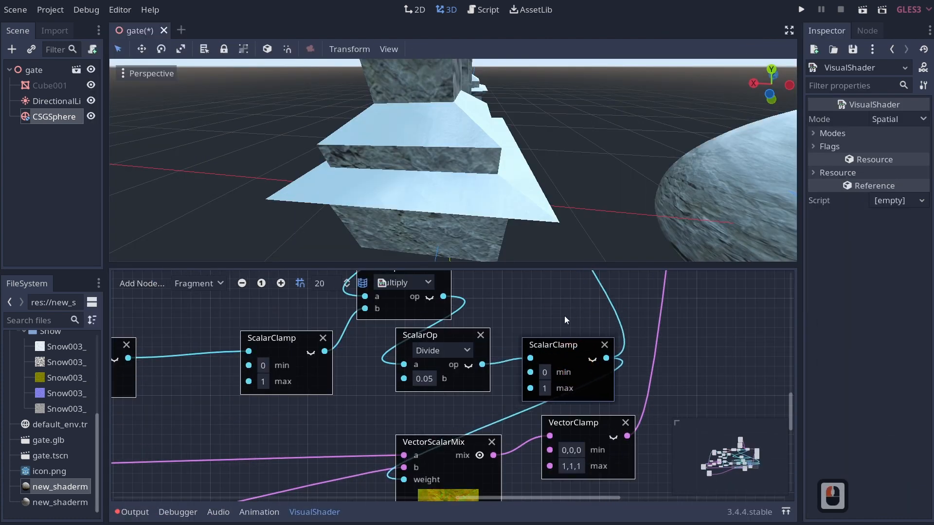
{"action": "middle_click_drag", "start_coordinate": [548, 316], "coordinate": [547, 321]}
{"action": "scroll", "coordinate": [504, 308], "scroll_direction": "up", "scroll_amount": 8}
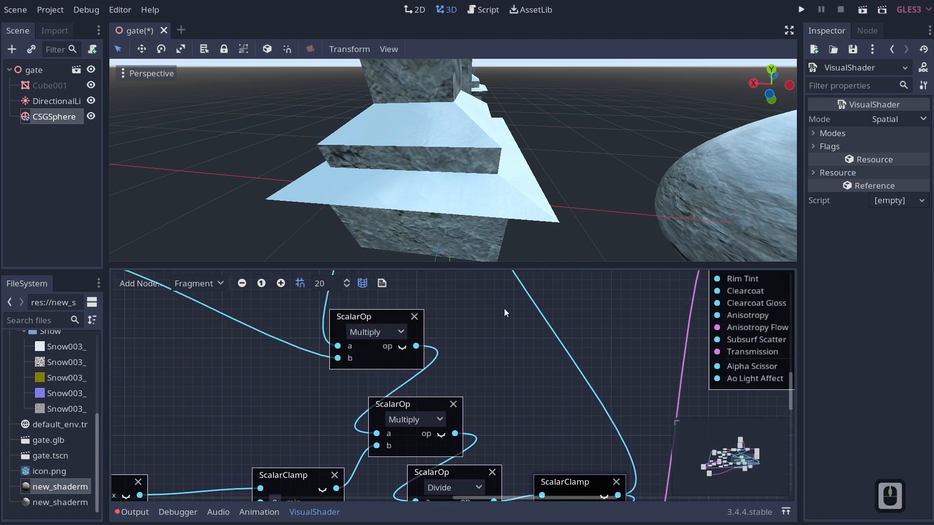
{"action": "left_click_drag", "start_coordinate": [587, 427], "coordinate": [625, 379]}
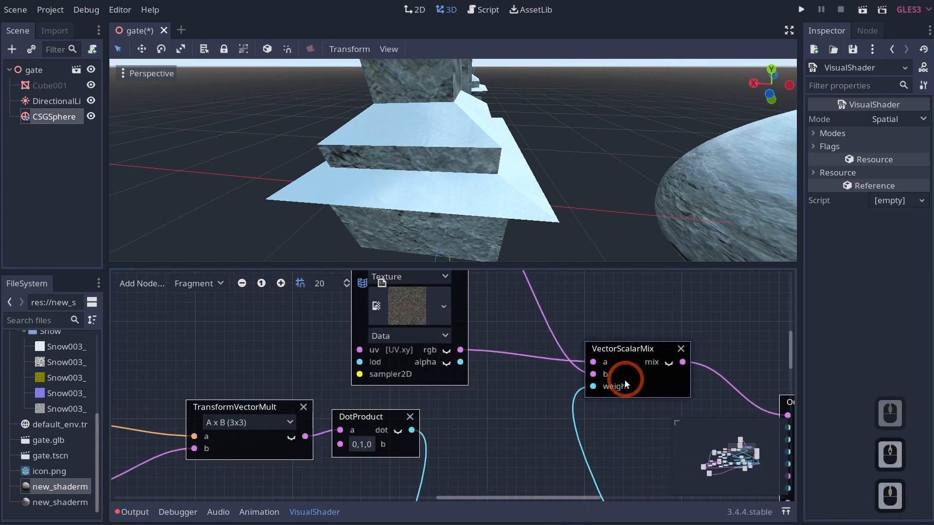
Move the VectorScalarMix node that blends the color textures higher in the graph, level with the rock texture node
{"action": "middle_click_drag", "start_coordinate": [537, 380], "coordinate": [547, 426]}
{"action": "scroll", "coordinate": [595, 444], "scroll_direction": "up", "scroll_amount": 9}
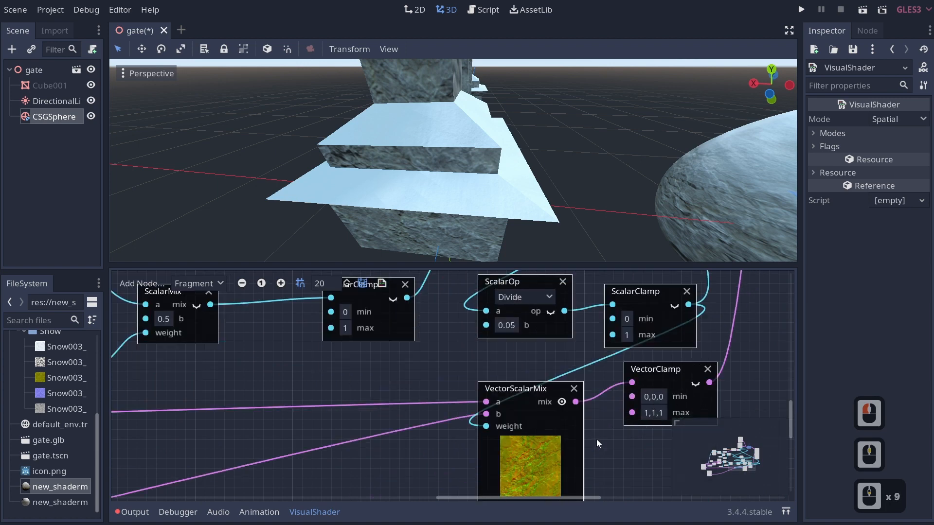
{"action": "scroll", "coordinate": [554, 311], "scroll_direction": "up", "scroll_amount": 6}
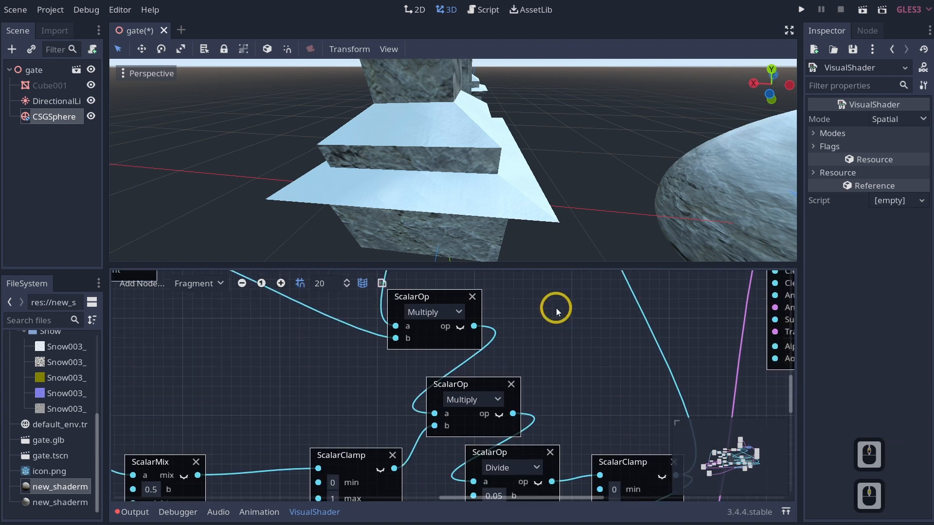
{"action": "left_click_drag", "start_coordinate": [660, 350], "coordinate": [666, 303]}
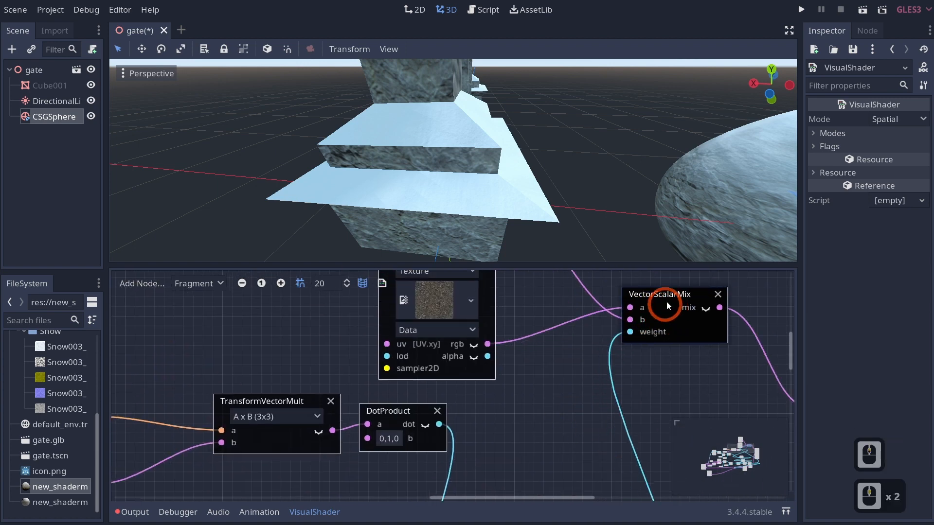
{"action": "middle_click_drag", "start_coordinate": [644, 337], "coordinate": [575, 394]}
Examine the layout of the whole node graph and the snow coverage on the sphere
{"action": "left_click_drag", "start_coordinate": [438, 265], "coordinate": [460, 152]}
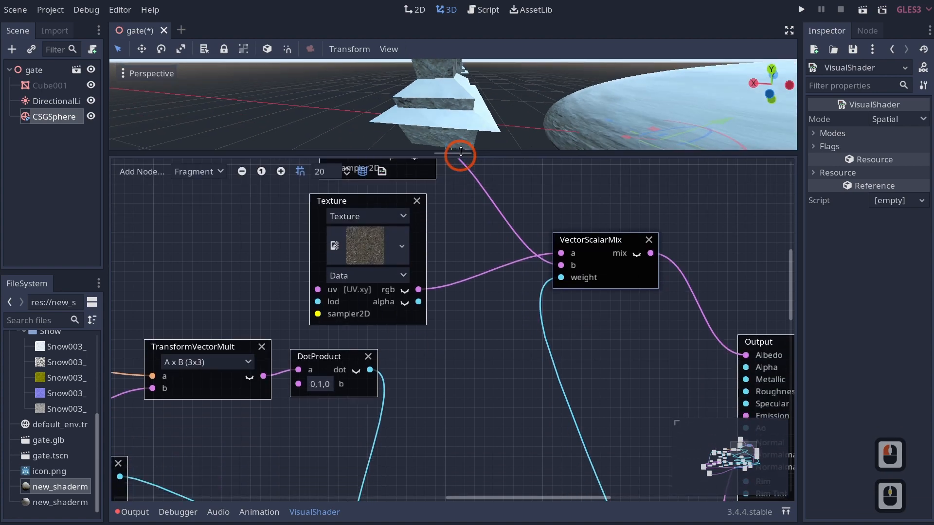
{"action": "scroll", "coordinate": [506, 322], "scroll_direction": "down", "scroll_amount": 6, "text": "ctrl"}
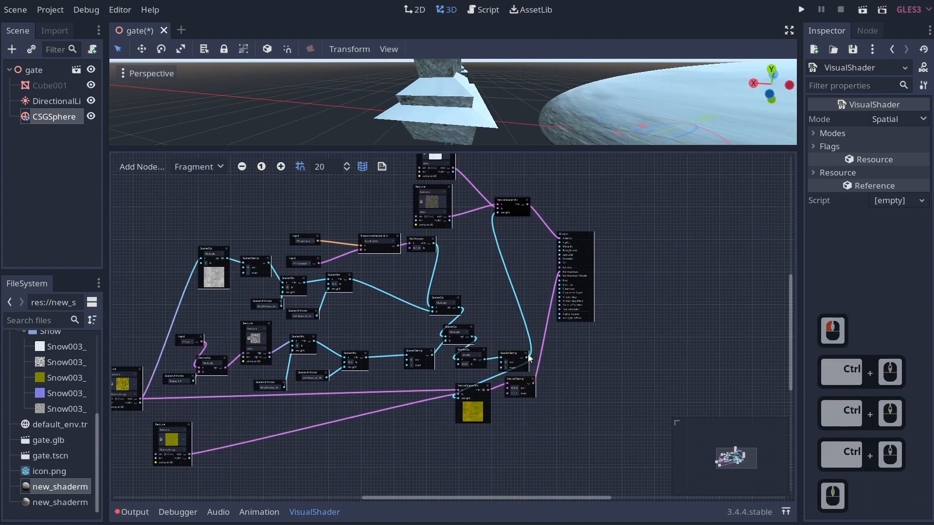
{"action": "middle_click_drag", "start_coordinate": [387, 408], "coordinate": [637, 395]}
{"action": "middle_click_drag", "start_coordinate": [684, 370], "coordinate": [622, 433]}
{"action": "left_click_drag", "start_coordinate": [458, 148], "coordinate": [440, 358]}
{"action": "key", "text": "d"}
{"action": "key", "text": "d"}
{"action": "right_click_drag", "start_coordinate": [467, 261], "coordinate": [467, 261]}
{"action": "key", "text": "s"}
{"action": "key", "text": "d"}
{"action": "key", "text": "q"}
{"action": "key", "text": "w"}
{"action": "key", "text": "e"}
{"action": "key", "text": "w"}
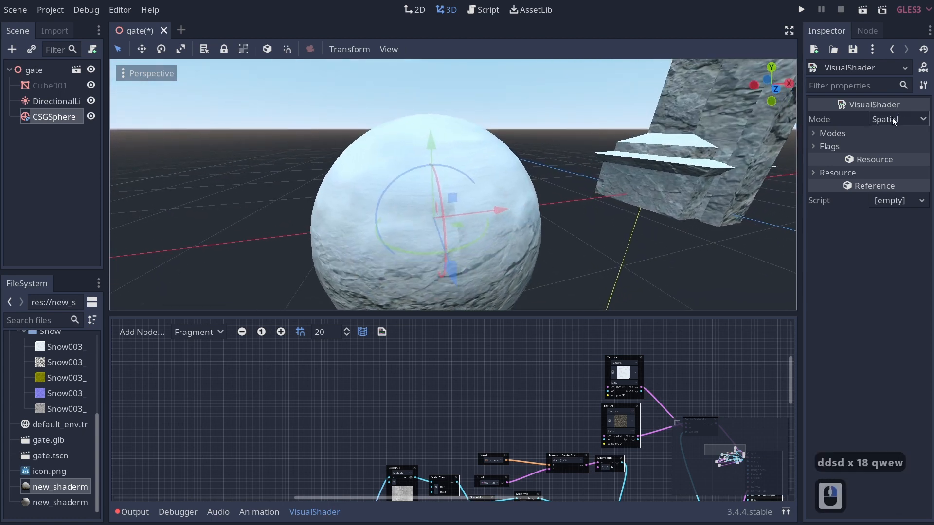
Return to the shader material's parameters and set the first brightness value to 3.451 and the first contrast value to 0.857
{"action": "left_click", "coordinate": [890, 49]}
{"action": "left_click", "coordinate": [871, 281]}
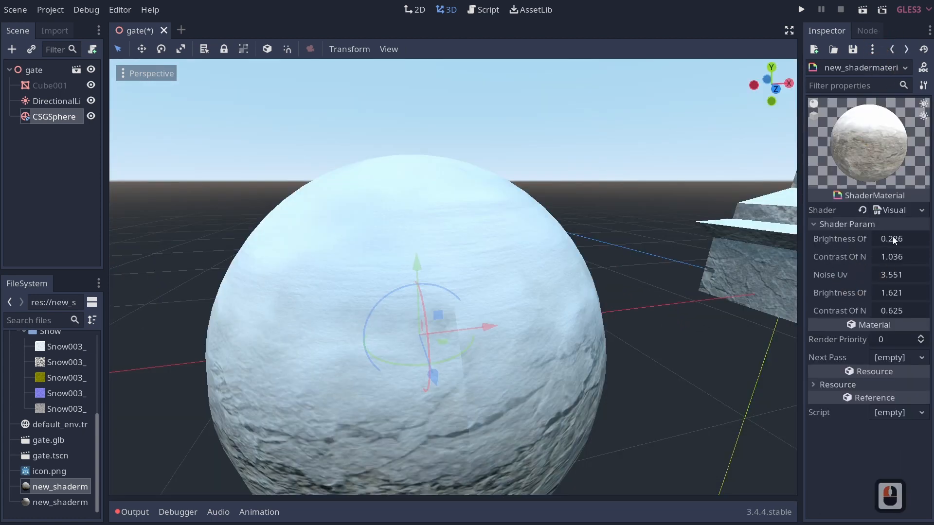
{"action": "left_click_drag", "start_coordinate": [893, 240], "coordinate": [870, 239]}
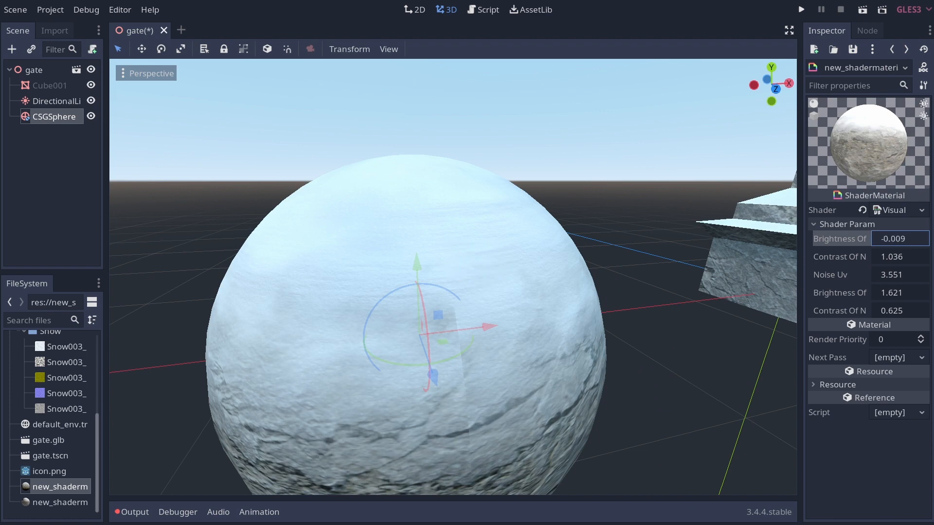
{"action": "left_click_drag", "start_coordinate": [870, 240], "coordinate": [863, 240]}
{"action": "mouse_move", "coordinate": [893, 257]}
{"action": "left_mouse_down"}
{"action": "mouse_move", "coordinate": [905, 257]}
{"action": "mouse_move", "coordinate": [882, 256]}
{"action": "mouse_move", "coordinate": [931, 260]}
{"action": "mouse_move", "coordinate": [889, 241]}
{"action": "mouse_move", "coordinate": [897, 240]}
{"action": "mouse_move", "coordinate": [888, 258]}
{"action": "mouse_move", "coordinate": [893, 244]}
{"action": "left_mouse_up"}
{"action": "key", "text": "a"}
{"action": "right_click_drag", "start_coordinate": [481, 218], "coordinate": [642, 227]}
{"action": "key", "text": "a"}
{"action": "key", "text": "e"}
{"action": "key", "text": "d"}
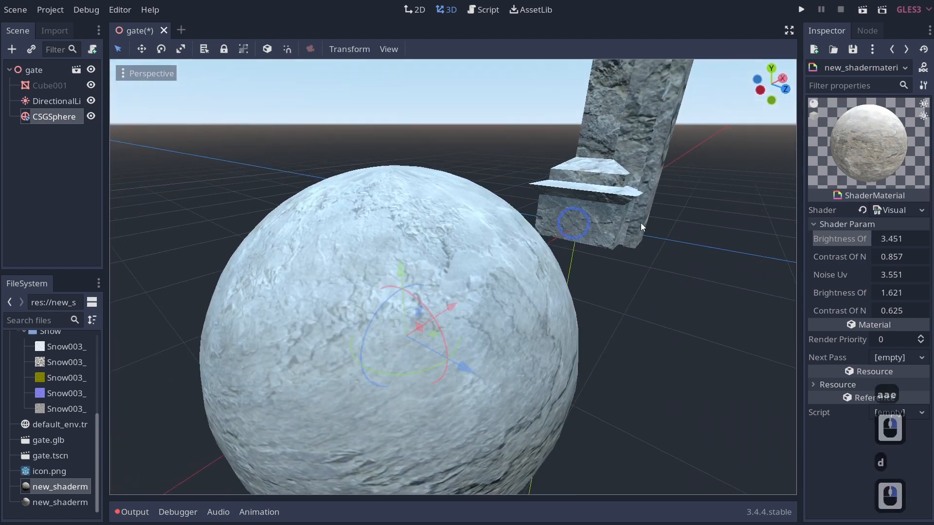
Set the first brightness parameter to 2.727 and the first contrast parameter to 0.987 while checking the sphere from several sides
{"action": "left_click_drag", "start_coordinate": [883, 238], "coordinate": [917, 254]}
{"action": "right_click_drag", "start_coordinate": [604, 266], "coordinate": [458, 262]}
{"action": "key", "text": "d"}
{"action": "right_click_drag", "start_coordinate": [468, 261], "coordinate": [605, 265]}
{"action": "key", "text": "w"}
{"action": "key", "text": "e"}
{"action": "key", "text": "a"}
{"action": "key", "text": "a"}
{"action": "key", "text": "a"}
{"action": "key", "text": "a"}
{"action": "key", "text": "d"}
{"action": "key", "text": "d"}
{"action": "key", "text": "d"}
{"action": "left_click_drag", "start_coordinate": [898, 257], "coordinate": [868, 257]}
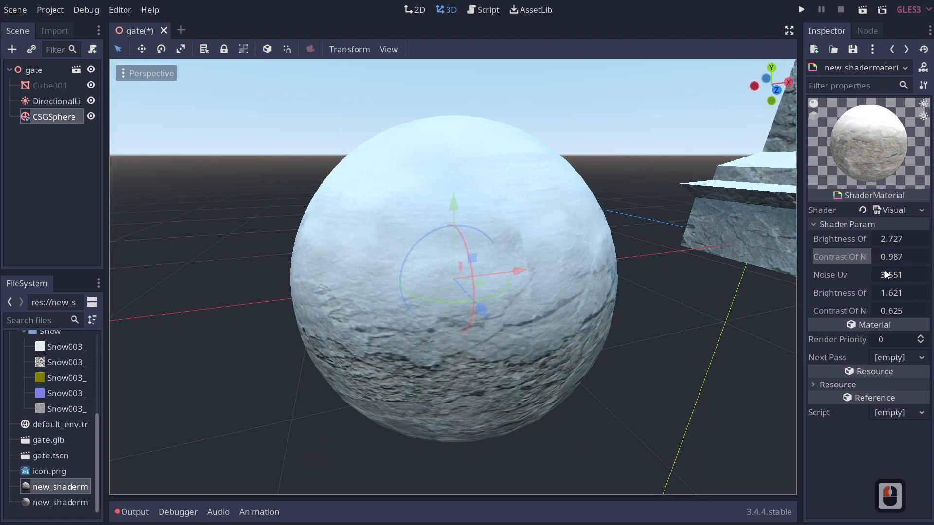
Set Noise Uv to 7.227, the second brightness parameter to 2.114 and the second contrast parameter to 0.742
{"action": "mouse_move", "coordinate": [894, 293]}
{"action": "left_mouse_down"}
{"action": "mouse_move", "coordinate": [919, 293]}
{"action": "mouse_move", "coordinate": [894, 293]}
{"action": "left_mouse_up"}
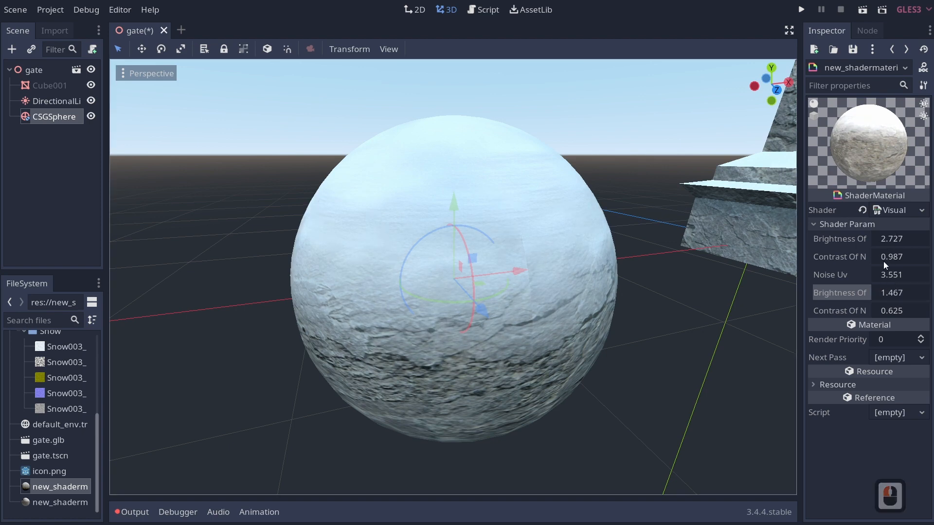
{"action": "left_click", "coordinate": [882, 276]}
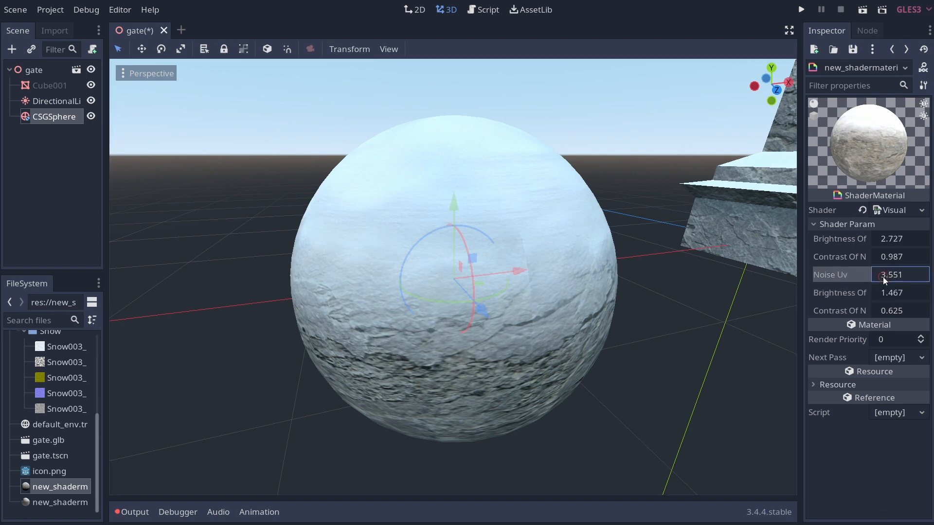
{"action": "mouse_move", "coordinate": [894, 275]}
{"action": "left_mouse_down"}
{"action": "mouse_move", "coordinate": [882, 281]}
{"action": "mouse_move", "coordinate": [923, 288]}
{"action": "mouse_move", "coordinate": [903, 275]}
{"action": "mouse_move", "coordinate": [926, 275]}
{"action": "left_mouse_up"}
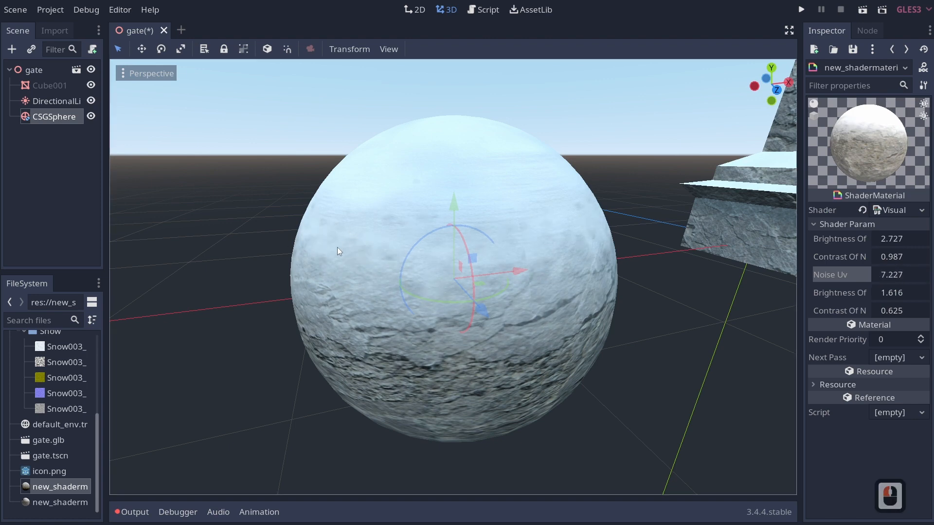
{"action": "mouse_move", "coordinate": [905, 297]}
{"action": "left_mouse_down"}
{"action": "mouse_move", "coordinate": [919, 293]}
{"action": "mouse_move", "coordinate": [887, 312]}
{"action": "mouse_move", "coordinate": [900, 312]}
{"action": "left_mouse_up"}
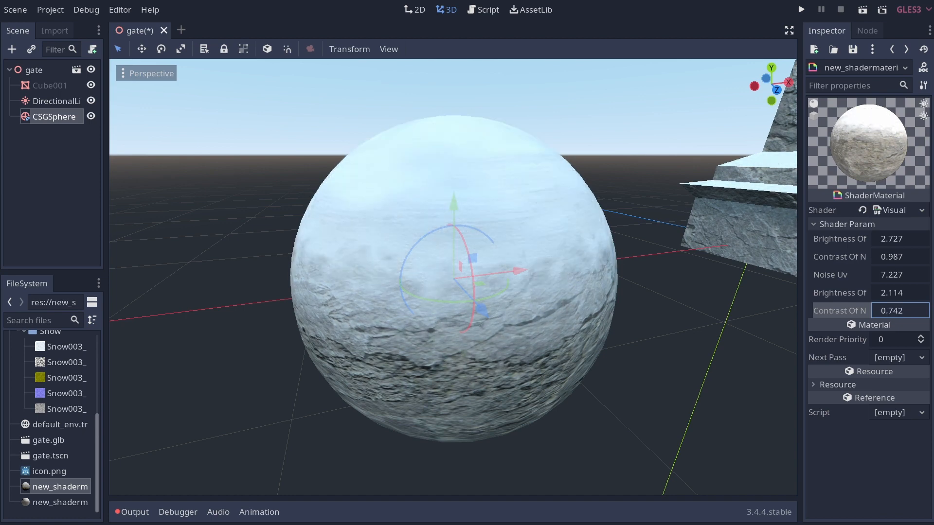
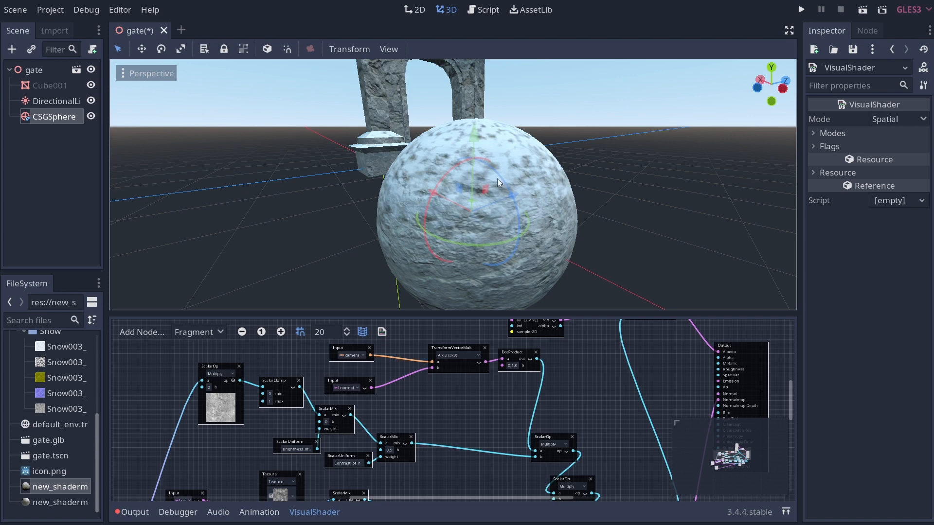
Add a scalar SmoothStep node below the DotProduct node in the shader graph
{"action": "middle_click_drag", "start_coordinate": [596, 361], "coordinate": [574, 372]}
{"action": "scroll", "coordinate": [520, 380], "scroll_direction": "up", "scroll_amount": 5, "text": "ctrl"}
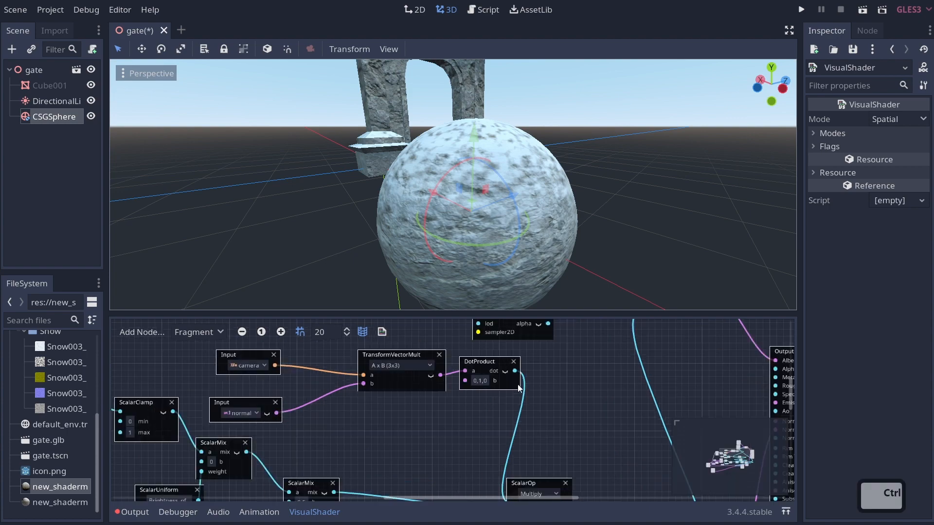
{"action": "middle_click_drag", "start_coordinate": [514, 408], "coordinate": [531, 360]}
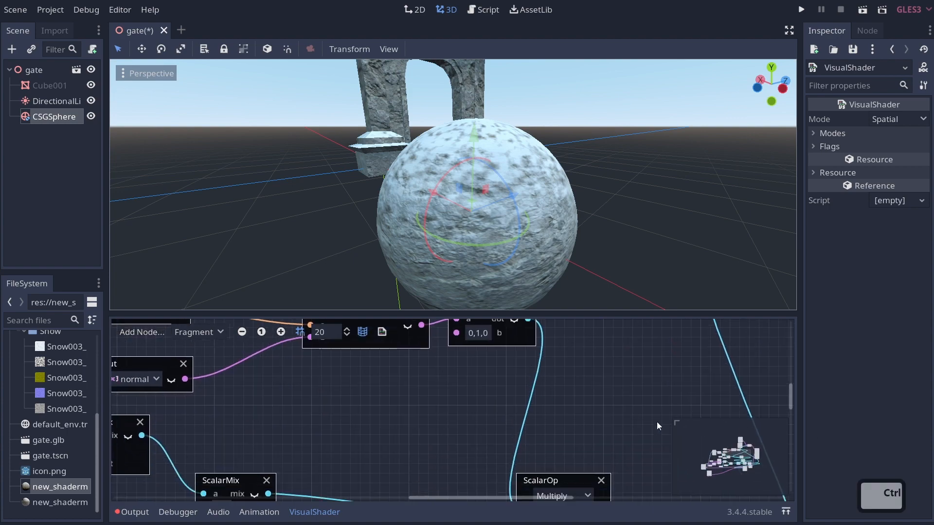
{"action": "right_click", "coordinate": [608, 399]}
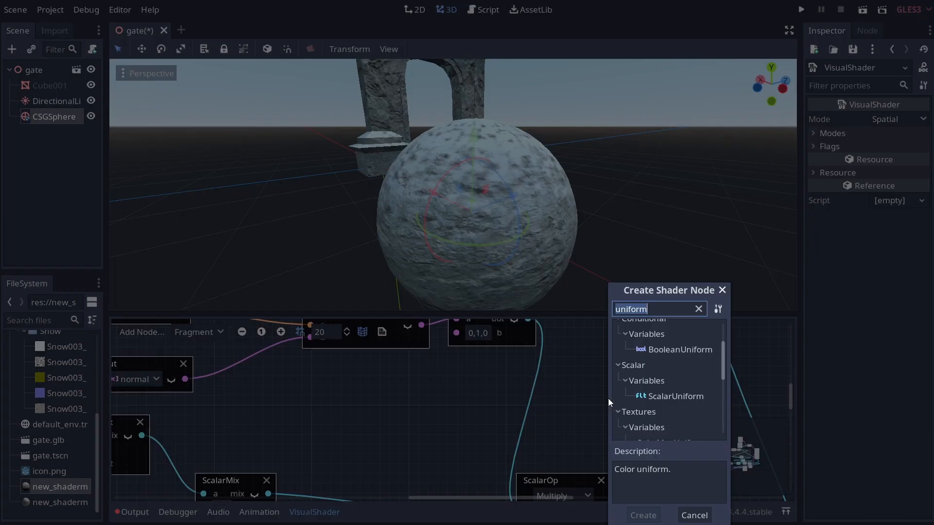
{"action": "right_click", "coordinate": [523, 381]}
{"action": "type", "text": "smoot"}
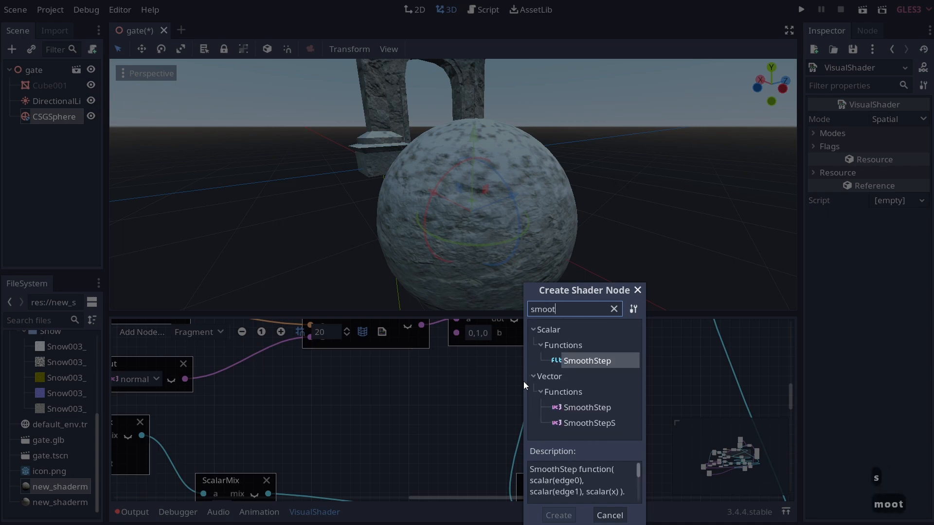
{"action": "key", "text": "Return"}
{"action": "middle_click_drag", "start_coordinate": [525, 385], "coordinate": [504, 401]}
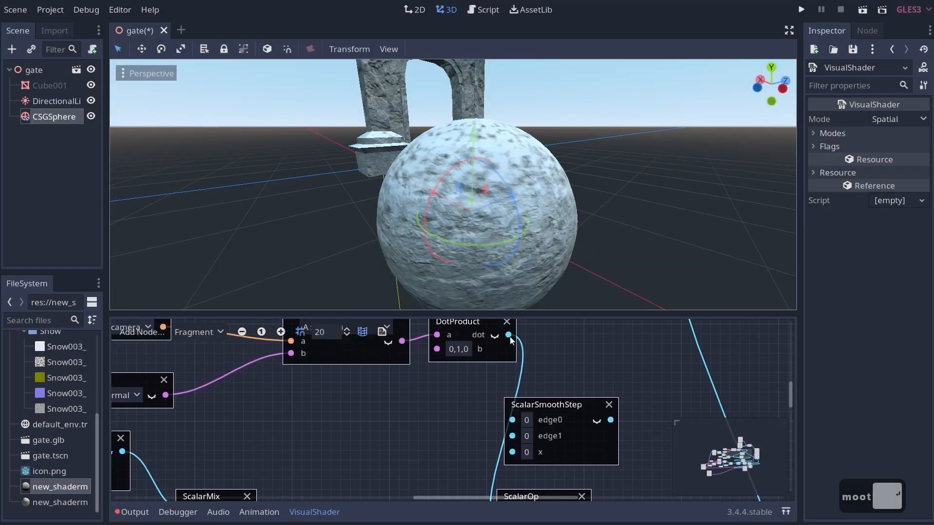
Connect the DotProduct output to the x input of ScalarSmoothStep and its output to the a input of the Multiply node
{"action": "left_click_drag", "start_coordinate": [508, 334], "coordinate": [539, 361]}
{"action": "left_click_drag", "start_coordinate": [493, 443], "coordinate": [512, 452]}
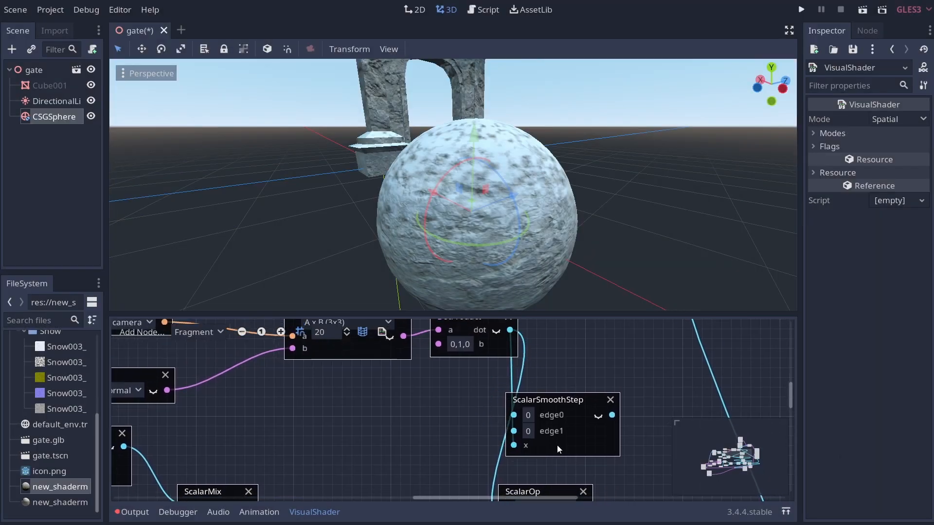
{"action": "middle_click_drag", "start_coordinate": [601, 428], "coordinate": [633, 369]}
{"action": "left_click_drag", "start_coordinate": [540, 430], "coordinate": [533, 469]}
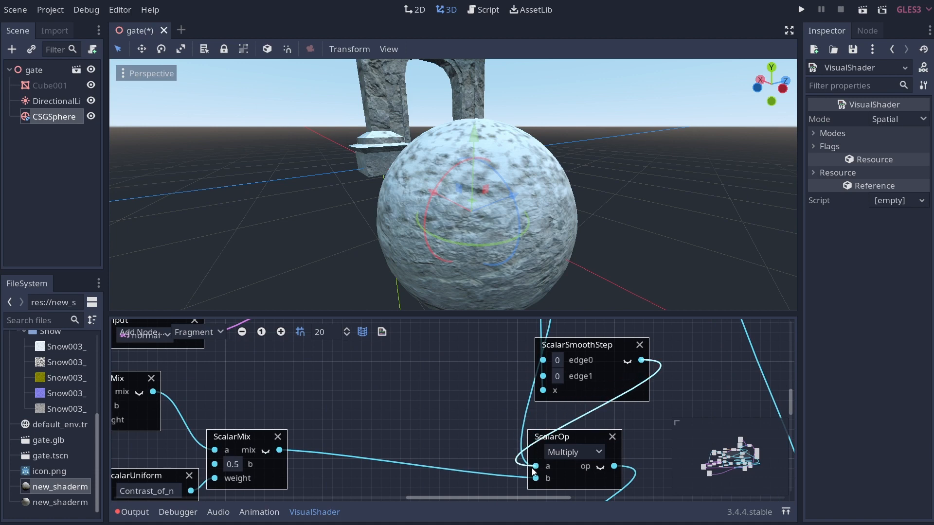
Add a ScalarUniform node beside ScalarSmoothStep and connect it to the edge0 input
{"action": "middle_click_drag", "start_coordinate": [621, 423], "coordinate": [671, 464]}
{"action": "middle_click_drag", "start_coordinate": [549, 386], "coordinate": [502, 369]}
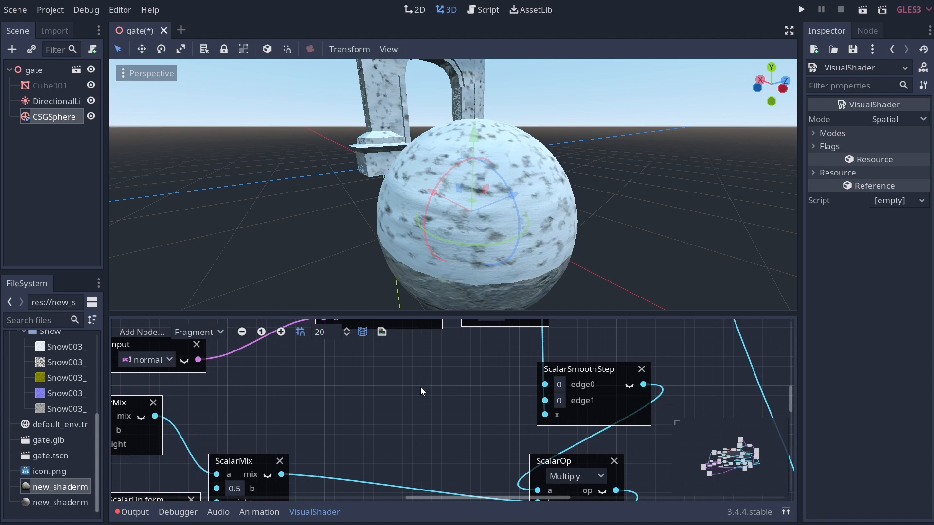
{"action": "right_click", "coordinate": [458, 379]}
{"action": "type", "text": "uniform"}
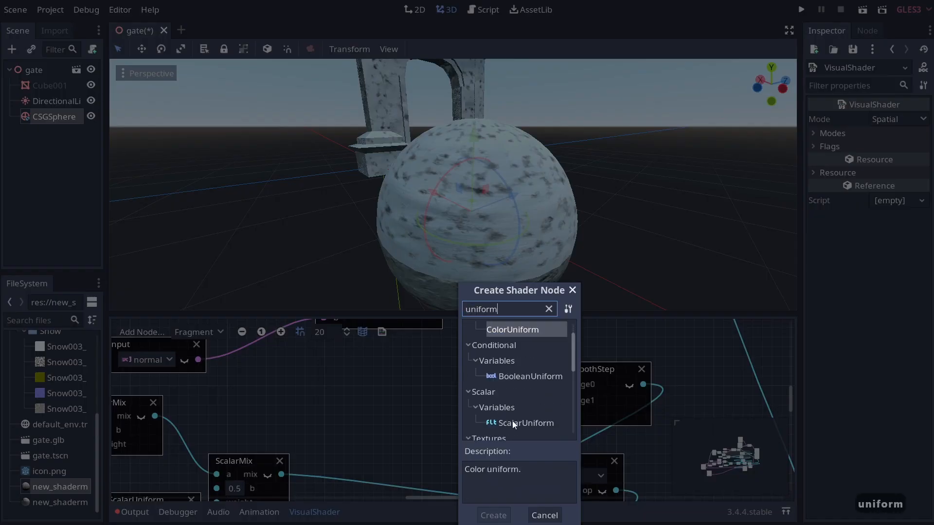
{"action": "left_click", "coordinate": [512, 421]}
{"action": "double_click", "coordinate": [520, 421]}
{"action": "left_click_drag", "start_coordinate": [548, 404], "coordinate": [474, 381]}
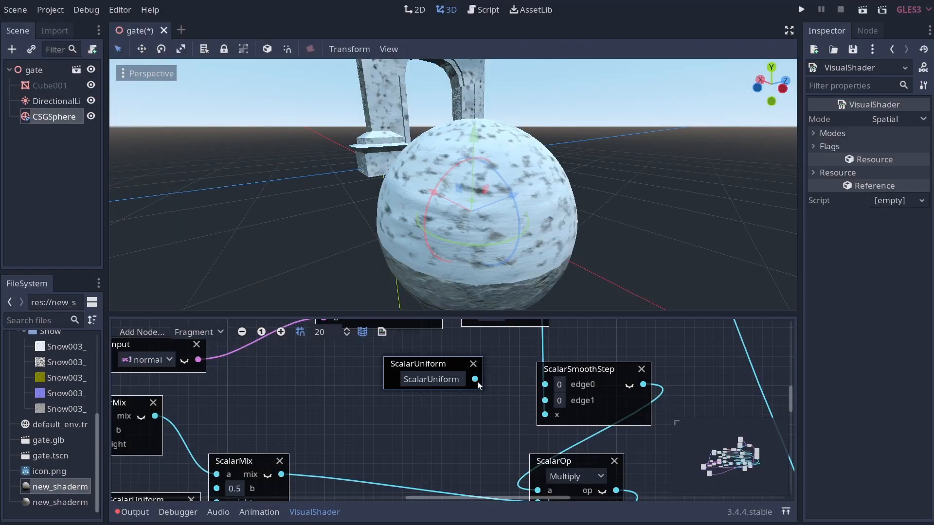
Duplicate the new ScalarUniform node, place the copy below it and connect it to the edge1 input of ScalarSmoothStep
{"action": "left_click", "coordinate": [450, 365]}
{"action": "key", "text": "ctrl+c"}
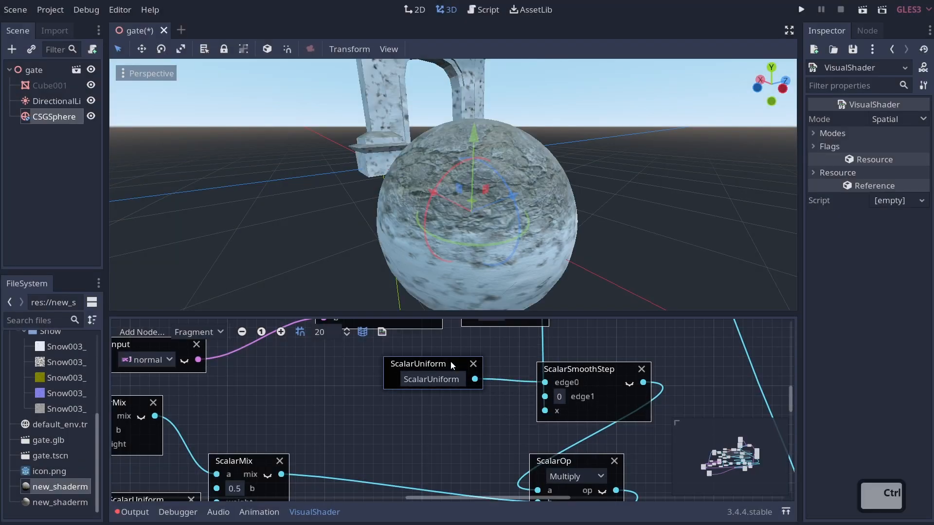
{"action": "key", "text": "ctrl+v"}
{"action": "left_click_drag", "start_coordinate": [481, 369], "coordinate": [399, 417]}
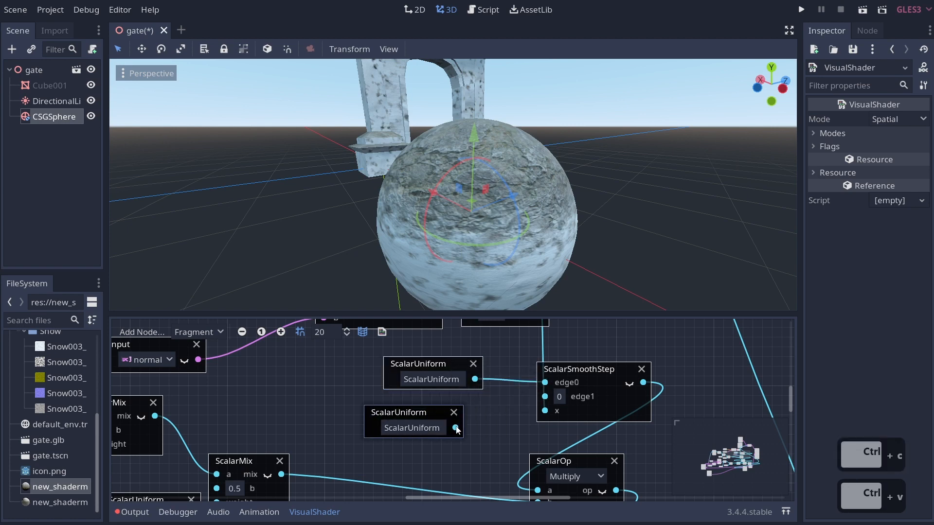
{"action": "left_click_drag", "start_coordinate": [456, 429], "coordinate": [544, 394]}
Name the ScalarUniform connected to edge0 Snow_Blend_1
{"action": "left_click", "coordinate": [440, 379]}
{"action": "key", "text": "ctrl+a"}
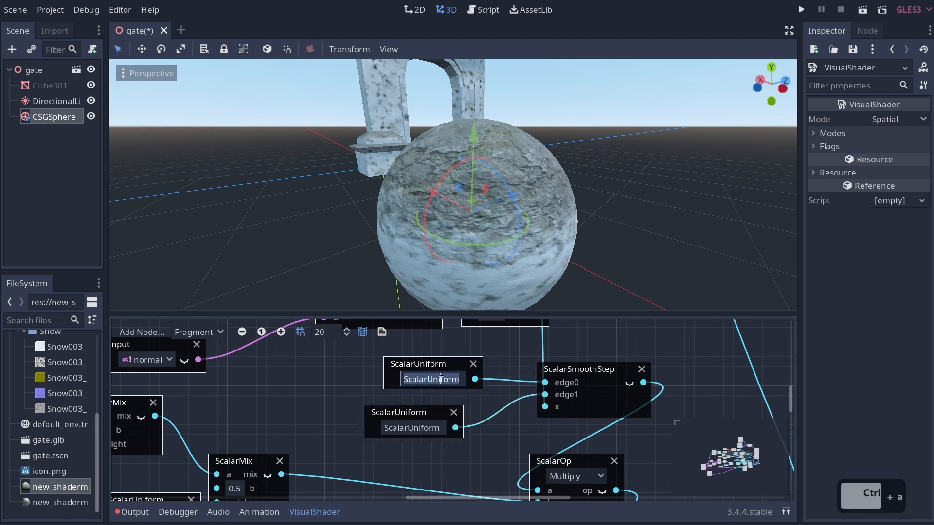
{"action": "type", "text": "S"}
{"action": "key", "text": "BackSpace"}
{"action": "type", "text": "Snow"}
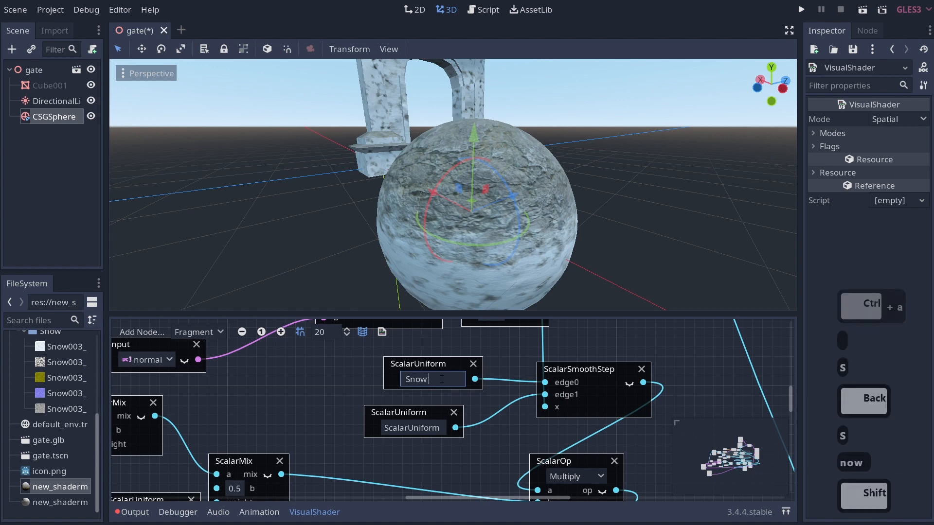
{"action": "type", "text": "_Blend_1"}
{"action": "key", "text": "Return"}
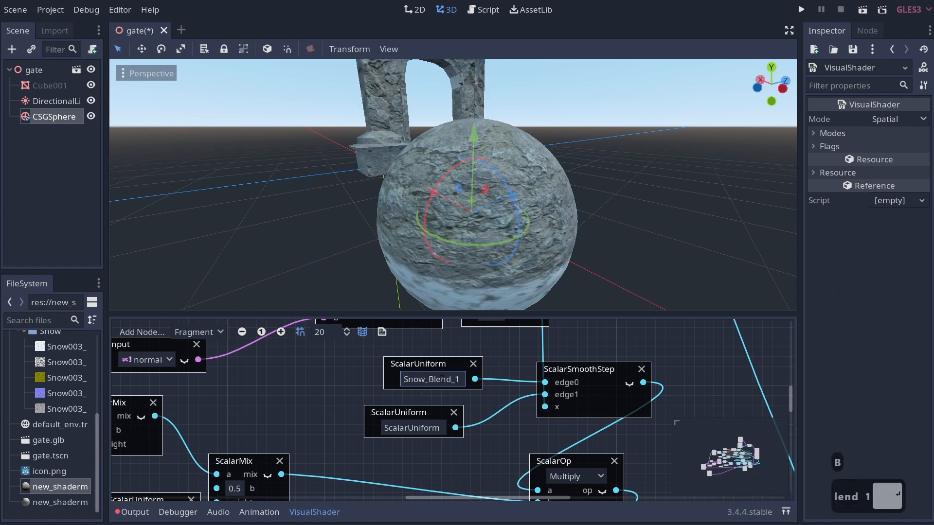
Name the ScalarUniform connected to edge1 Snow Blend 2
{"action": "key", "text": "ctrl+a"}
{"action": "type", "text": "S"}
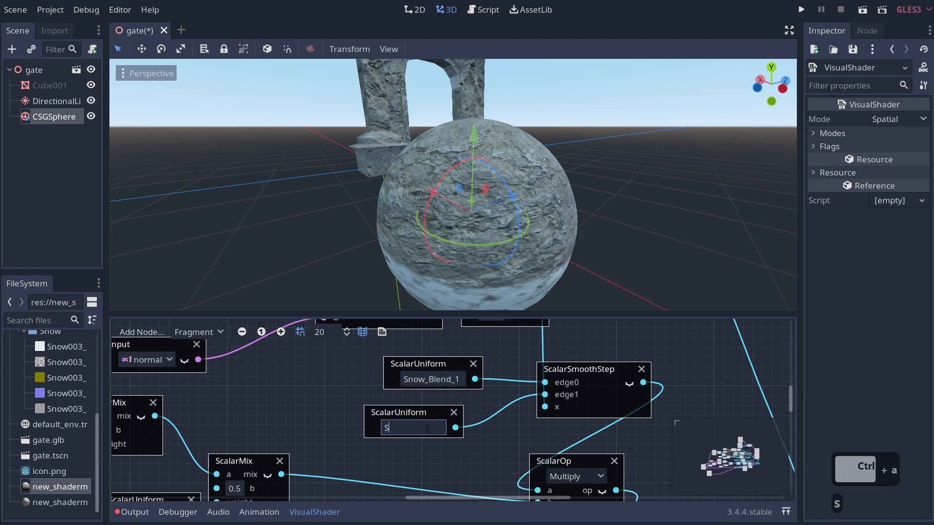
{"action": "type", "text": "now Blend"}
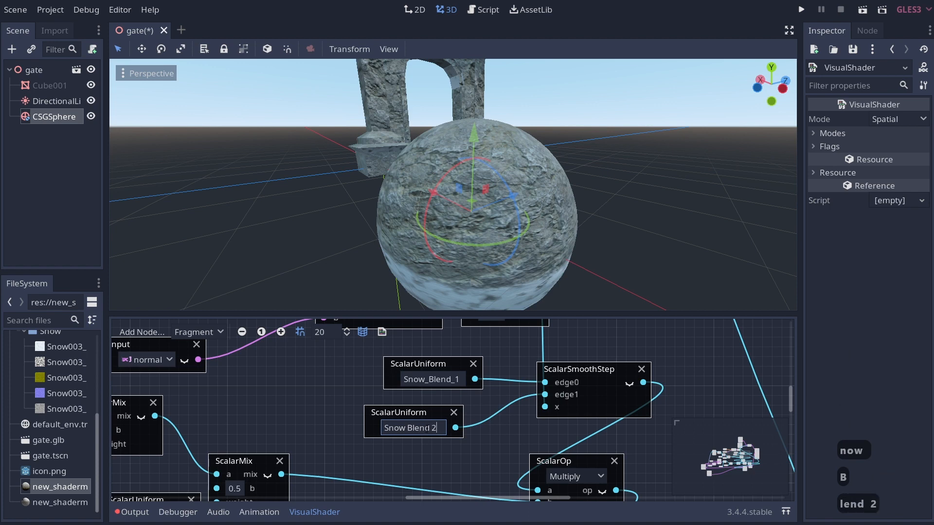
{"action": "type", "text": " 2"}
{"action": "key", "text": "Return"}
{"action": "left_click", "coordinate": [504, 425]}
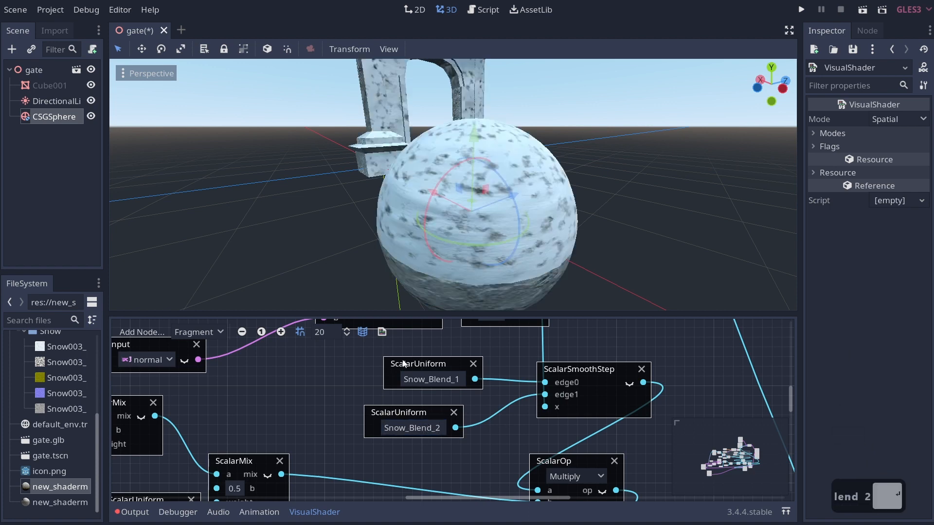
Move the Snow_Blend_1 node farther from ScalarSmoothStep and return to the shader material's properties
{"action": "left_click_drag", "start_coordinate": [402, 361], "coordinate": [379, 357]}
{"action": "middle_click_drag", "start_coordinate": [488, 378], "coordinate": [456, 391]}
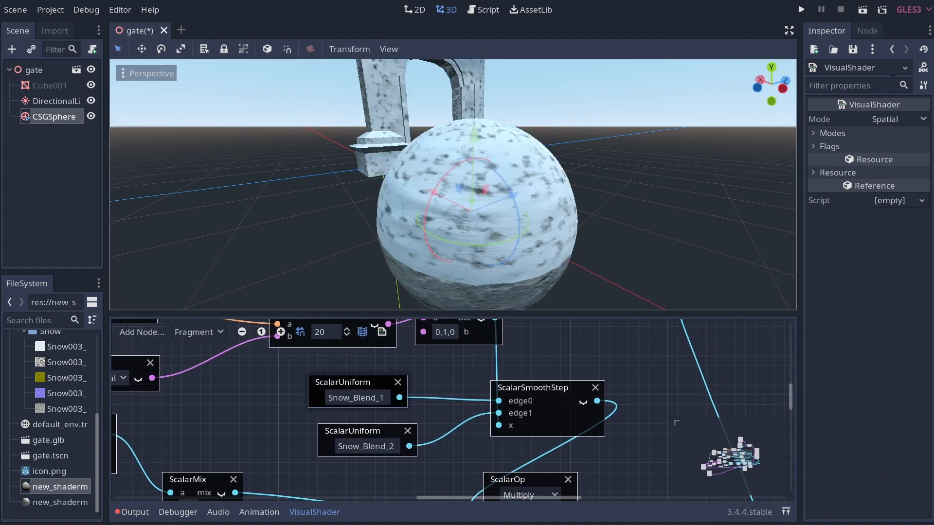
{"action": "left_click", "coordinate": [891, 49]}
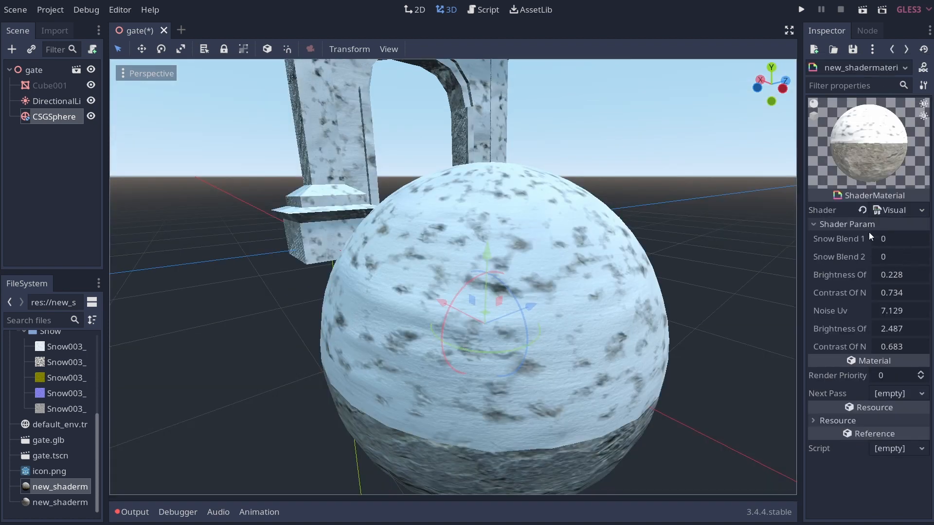
Try Snow Blend 1 at -0.071 and Snow Blend 2 at 0.47 on the sphere
{"action": "mouse_move", "coordinate": [883, 238]}
{"action": "left_mouse_down"}
{"action": "mouse_move", "coordinate": [919, 238]}
{"action": "mouse_move", "coordinate": [878, 239]}
{"action": "mouse_move", "coordinate": [882, 257]}
{"action": "left_mouse_up"}
{"action": "right_click_drag", "start_coordinate": [484, 419], "coordinate": [513, 441]}
{"action": "key", "text": "q"}
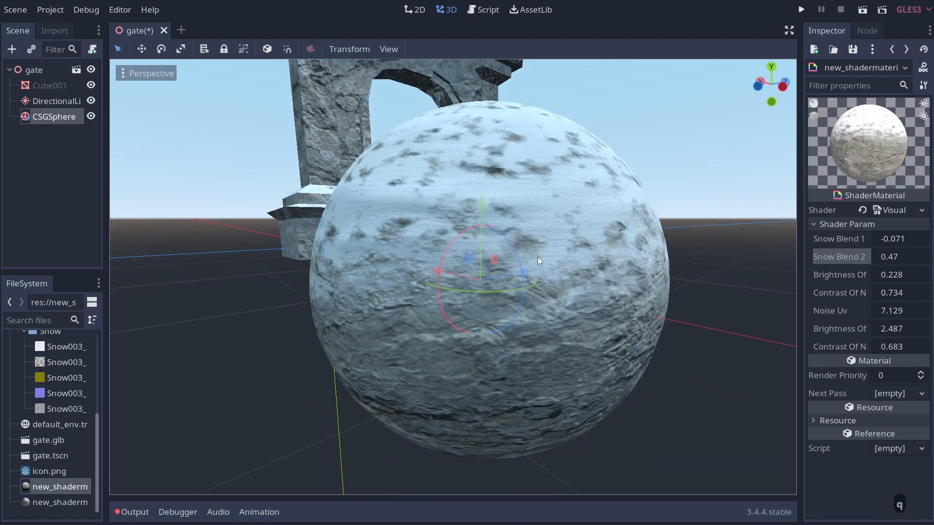
Try Snow Blend 1 at 0.677 and Snow Blend 2 at 0.988, viewing the sphere from above
{"action": "left_click_drag", "start_coordinate": [895, 238], "coordinate": [901, 257]}
{"action": "key", "text": "e"}
{"action": "right_click_drag", "start_coordinate": [665, 241], "coordinate": [653, 275]}
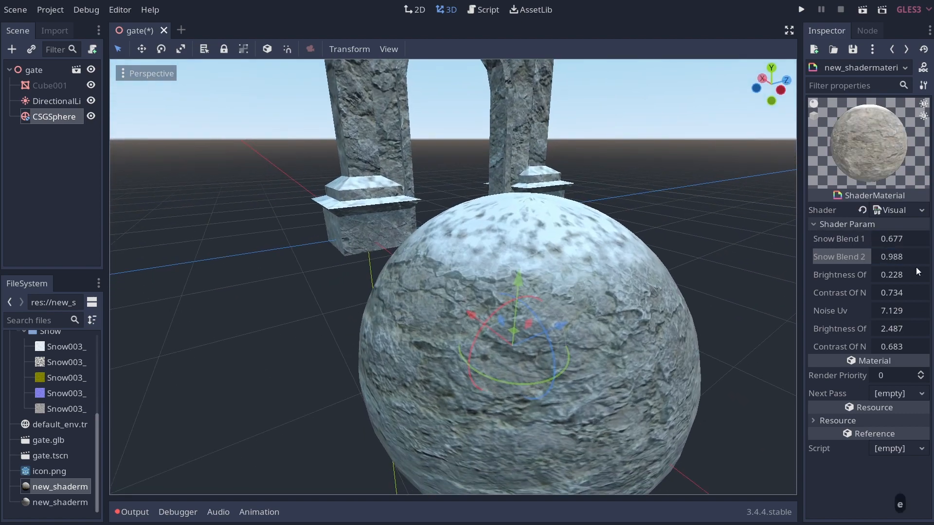
Set Snow Blend 1 to 0.883 and Snow Blend 2 to 0.908 and check the snow cap on the sphere
{"action": "mouse_move", "coordinate": [890, 239]}
{"action": "left_mouse_down"}
{"action": "mouse_move", "coordinate": [902, 241]}
{"action": "mouse_move", "coordinate": [877, 246]}
{"action": "mouse_move", "coordinate": [902, 256]}
{"action": "mouse_move", "coordinate": [886, 239]}
{"action": "mouse_move", "coordinate": [899, 239]}
{"action": "mouse_move", "coordinate": [875, 239]}
{"action": "mouse_move", "coordinate": [896, 257]}
{"action": "mouse_move", "coordinate": [869, 256]}
{"action": "mouse_move", "coordinate": [884, 256]}
{"action": "mouse_move", "coordinate": [885, 239]}
{"action": "mouse_move", "coordinate": [897, 239]}
{"action": "mouse_move", "coordinate": [883, 257]}
{"action": "left_mouse_up"}
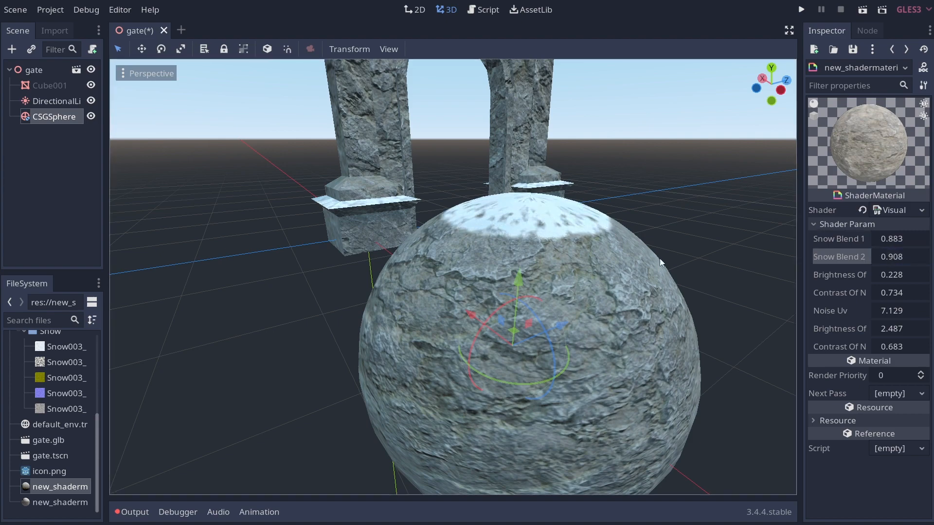
{"action": "key", "text": "d"}
{"action": "key", "text": "e"}
{"action": "right_click_drag", "start_coordinate": [633, 272], "coordinate": [633, 282]}
{"action": "key", "text": "w"}
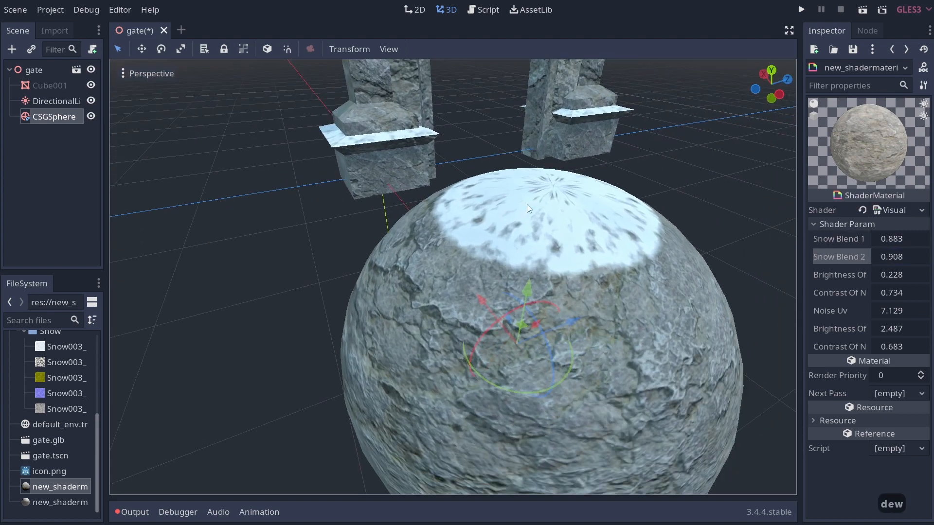
Examine the snow on the gate's column base and top beam, and readjust the two snow blend values
{"action": "key", "text": "a"}
{"action": "right_click_drag", "start_coordinate": [506, 227], "coordinate": [559, 219]}
{"action": "key", "text": "w"}
{"action": "key", "text": "e"}
{"action": "key", "text": "w"}
{"action": "key", "text": "e"}
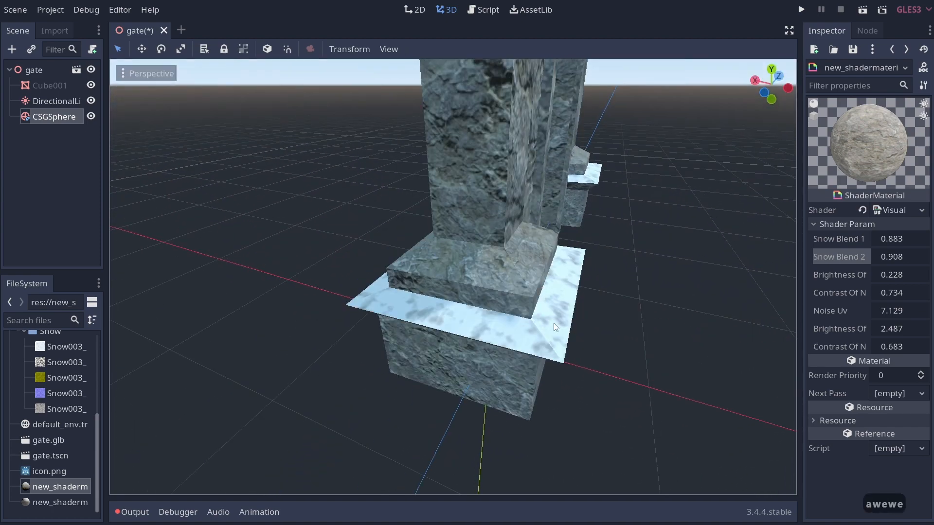
{"action": "key", "text": "e"}
{"action": "right_click_drag", "start_coordinate": [559, 323], "coordinate": [505, 291]}
{"action": "key", "text": "s"}
{"action": "key", "text": "d"}
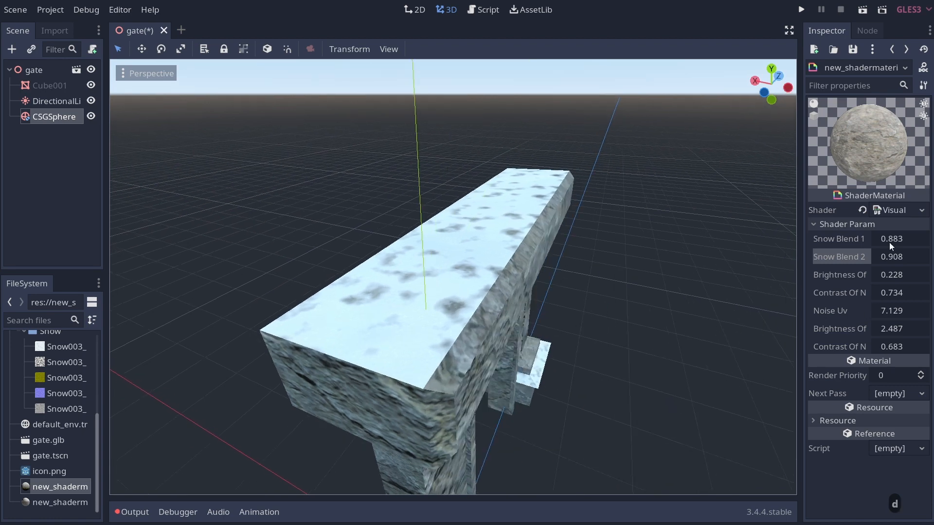
{"action": "mouse_move", "coordinate": [895, 256]}
{"action": "left_mouse_down"}
{"action": "mouse_move", "coordinate": [919, 256]}
{"action": "mouse_move", "coordinate": [887, 256]}
{"action": "mouse_move", "coordinate": [897, 256]}
{"action": "mouse_move", "coordinate": [890, 241]}
{"action": "mouse_move", "coordinate": [868, 240]}
{"action": "mouse_move", "coordinate": [909, 241]}
{"action": "mouse_move", "coordinate": [872, 247]}
{"action": "mouse_move", "coordinate": [893, 241]}
{"action": "left_mouse_up"}
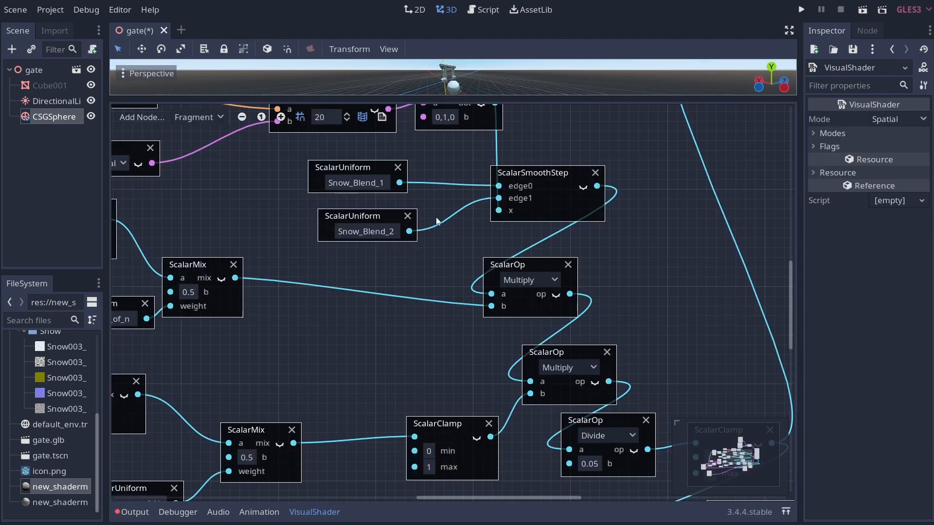
Move the rock colour Texture node farther away from VectorScalarMix in the visual shader graph
{"action": "middle_click_drag", "start_coordinate": [419, 269], "coordinate": [638, 385]}
{"action": "scroll", "coordinate": [456, 279], "scroll_direction": "down", "scroll_amount": 6, "text": "shift"}
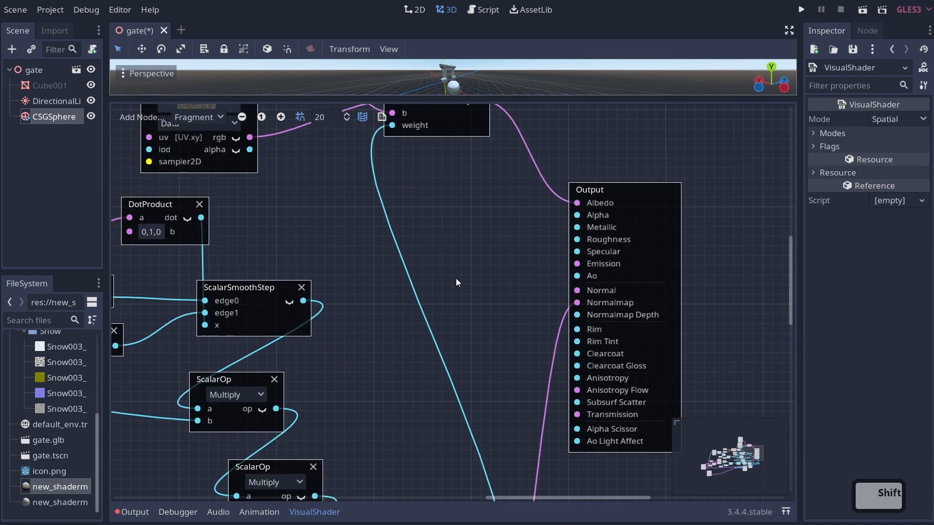
{"action": "scroll", "coordinate": [468, 264], "scroll_direction": "up", "scroll_amount": 4}
{"action": "middle_click_drag", "start_coordinate": [326, 264], "coordinate": [629, 322]}
{"action": "left_click_drag", "start_coordinate": [509, 303], "coordinate": [362, 287]}
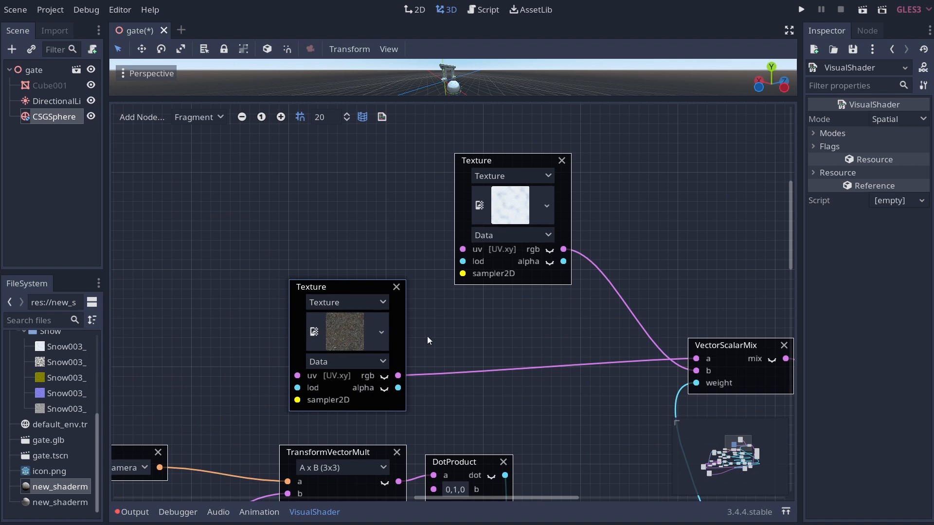
Move the Output node farther away from the rest of the graph
{"action": "middle_click_drag", "start_coordinate": [577, 411], "coordinate": [298, 202]}
{"action": "middle_click_drag", "start_coordinate": [597, 389], "coordinate": [557, 308]}
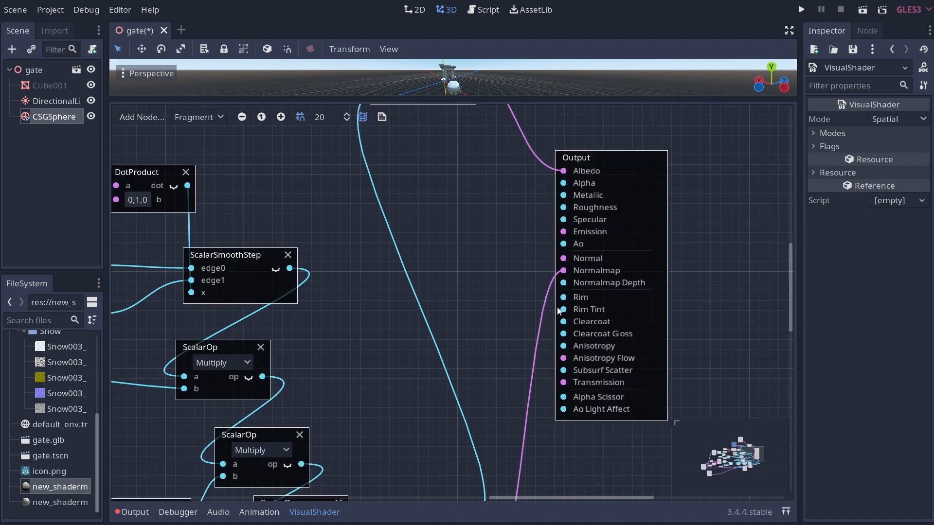
{"action": "left_click_drag", "start_coordinate": [634, 236], "coordinate": [720, 250]}
{"action": "middle_click_drag", "start_coordinate": [549, 230], "coordinate": [583, 318]}
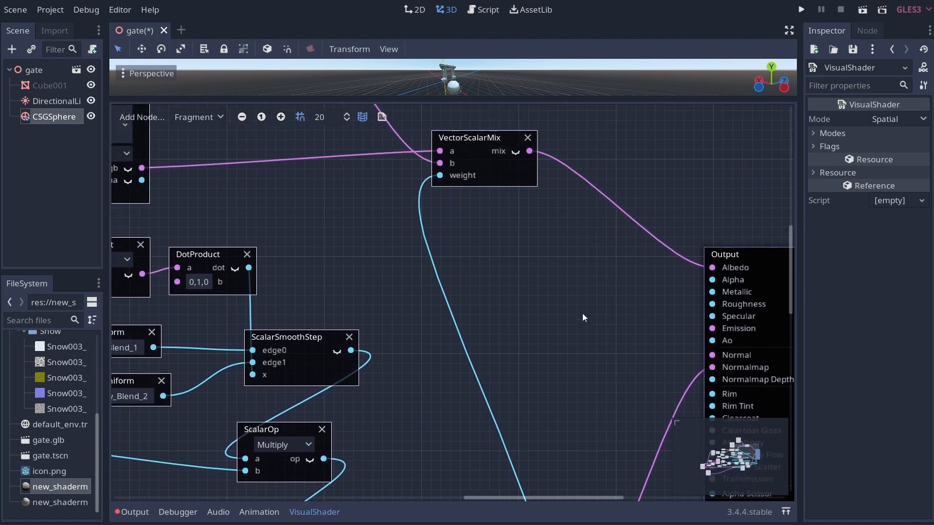
Add a TextureUniform node between the rock Texture node and VectorScalarMix
{"action": "middle_click_drag", "start_coordinate": [524, 302], "coordinate": [632, 383]}
{"action": "middle_click_drag", "start_coordinate": [426, 312], "coordinate": [456, 309]}
{"action": "right_click", "coordinate": [403, 213]}
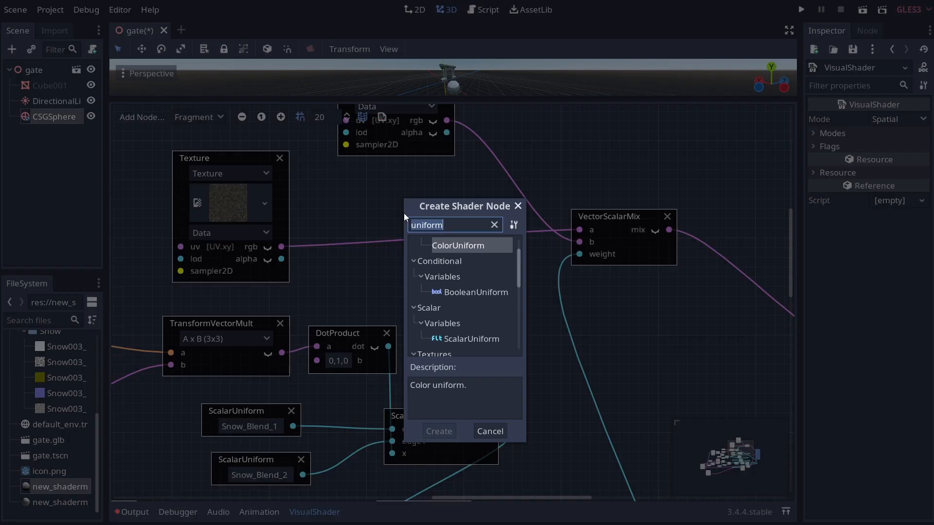
{"action": "scroll", "coordinate": [448, 315], "scroll_direction": "down", "scroll_amount": 3}
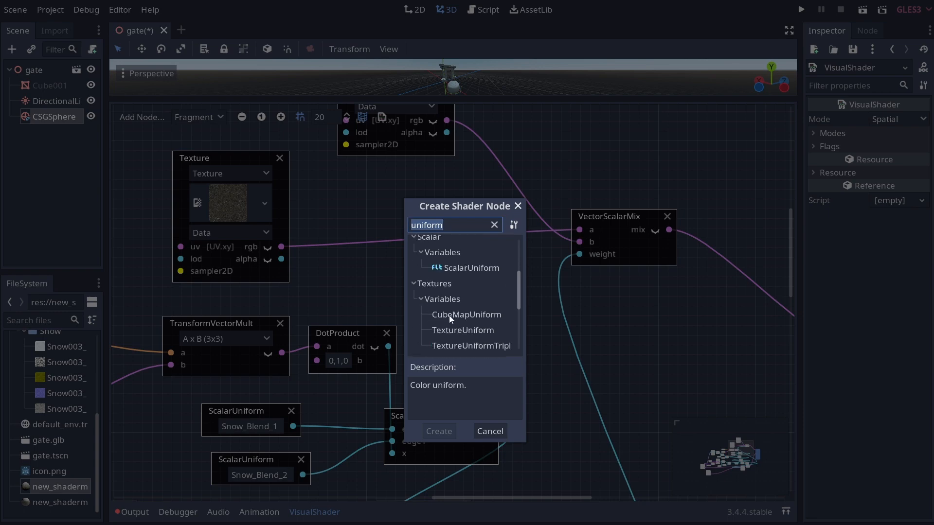
{"action": "scroll", "coordinate": [460, 325], "scroll_direction": "down", "scroll_amount": 1}
{"action": "double_click", "coordinate": [465, 296]}
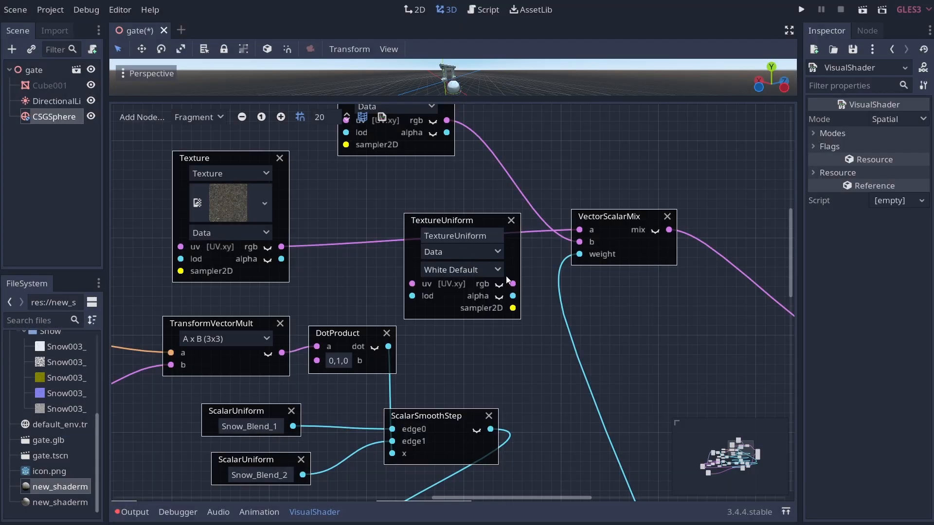
Connect the TextureUniform's rgb output to input a of VectorScalarMix and set its texture type to Color
{"action": "left_click_drag", "start_coordinate": [512, 284], "coordinate": [580, 230]}
{"action": "left_click", "coordinate": [444, 251]}
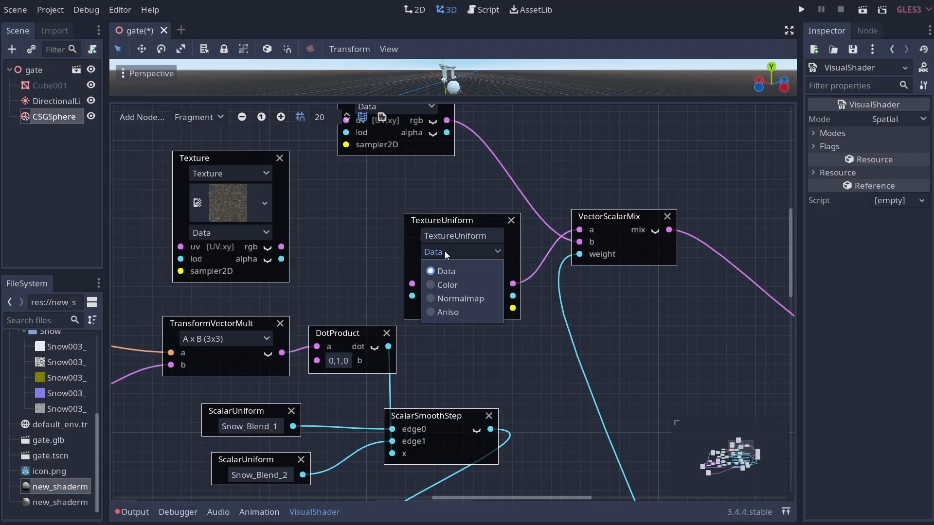
{"action": "left_click", "coordinate": [447, 286]}
Name the TextureUniform Base_Texture_Color
{"action": "left_click", "coordinate": [463, 235]}
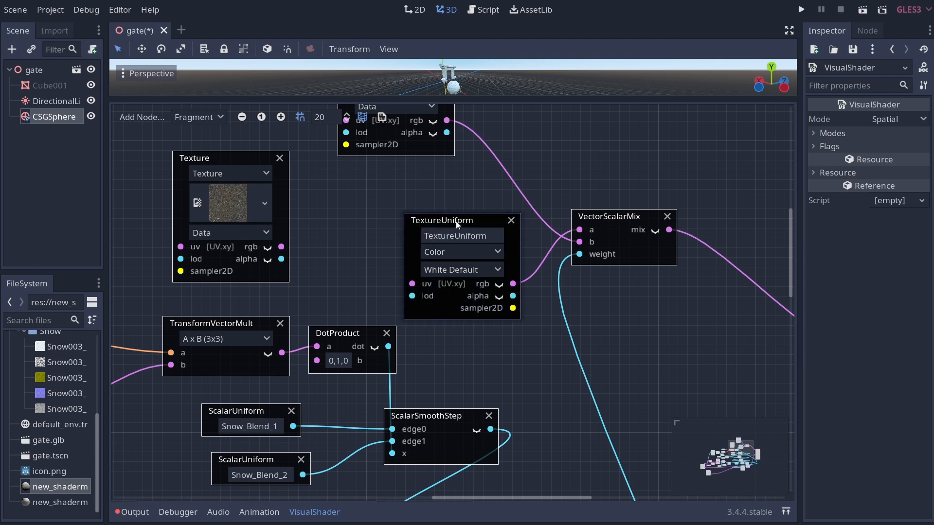
{"action": "key", "text": "ctrl+a"}
{"action": "type", "text": "Baset"}
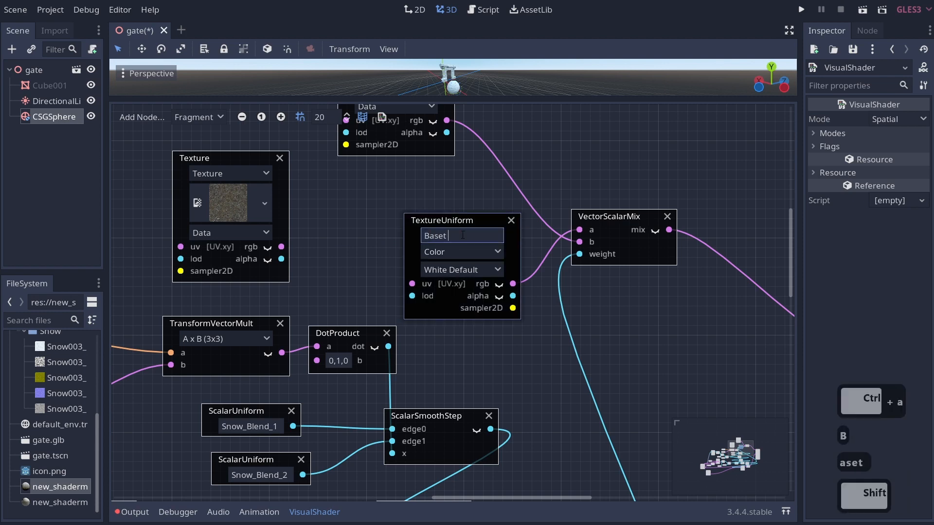
{"action": "key", "text": "BackSpace"}
{"action": "type", "text": "T"}
{"action": "type", "text": "exture_Color"}
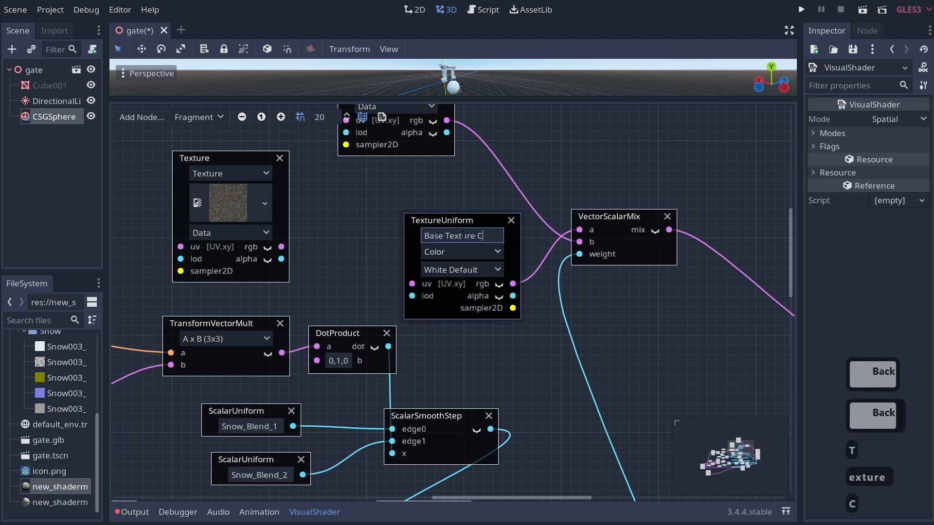
{"action": "key", "text": "Return"}
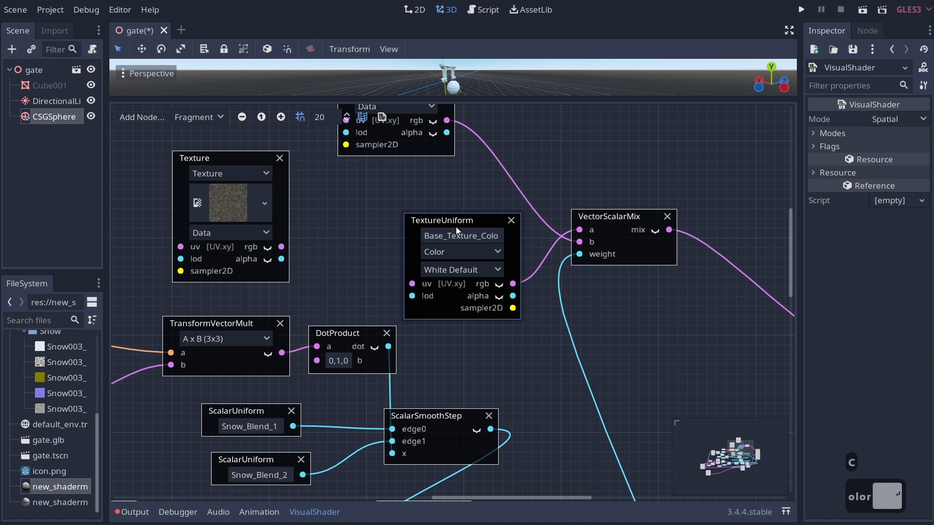
Duplicate the Base_Texture_Color node and place the copy beside the rock normal map's Texture node
{"action": "key", "text": "ctrl+c"}
{"action": "key", "text": "ctrl+v"}
{"action": "left_click_drag", "start_coordinate": [489, 232], "coordinate": [539, 403]}
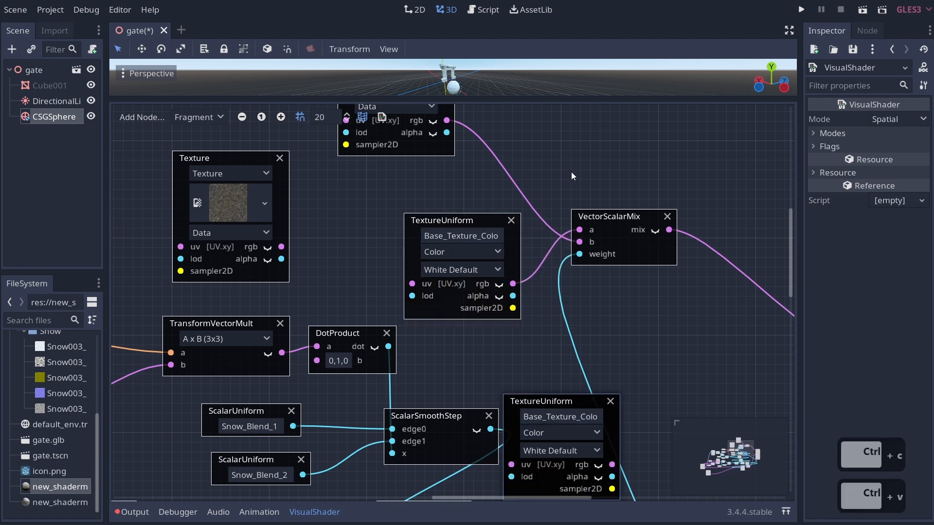
{"action": "scroll", "coordinate": [570, 171], "scroll_direction": "down", "scroll_amount": 10}
{"action": "scroll", "coordinate": [655, 262], "scroll_direction": "left", "scroll_amount": 3}
{"action": "left_click_drag", "start_coordinate": [631, 138], "coordinate": [137, 332]}
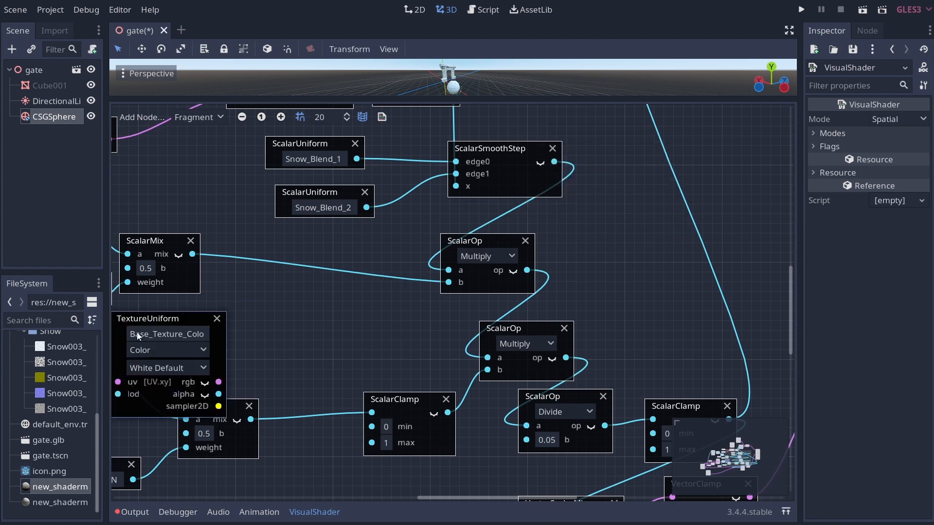
{"action": "middle_click_drag", "start_coordinate": [138, 332], "coordinate": [754, 268]}
{"action": "left_click_drag", "start_coordinate": [742, 267], "coordinate": [162, 291]}
{"action": "middle_click_drag", "start_coordinate": [162, 294], "coordinate": [463, 255]}
{"action": "left_click_drag", "start_coordinate": [462, 255], "coordinate": [254, 324]}
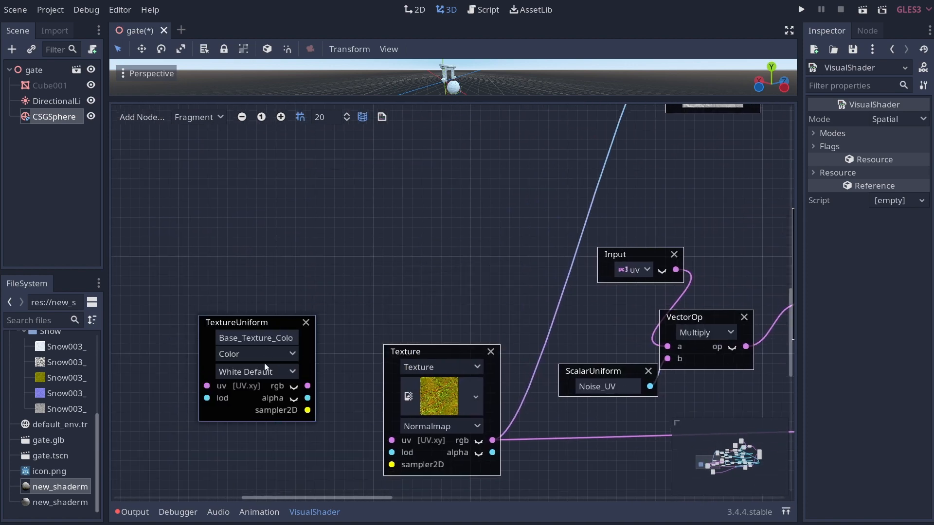
Rename the copied TextureUniform Base_Texture_Normal
{"action": "type", "text": "normal"}
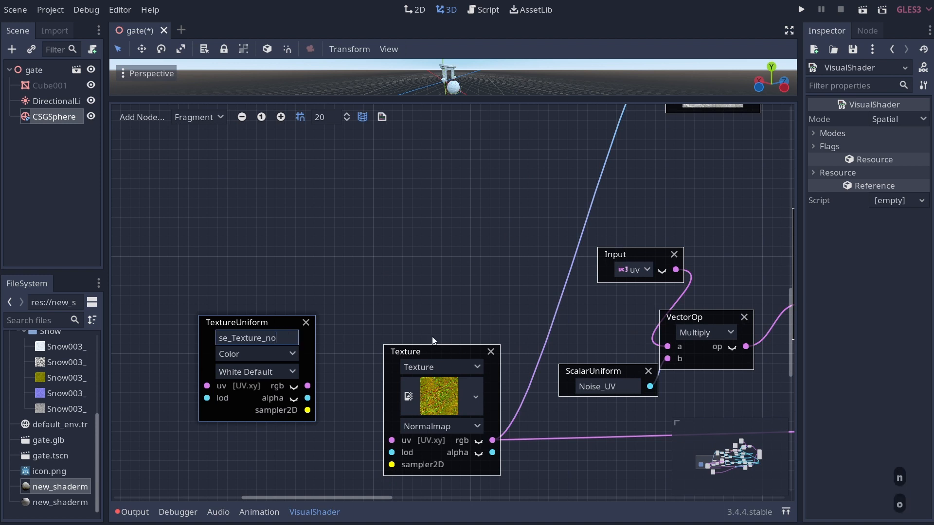
{"action": "key", "text": "Left"}
{"action": "key", "text": "Left"}
{"action": "key", "text": "Left"}
{"action": "key", "text": "Left"}
{"action": "key", "text": "Left"}
{"action": "key", "text": "BackSpace"}
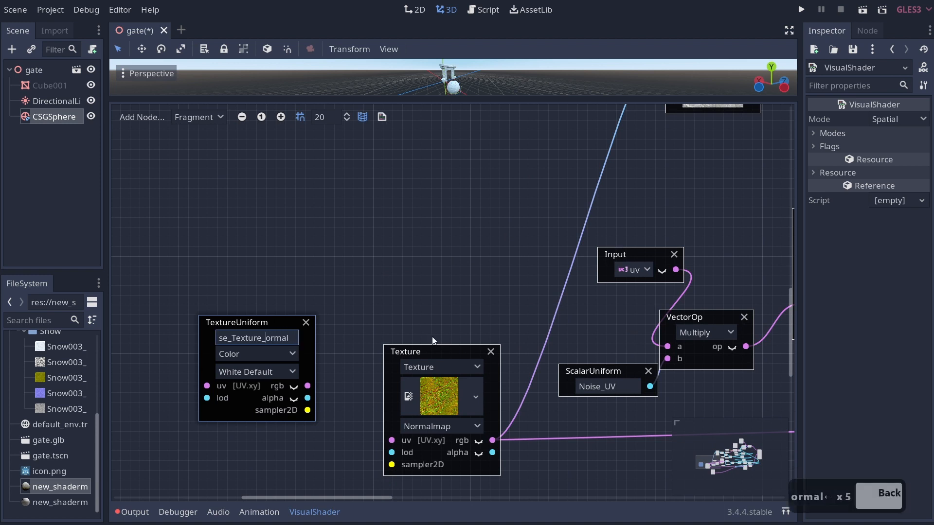
{"action": "type", "text": "M"}
{"action": "key", "text": "Return"}
{"action": "left_click", "coordinate": [274, 337]}
{"action": "key", "text": "Delete"}
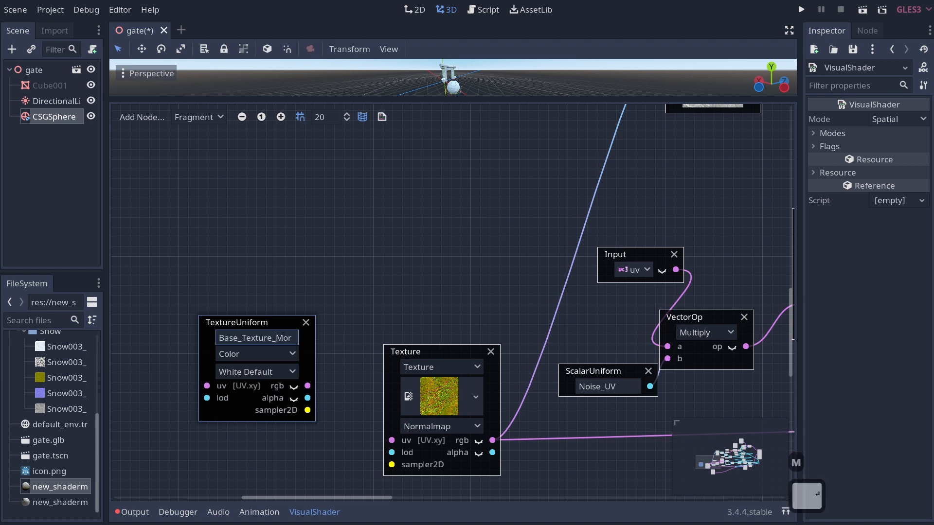
{"action": "type", "text": "N"}
{"action": "key", "text": "Return"}
Place Base_Texture_Normal above the rock normal map's Texture node and connect its rgb output to input a of the ScalarOp
{"action": "left_click_drag", "start_coordinate": [267, 322], "coordinate": [443, 235]}
{"action": "middle_click_drag", "start_coordinate": [416, 250], "coordinate": [336, 357]}
{"action": "key", "text": "super"}
{"action": "key", "text": "super"}
{"action": "left_click_drag", "start_coordinate": [403, 404], "coordinate": [592, 128]}
{"action": "scroll", "coordinate": [382, 230], "scroll_direction": "down", "scroll_amount": 5, "text": "ctrl"}
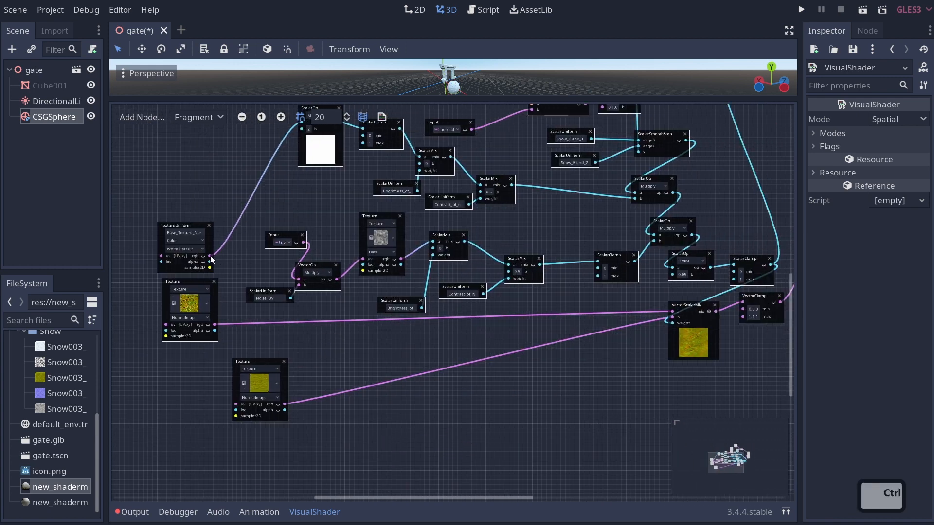
Replace the rock normal map's Texture node with Base_Texture_Normal, connecting rgb to input a of the normal VectorScalarMix
{"action": "left_click_drag", "start_coordinate": [210, 256], "coordinate": [668, 312]}
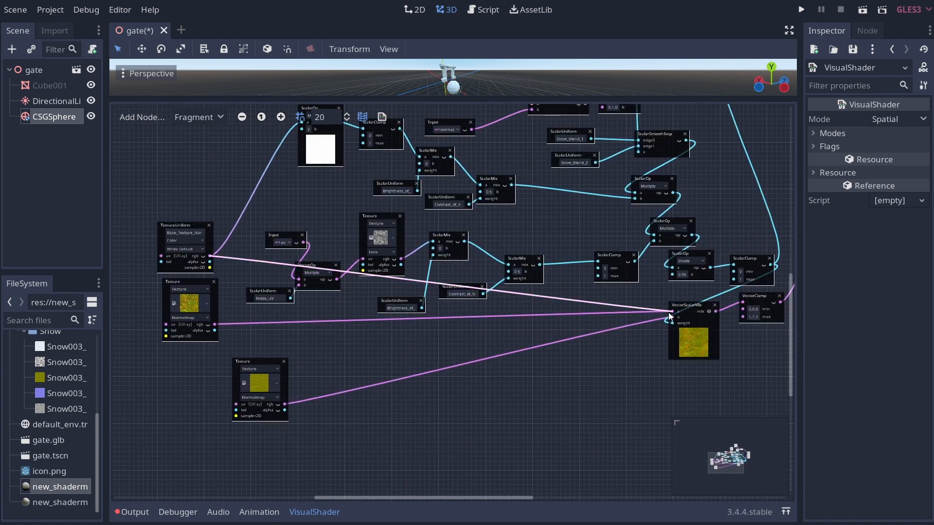
{"action": "left_click", "coordinate": [198, 284]}
{"action": "key", "text": "Delete"}
{"action": "left_click_drag", "start_coordinate": [191, 225], "coordinate": [171, 309]}
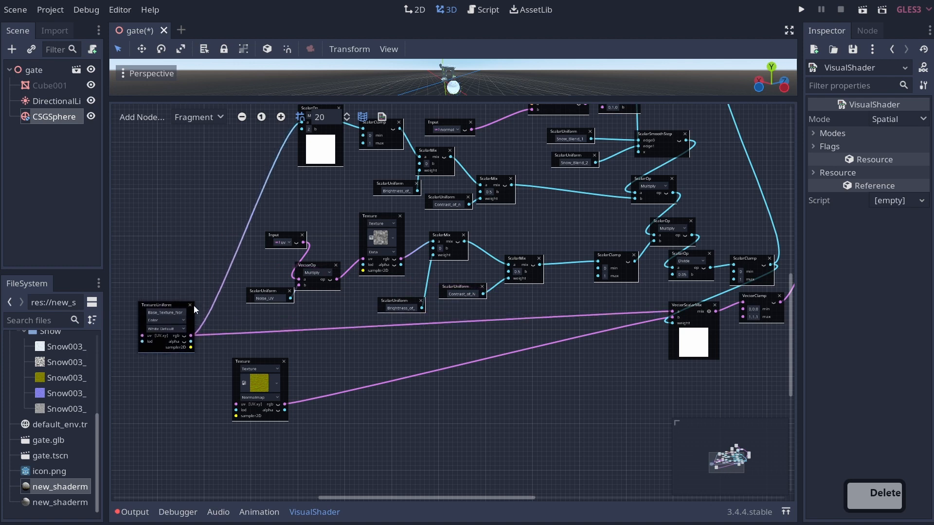
Duplicate the Base_Texture_Normal node and place the copy in the free space beside the Output node
{"action": "key", "text": "ctrl+c"}
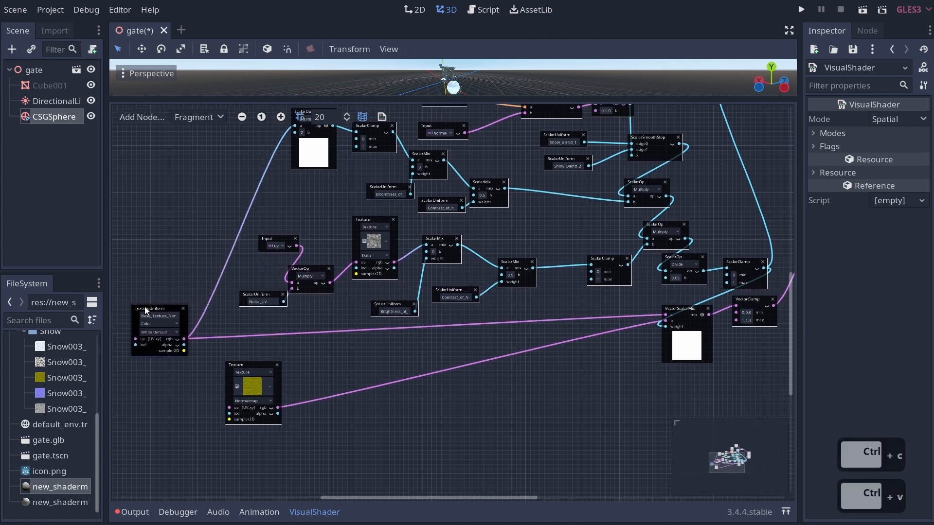
{"action": "key", "text": "ctrl+v"}
{"action": "left_click_drag", "start_coordinate": [406, 308], "coordinate": [712, 214]}
{"action": "middle_click_drag", "start_coordinate": [642, 239], "coordinate": [340, 357]}
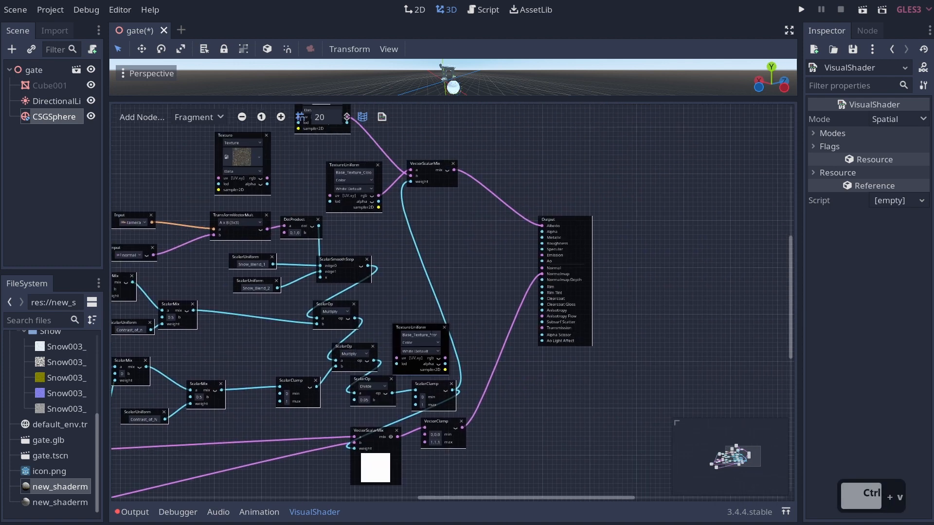
{"action": "scroll", "coordinate": [441, 329], "scroll_direction": "up", "scroll_amount": 6, "text": "ctrl"}
{"action": "left_click_drag", "start_coordinate": [415, 325], "coordinate": [568, 134]}
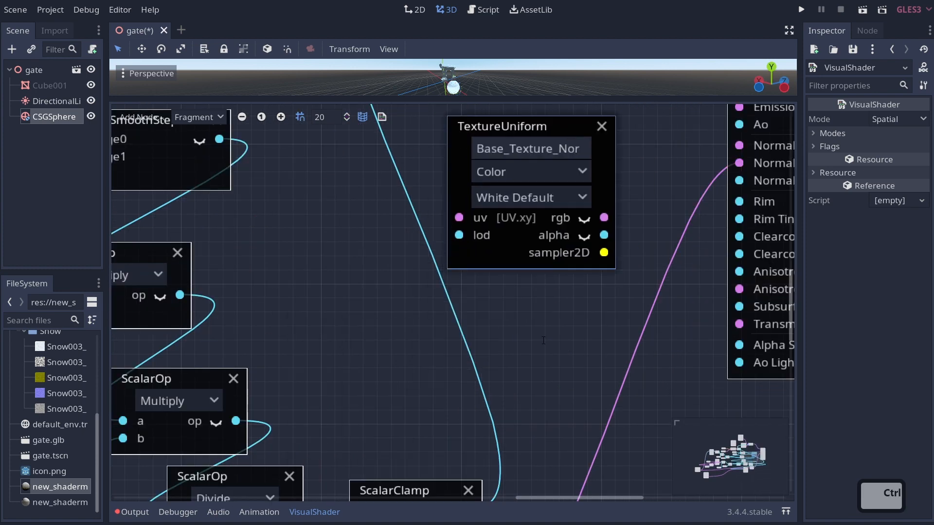
{"action": "middle_click_drag", "start_coordinate": [544, 340], "coordinate": [488, 446]}
{"action": "left_click_drag", "start_coordinate": [445, 252], "coordinate": [436, 142]}
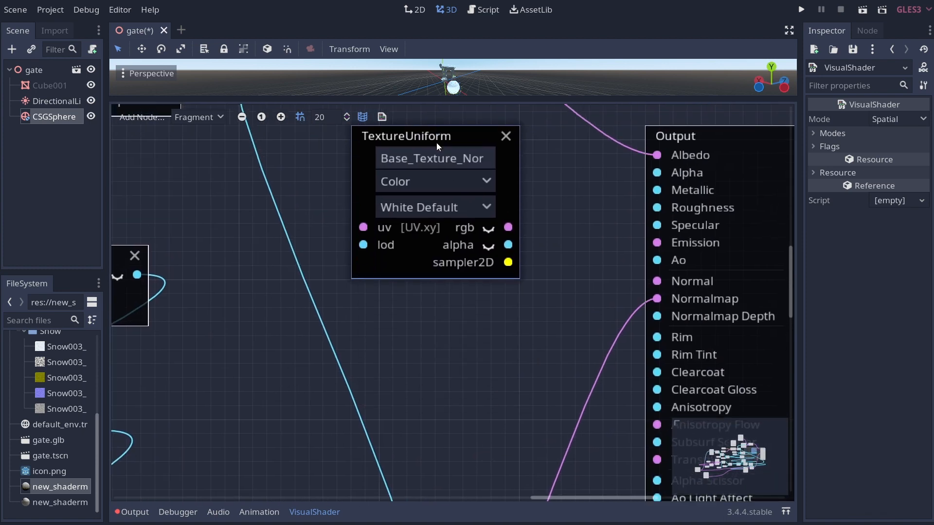
Duplicate the albedo VectorScalarMix node and place the copy between the duplicated TextureUniform and the Output node
{"action": "middle_click_drag", "start_coordinate": [510, 230], "coordinate": [568, 342]}
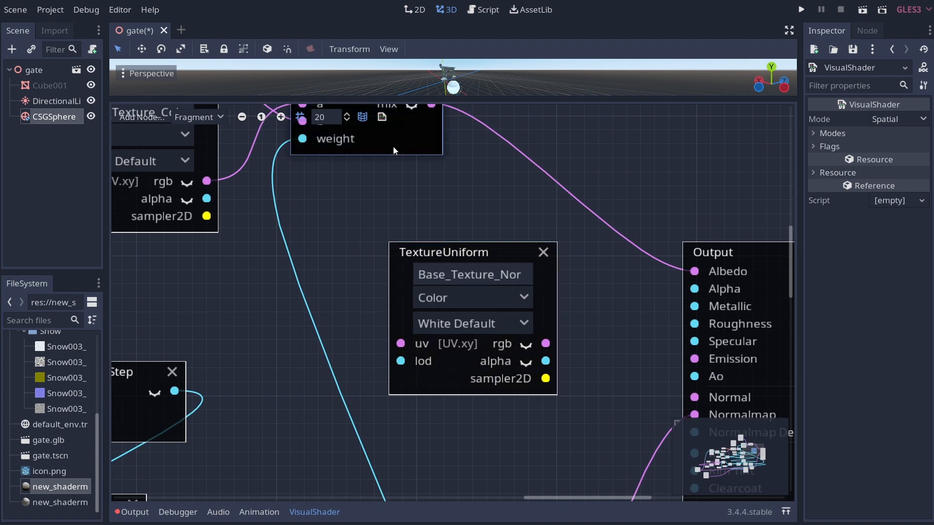
{"action": "scroll", "coordinate": [381, 246], "scroll_direction": "down", "scroll_amount": 3}
{"action": "scroll", "coordinate": [394, 293], "scroll_direction": "up", "scroll_amount": 3}
{"action": "key", "text": "ctrl+c"}
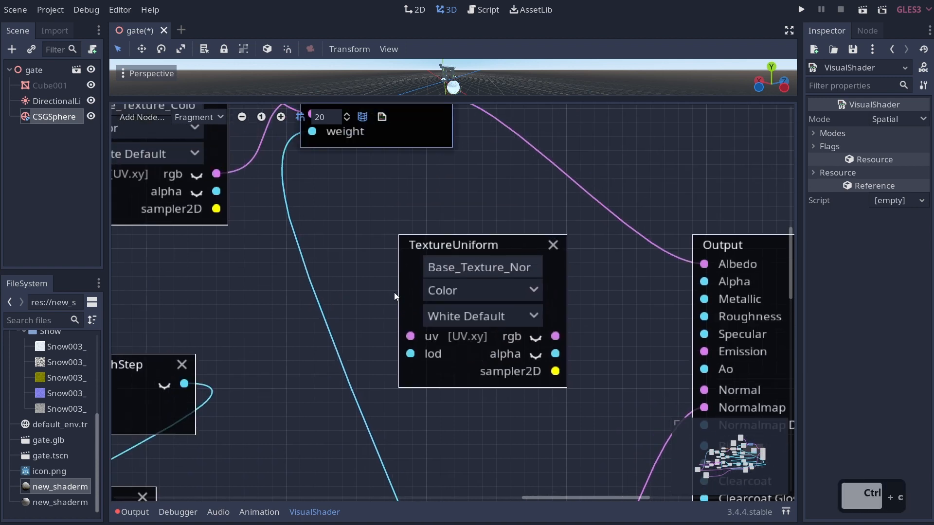
{"action": "key", "text": "ctrl+v"}
{"action": "scroll", "coordinate": [392, 204], "scroll_direction": "up", "scroll_amount": 3}
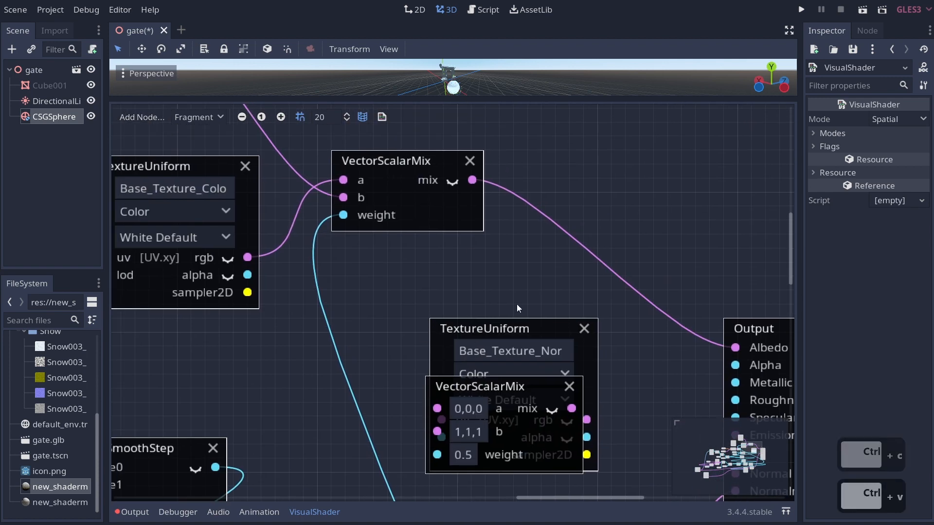
{"action": "middle_click_drag", "start_coordinate": [516, 305], "coordinate": [433, 253]}
{"action": "left_click_drag", "start_coordinate": [440, 281], "coordinate": [342, 253]}
{"action": "left_click_drag", "start_coordinate": [450, 330], "coordinate": [525, 315]}
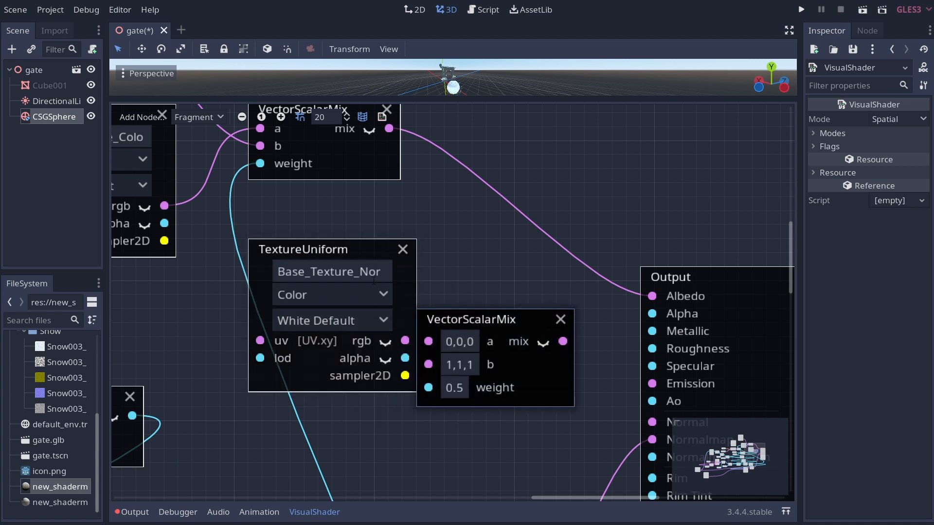
Rename the duplicated TextureUniform Base_Texture_Roughness and connect its rgb output to input a of the copied VectorScalarMix
{"action": "left_click_drag", "start_coordinate": [354, 272], "coordinate": [467, 276]}
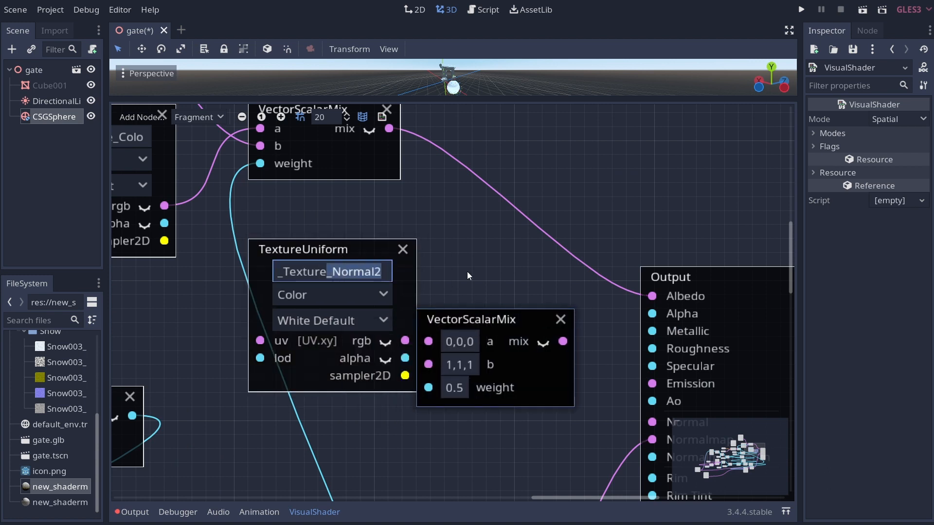
{"action": "key", "text": "BackSpace"}
{"action": "type", "text": "_Roughness"}
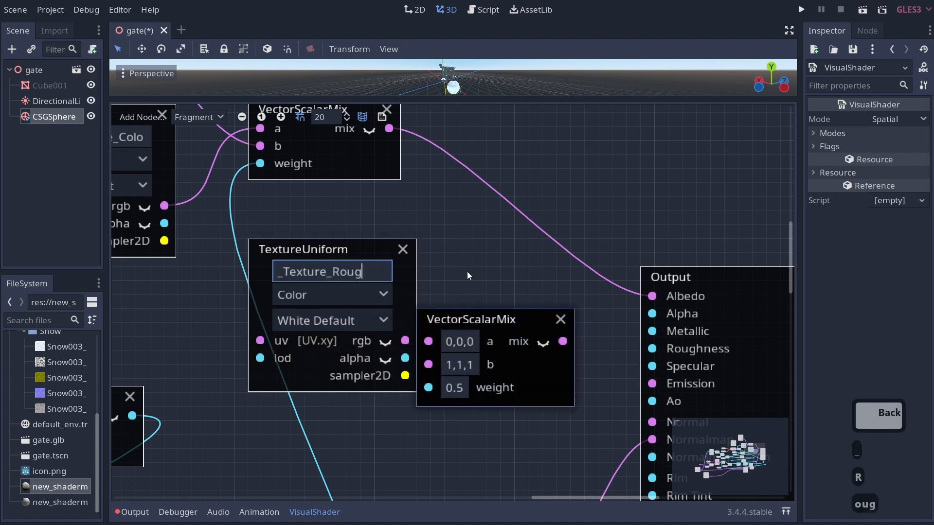
{"action": "key", "text": "Return"}
{"action": "left_click_drag", "start_coordinate": [342, 251], "coordinate": [243, 250]}
{"action": "left_click_drag", "start_coordinate": [307, 340], "coordinate": [428, 341]}
{"action": "key", "text": "Escape"}
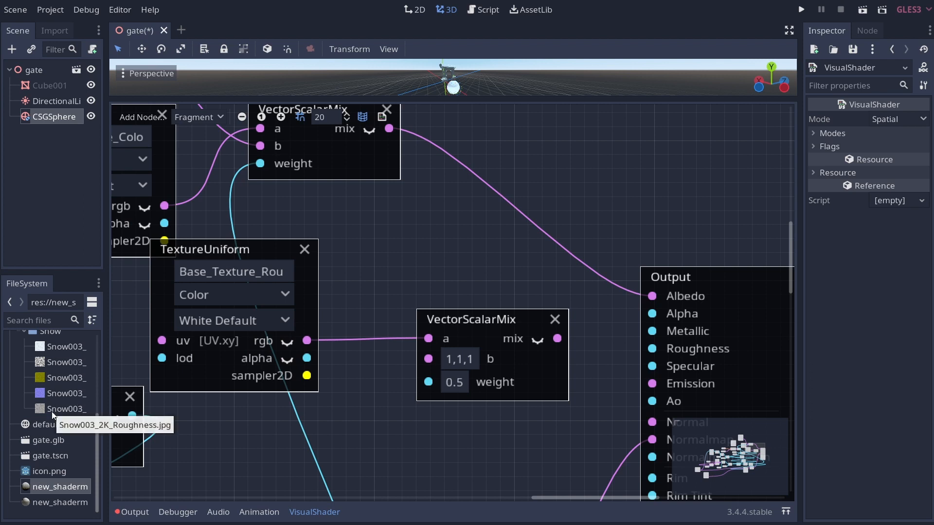
Add Snow003_2K_Roughness.jpg as a Texture node below Base_Texture_Roughness and connect its rgb output to input b of the new VectorScalarMix
{"action": "left_click_drag", "start_coordinate": [52, 411], "coordinate": [209, 427]}
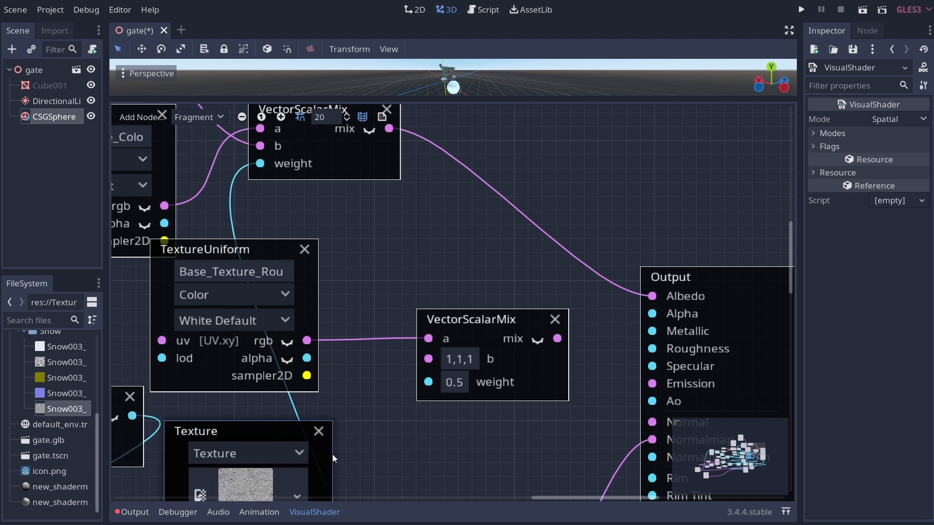
{"action": "middle_click_drag", "start_coordinate": [208, 428], "coordinate": [235, 358]}
{"action": "left_click_drag", "start_coordinate": [347, 489], "coordinate": [453, 289]}
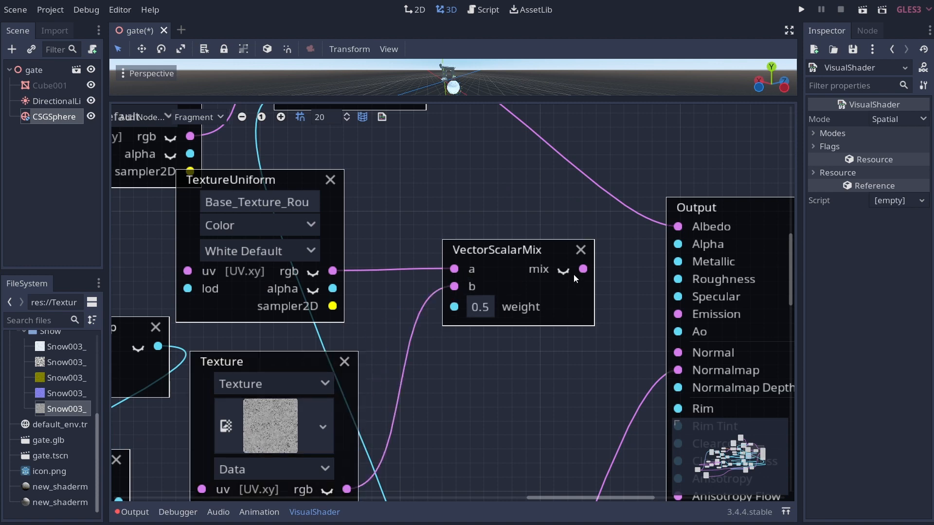
Connect the new VectorScalarMix's mix output to Roughness on the Output node and the ScalarClamp output to its weight
{"action": "left_click_drag", "start_coordinate": [644, 334], "coordinate": [683, 285]}
{"action": "middle_click_drag", "start_coordinate": [457, 392], "coordinate": [484, 236]}
{"action": "middle_click_drag", "start_coordinate": [393, 449], "coordinate": [395, 286]}
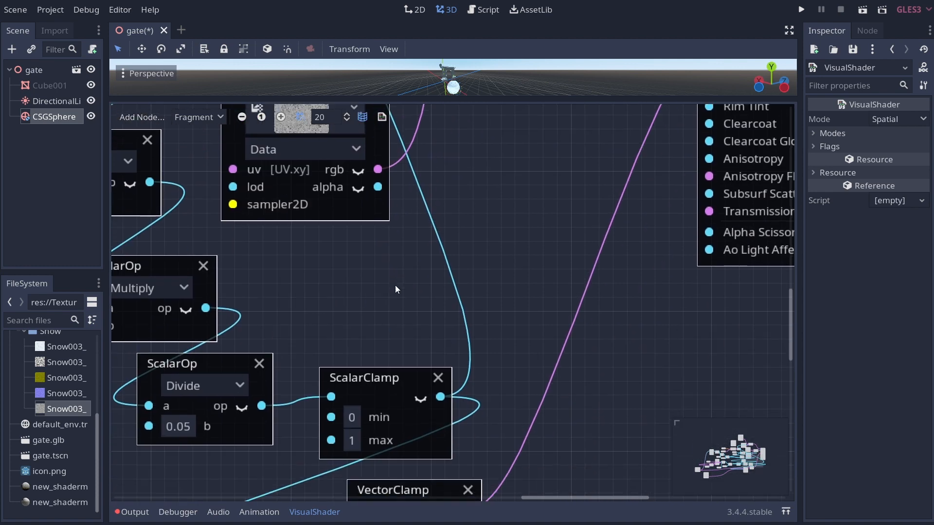
{"action": "middle_click_drag", "start_coordinate": [458, 346], "coordinate": [458, 441]}
{"action": "left_click_drag", "start_coordinate": [440, 489], "coordinate": [485, 279]}
{"action": "scroll", "coordinate": [457, 389], "scroll_direction": "up", "scroll_amount": 5}
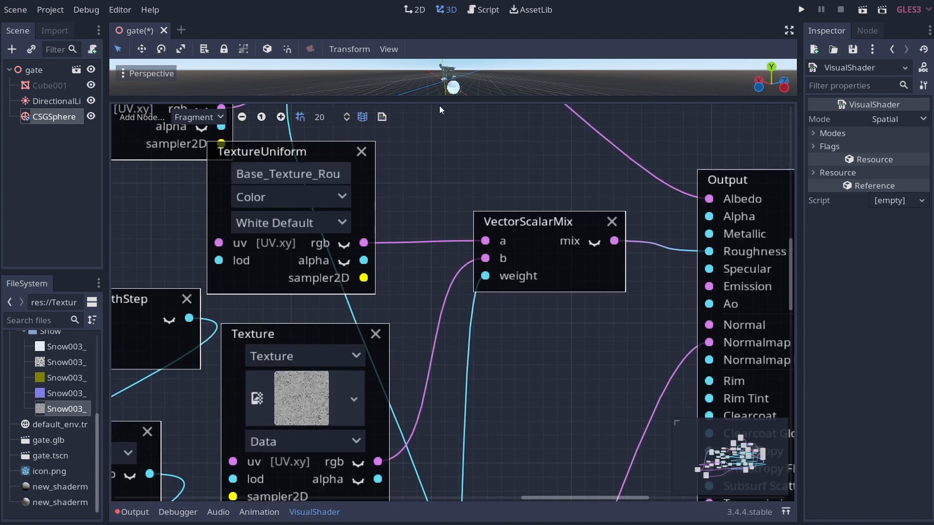
Enlarge the 3D viewport above the shader graph and check the sphere and the roughness nodes
{"action": "left_click_drag", "start_coordinate": [439, 102], "coordinate": [429, 344]}
{"action": "key", "text": "w"}
{"action": "right_click_drag", "start_coordinate": [433, 287], "coordinate": [432, 286]}
{"action": "key", "text": "q"}
{"action": "scroll", "coordinate": [463, 396], "scroll_direction": "down", "scroll_amount": 4}
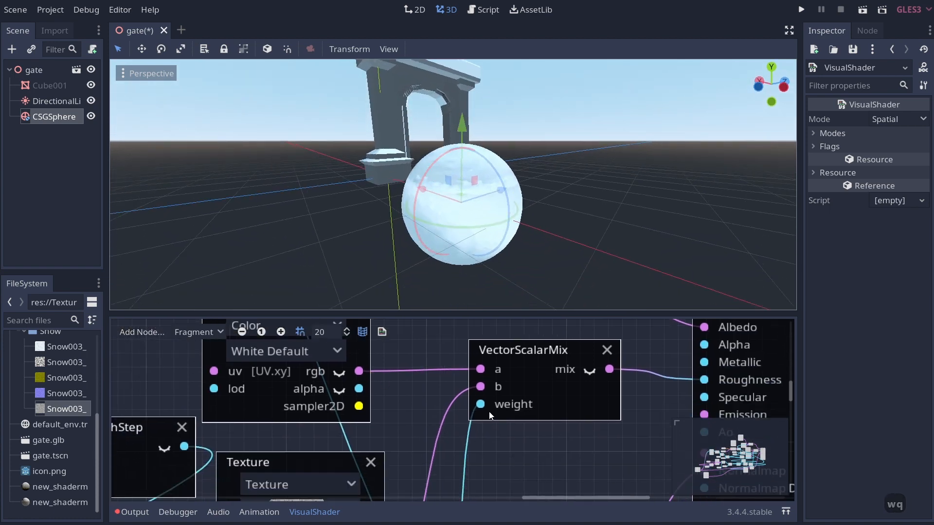
{"action": "scroll", "coordinate": [463, 396], "scroll_direction": "right", "scroll_amount": 3}
{"action": "scroll", "coordinate": [463, 396], "scroll_direction": "down", "scroll_amount": 4, "text": "ctrl"}
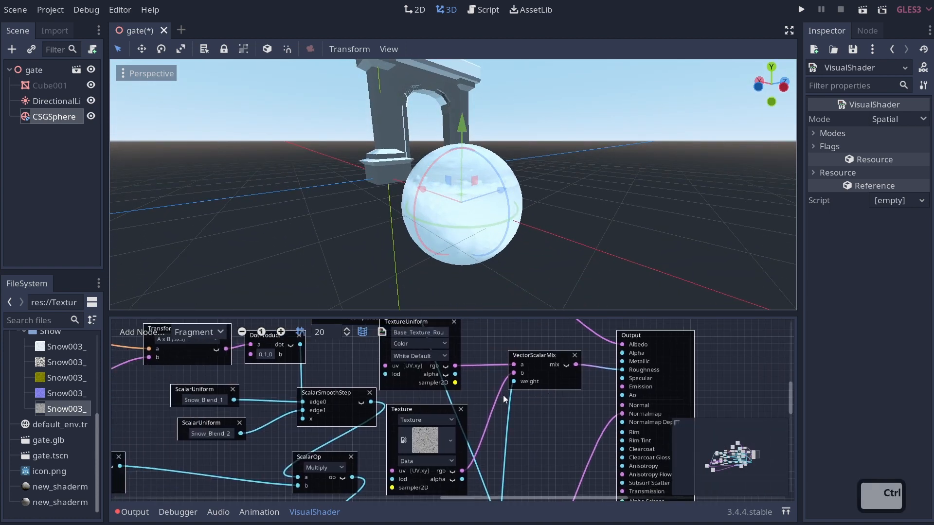
Assign the Rock030 color, normal and roughness maps to the shader material's Base Texture Color, Base Texture Normal and Base Texture Roughness parameters
{"action": "left_click", "coordinate": [892, 49]}
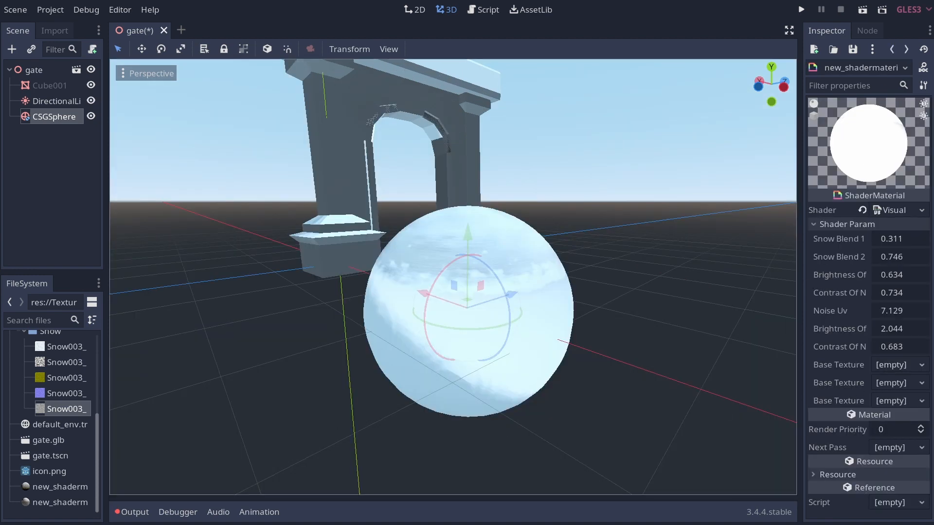
{"action": "scroll", "coordinate": [50, 445], "scroll_direction": "up", "scroll_amount": 3}
{"action": "left_click_drag", "start_coordinate": [57, 344], "coordinate": [890, 365]}
{"action": "left_click_drag", "start_coordinate": [54, 394], "coordinate": [842, 409]}
{"action": "left_click_drag", "start_coordinate": [799, 387], "coordinate": [726, 386]}
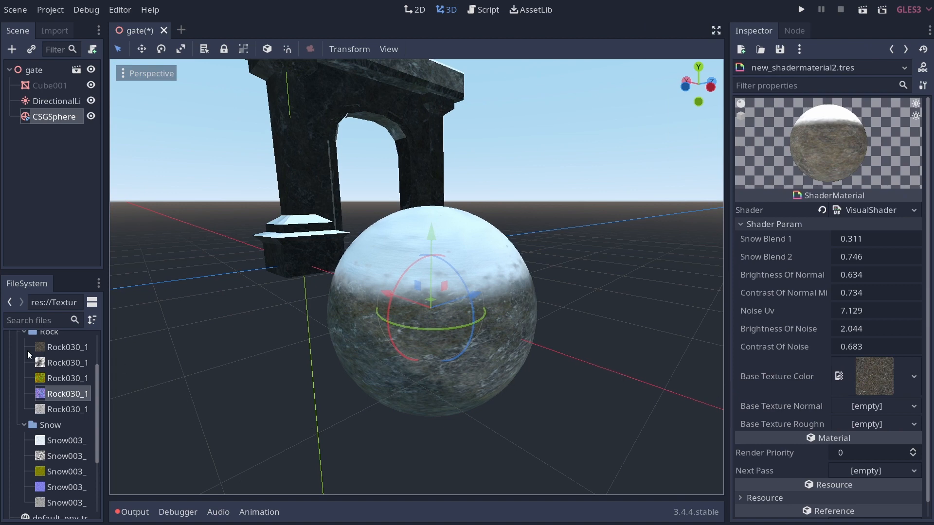
{"action": "left_click_drag", "start_coordinate": [57, 394], "coordinate": [874, 406]}
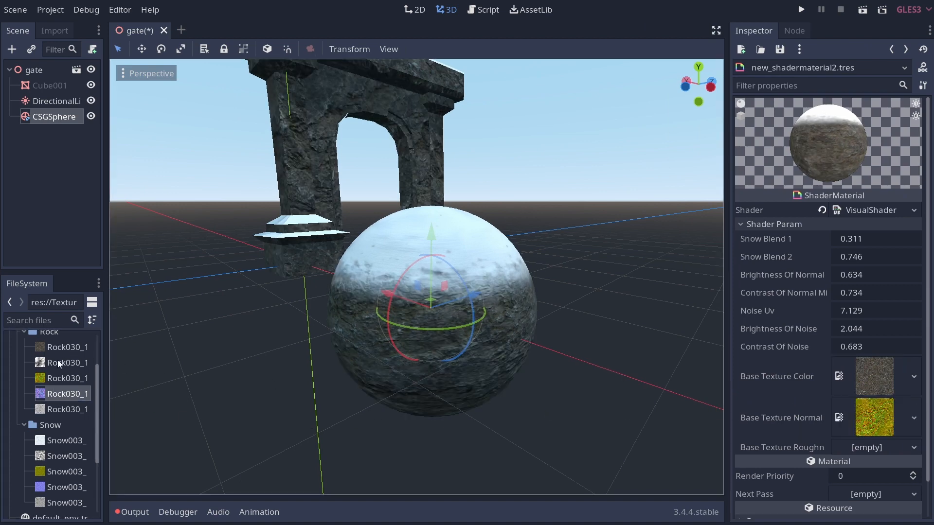
{"action": "left_click_drag", "start_coordinate": [53, 410], "coordinate": [864, 450]}
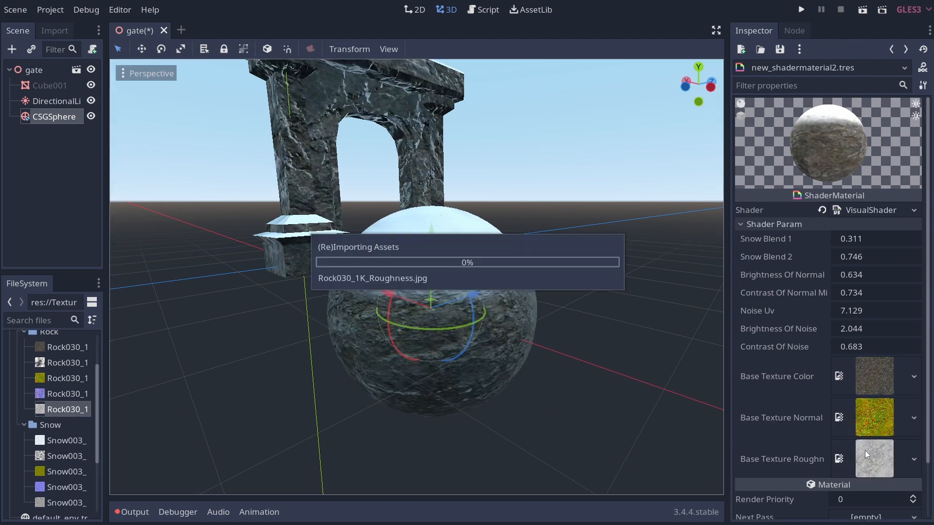
Examine the rock surface and its reflections on the gate up close in the 3D viewport
{"action": "key", "text": "d"}
{"action": "right_click_drag", "start_coordinate": [534, 359], "coordinate": [468, 249]}
{"action": "key", "text": "e"}
{"action": "key", "text": "e"}
{"action": "key", "text": "w"}
{"action": "key", "text": "d"}
{"action": "key", "text": "q"}
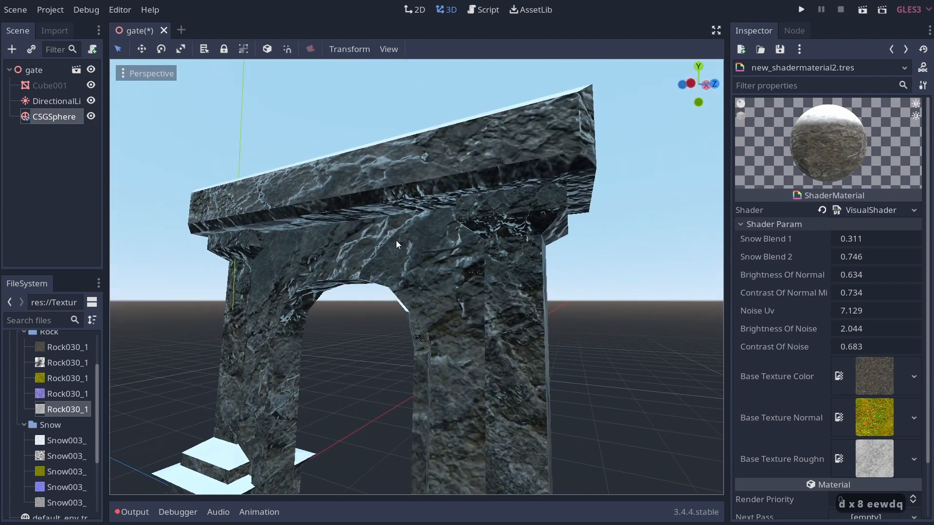
Open the material's visual shader and spread out the snow roughness Texture, VectorScalarMix and Output nodes to make room between them
{"action": "left_click", "coordinate": [865, 210]}
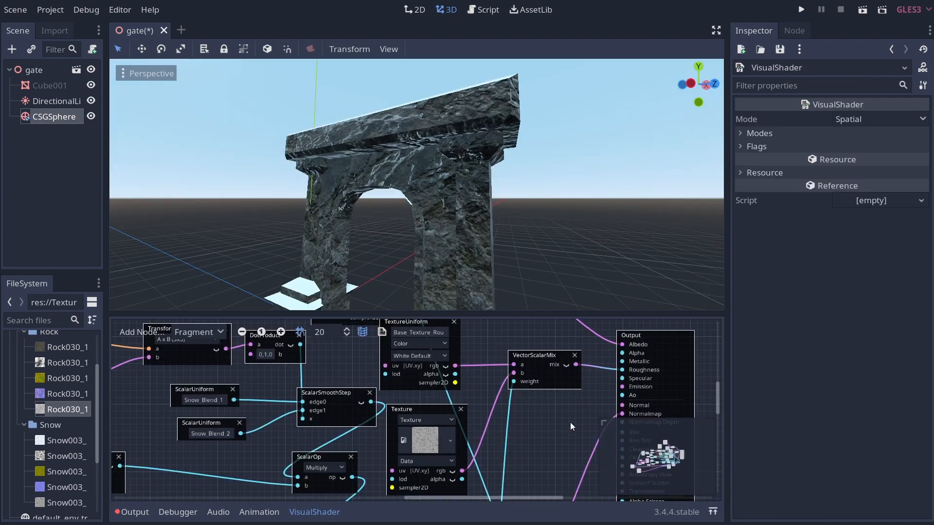
{"action": "middle_click_drag", "start_coordinate": [562, 367], "coordinate": [544, 431]}
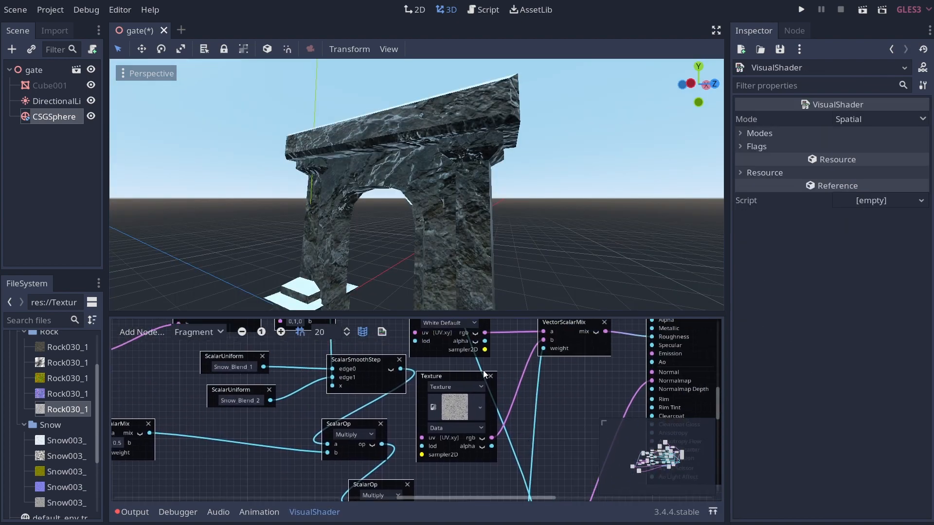
{"action": "left_click_drag", "start_coordinate": [466, 378], "coordinate": [442, 389]}
{"action": "middle_click_drag", "start_coordinate": [540, 404], "coordinate": [516, 424]}
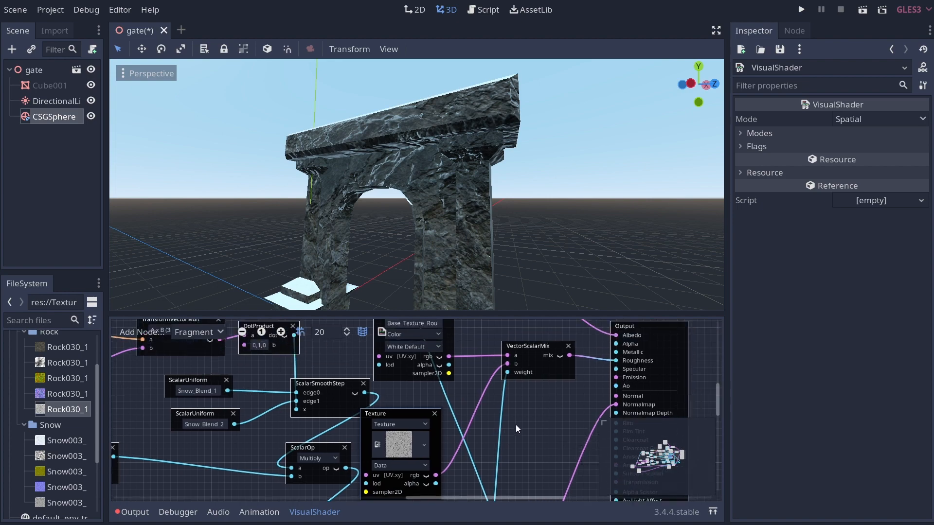
{"action": "left_click_drag", "start_coordinate": [660, 336], "coordinate": [722, 337]}
{"action": "left_click_drag", "start_coordinate": [546, 348], "coordinate": [628, 349]}
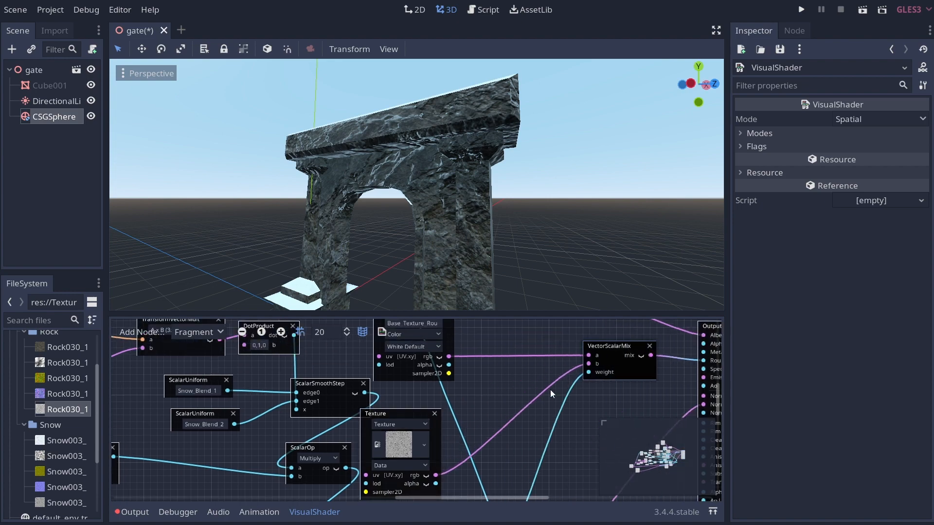
{"action": "right_click", "coordinate": [520, 430]}
{"action": "type", "text": "mix"}
{"action": "key", "text": "BackSpace"}
{"action": "key", "text": "BackSpace"}
{"action": "key", "text": "BackSpace"}
{"action": "key", "text": "BackSpace"}
{"action": "key", "text": "Escape"}
Insert a ScalarMix after the snow roughness Texture, connecting rgb to its input a and its mix output to VectorScalarMix input b
{"action": "middle_click_drag", "start_coordinate": [520, 433], "coordinate": [603, 392]}
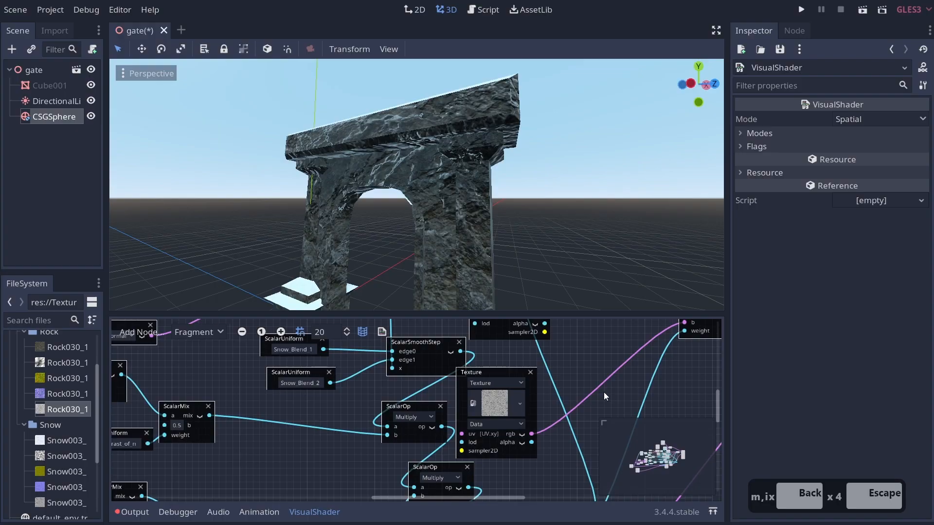
{"action": "right_click", "coordinate": [604, 392]}
{"action": "type", "text": "mix"}
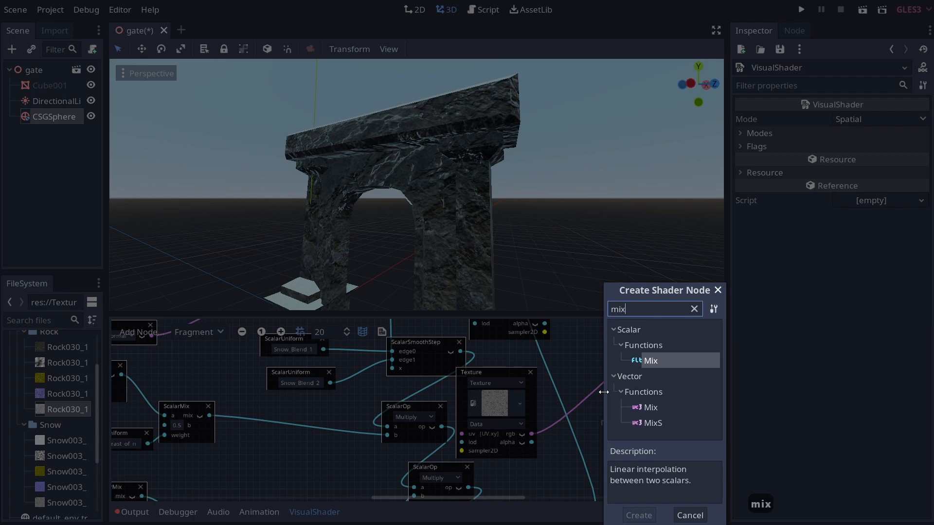
{"action": "key", "text": "Return"}
{"action": "middle_click_drag", "start_coordinate": [592, 398], "coordinate": [519, 424]}
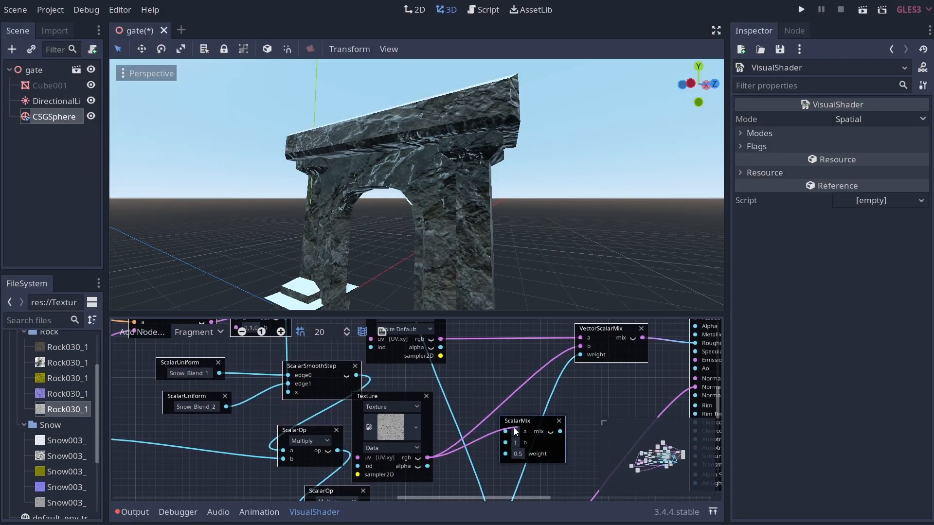
{"action": "left_click_drag", "start_coordinate": [513, 427], "coordinate": [577, 350]}
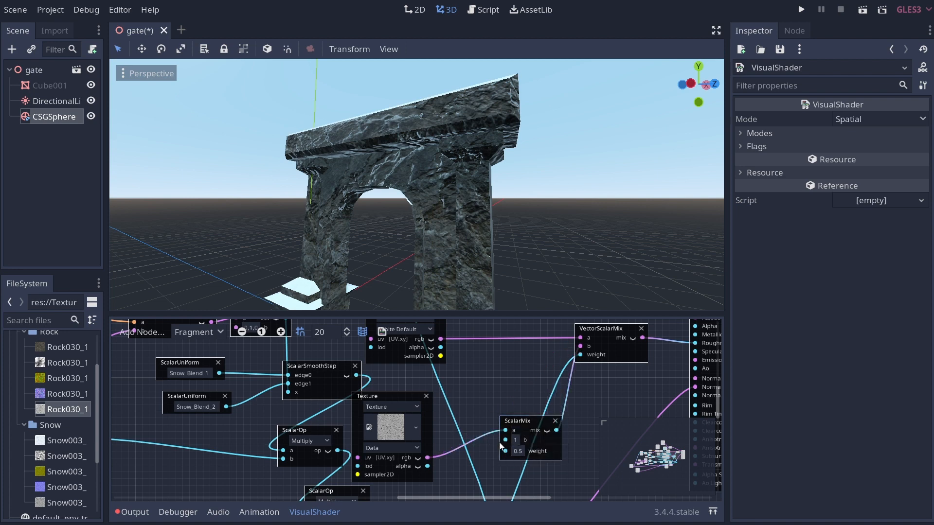
Add a ScalarUniform node and place it beside the new ScalarMix, just below the snow roughness Texture
{"action": "right_click", "coordinate": [483, 445]}
{"action": "type", "text": "uniform"}
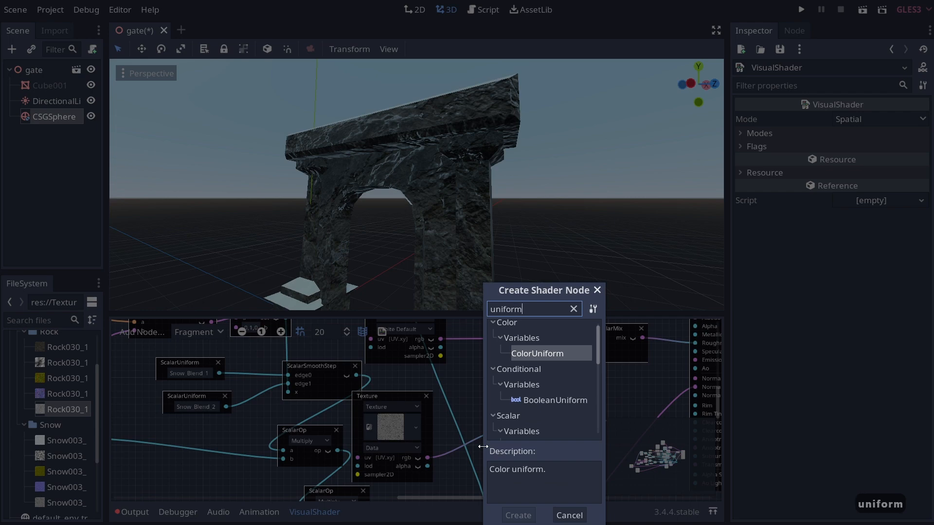
{"action": "scroll", "coordinate": [532, 418], "scroll_direction": "down", "scroll_amount": 4}
{"action": "double_click", "coordinate": [541, 373]}
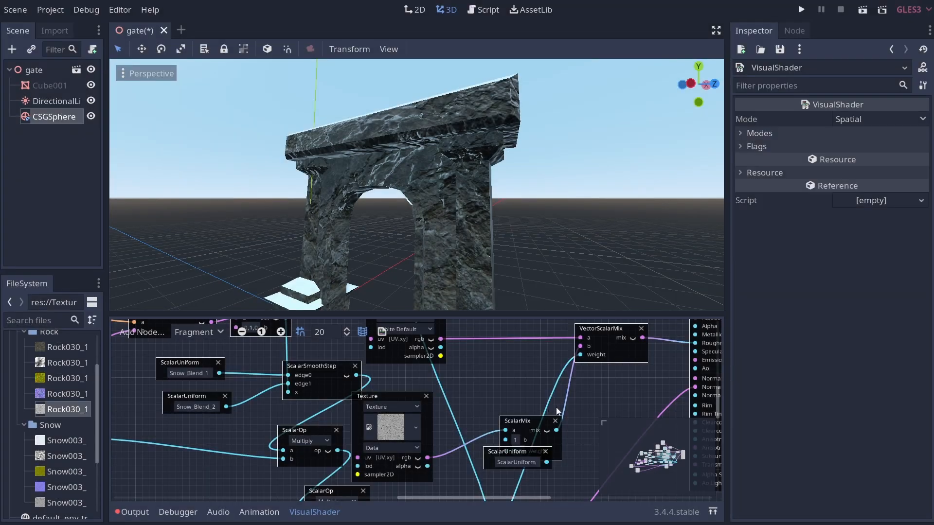
{"action": "left_click_drag", "start_coordinate": [559, 401], "coordinate": [508, 421]}
Name the new ScalarUniform Roughness Amount and connect its output to the weight of the ScalarMix
{"action": "left_click", "coordinate": [497, 433]}
{"action": "key", "text": "ctrl+a"}
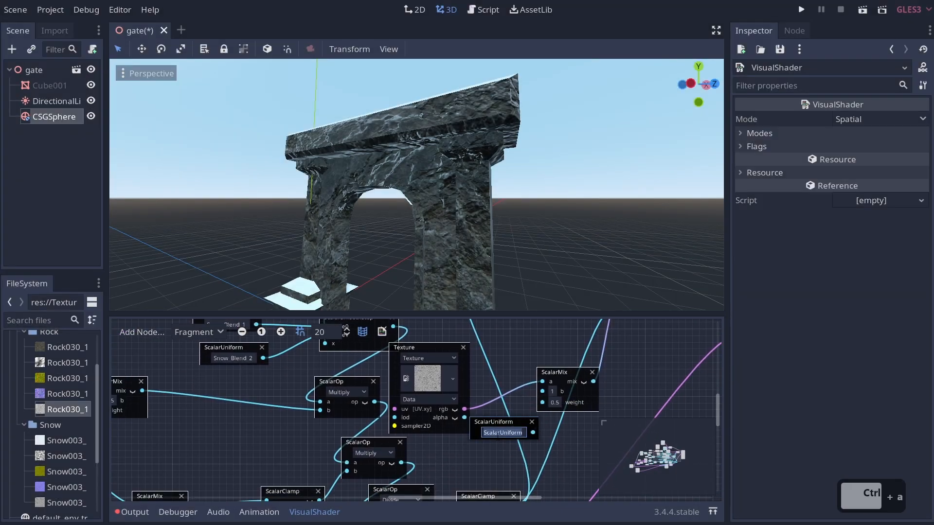
{"action": "type", "text": "Roughness E"}
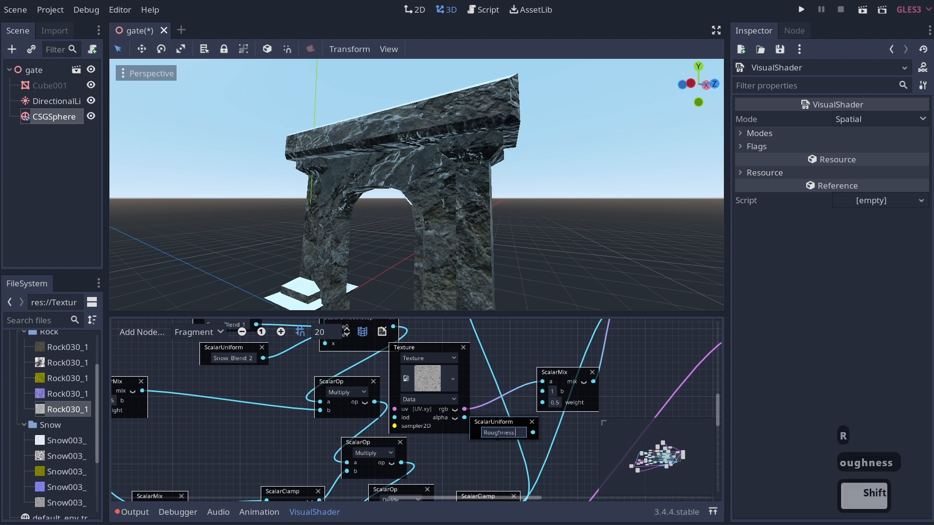
{"action": "key", "text": "BackSpace"}
{"action": "type", "text": "A,mo"}
{"action": "key", "text": "BackSpace"}
{"action": "key", "text": "BackSpace"}
{"action": "key", "text": "BackSpace"}
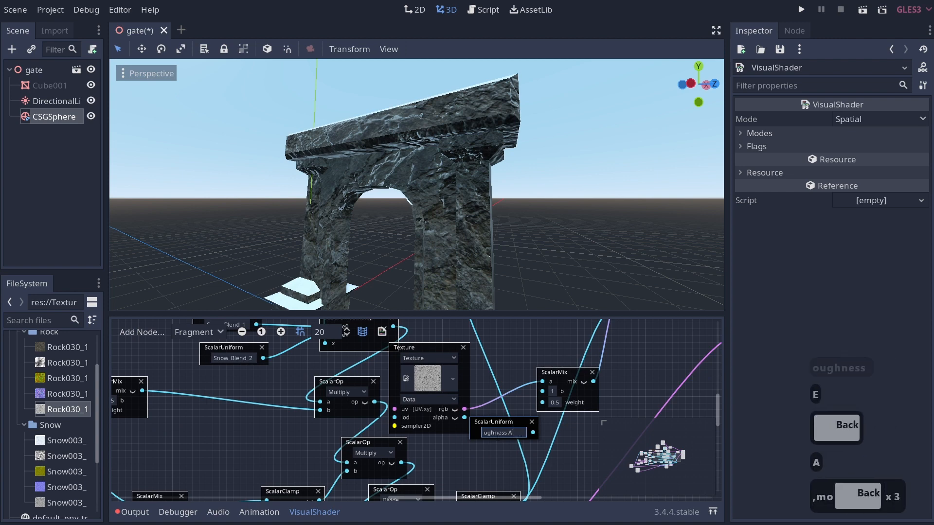
{"action": "type", "text": "mount"}
{"action": "left_click_drag", "start_coordinate": [533, 432], "coordinate": [542, 403]}
Set input b of the snow roughness ScalarMix to 0
{"action": "left_click", "coordinate": [552, 391]}
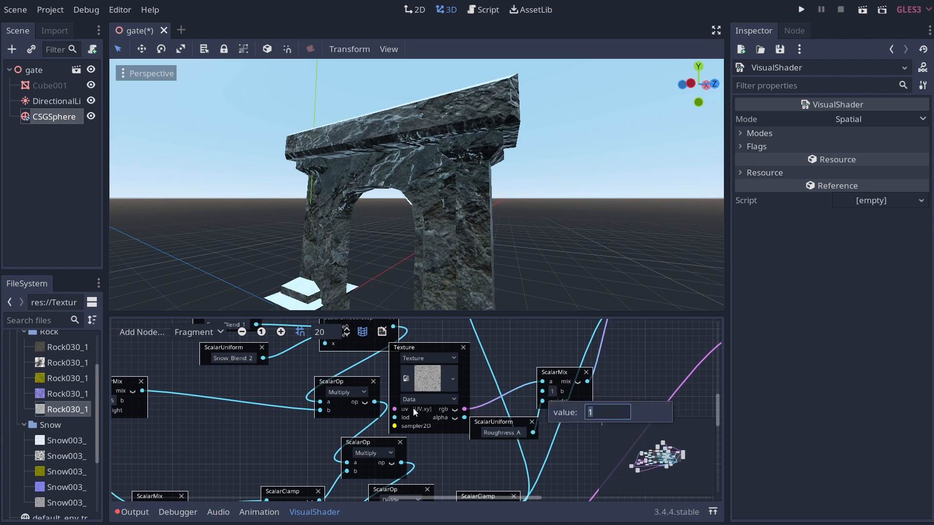
{"action": "key", "text": "ctrl+a"}
{"action": "type", "text": "0"}
{"action": "key", "text": "Return"}
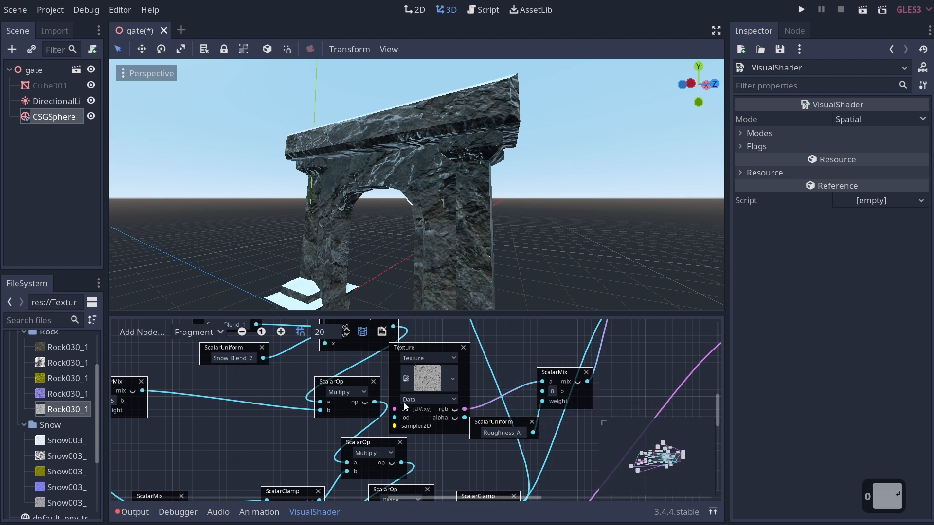
Save the scene and return to the shader material's parameters
{"action": "key", "text": "ctrl+s"}
{"action": "key", "text": "ctrl+a"}
{"action": "left_click", "coordinate": [847, 134]}
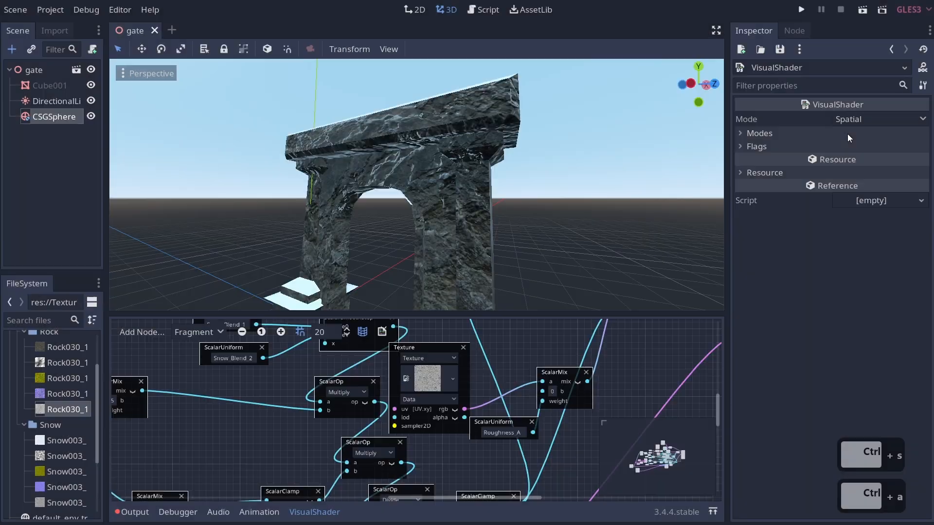
{"action": "left_click", "coordinate": [891, 49]}
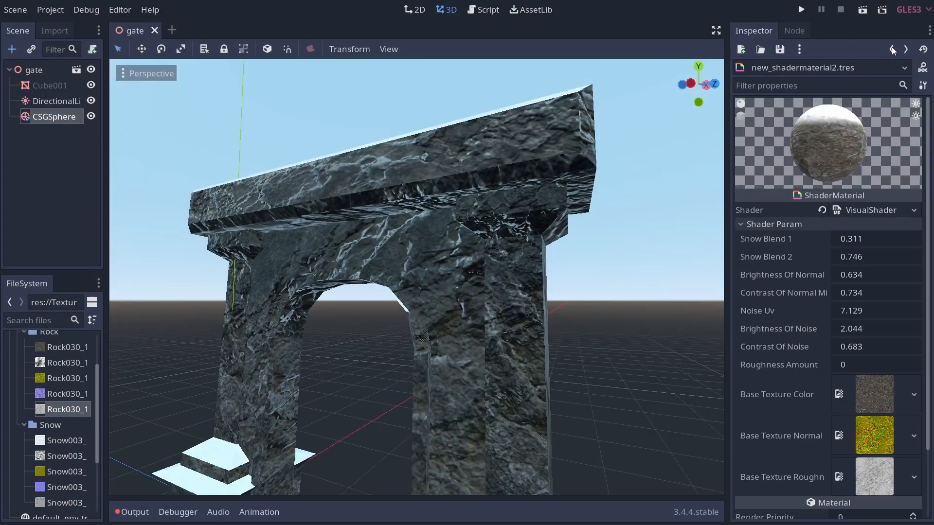
Set the material's Roughness Amount to 0.014
{"action": "left_click_drag", "start_coordinate": [852, 364], "coordinate": [823, 363]}
{"action": "key", "text": "alt+Tab"}
{"action": "key", "text": "alt+Tab"}
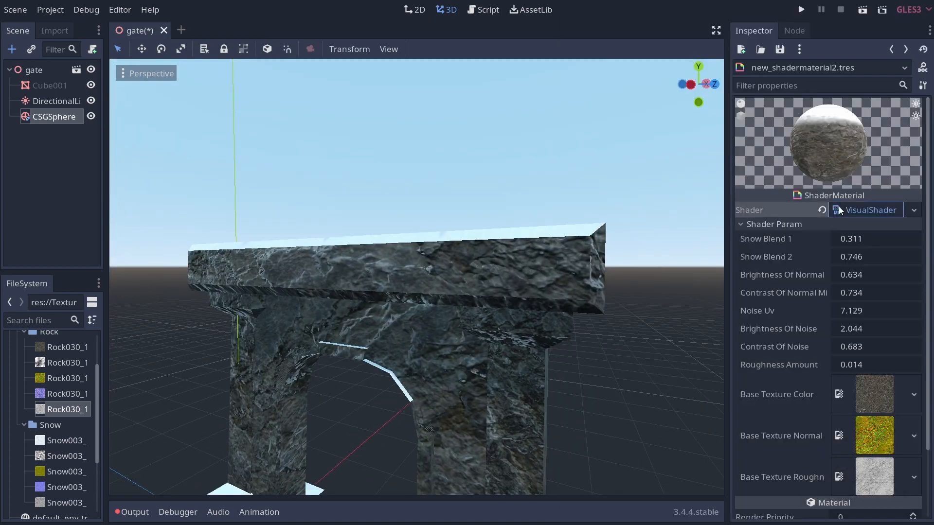
Reopen the visual shader graph, show the preview of the roughness ScalarMix, and reposition it and the Roughness Amount uniform around the snow roughness Texture
{"action": "left_click", "coordinate": [839, 210]}
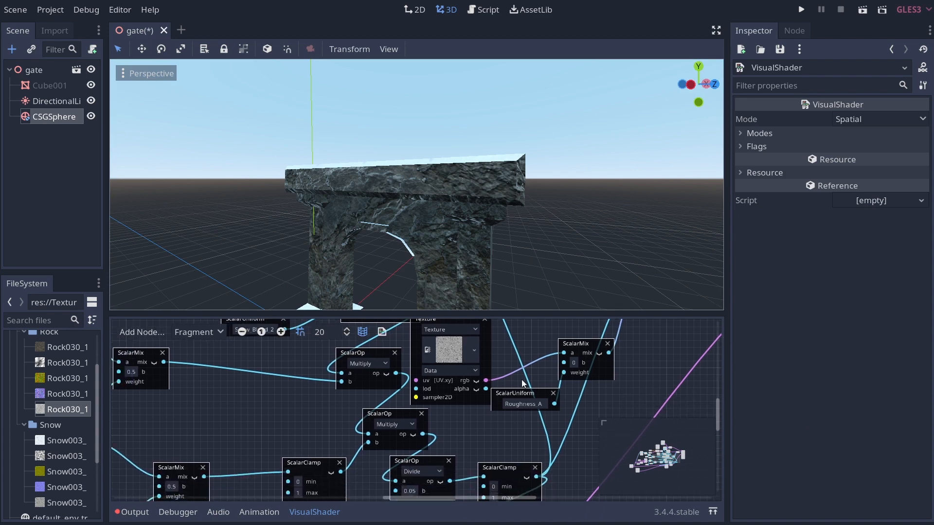
{"action": "middle_click_drag", "start_coordinate": [521, 380], "coordinate": [520, 386]}
{"action": "left_click_drag", "start_coordinate": [504, 407], "coordinate": [531, 408]}
{"action": "middle_click_drag", "start_coordinate": [588, 397], "coordinate": [501, 431]}
{"action": "left_click", "coordinate": [517, 403]}
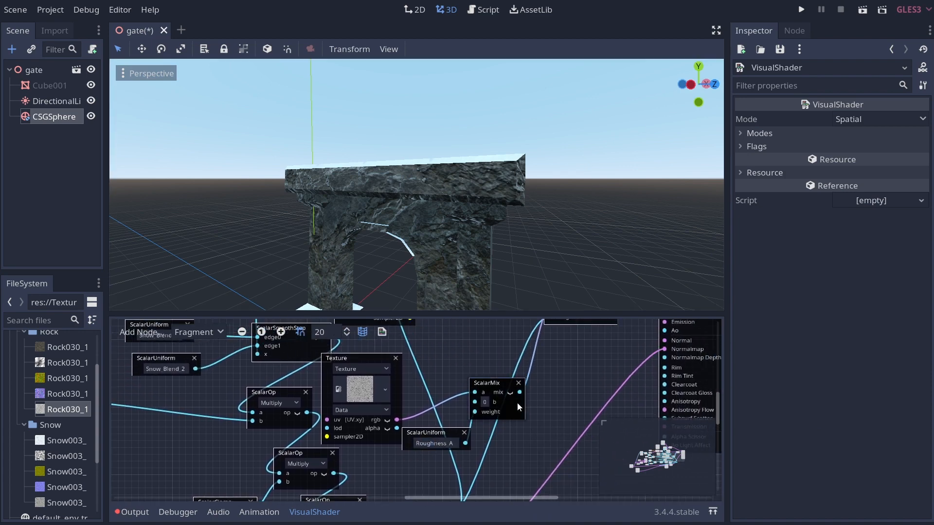
{"action": "left_click_drag", "start_coordinate": [517, 403], "coordinate": [503, 360]}
{"action": "left_click", "coordinate": [493, 348]}
{"action": "scroll", "coordinate": [493, 355], "scroll_direction": "up", "scroll_amount": 2, "text": "ctrl"}
{"action": "left_click_drag", "start_coordinate": [488, 462], "coordinate": [411, 492]}
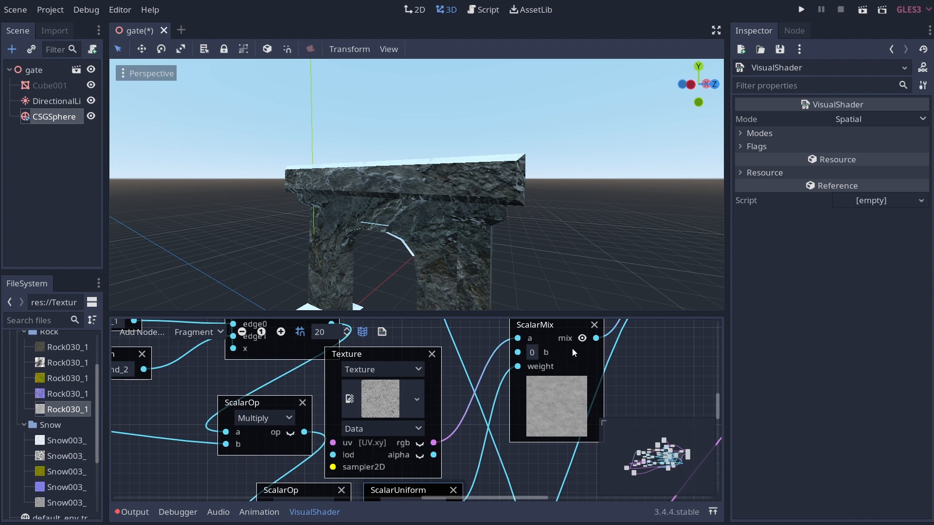
Connect the snow roughness Texture's rgb output directly to input b of the roughness VectorScalarMix
{"action": "middle_click_drag", "start_coordinate": [571, 348], "coordinate": [427, 429]}
{"action": "middle_click_drag", "start_coordinate": [538, 377], "coordinate": [550, 443]}
{"action": "middle_click_drag", "start_coordinate": [453, 422], "coordinate": [583, 364]}
{"action": "middle_click_drag", "start_coordinate": [505, 443], "coordinate": [439, 449]}
{"action": "left_click_drag", "start_coordinate": [383, 483], "coordinate": [532, 376]}
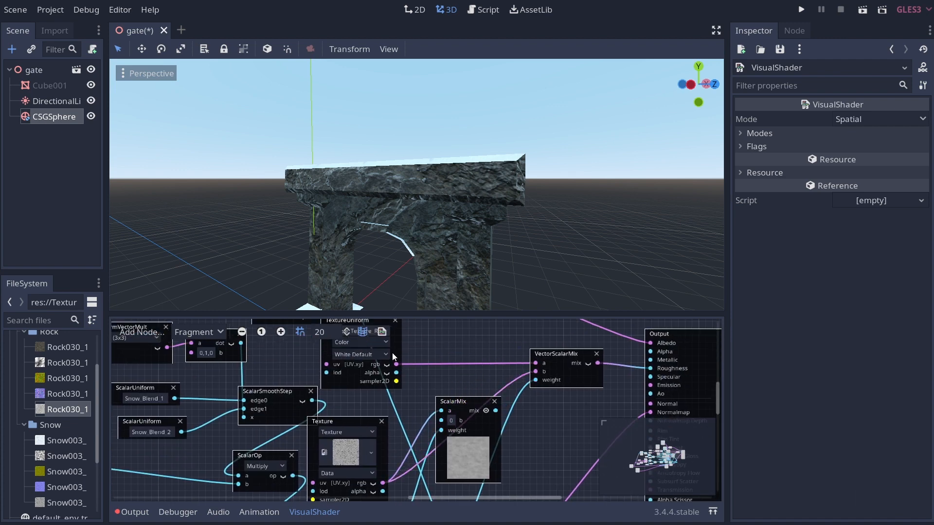
Route the base roughness TextureUniform's rgb through input a of the ScalarMix, and connect its mix output to input a of the VectorScalarMix
{"action": "mouse_move", "coordinate": [396, 366]}
{"action": "left_mouse_down"}
{"action": "mouse_move", "coordinate": [436, 440]}
{"action": "mouse_move", "coordinate": [385, 362]}
{"action": "mouse_move", "coordinate": [413, 384]}
{"action": "mouse_move", "coordinate": [391, 369]}
{"action": "mouse_move", "coordinate": [428, 379]}
{"action": "mouse_move", "coordinate": [390, 374]}
{"action": "left_mouse_up"}
{"action": "scroll", "coordinate": [390, 374], "scroll_direction": "up", "scroll_amount": 2, "text": "ctrl"}
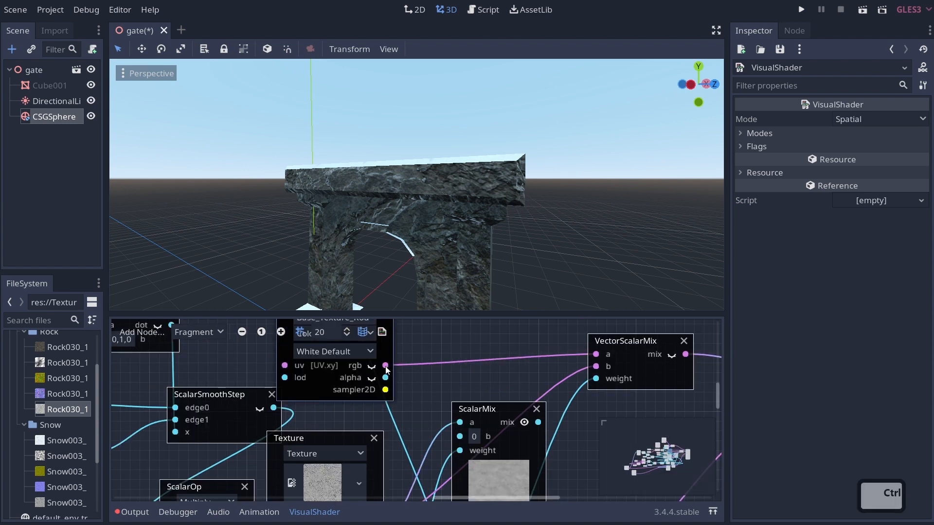
{"action": "left_click_drag", "start_coordinate": [483, 435], "coordinate": [476, 308]}
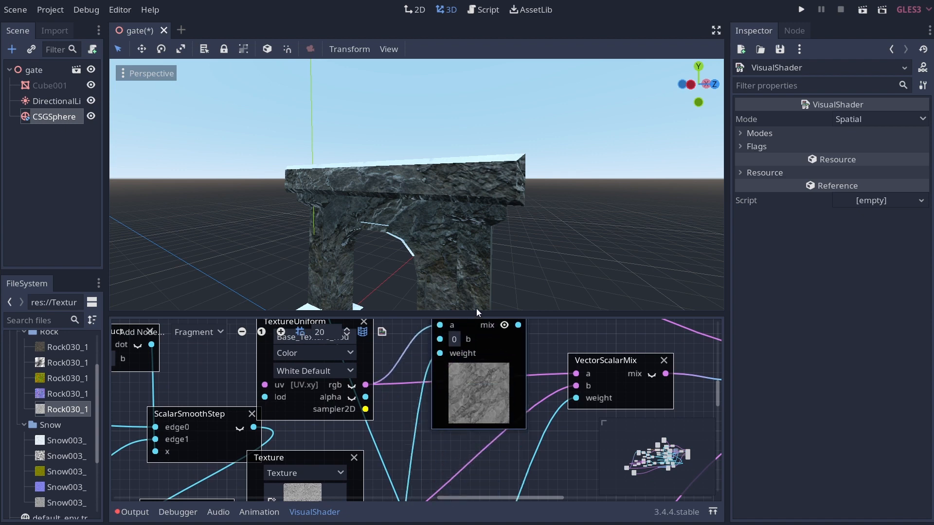
{"action": "left_click_drag", "start_coordinate": [492, 364], "coordinate": [483, 365]}
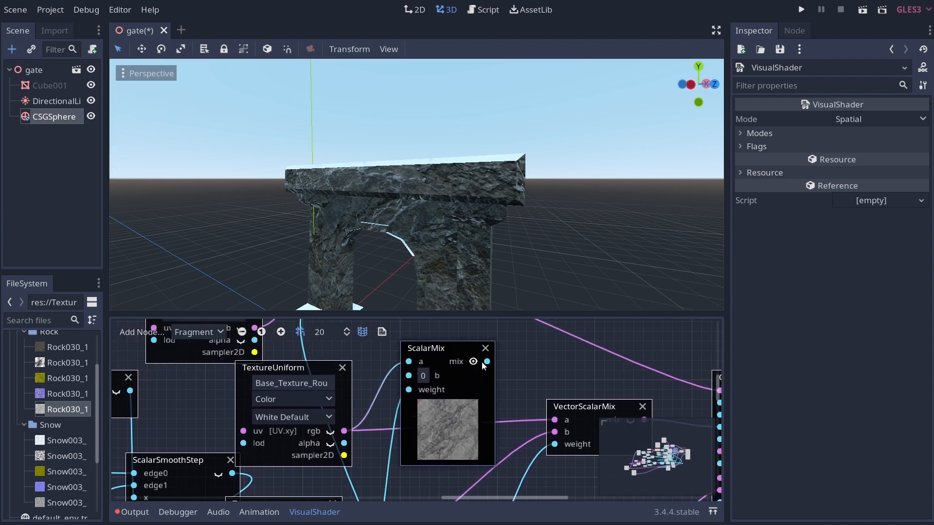
{"action": "left_click_drag", "start_coordinate": [556, 421], "coordinate": [556, 420]}
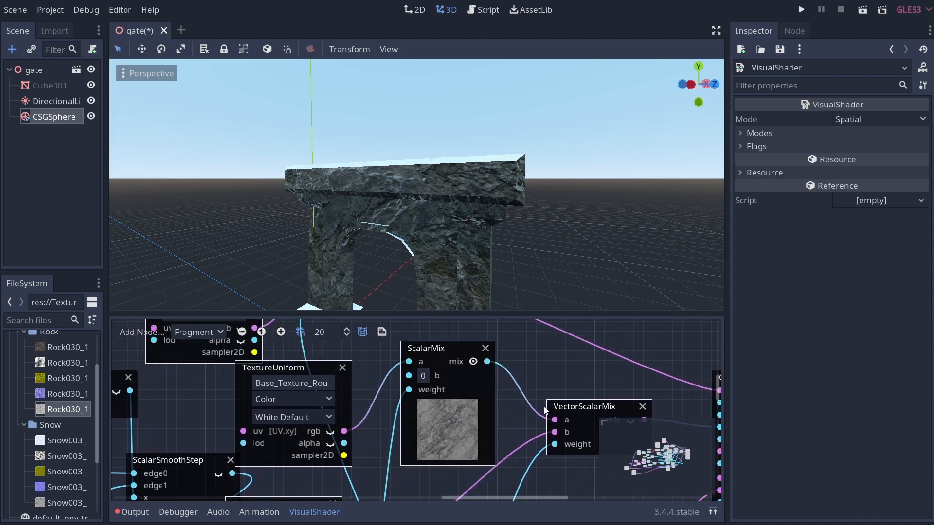
{"action": "middle_click_drag", "start_coordinate": [490, 455], "coordinate": [542, 292]}
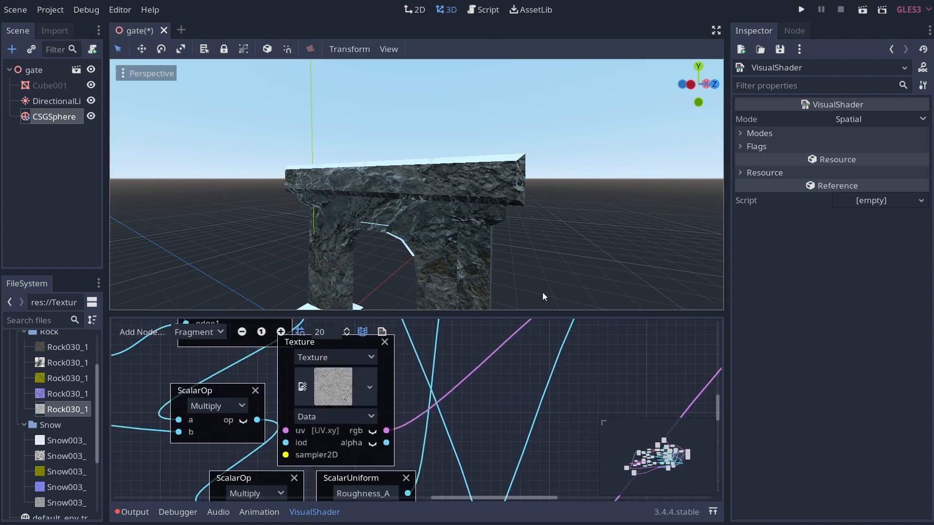
Return to the shader material's parameters and set Roughness Amount to -0.271
{"action": "left_click", "coordinate": [890, 49]}
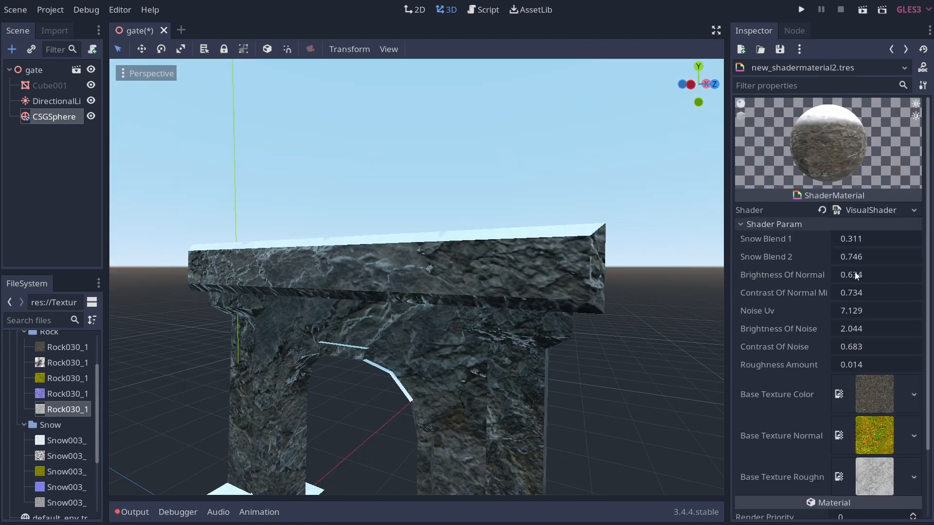
{"action": "mouse_move", "coordinate": [844, 364]}
{"action": "left_mouse_down"}
{"action": "mouse_move", "coordinate": [874, 365]}
{"action": "mouse_move", "coordinate": [788, 364]}
{"action": "mouse_move", "coordinate": [880, 364]}
{"action": "mouse_move", "coordinate": [734, 364]}
{"action": "mouse_move", "coordinate": [875, 364]}
{"action": "mouse_move", "coordinate": [779, 364]}
{"action": "mouse_move", "coordinate": [865, 364]}
{"action": "mouse_move", "coordinate": [827, 364]}
{"action": "left_mouse_up"}
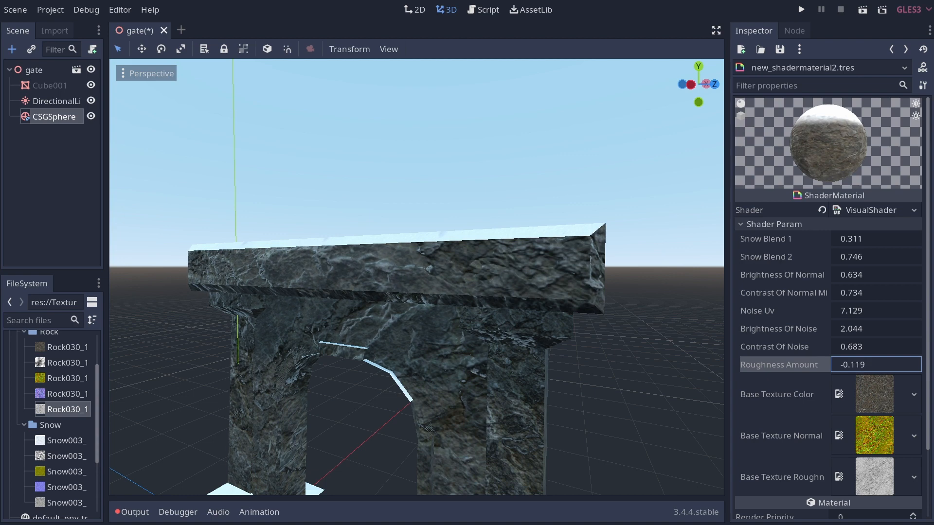
{"action": "left_click_drag", "start_coordinate": [826, 364], "coordinate": [815, 364]}
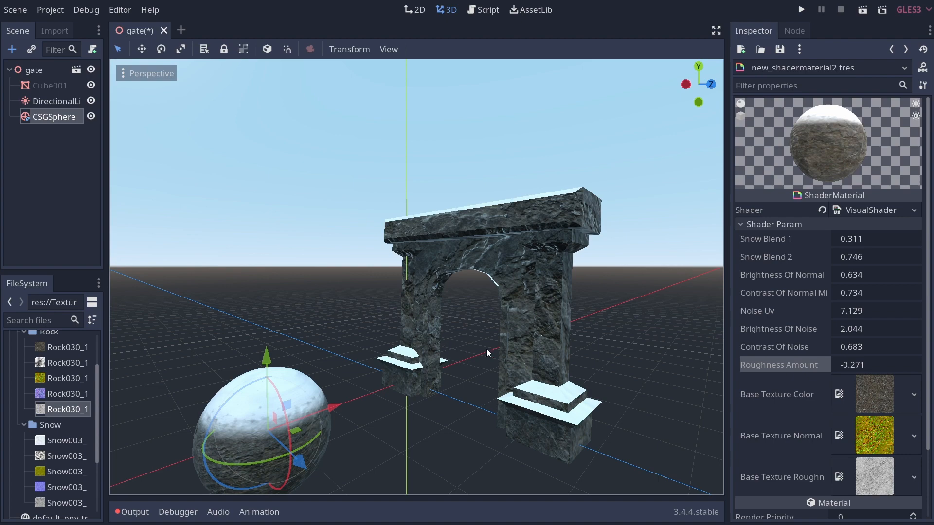
Duplicate the noise UV group in the shader graph: the UV Input, the Noise_UV ScalarUniform and the Multiply VectorOp
{"action": "left_click", "coordinate": [881, 210]}
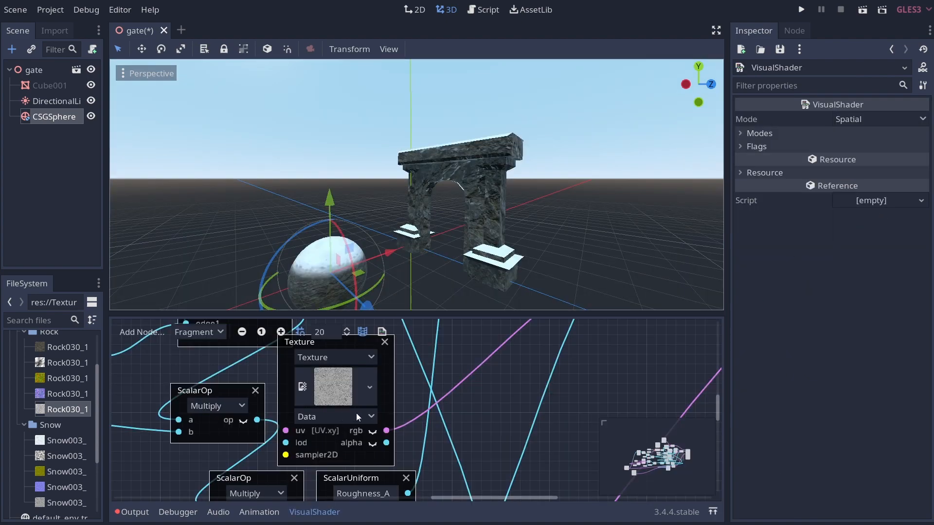
{"action": "scroll", "coordinate": [355, 420], "scroll_direction": "down", "scroll_amount": 4, "text": "ctrl"}
{"action": "middle_click_drag", "start_coordinate": [135, 474], "coordinate": [386, 469]}
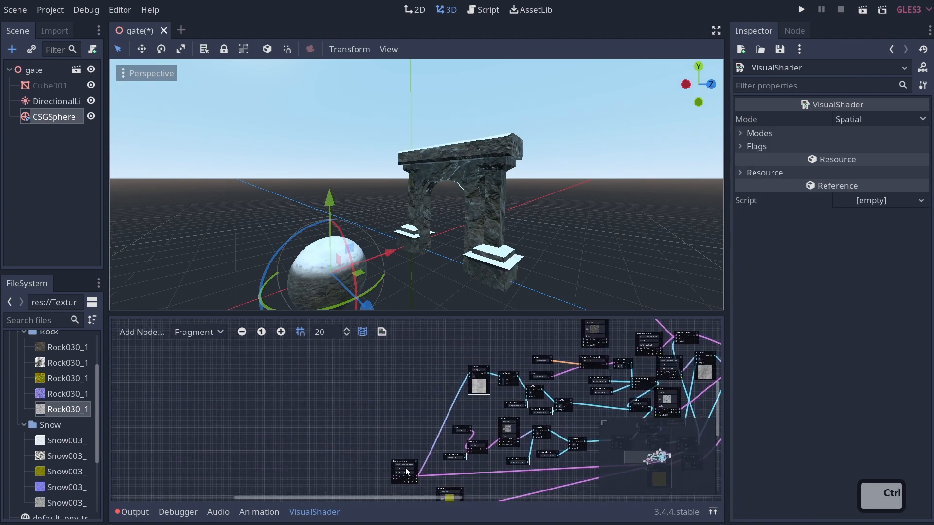
{"action": "middle_click_drag", "start_coordinate": [452, 463], "coordinate": [382, 416]}
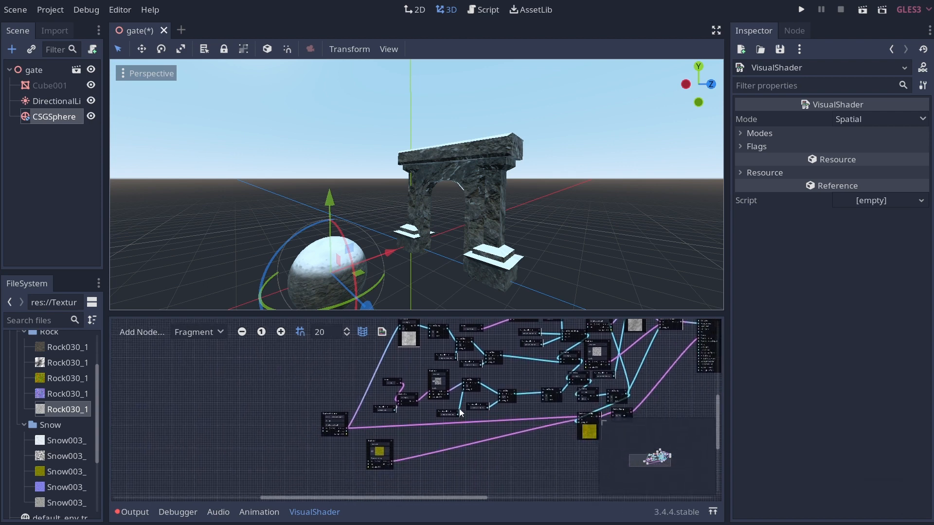
{"action": "middle_click_drag", "start_coordinate": [460, 413], "coordinate": [394, 441]}
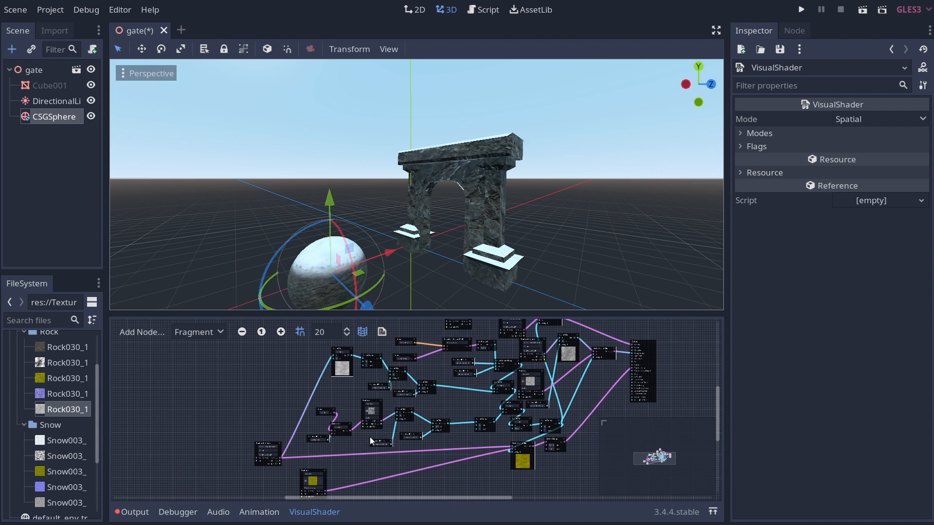
{"action": "middle_click_drag", "start_coordinate": [340, 452], "coordinate": [441, 451]}
{"action": "scroll", "coordinate": [415, 417], "scroll_direction": "up", "scroll_amount": 4, "text": "ctrl"}
{"action": "left_click_drag", "start_coordinate": [389, 356], "coordinate": [187, 417]}
{"action": "key", "text": "ctrl+c"}
{"action": "key", "text": "ctrl+v"}
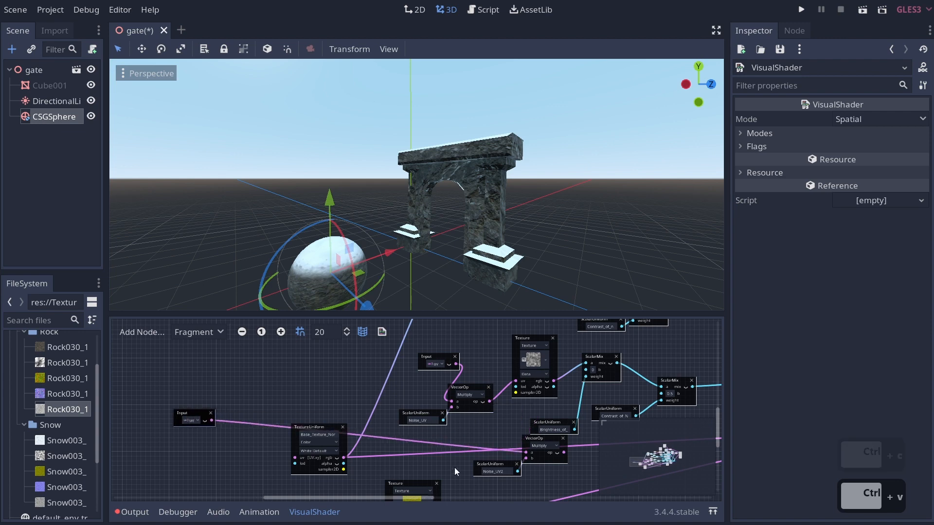
Place the duplicated UV nodes before the base normal TextureUniform and connect the VectorOp's output to its uv input
{"action": "left_click_drag", "start_coordinate": [503, 466], "coordinate": [202, 463]}
{"action": "left_click_drag", "start_coordinate": [535, 446], "coordinate": [238, 407]}
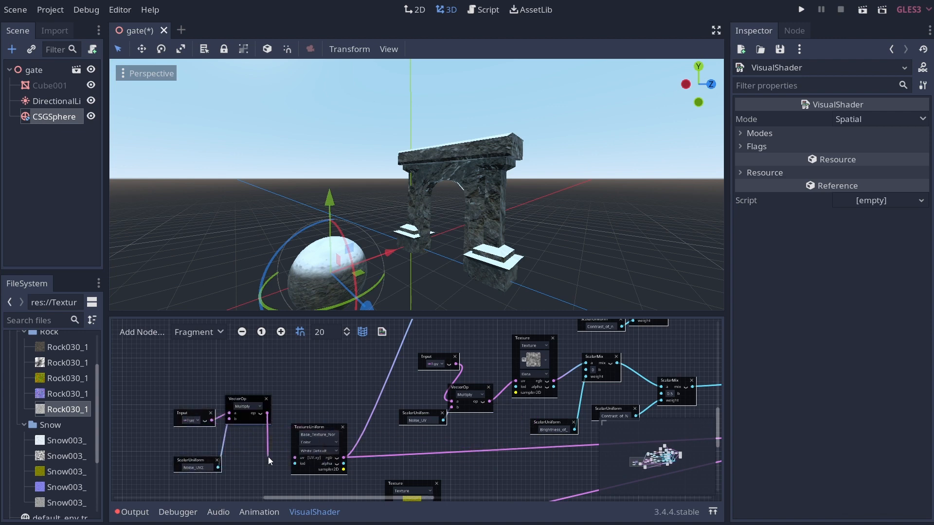
{"action": "left_click_drag", "start_coordinate": [270, 454], "coordinate": [270, 455]}
Rename the duplicated ScalarUniform as Base Texutre UV
{"action": "middle_click_drag", "start_coordinate": [140, 492], "coordinate": [270, 460]}
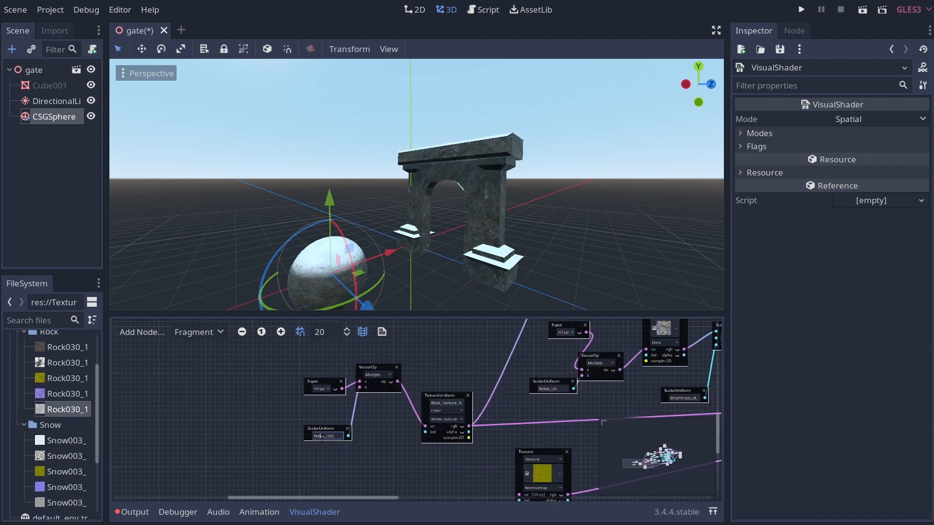
{"action": "key", "text": "ctrl+a"}
{"action": "type", "text": "B"}
{"action": "key", "text": "Escape"}
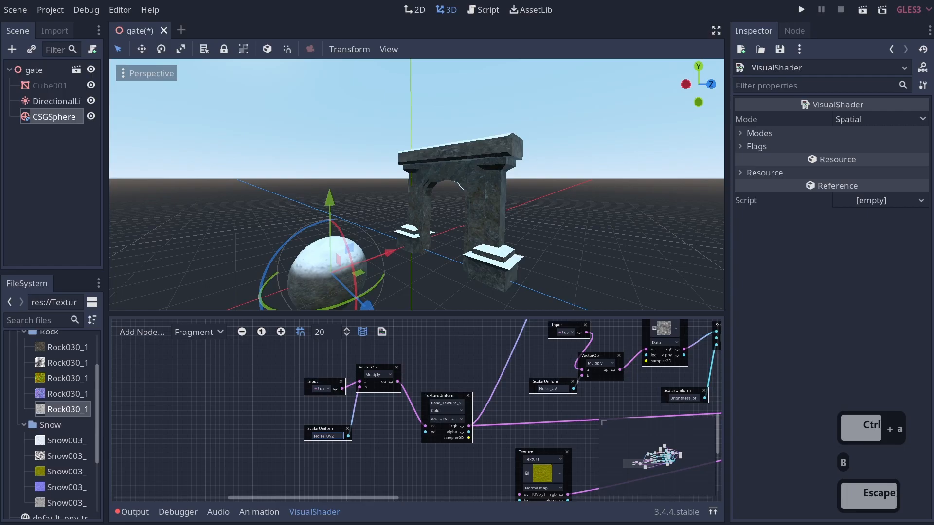
{"action": "type", "text": "B"}
{"action": "key", "text": "ctrl+a"}
{"action": "type", "text": "Bas"}
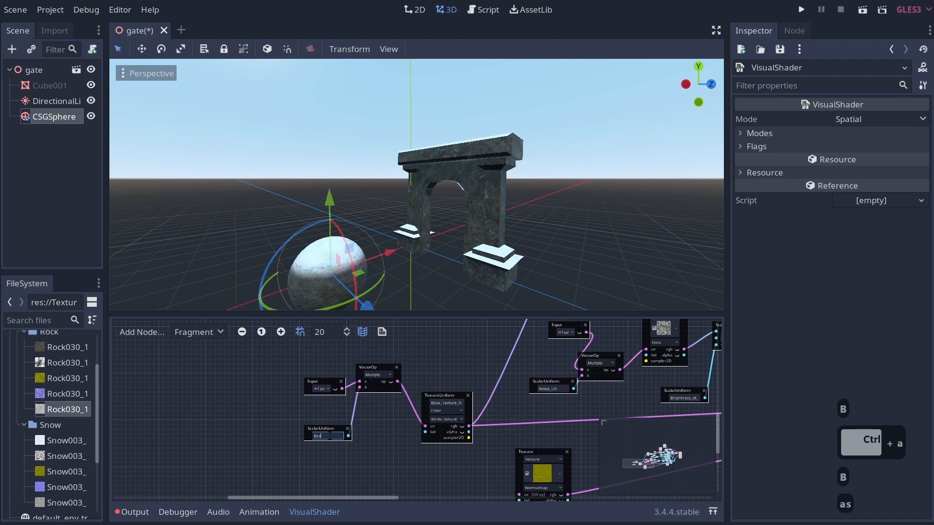
{"action": "type", "text": "eTexutre IU"}
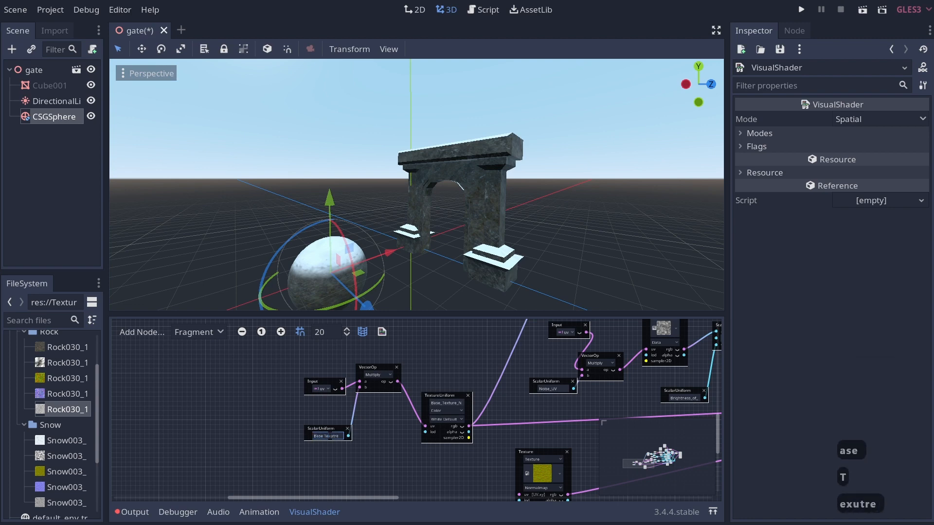
{"action": "key", "text": "BackSpace"}
{"action": "key", "text": "BackSpace"}
{"action": "type", "text": "UV"}
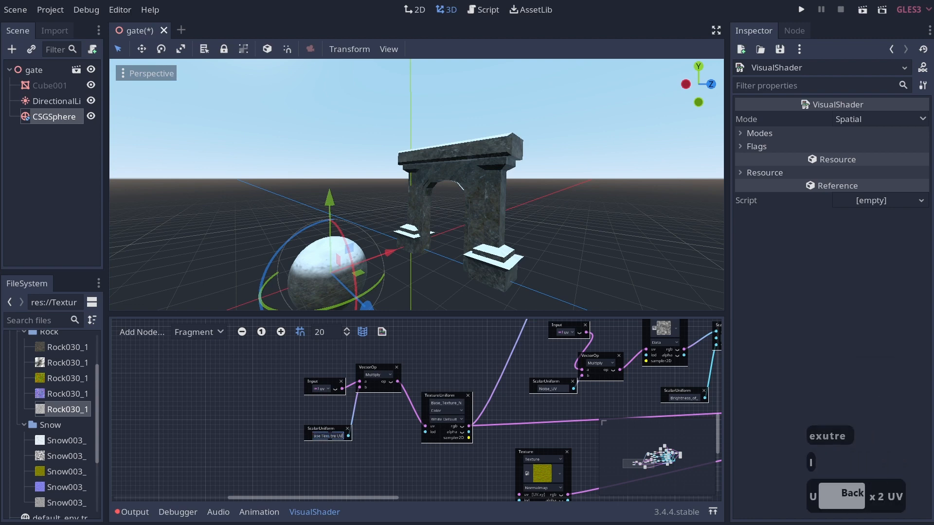
{"action": "left_click", "coordinate": [385, 439]}
Connect the Base Texutre UV VectorOp's output to the uv inputs of the base color and base roughness TextureUniforms
{"action": "scroll", "coordinate": [483, 413], "scroll_direction": "down", "scroll_amount": 3, "text": "ctrl"}
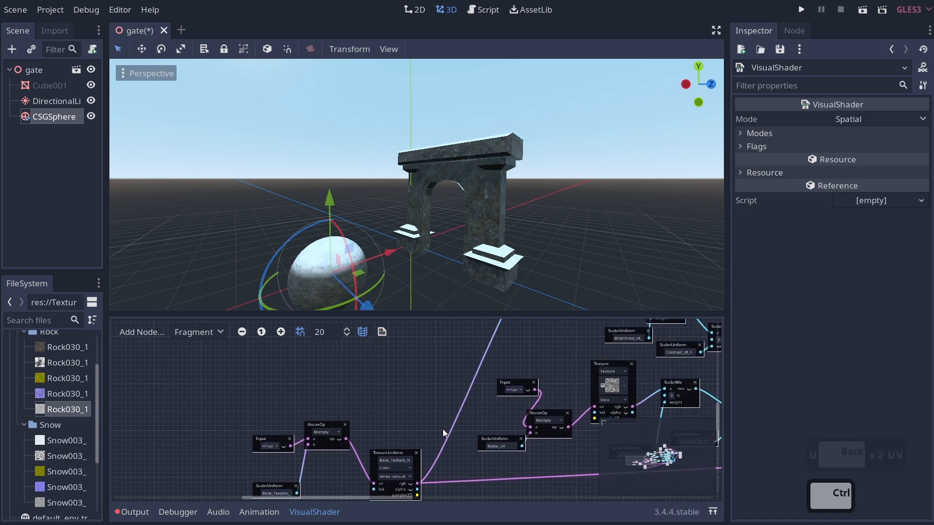
{"action": "middle_click_drag", "start_coordinate": [338, 442], "coordinate": [333, 438]}
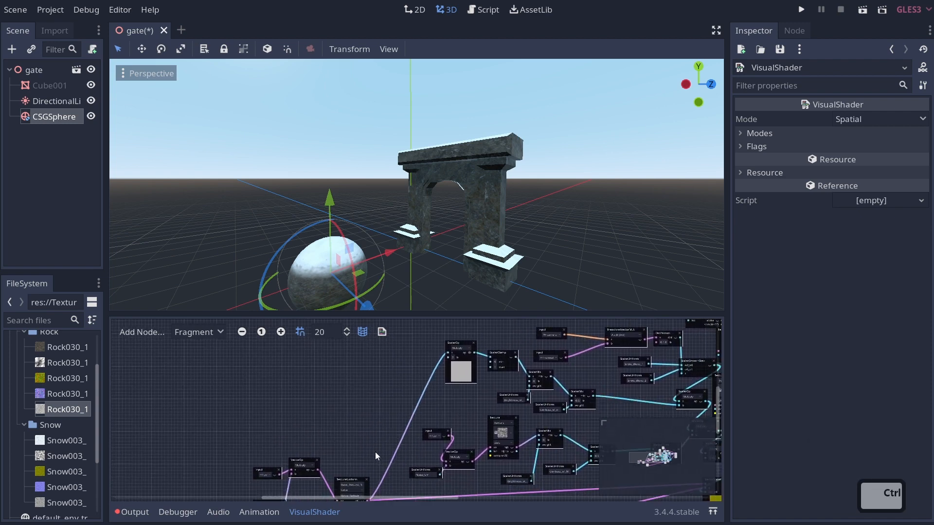
{"action": "middle_click_drag", "start_coordinate": [370, 469], "coordinate": [281, 410]}
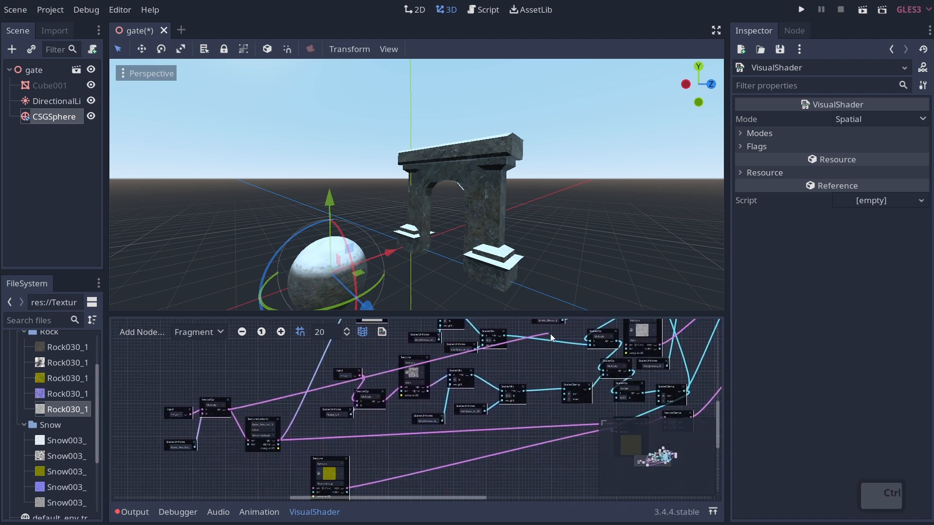
{"action": "scroll", "coordinate": [590, 387], "scroll_direction": "up", "scroll_amount": 5}
{"action": "left_click_drag", "start_coordinate": [590, 386], "coordinate": [596, 396]}
{"action": "middle_click_drag", "start_coordinate": [463, 460], "coordinate": [440, 396]}
{"action": "left_click_drag", "start_coordinate": [210, 466], "coordinate": [607, 351]}
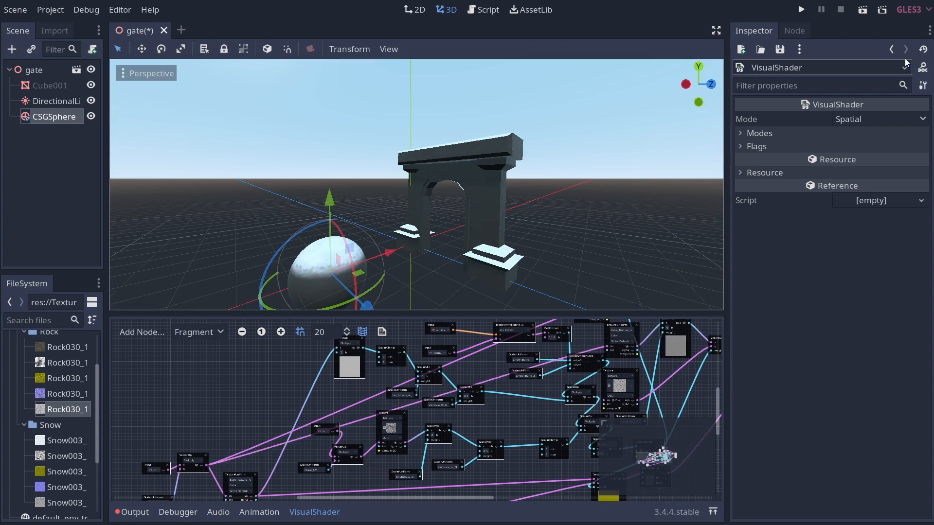
Return to the shader material's parameters and raise Base Texutre Uv above 0
{"action": "left_click", "coordinate": [891, 49]}
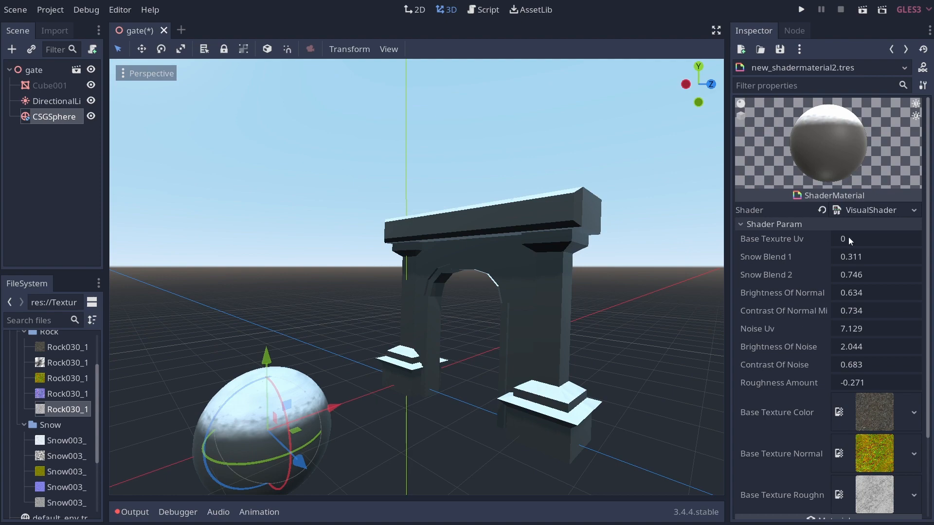
{"action": "left_click_drag", "start_coordinate": [848, 237], "coordinate": [919, 237]}
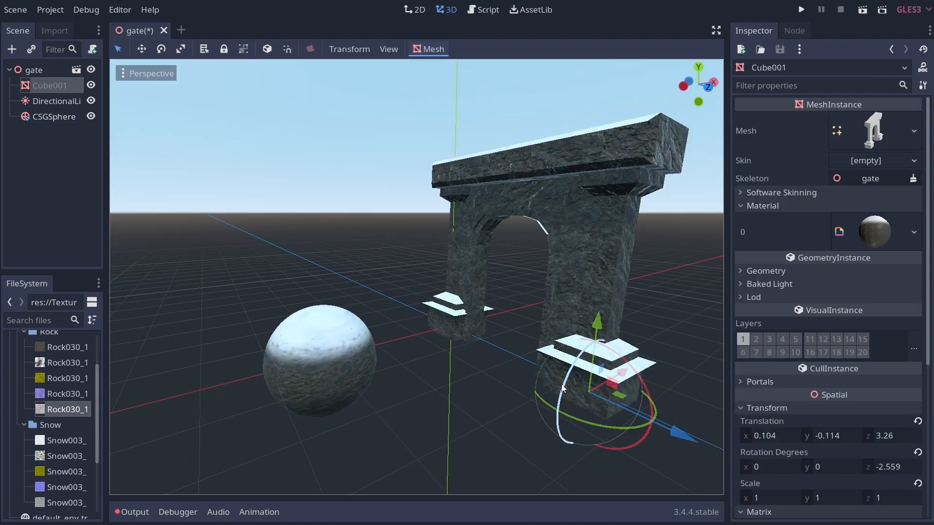
Rotate the Cube001 gate mesh about its Z axis to about -33 degrees
{"action": "left_click_drag", "start_coordinate": [561, 385], "coordinate": [577, 369]}
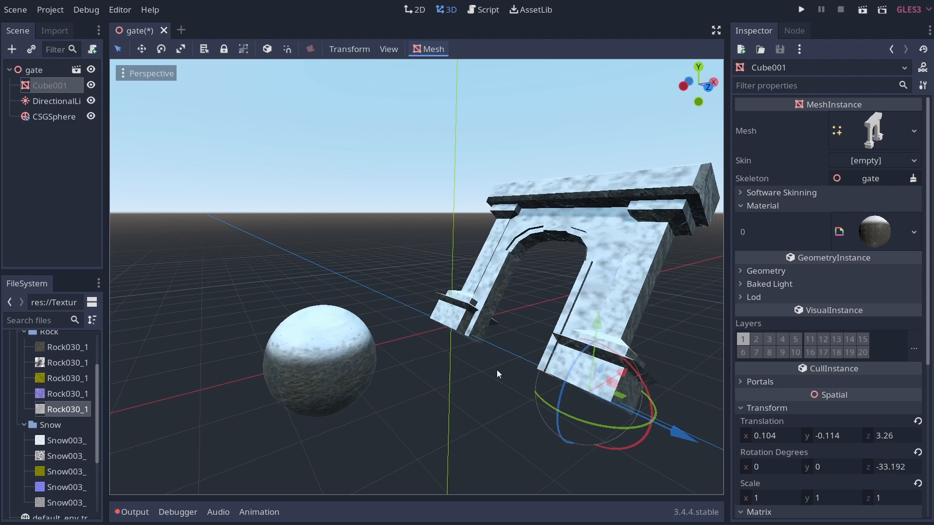